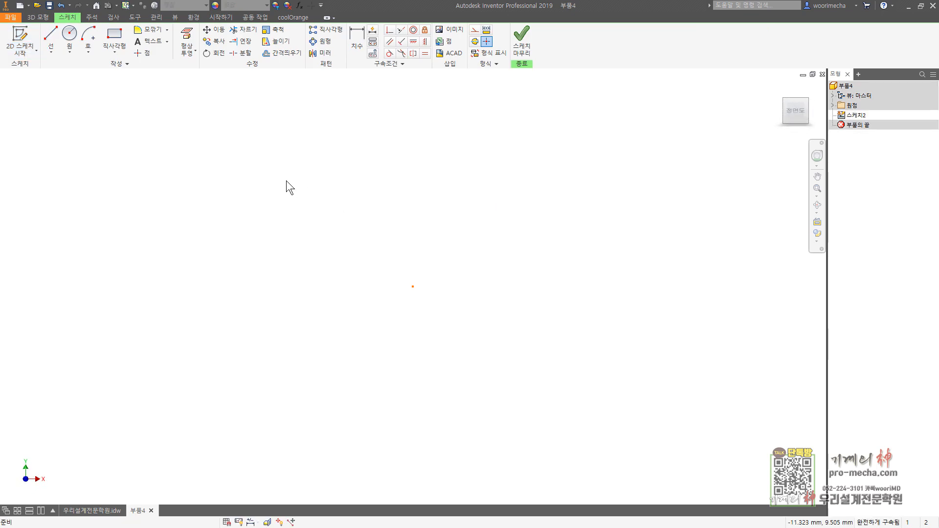
# Step: Draw a horizontal line about 11.4 mm long from the origin and convert it to a centerline
pyautogui.click(51, 35)
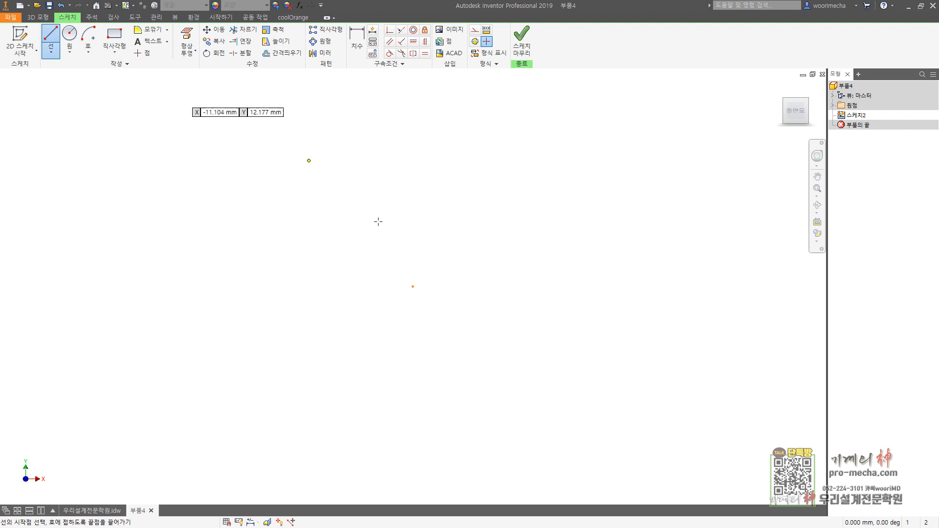
pyautogui.click(413, 286)
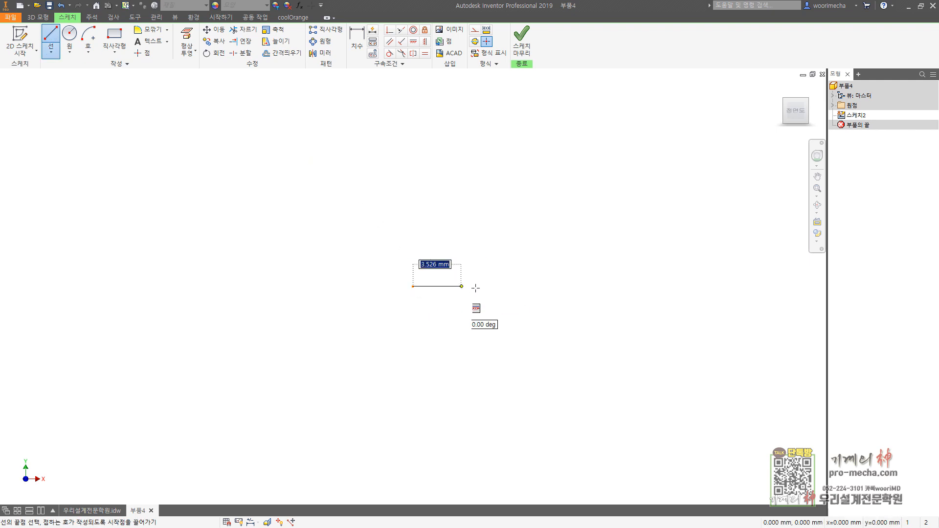
pyautogui.click(540, 285)
pyautogui.press('Escape')
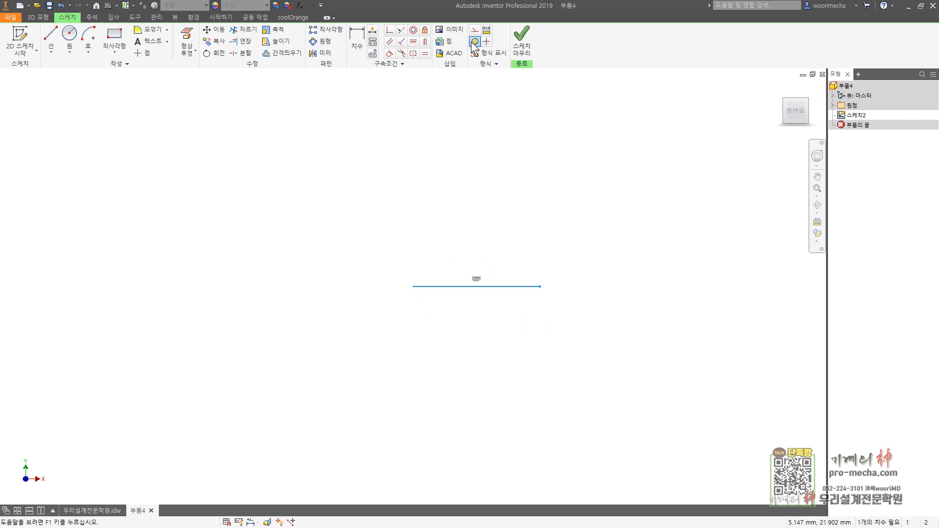
pyautogui.click(471, 43)
pyautogui.press('Escape')
pyautogui.moveTo(448, 157); pyautogui.dragTo(365, 173, button='middle')
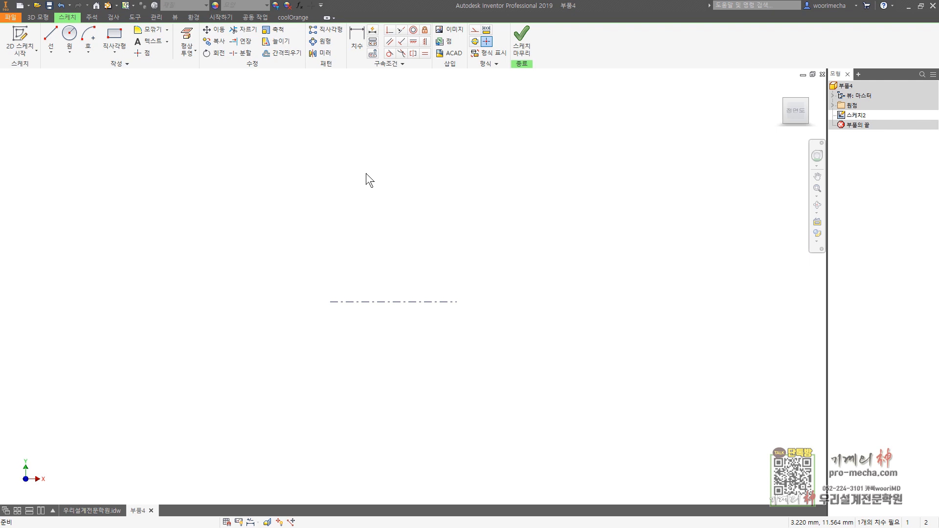
# Step: Draw the profile's lower edge from about 12 mm above the origin: an 11.8 mm horizontal line, two downward steps and one rise
pyautogui.click(50, 38)
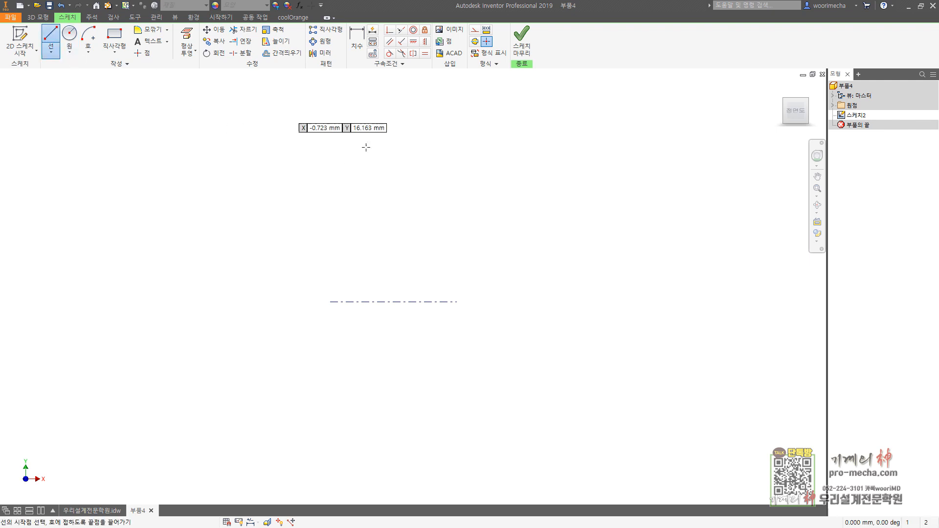
pyautogui.click(331, 168)
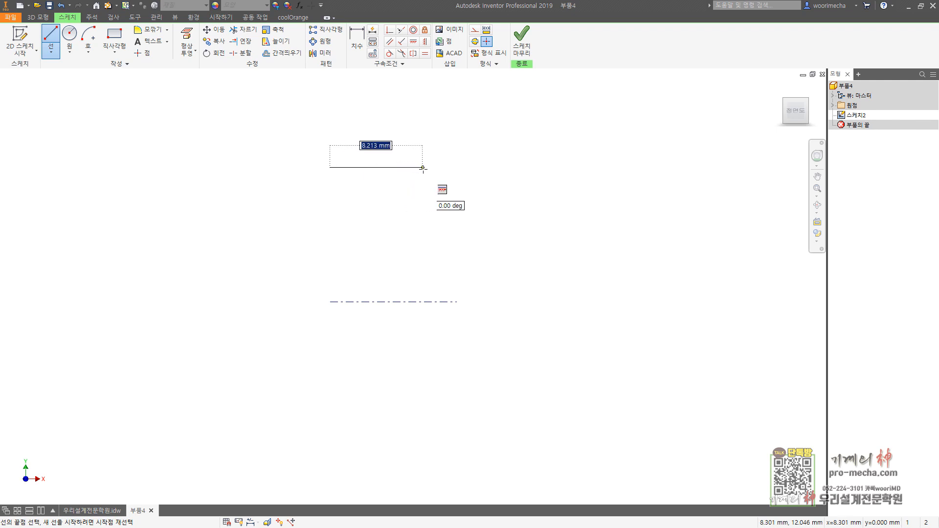
pyautogui.scroll(2, 310, 183)
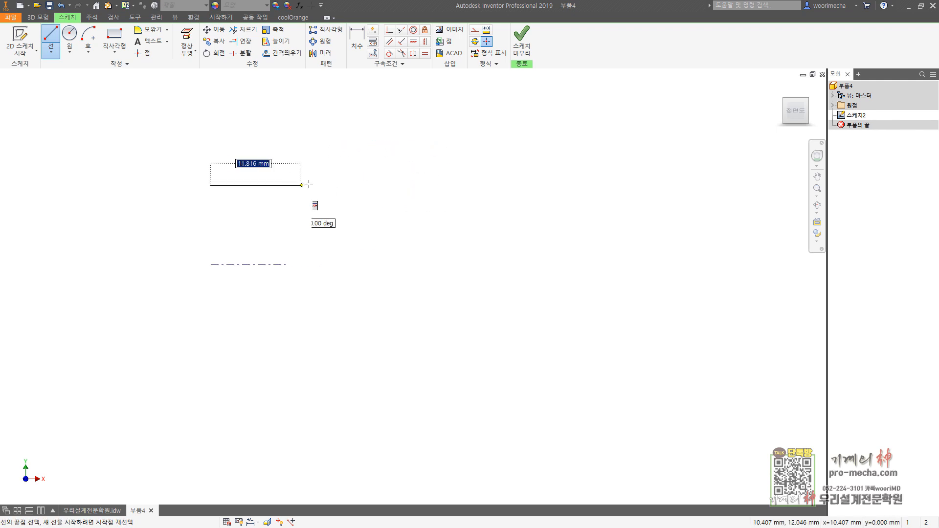
pyautogui.scroll(-3, 265, 184)
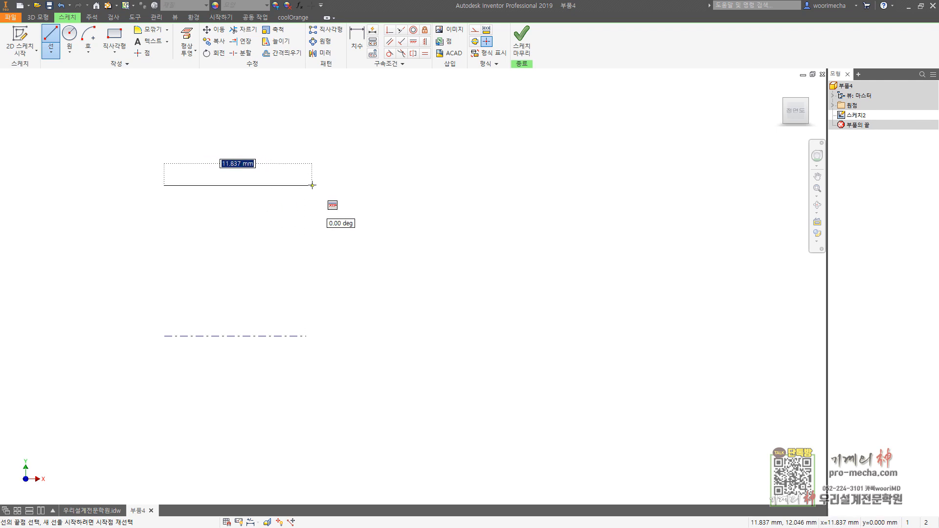
pyautogui.click(311, 185)
pyautogui.click(311, 203)
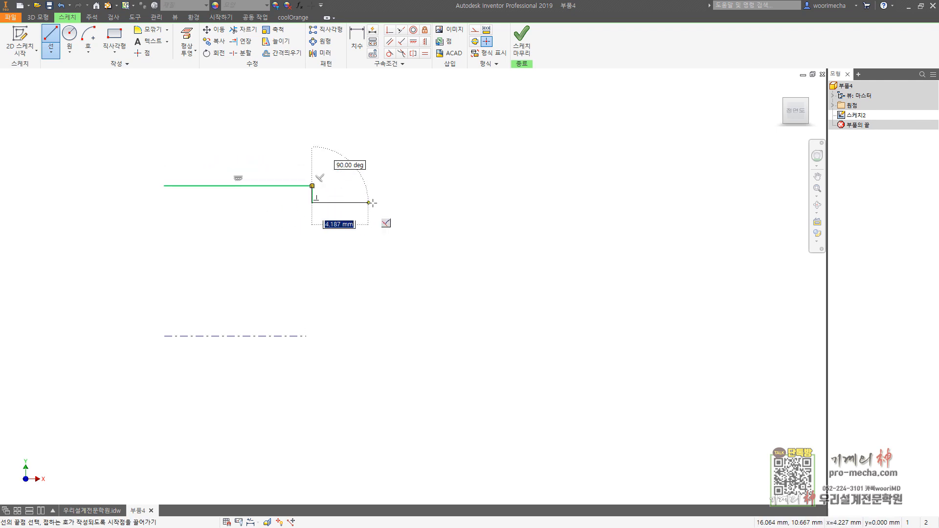
pyautogui.click(373, 202)
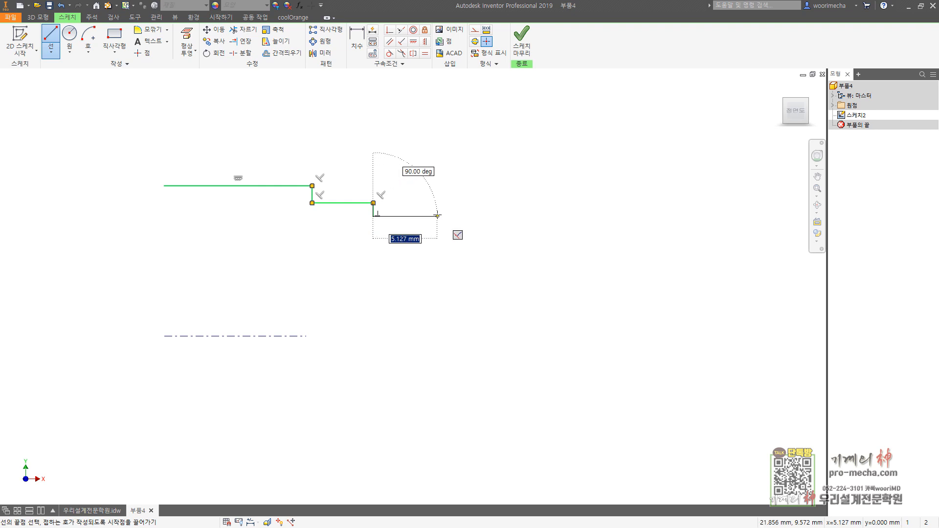
pyautogui.click(373, 215)
pyautogui.click(436, 216)
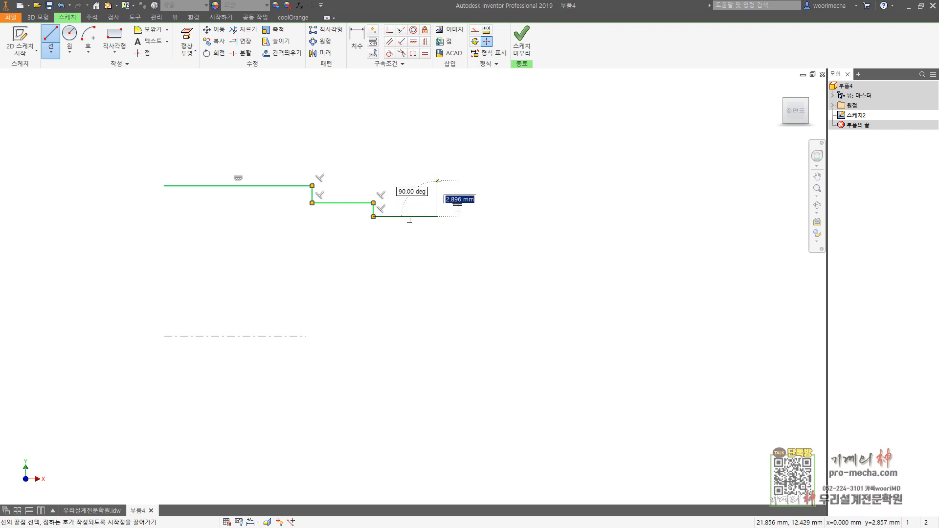
pyautogui.click(437, 185)
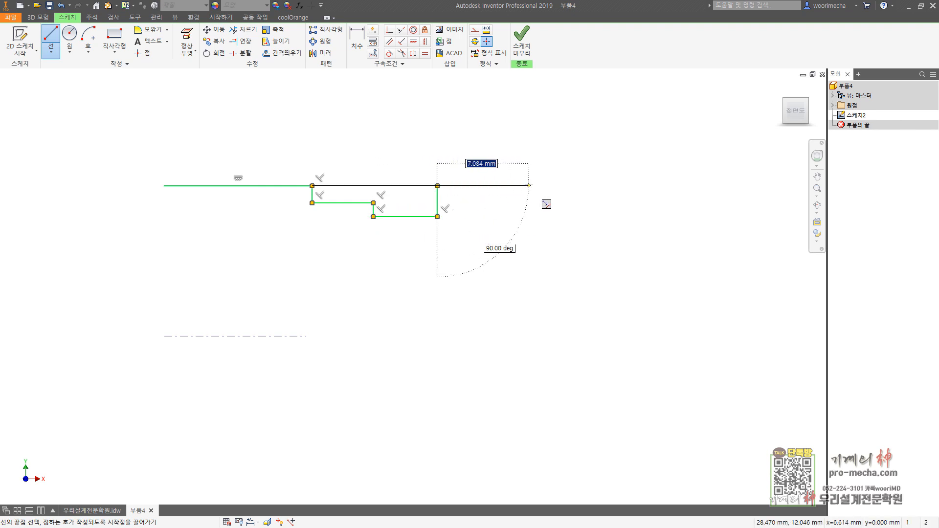
# Step: Close the profile with a right end wall, an upper edge recessed about 16 mm long and 2.5 mm deep, and a left wall
pyautogui.click(532, 185)
pyautogui.click(532, 111)
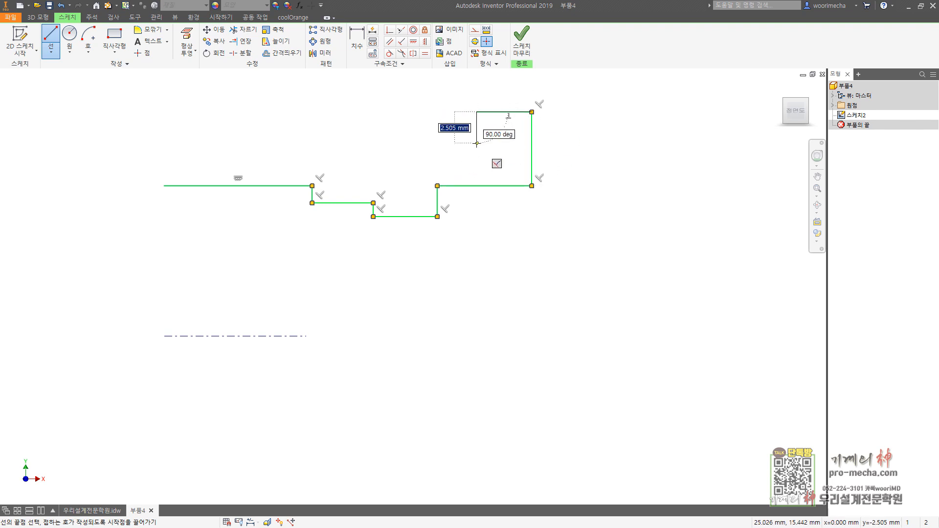
pyautogui.click(477, 112)
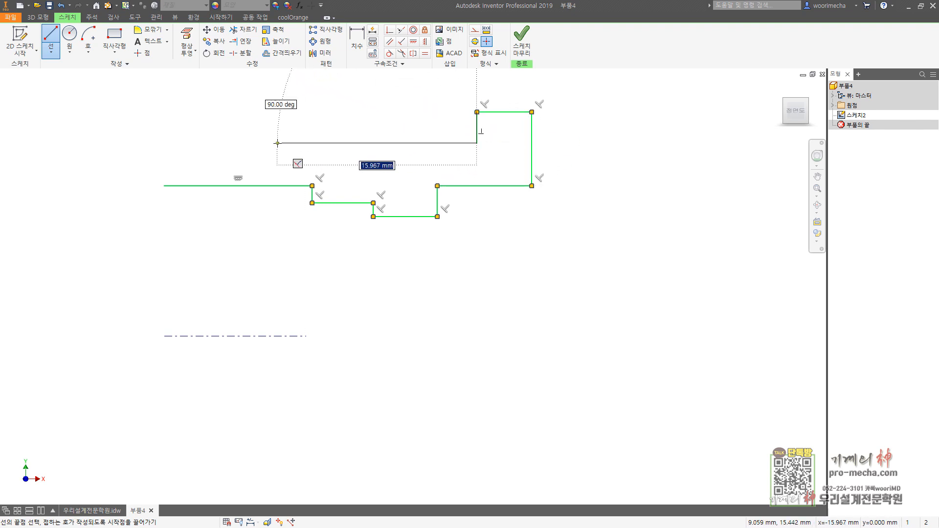
pyautogui.click(277, 143)
pyautogui.click(277, 112)
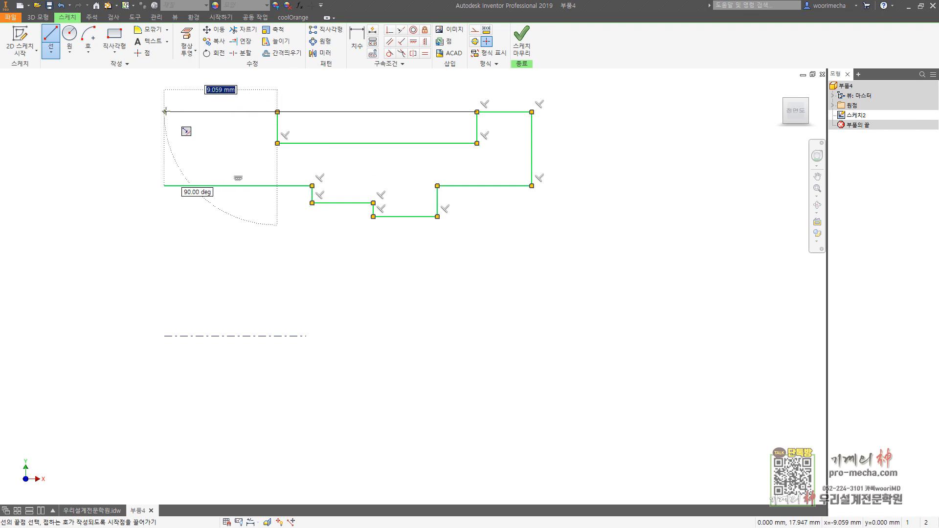
pyautogui.click(164, 112)
pyautogui.click(164, 186)
pyautogui.press('Escape')
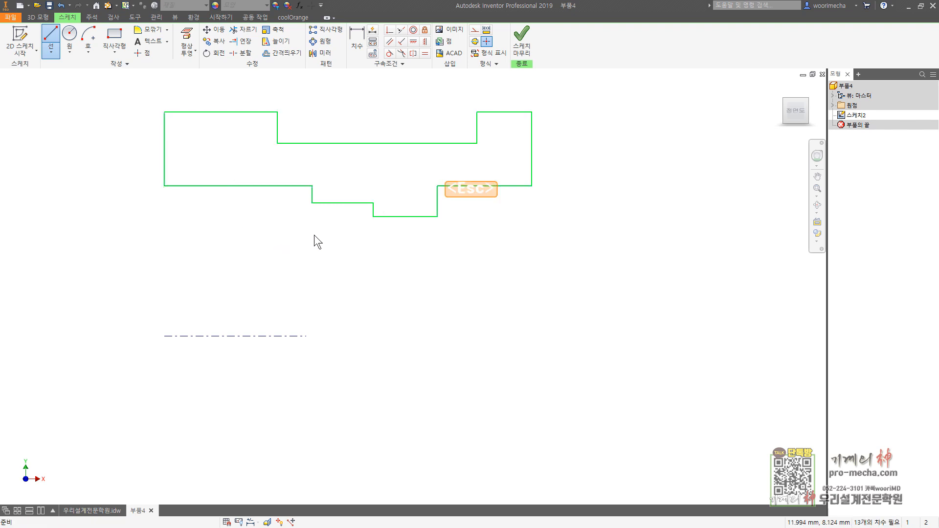
# Step: Align the profile's lower-left corner with the origin using a vertical constraint
pyautogui.scroll(-3, 314, 234)
pyautogui.moveTo(315, 235); pyautogui.dragTo(398, 255, button='middle')
pyautogui.click(425, 42)
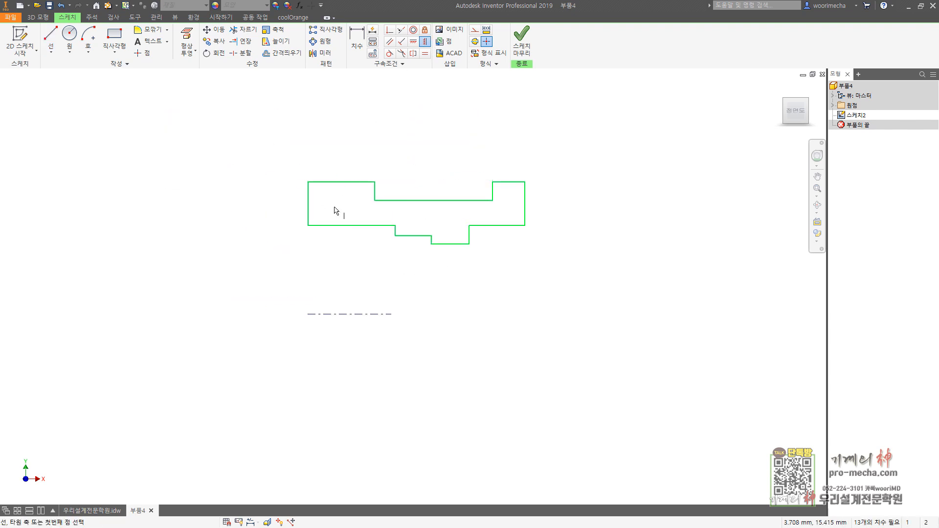
pyautogui.click(308, 225)
pyautogui.click(308, 315)
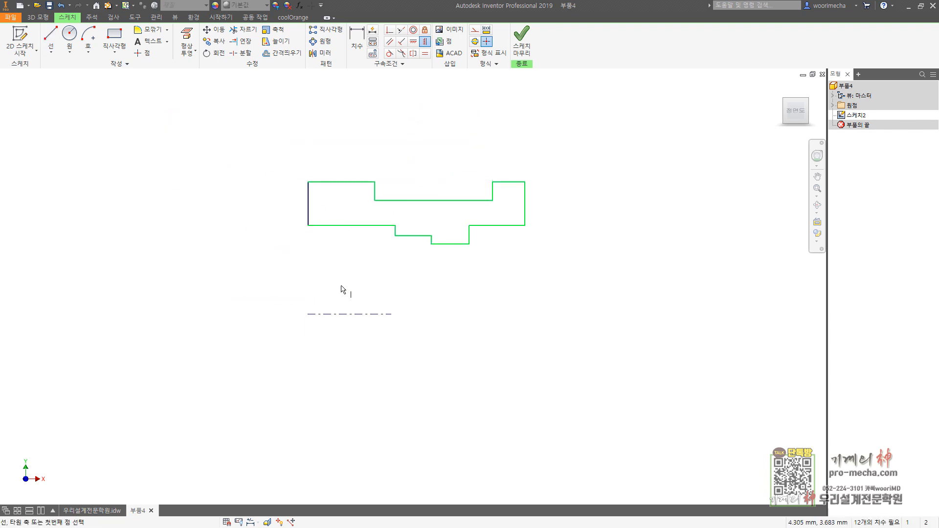
# Step: Dimension the lower-left horizontal edge from the centerline as a 52 mm diameter
pyautogui.click(355, 38)
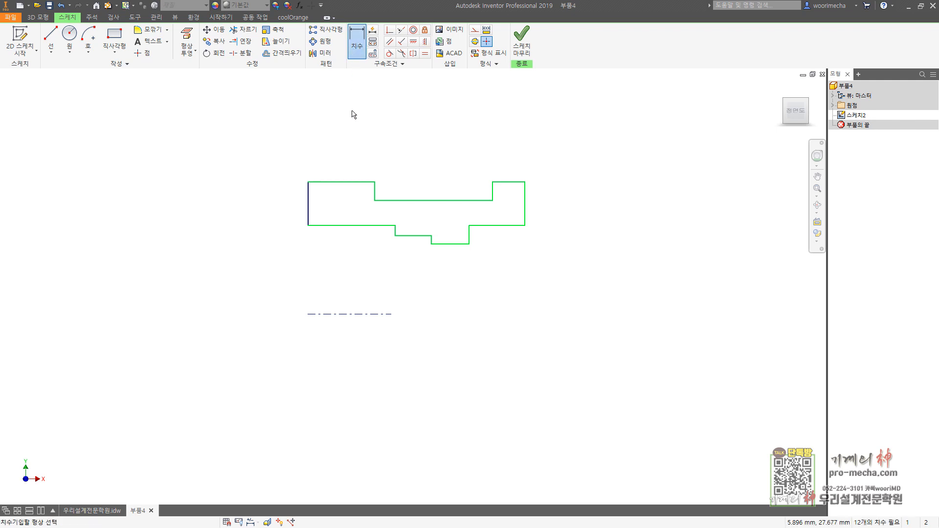
pyautogui.click(349, 226)
pyautogui.click(335, 314)
pyautogui.click(266, 308)
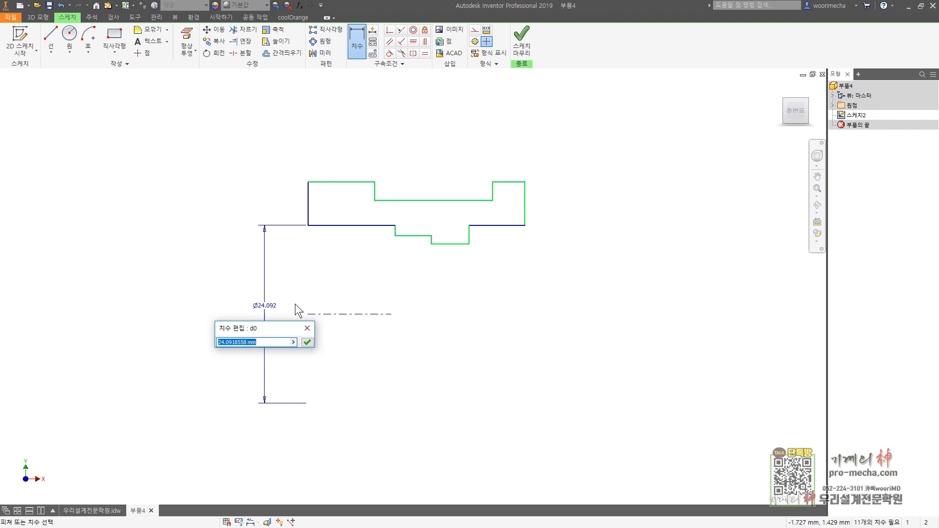
pyautogui.write('52')
pyautogui.press('Return')
# Step: Dimension the lower-left horizontal edge to 20 mm long and the adjoining intermediate step to 11 mm
pyautogui.scroll(-3, 555, 283)
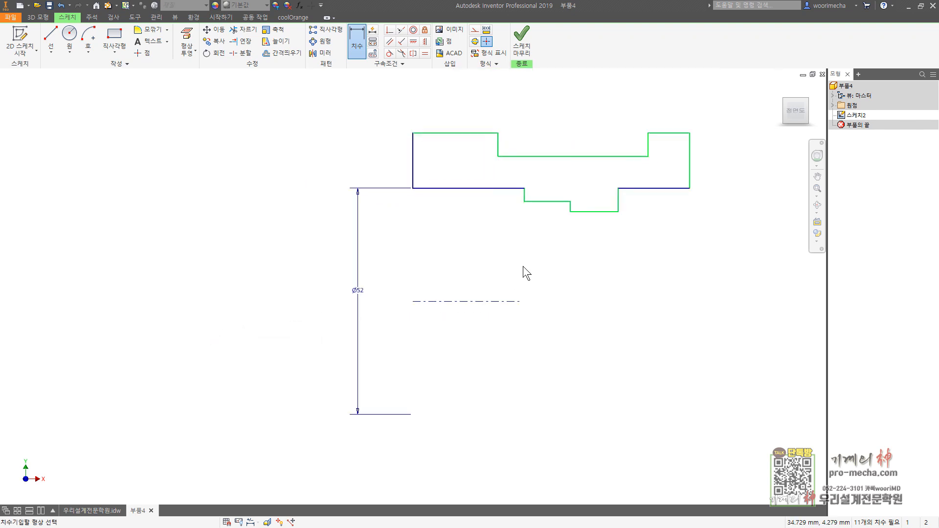
pyautogui.click(483, 193)
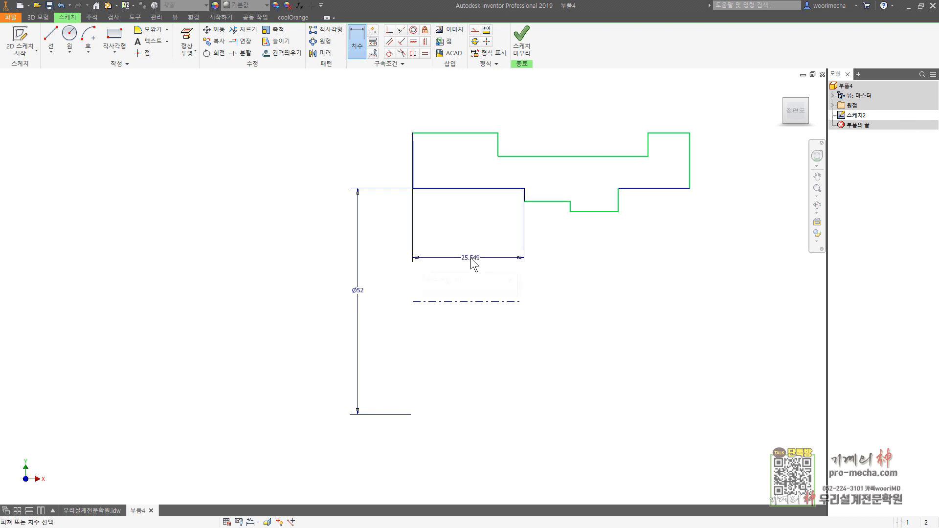
pyautogui.click(471, 257)
pyautogui.write('20')
pyautogui.press('Return')
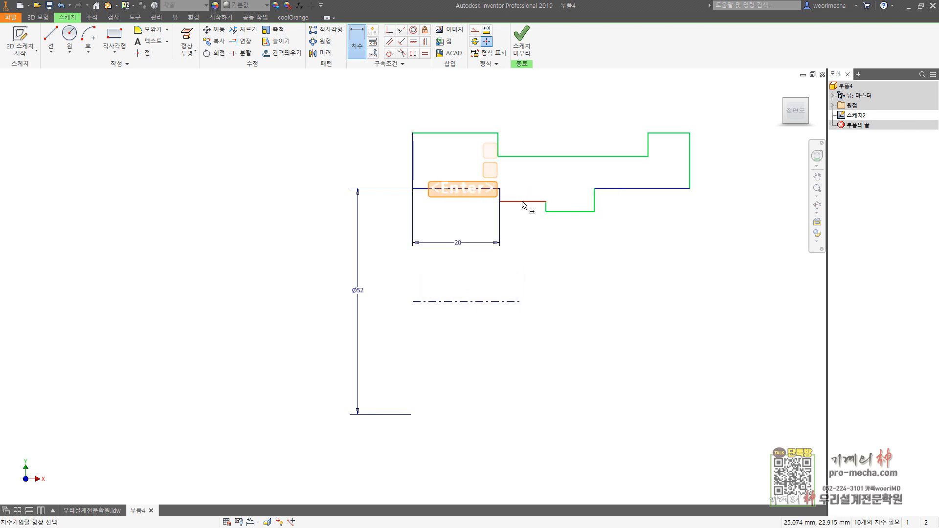
pyautogui.click(530, 203)
pyautogui.click(528, 222)
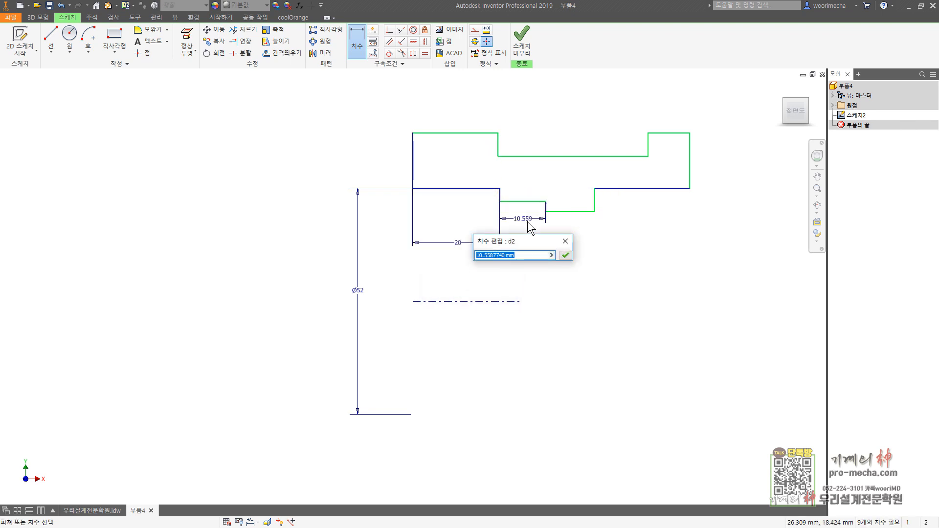
pyautogui.write('11')
pyautogui.press('Return')
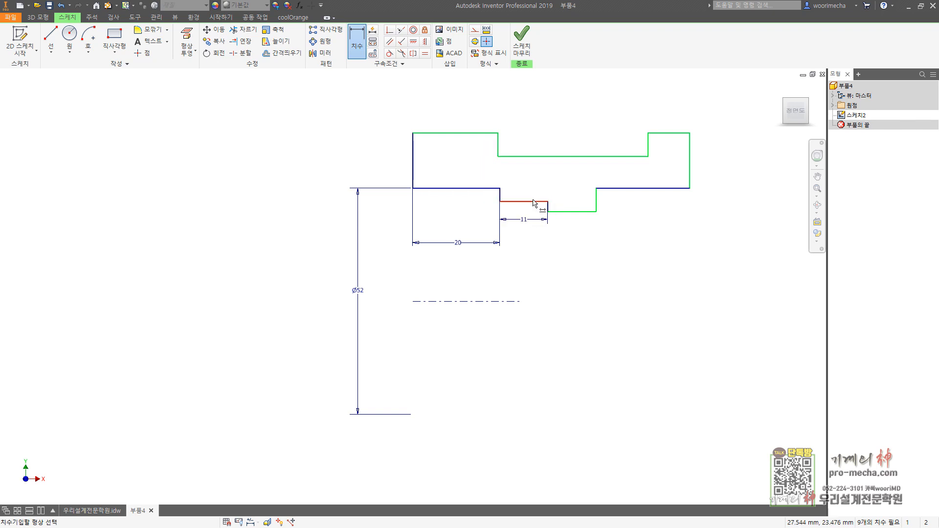
# Step: Dimension the intermediate step from the centerline as a 44 mm diameter and the lowest edge as a 35 mm diameter
pyautogui.click(534, 202)
pyautogui.click(488, 301)
pyautogui.click(471, 278)
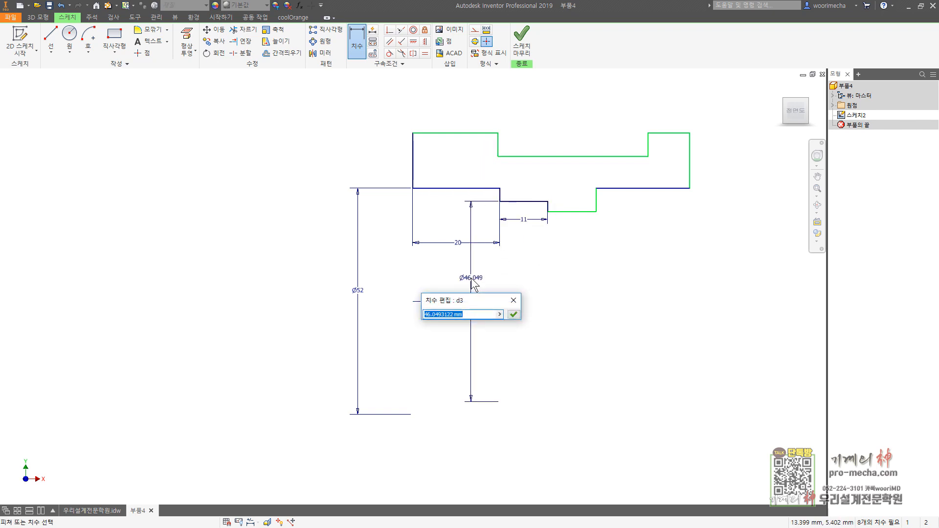
pyautogui.write('44')
pyautogui.press('Return')
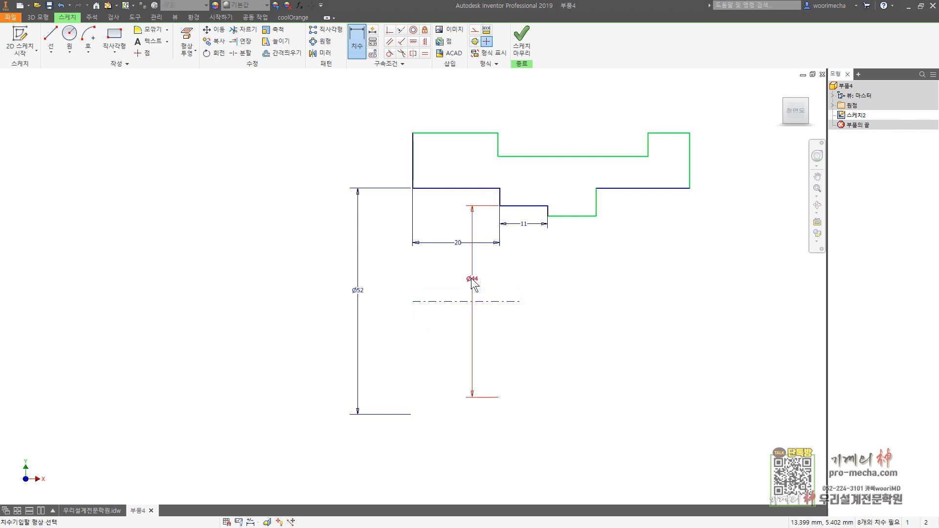
pyautogui.click(572, 215)
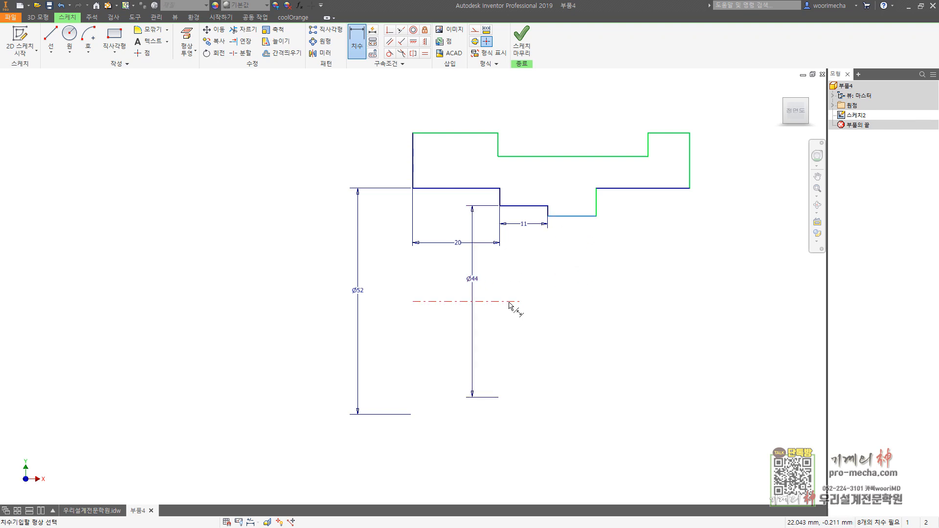
pyautogui.click(508, 305)
pyautogui.click(581, 280)
pyautogui.write('35')
pyautogui.press('Return')
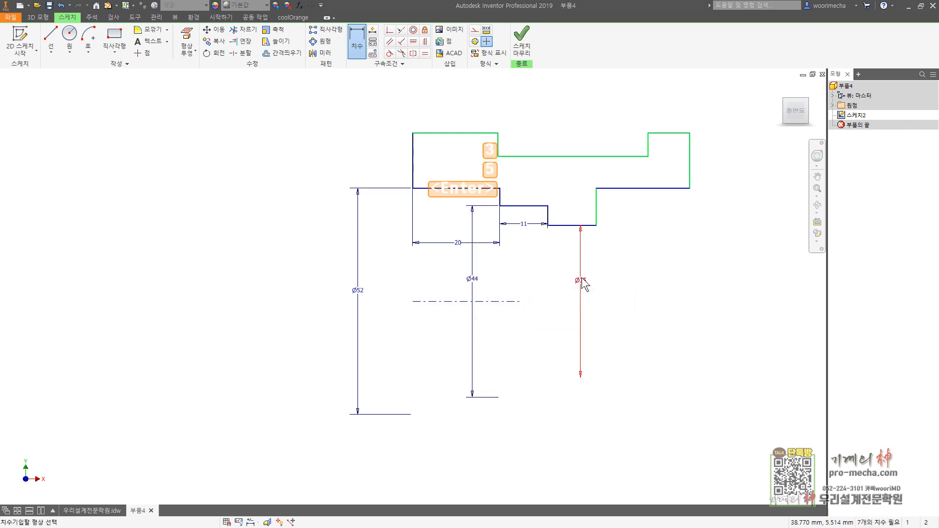
# Step: Dimension the lower-right horizontal edge to 20 mm and the profile's overall length to 64 mm
pyautogui.click(627, 190)
pyautogui.click(628, 201)
pyautogui.write('20')
pyautogui.press('Return')
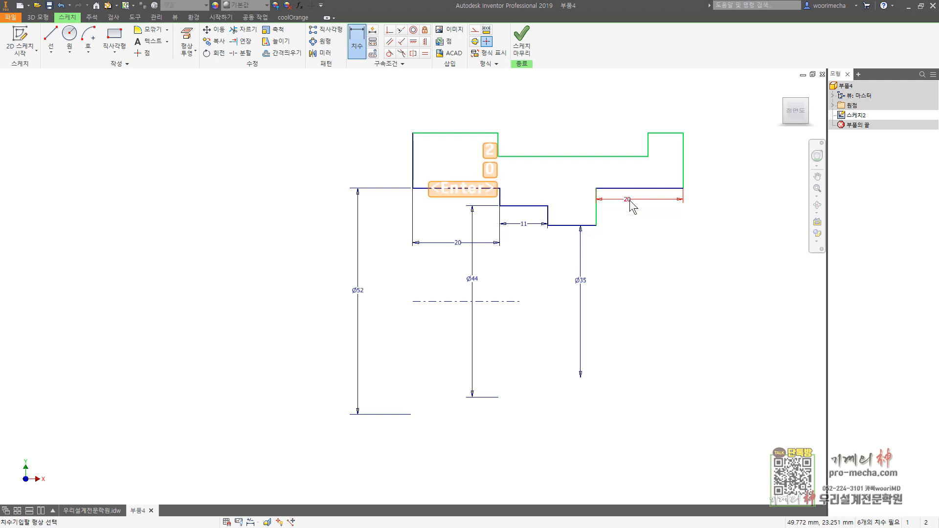
pyautogui.click(683, 150)
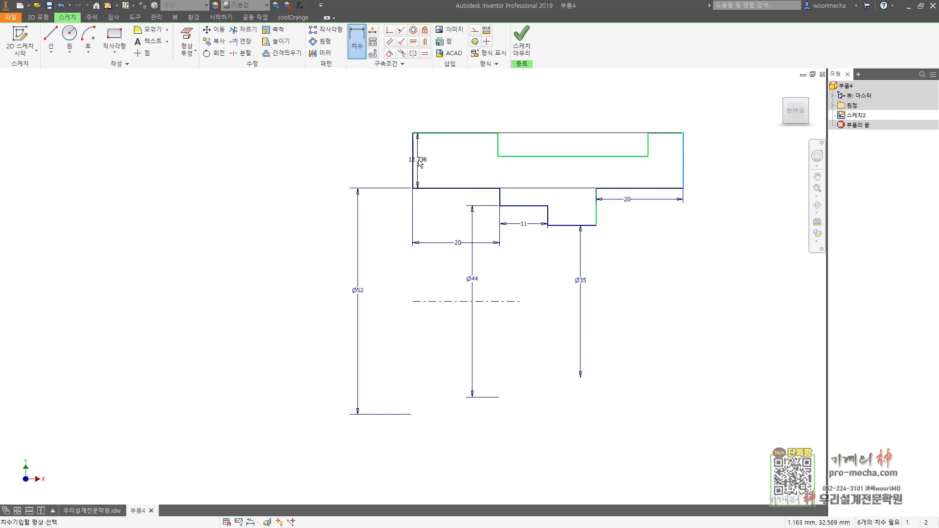
pyautogui.click(413, 166)
pyautogui.click(488, 91)
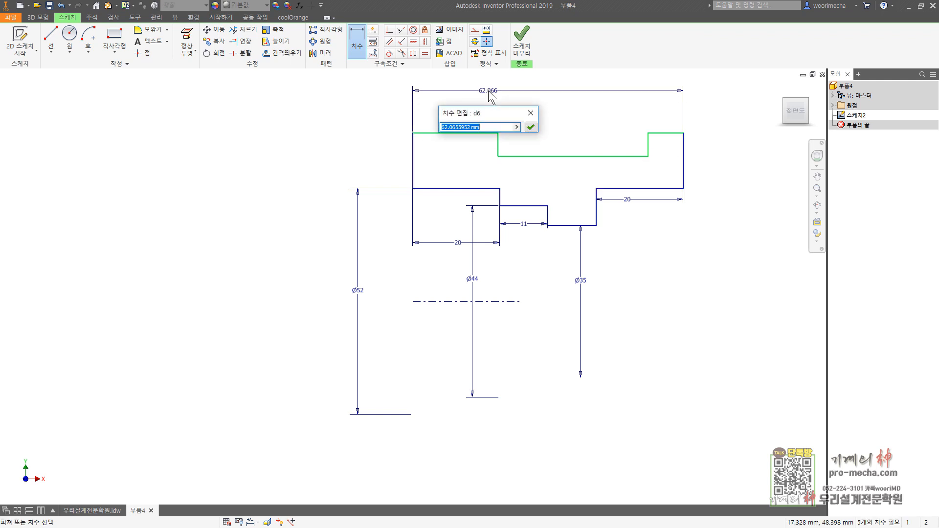
pyautogui.write('64')
pyautogui.press('Return')
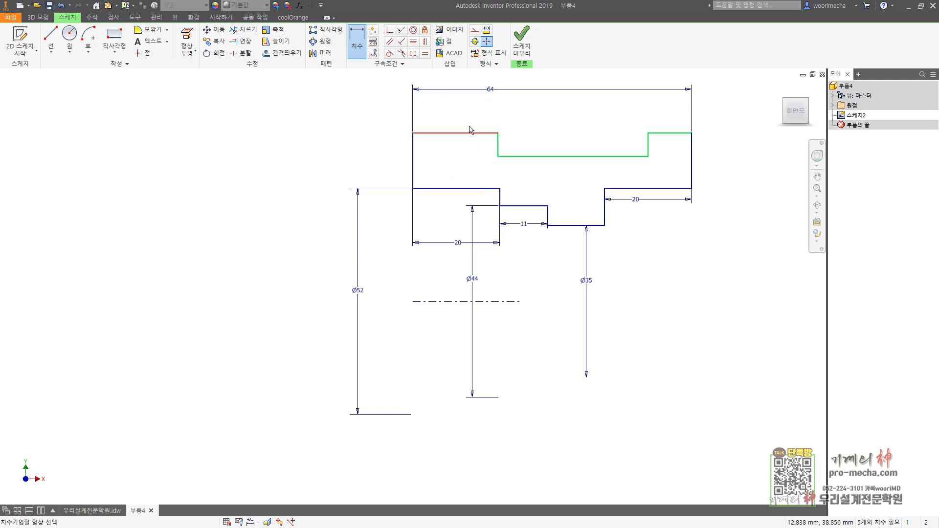
# Step: Dimension the upper-left horizontal edge to 28 mm long
pyautogui.click(470, 130)
pyautogui.click(467, 110)
pyautogui.write('28')
pyautogui.press('Return')
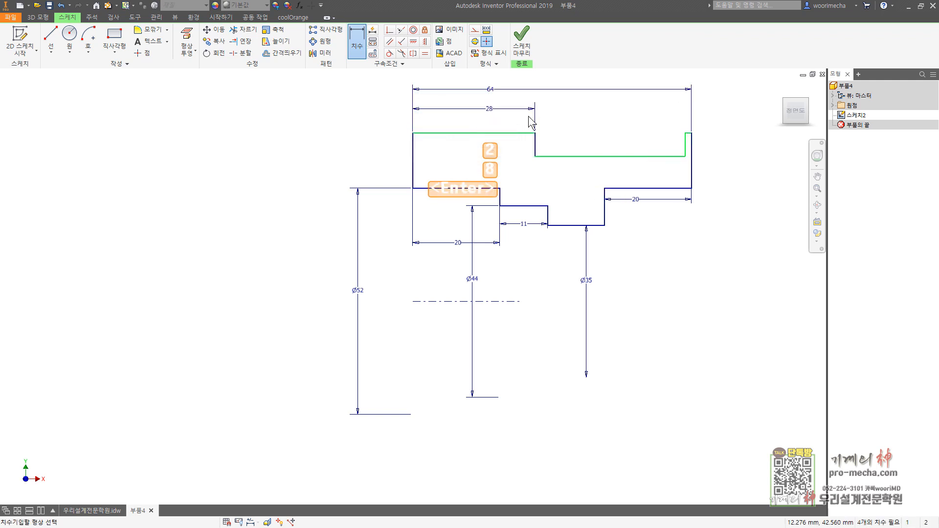
# Step: Dimension the profile's upper-right horizontal edge to 10 mm long
pyautogui.click(688, 133)
pyautogui.click(684, 112)
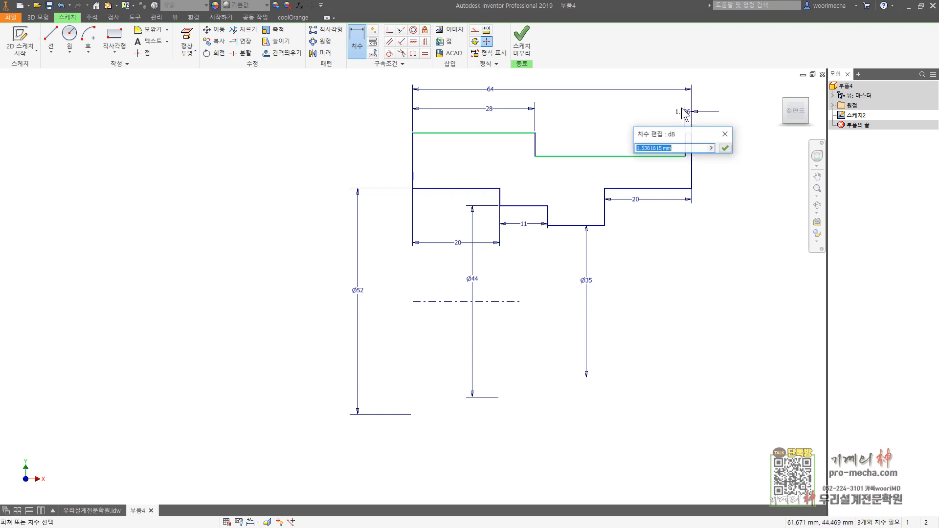
pyautogui.write('10')
pyautogui.press('Return')
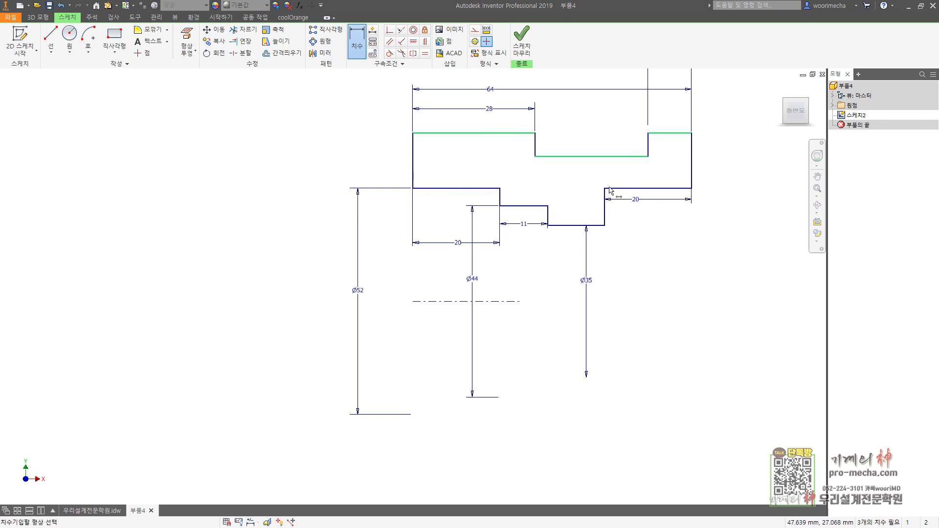
# Step: Dimension the recessed upper edge from the centerline as a 68 mm diameter
pyautogui.click(596, 157)
pyautogui.click(509, 301)
pyautogui.click(555, 290)
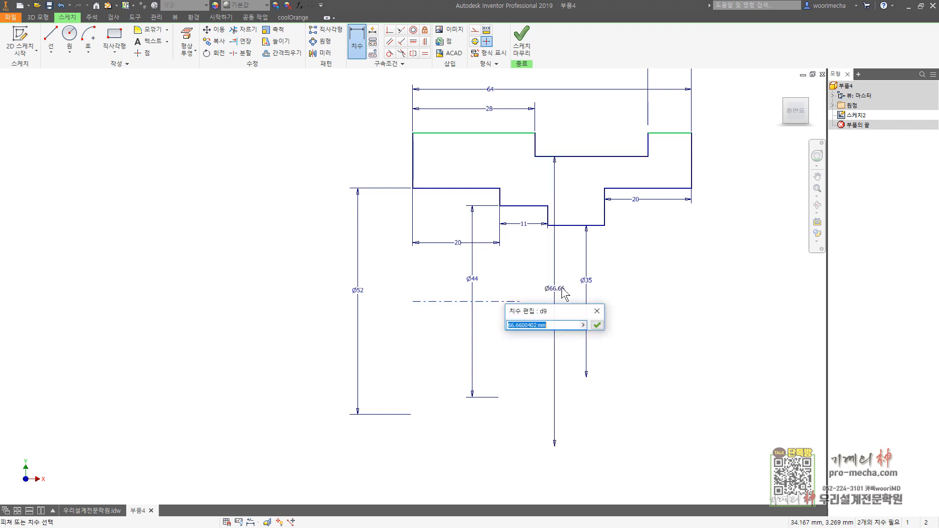
pyautogui.write('68')
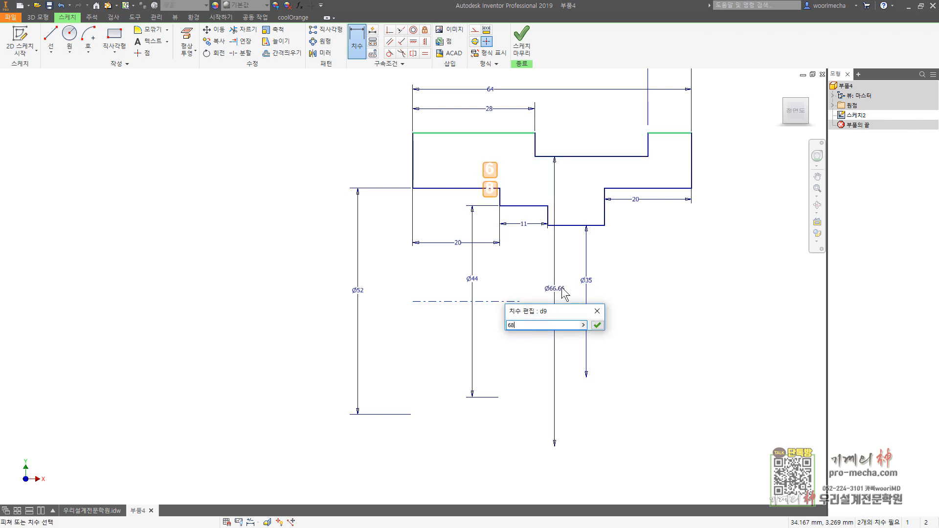
pyautogui.press('Return')
# Step: Dimension the outermost upper-right edge from the centerline as an 80 mm diameter and end dimensioning
pyautogui.click(667, 133)
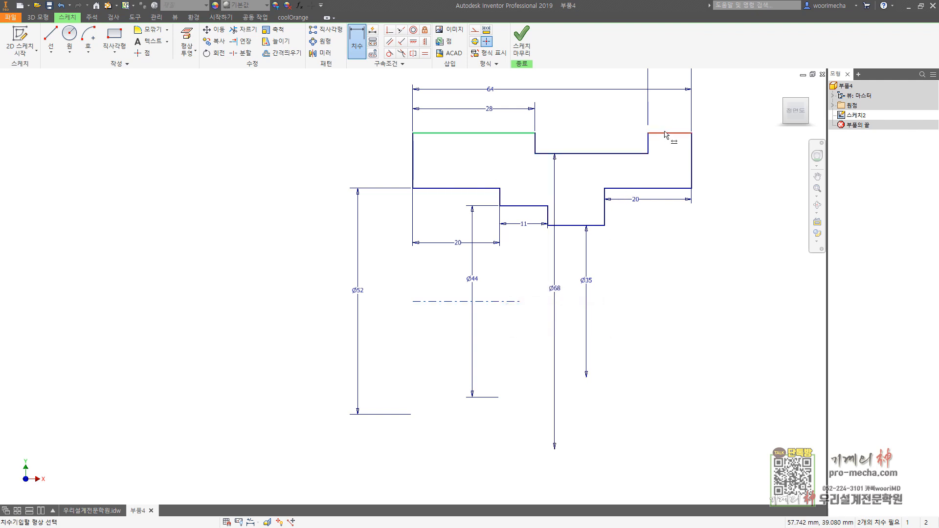
pyautogui.click(513, 303)
pyautogui.click(777, 259)
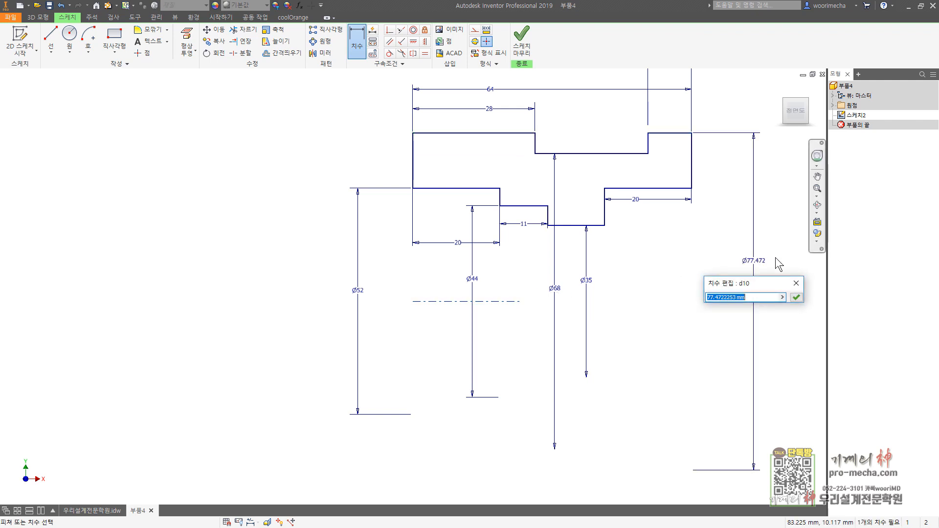
pyautogui.write('80')
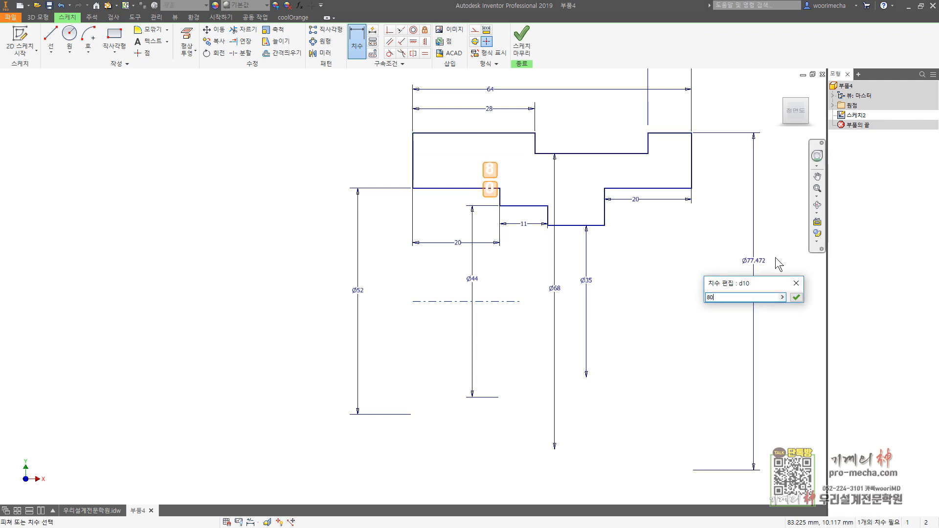
pyautogui.press('Return')
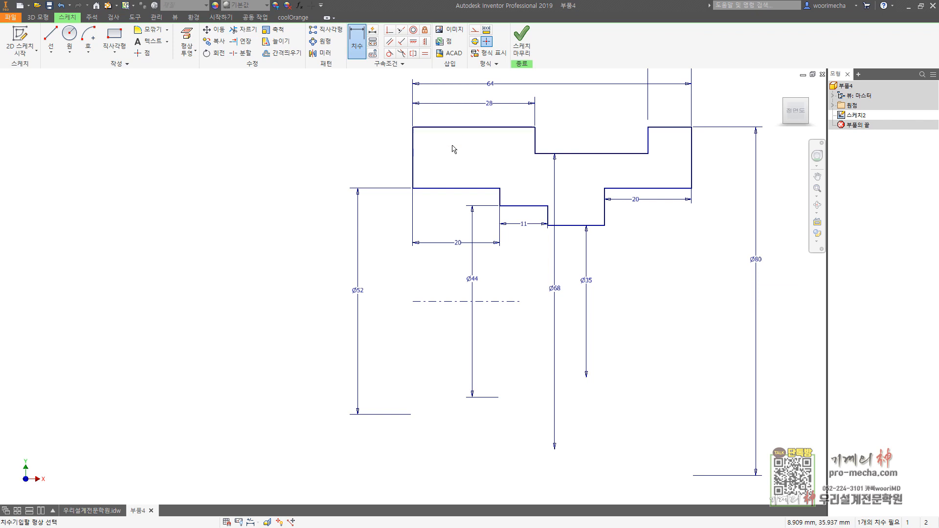
pyautogui.press('Escape')
pyautogui.press('Escape')
pyautogui.press('Escape')
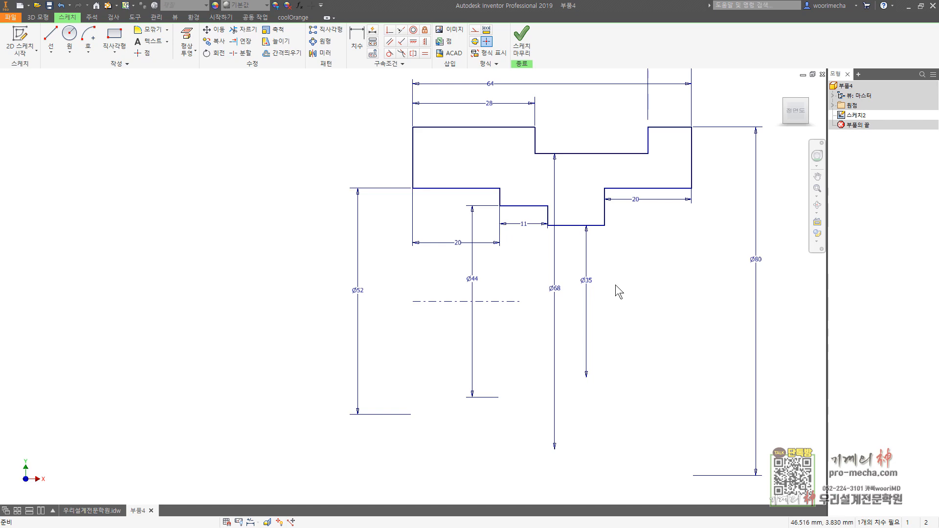
# Step: Finish the sketch and revolve the stepped profile a full turn about the centerline into a solid
pyautogui.click(521, 39)
pyautogui.press('F6')
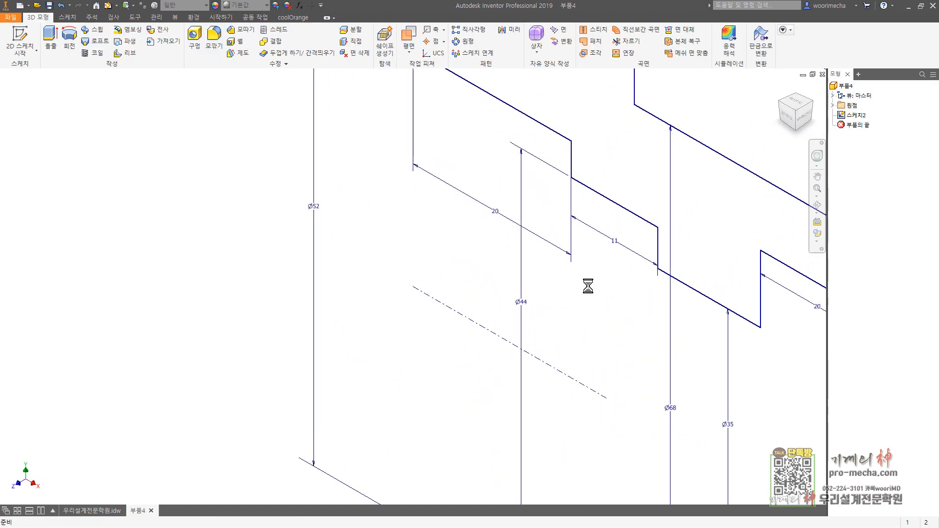
pyautogui.click(69, 42)
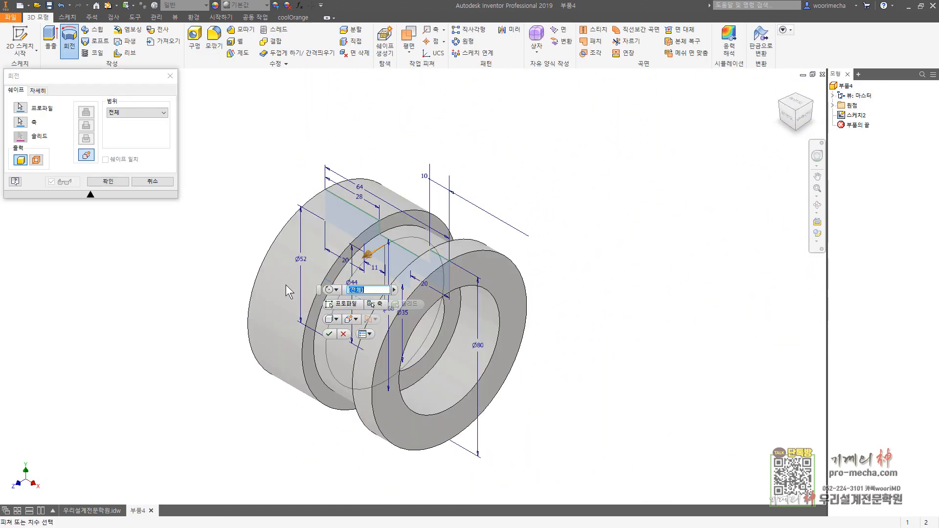
pyautogui.click(112, 182)
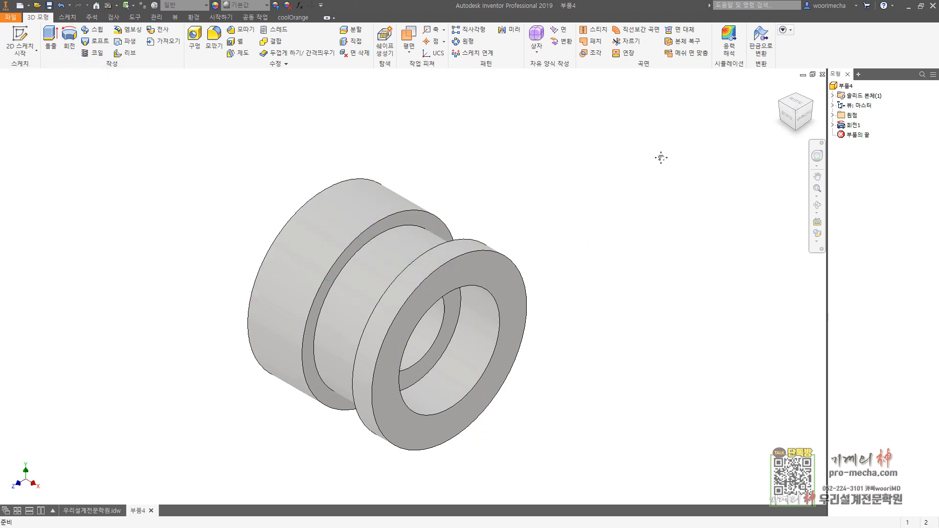
# Step: Create a work plane offset -78 mm from the XZ origin plane, below the revolved body
pyautogui.press('F6')
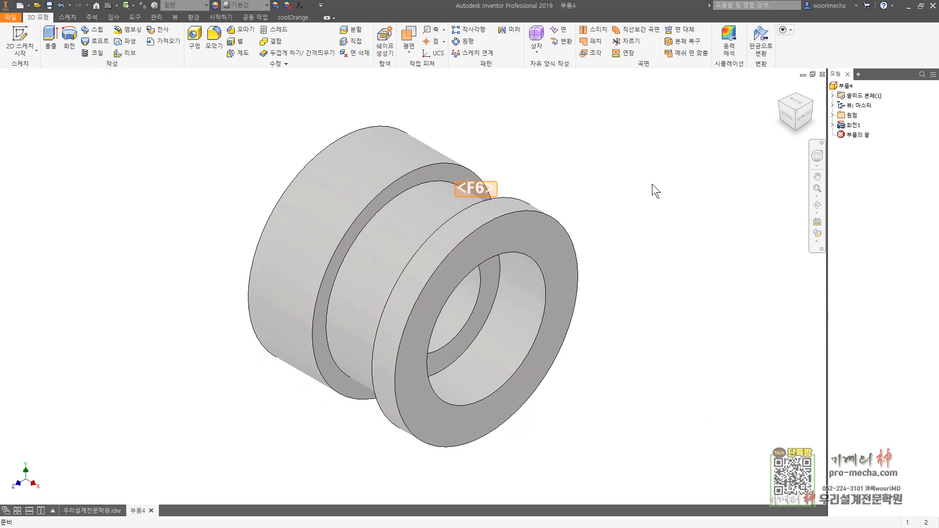
pyautogui.scroll(3, 652, 184)
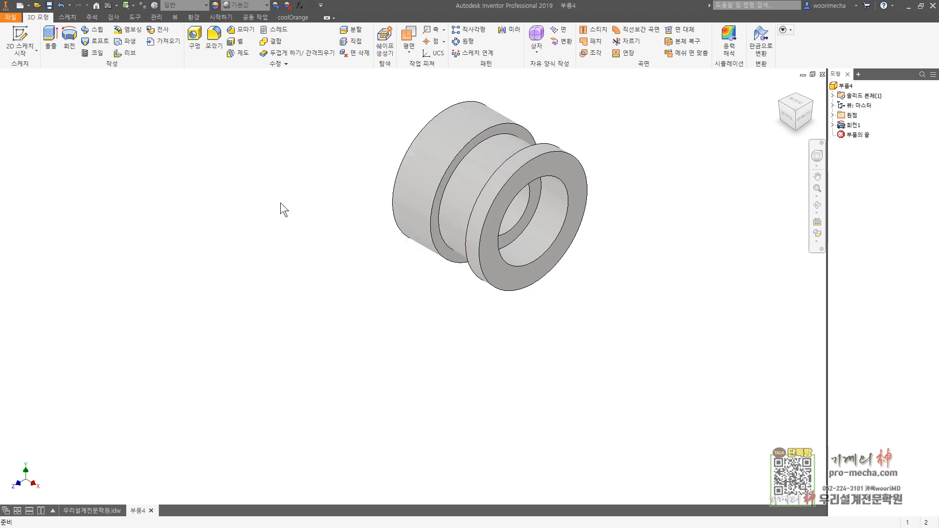
pyautogui.click(409, 39)
pyautogui.click(832, 115)
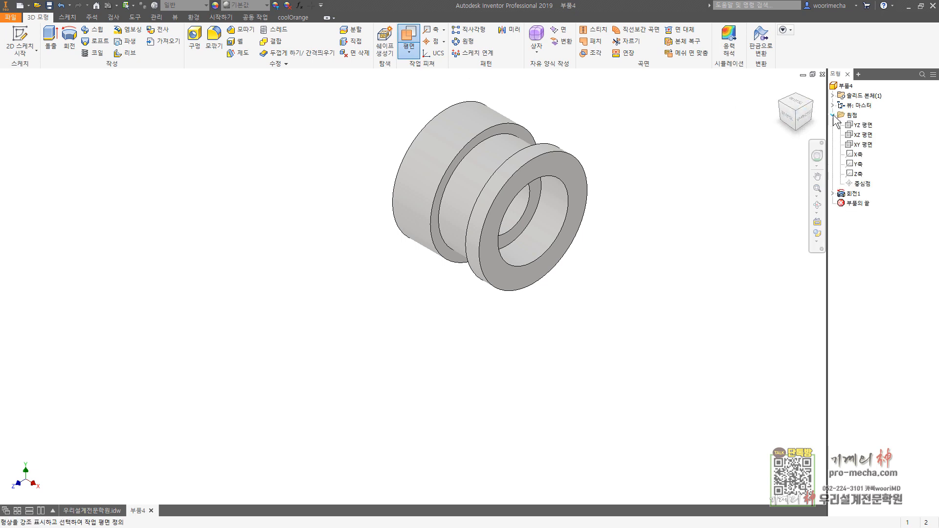
pyautogui.click(863, 136)
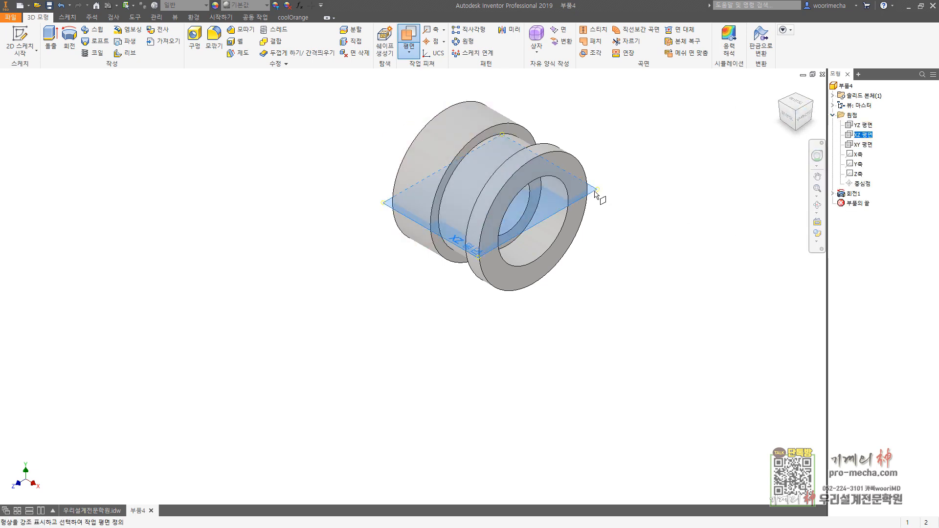
pyautogui.moveTo(596, 195); pyautogui.dragTo(600, 375)
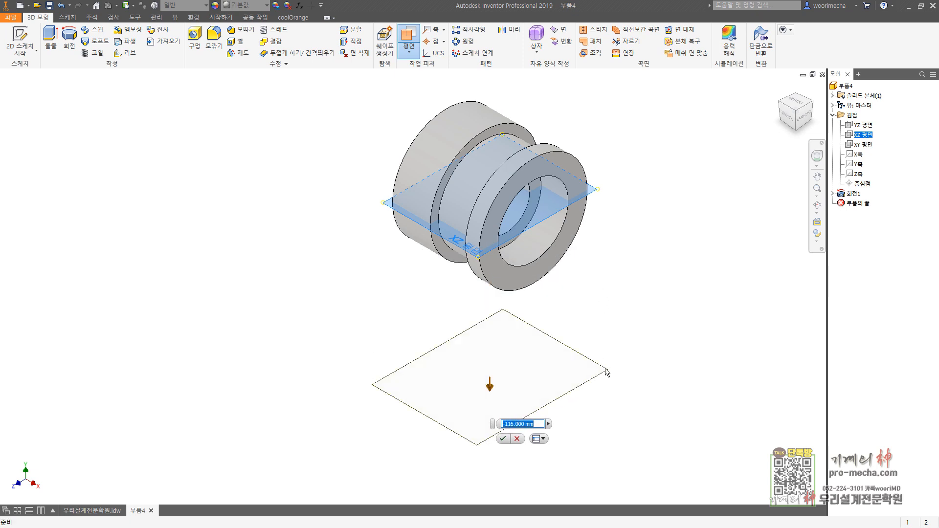
pyautogui.write('-78')
pyautogui.press('Return')
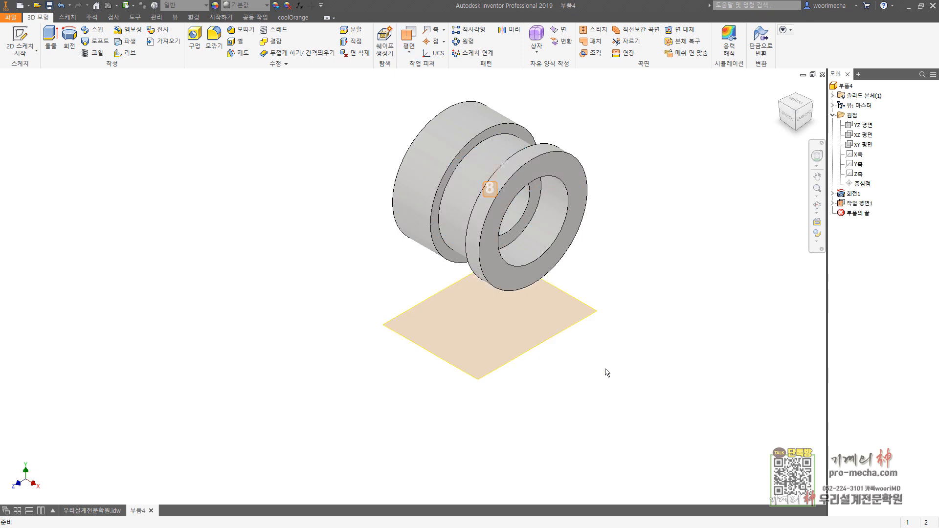
# Step: Start a sketch on the offset work plane and draw a two-point rectangle about 132 by 103 mm overlapping the body
pyautogui.click(19, 39)
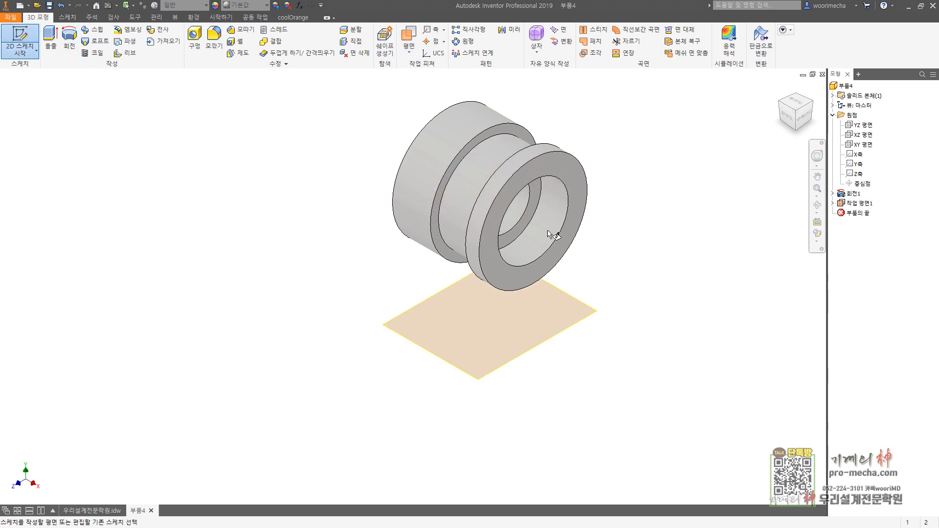
pyautogui.click(589, 298)
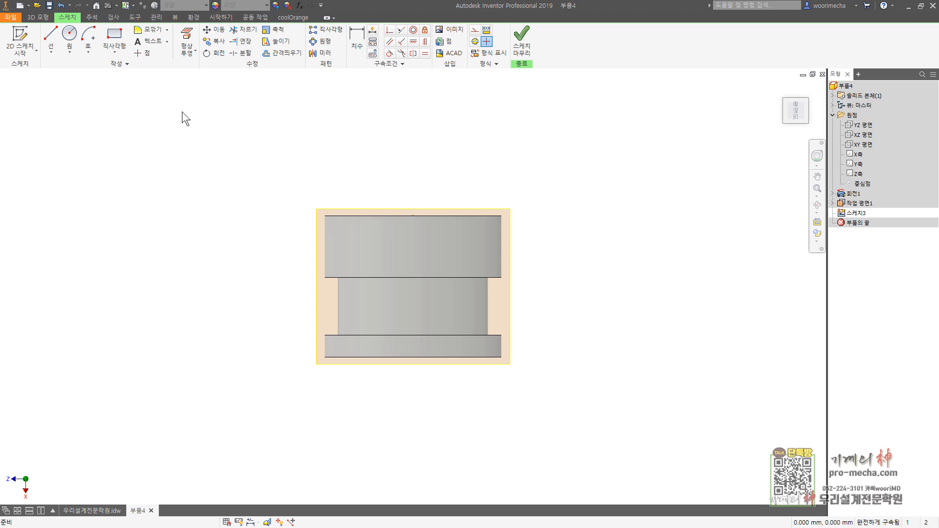
pyautogui.click(119, 42)
pyautogui.click(290, 231)
pyautogui.click(581, 451)
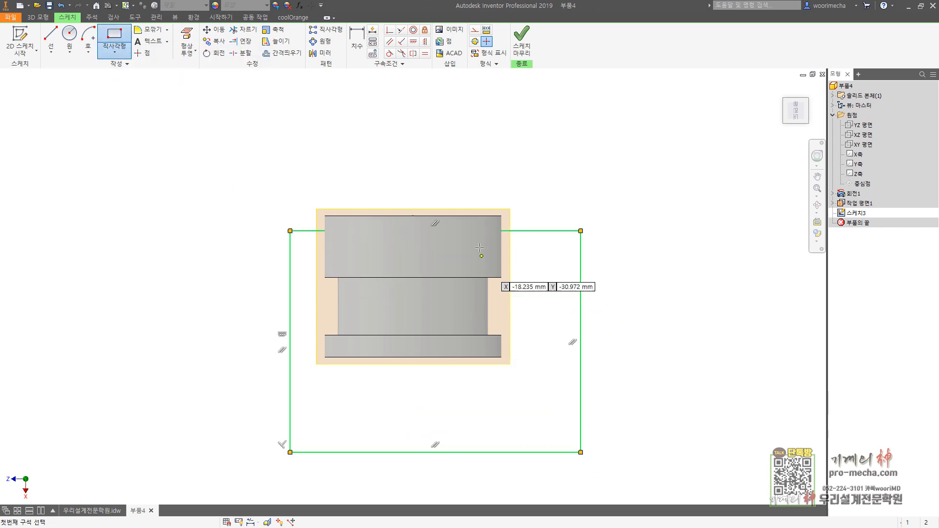
# Step: Dimension the gap between the body's upper end edge and the rectangle's upper edge to 4 mm
pyautogui.click(362, 44)
pyautogui.click(477, 216)
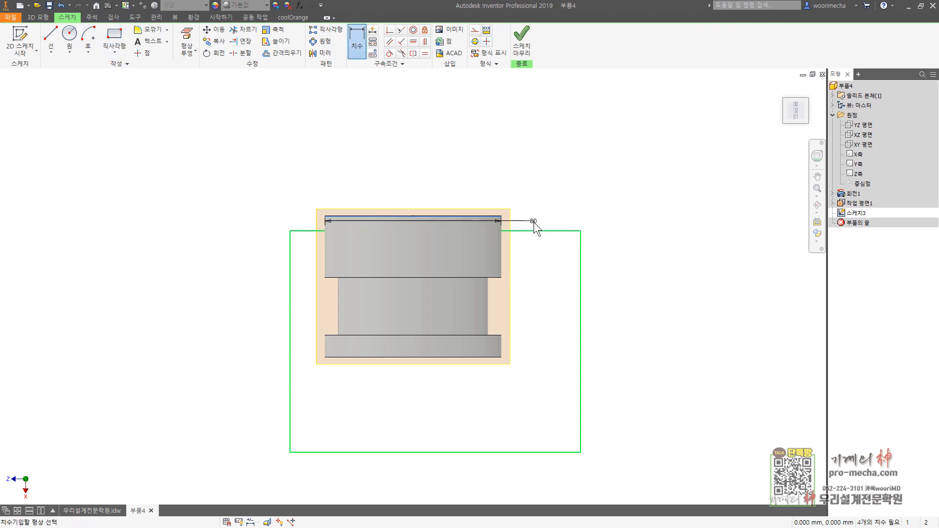
pyautogui.click(532, 230)
pyautogui.click(533, 213)
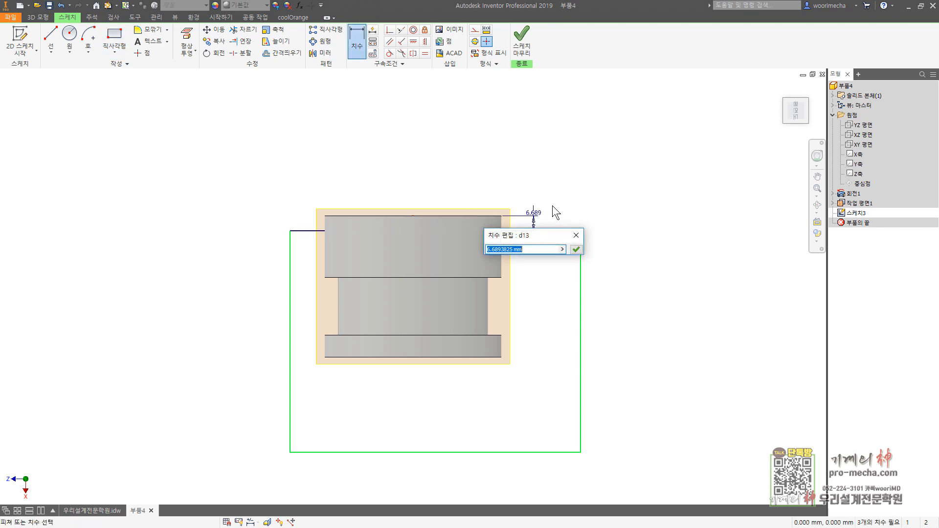
pyautogui.write('4')
pyautogui.press('Return')
# Step: Dimension the rectangle's upper edge to 100 mm wide
pyautogui.click(562, 225)
pyautogui.click(528, 99)
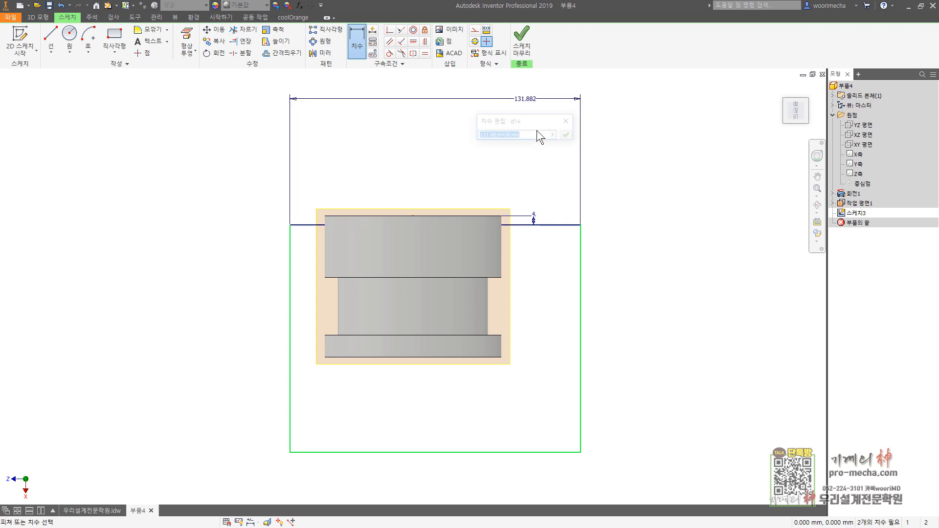
pyautogui.write('1')
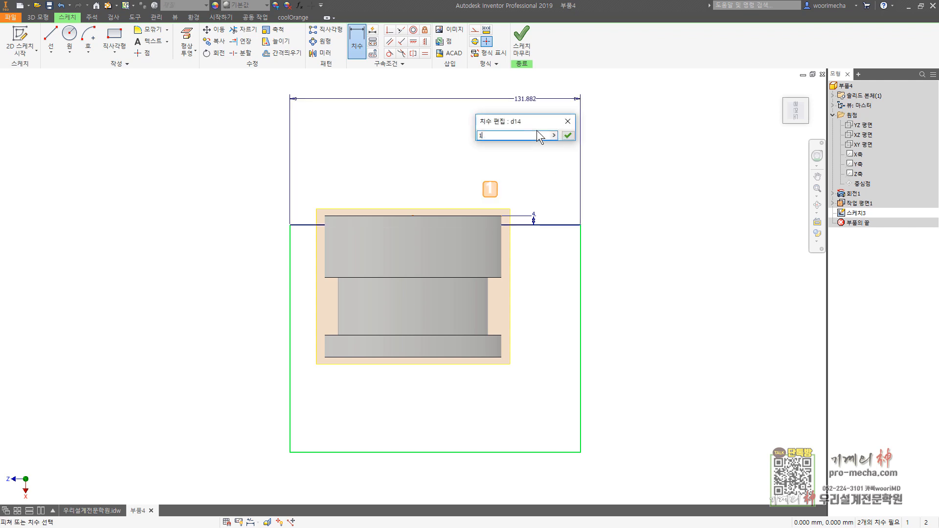
pyautogui.write('00')
pyautogui.press('Return')
# Step: Dimension the rectangle's right vertical edge with the expression 71-4 and end dimensioning
pyautogui.click(580, 282)
pyautogui.click(645, 269)
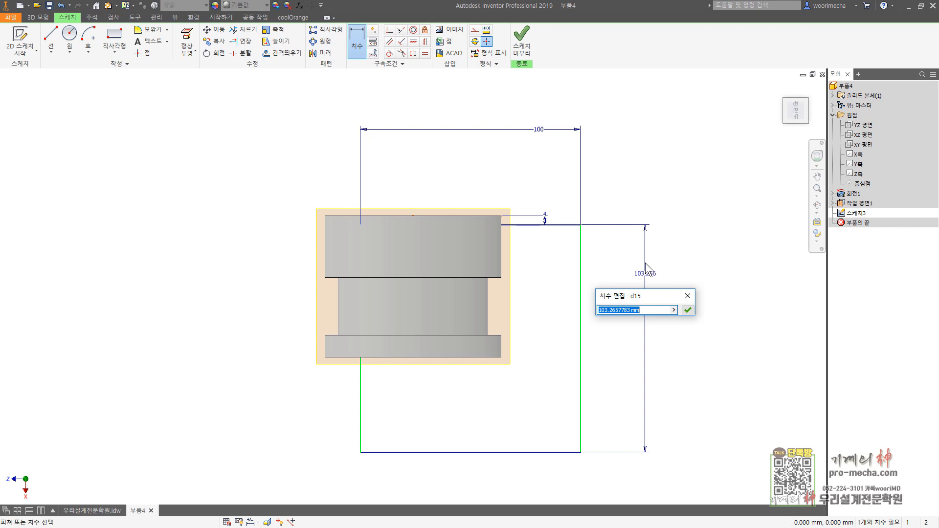
pyautogui.write('71-4')
pyautogui.press('Return')
pyautogui.press('Escape')
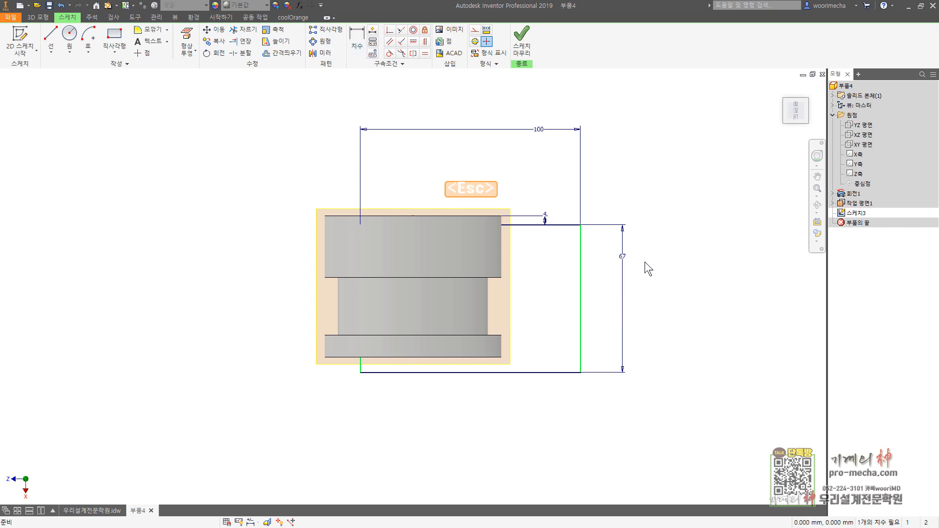
# Step: Slice the graphics at the sketch plane so the solid no longer covers the rectangle
pyautogui.press('F7')
pyautogui.press('F7')
pyautogui.press('F7')
pyautogui.press('F7')
pyautogui.press('F7')
pyautogui.press('F7')
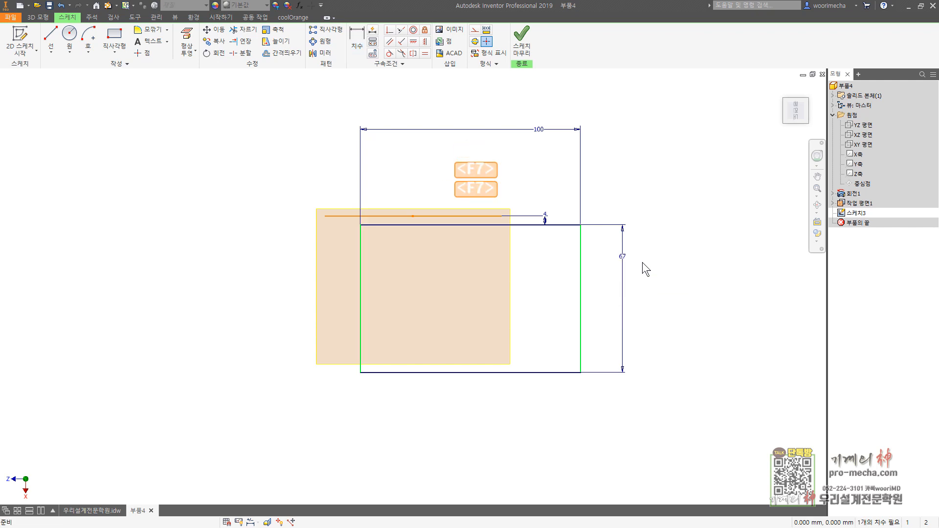
pyautogui.press('F7')
pyautogui.press('F7')
pyautogui.press('F7')
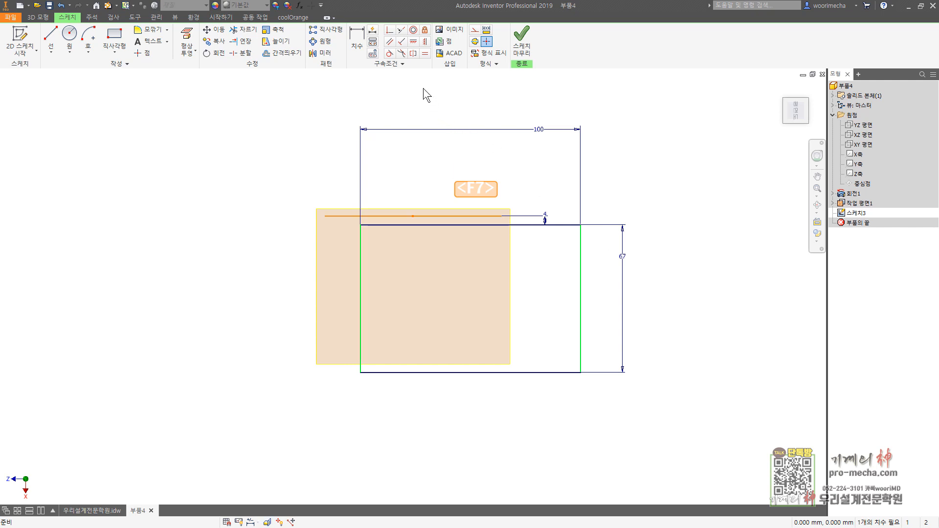
# Step: Center the rectangle on the body by applying a Horizontal constraint between the projected edge's midpoint and the rectangle's upper-edge midpoint
pyautogui.click(424, 41)
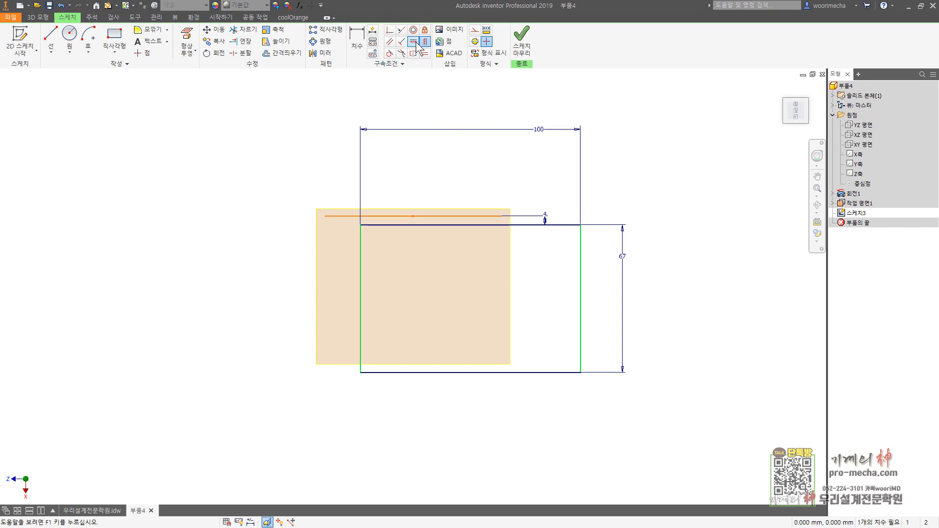
pyautogui.click(413, 42)
pyautogui.click(413, 218)
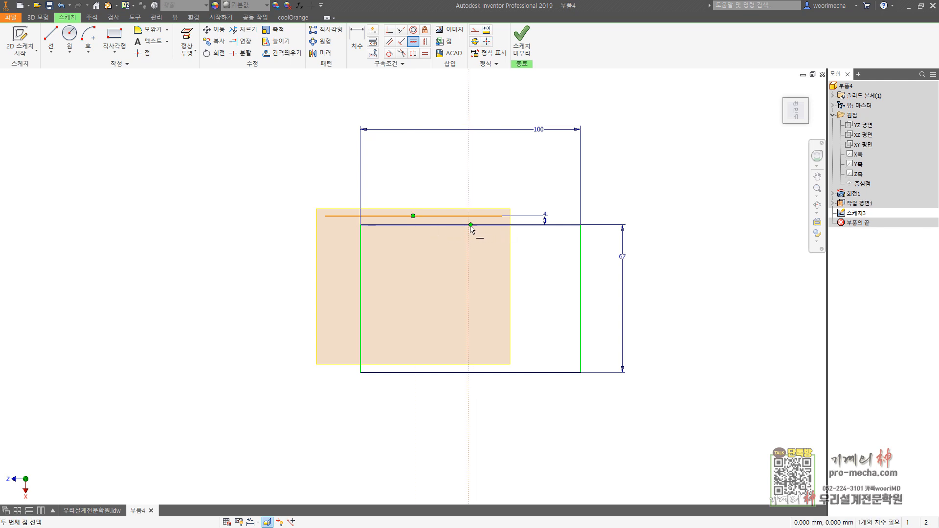
pyautogui.click(471, 225)
pyautogui.press('Escape')
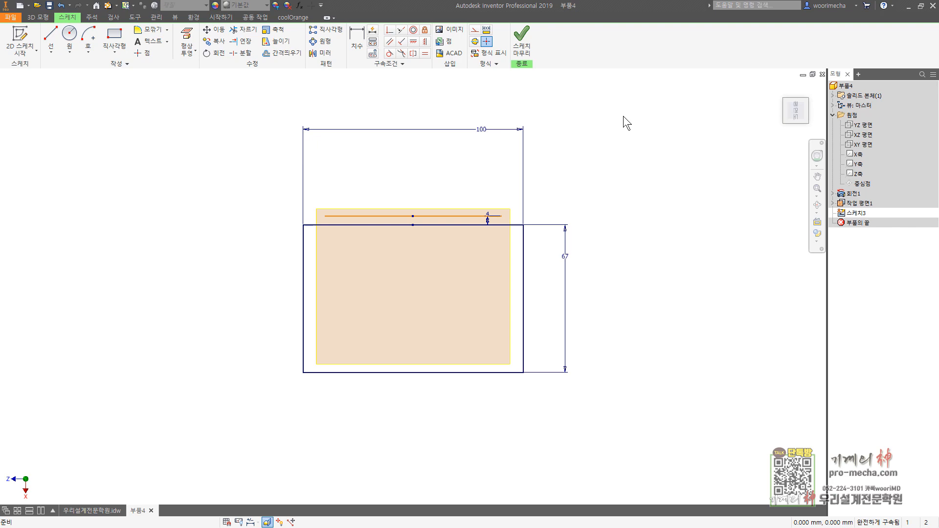
# Step: Finish the sketch and extrude the rectangle 9 mm to form the base plate
pyautogui.click(522, 44)
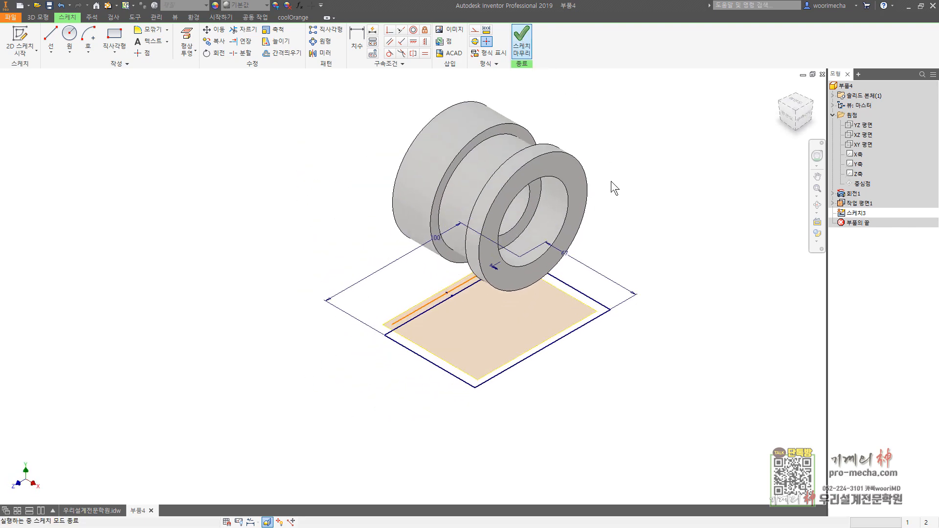
pyautogui.click(50, 42)
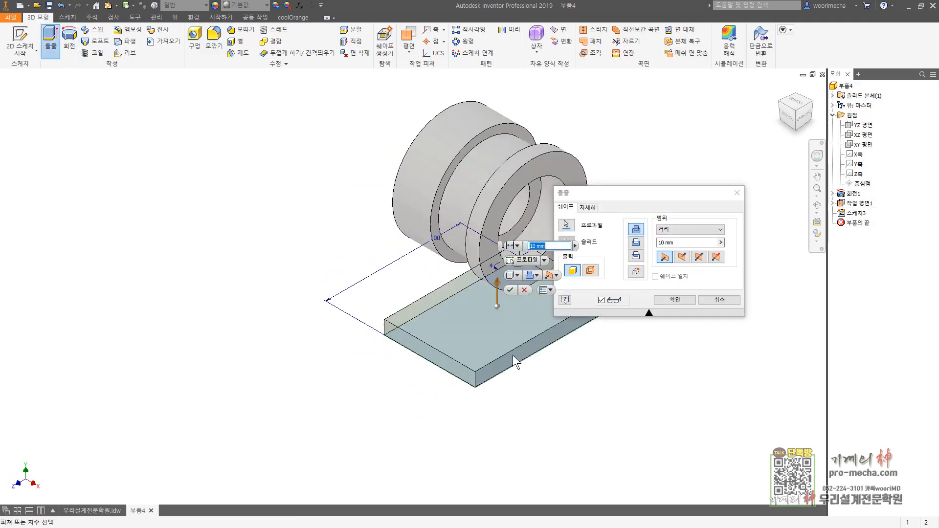
pyautogui.moveTo(680, 243); pyautogui.dragTo(625, 243)
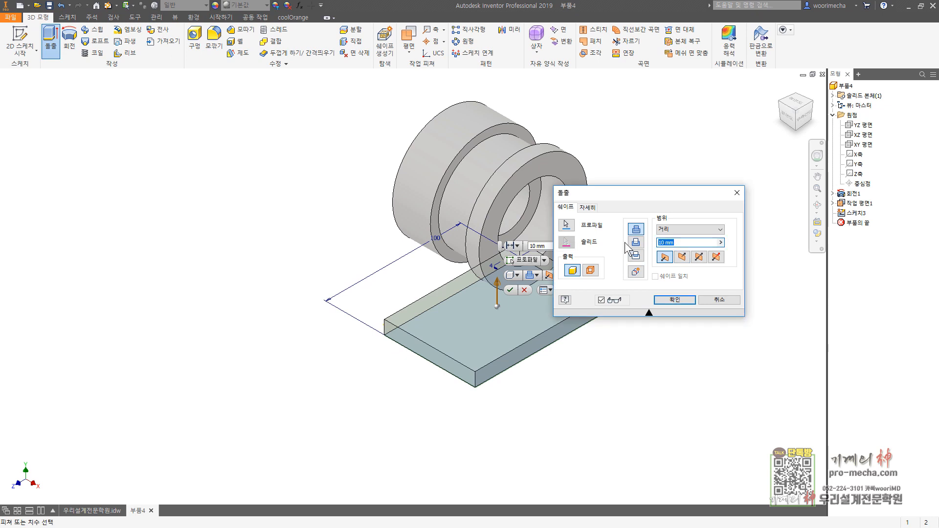
pyautogui.press('Return')
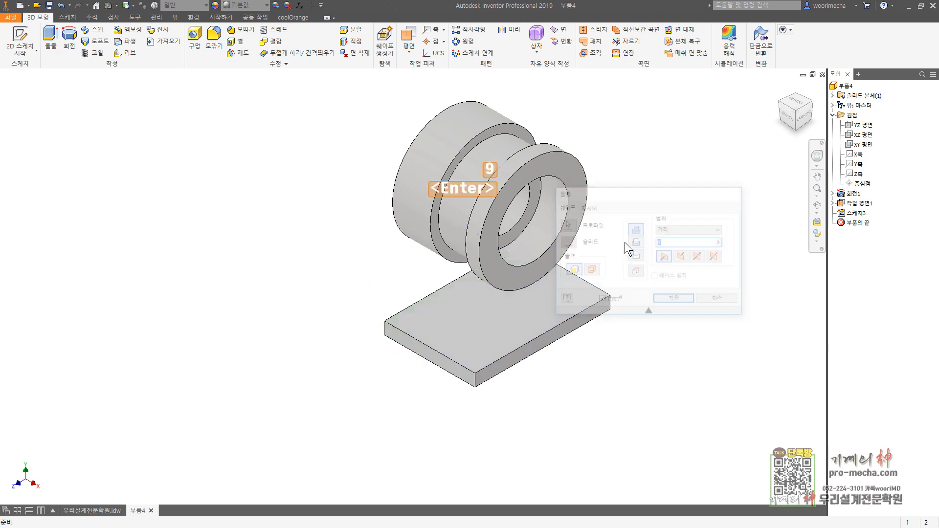
# Step: Start a new sketch on the base plate's 100 mm side face below the longer large-diameter end of the cylinder
pyautogui.click(24, 40)
pyautogui.keyDown('shift'); pyautogui.moveTo(304, 342); pyautogui.dragTo(405, 352, button='middle'); pyautogui.keyUp('shift')
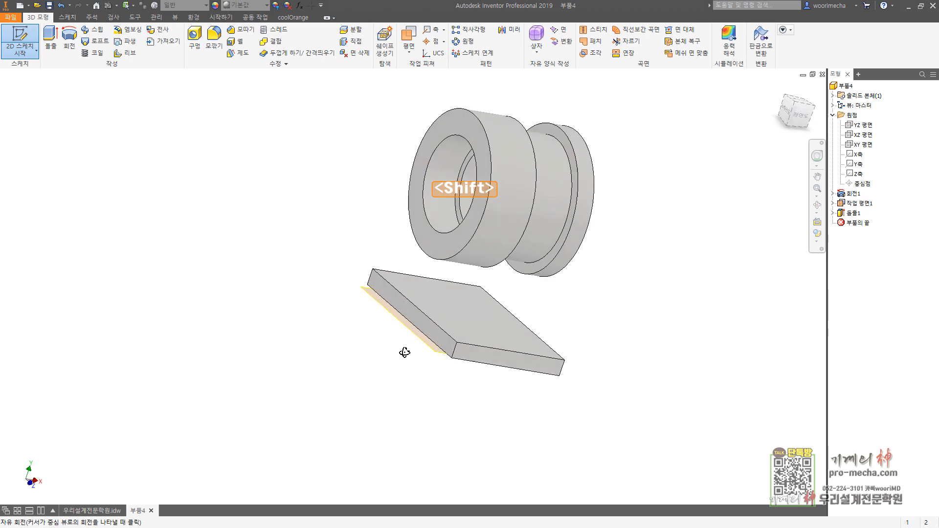
pyautogui.click(409, 310)
pyautogui.moveTo(556, 365); pyautogui.dragTo(589, 268, button='middle')
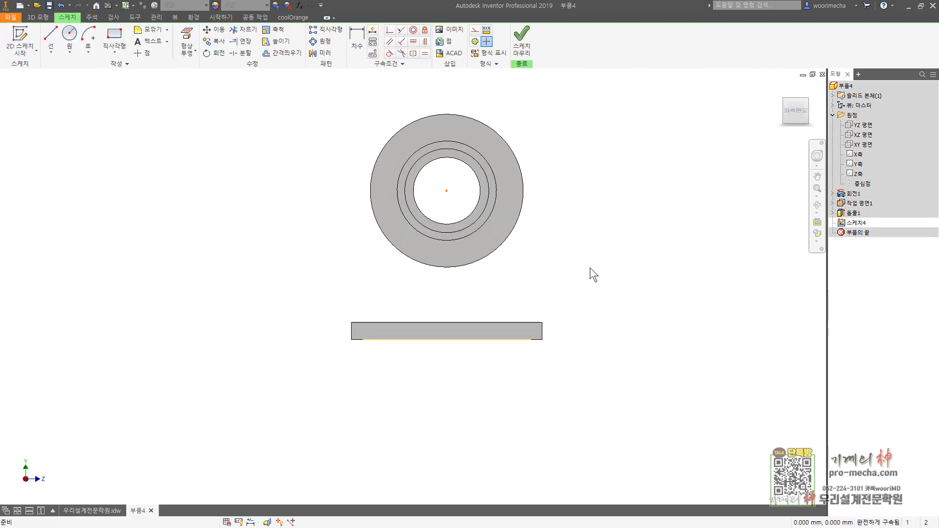
# Step: Sketch a closed profile between plate and cylinder with an 81 mm (about) horizontal base, two slanted sides and a shallow downward-bulging arc on top
pyautogui.click(51, 40)
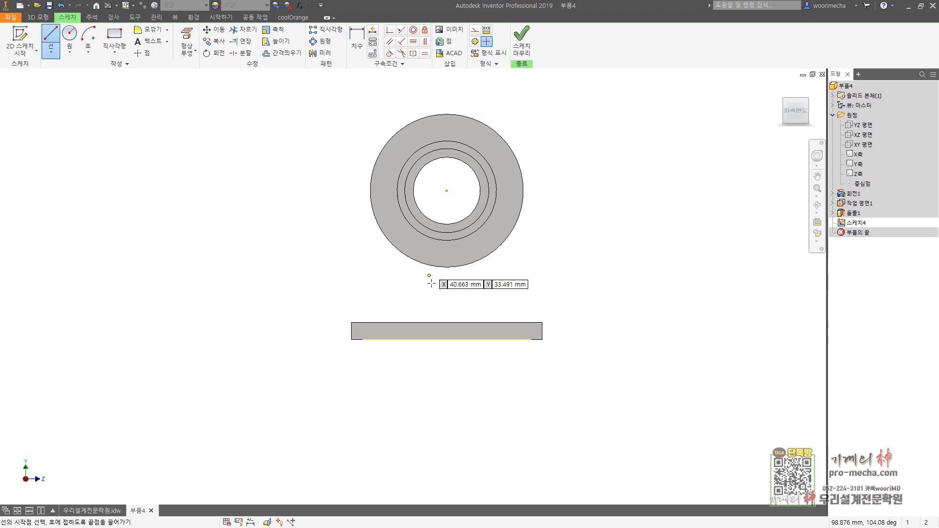
pyautogui.click(524, 309)
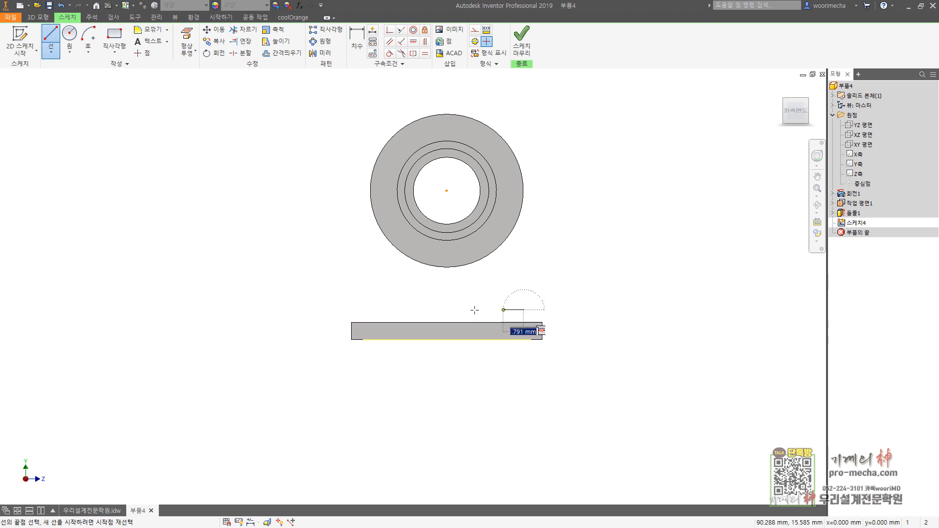
pyautogui.click(368, 309)
pyautogui.click(378, 255)
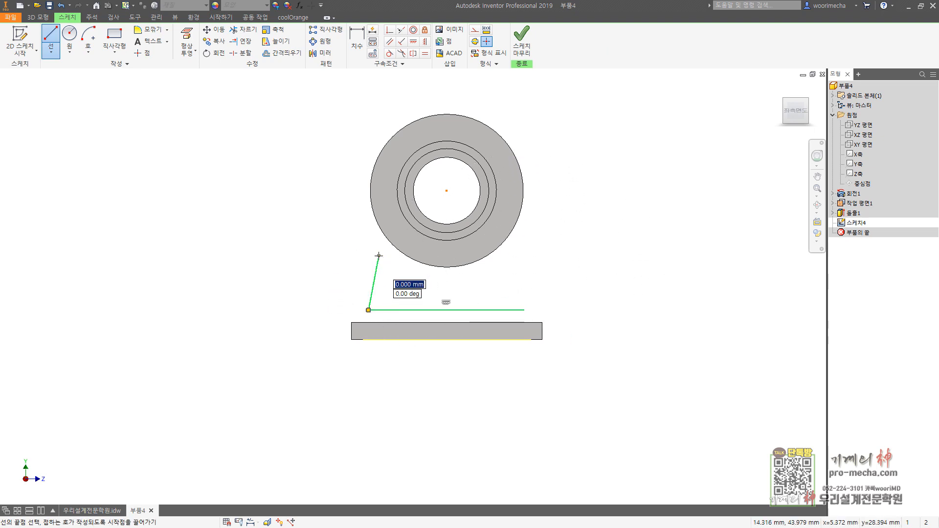
pyautogui.moveTo(379, 255); pyautogui.dragTo(515, 254)
pyautogui.click(523, 309)
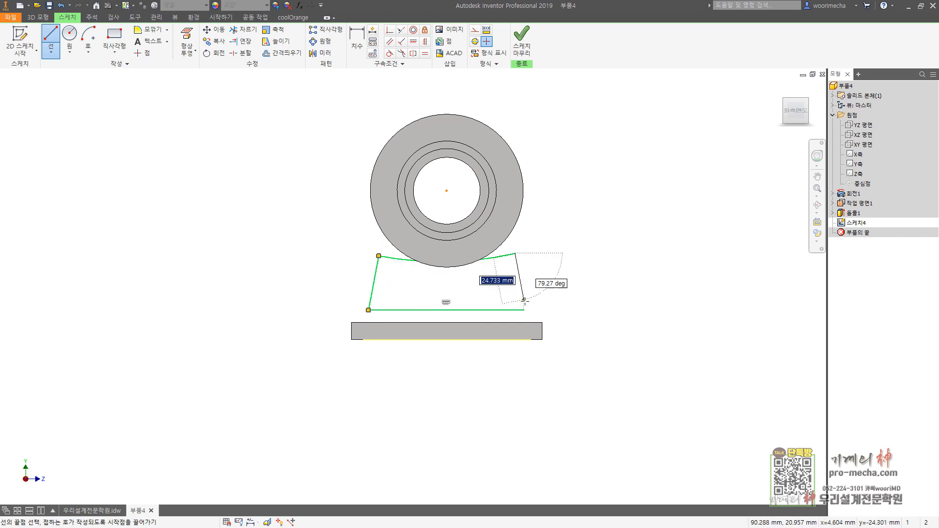
pyautogui.press('Escape')
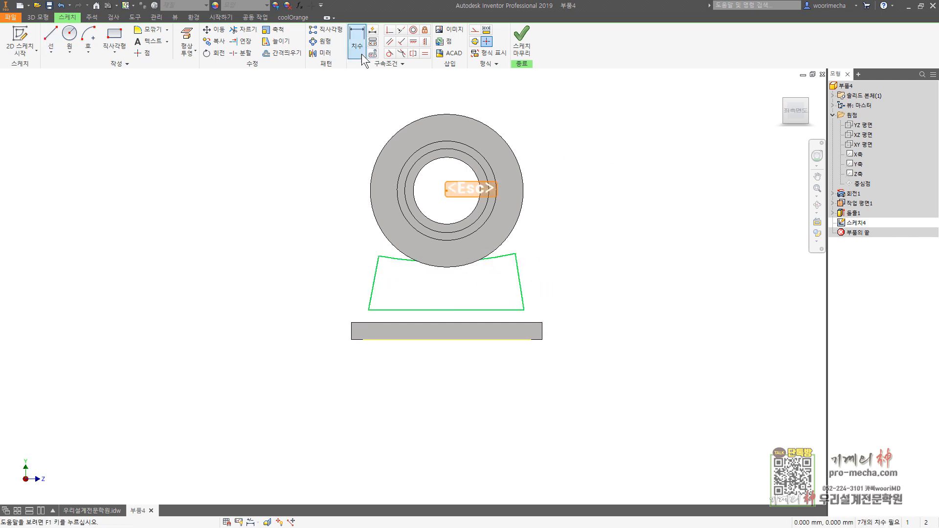
# Step: Make the profile's base line coincident with the plate's upper edge, and its arc tangent to the cylinder's outer circle
pyautogui.click(389, 29)
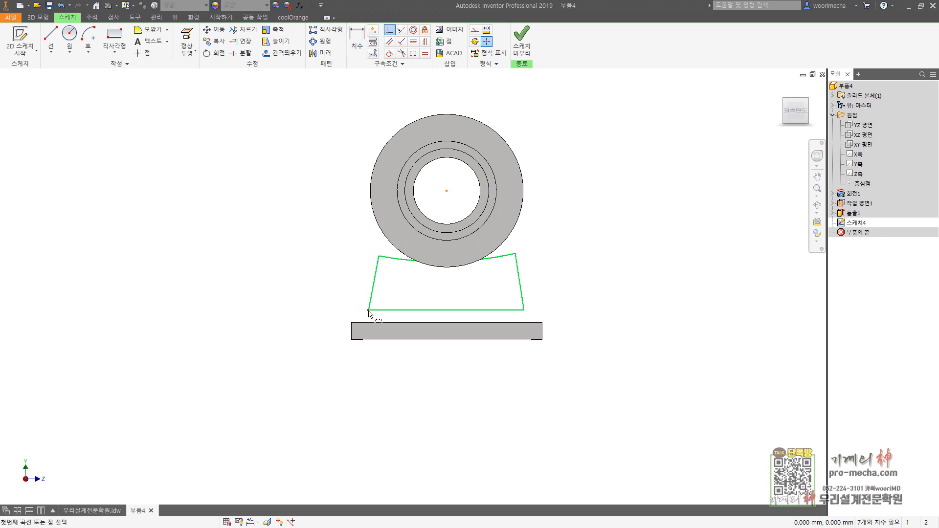
pyautogui.click(377, 323)
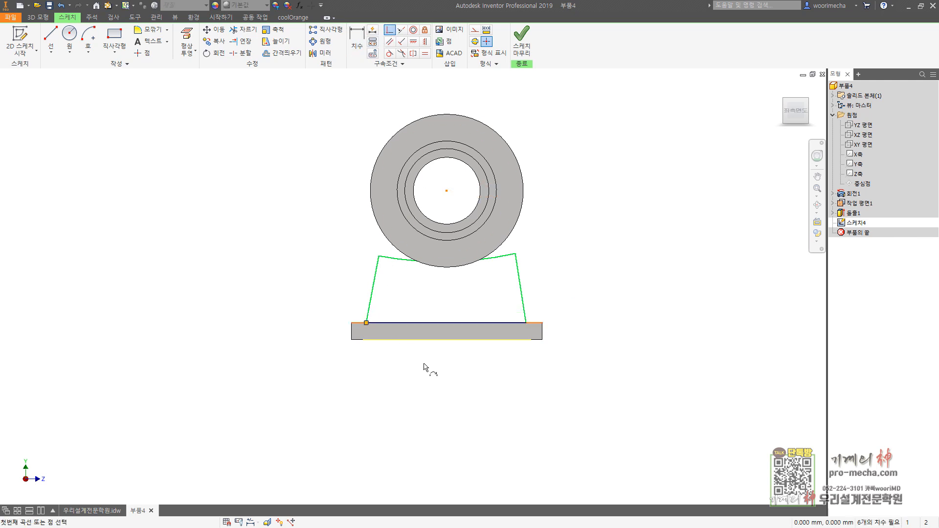
pyautogui.click(389, 53)
pyautogui.click(398, 258)
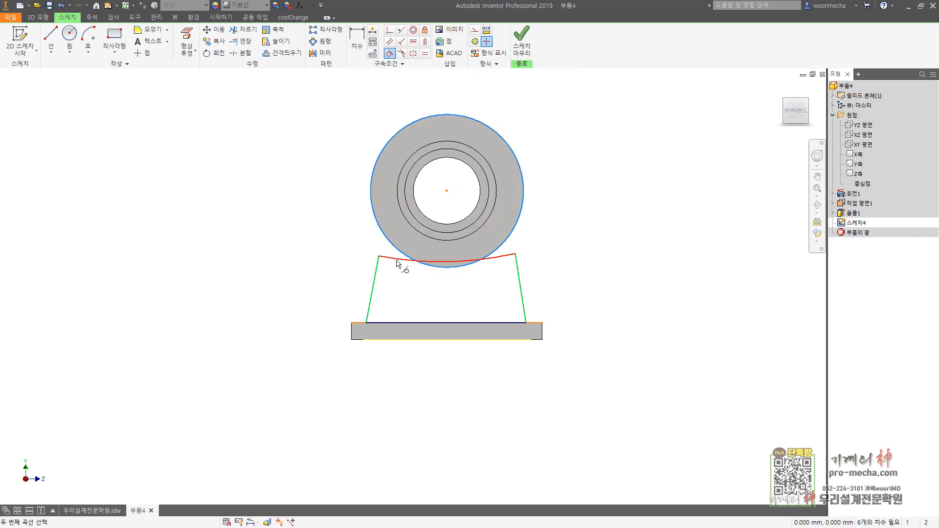
pyautogui.click(399, 263)
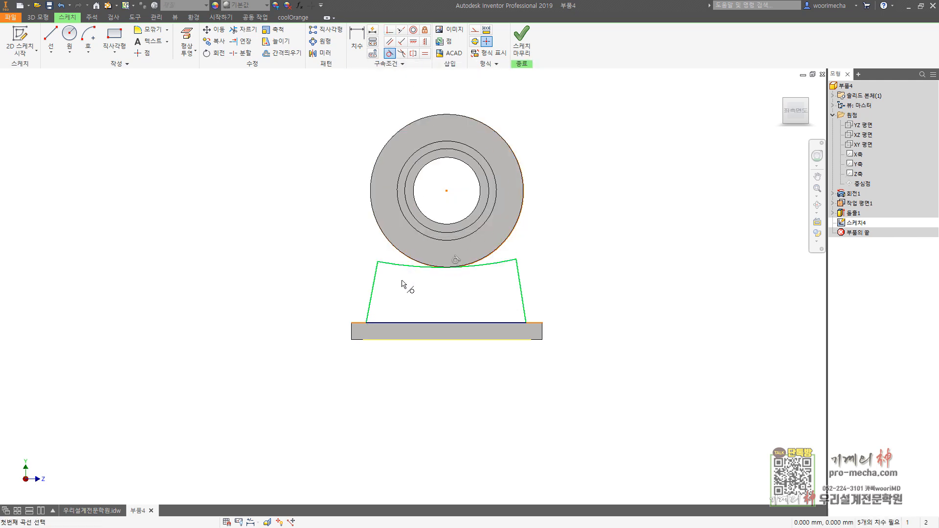
# Step: Apply a Concentric constraint between the profile's top arc and the cylinder's outer circle
pyautogui.click(413, 30)
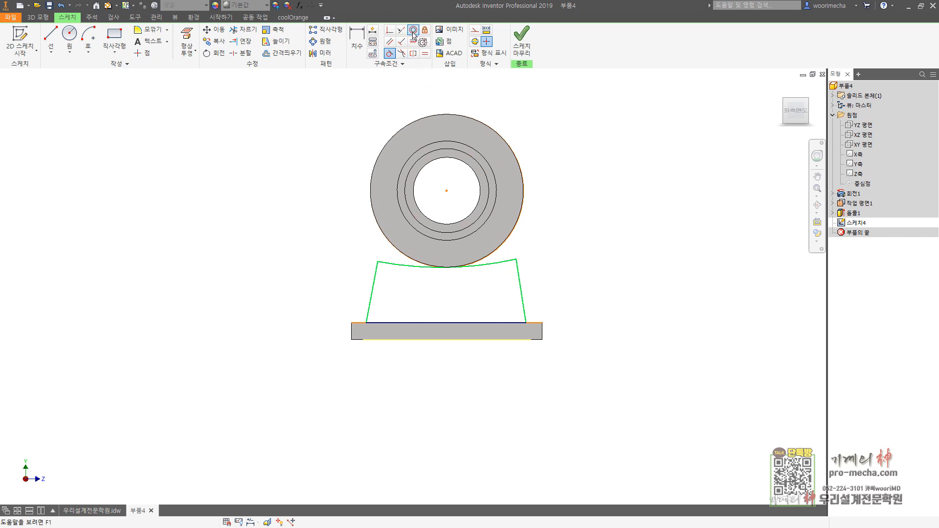
pyautogui.click(404, 268)
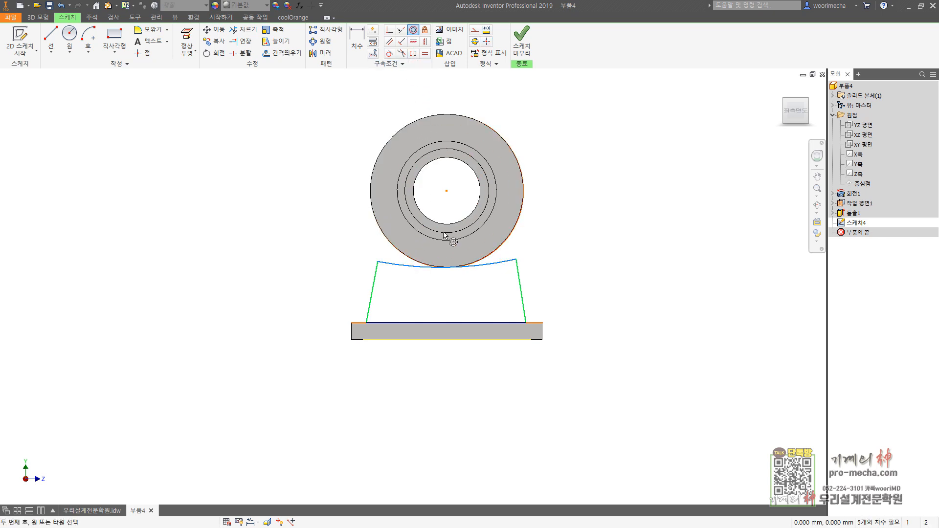
pyautogui.click(391, 247)
pyautogui.press('Escape')
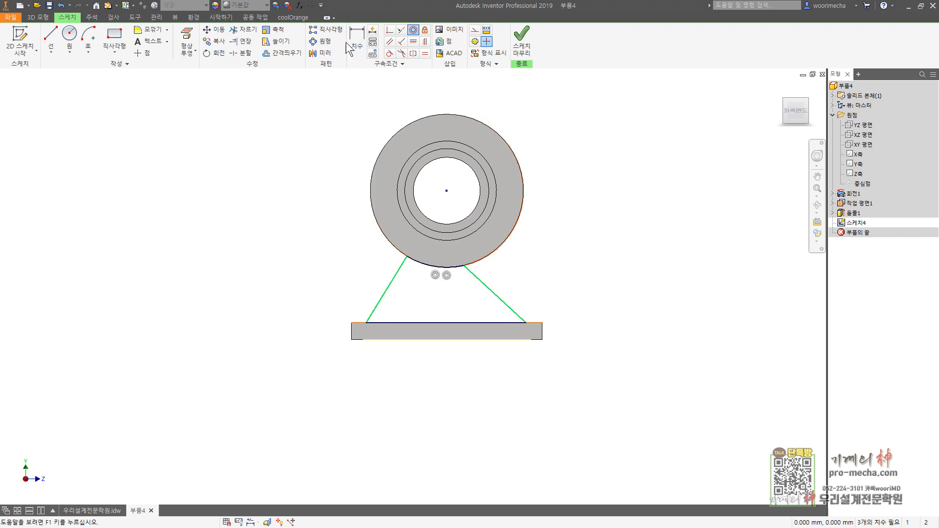
# Step: Dimension both lower corners of the profile 4 mm inward from the plate's respective ends, and end dimensioning
pyautogui.press('d')
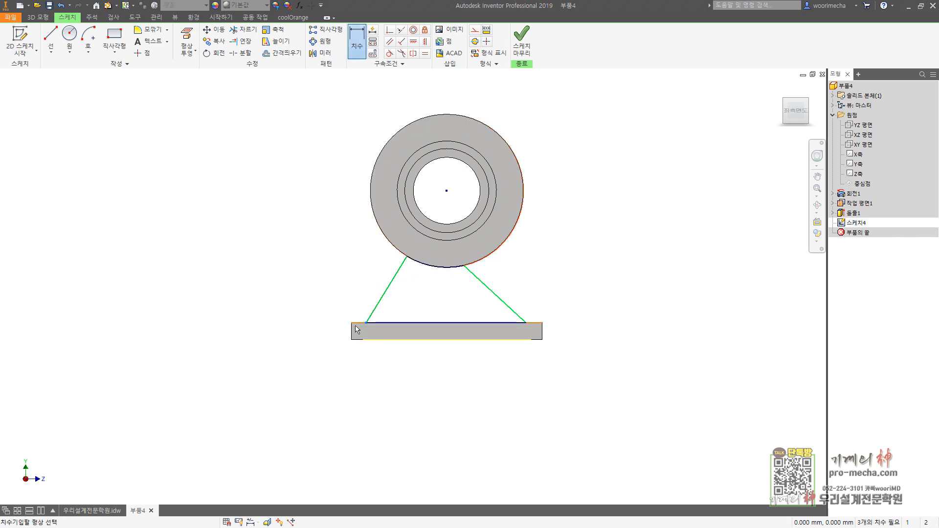
pyautogui.click(351, 333)
pyautogui.click(352, 284)
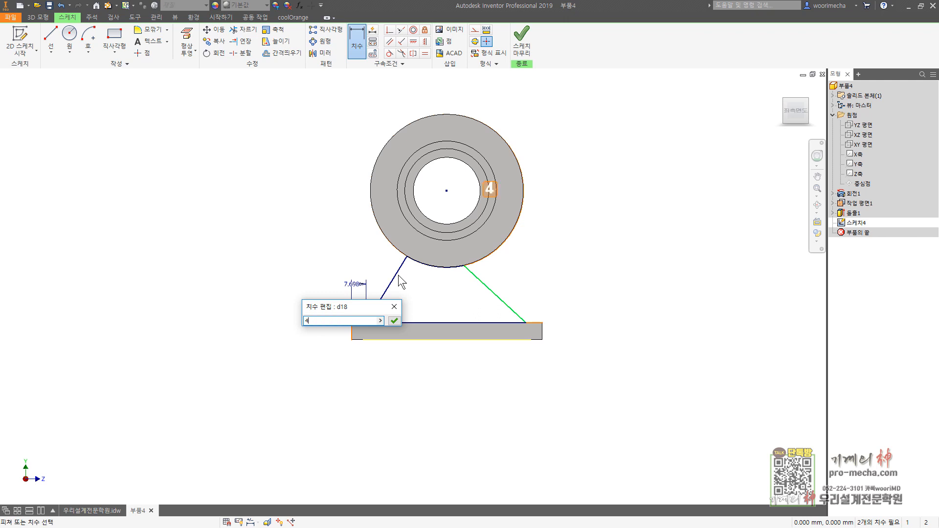
pyautogui.write('4')
pyautogui.press('Return')
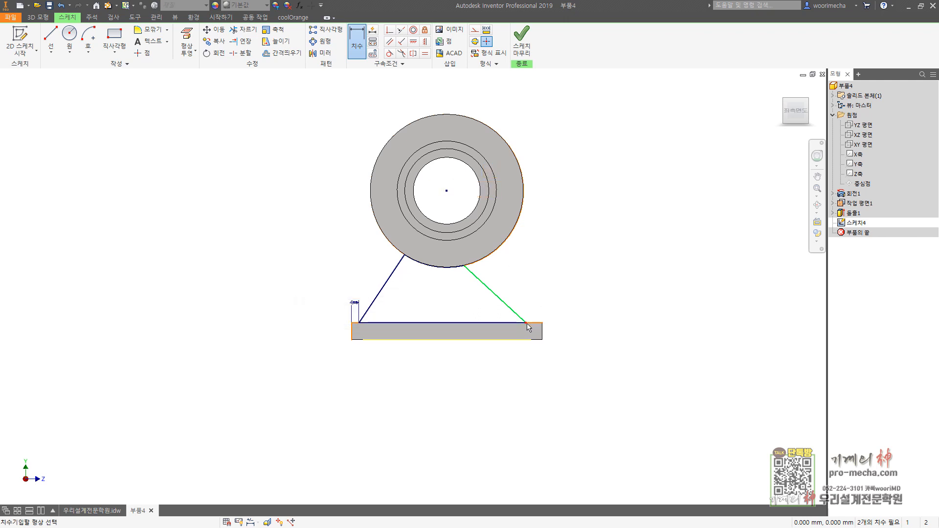
pyautogui.click(543, 331)
pyautogui.click(544, 289)
pyautogui.write('4')
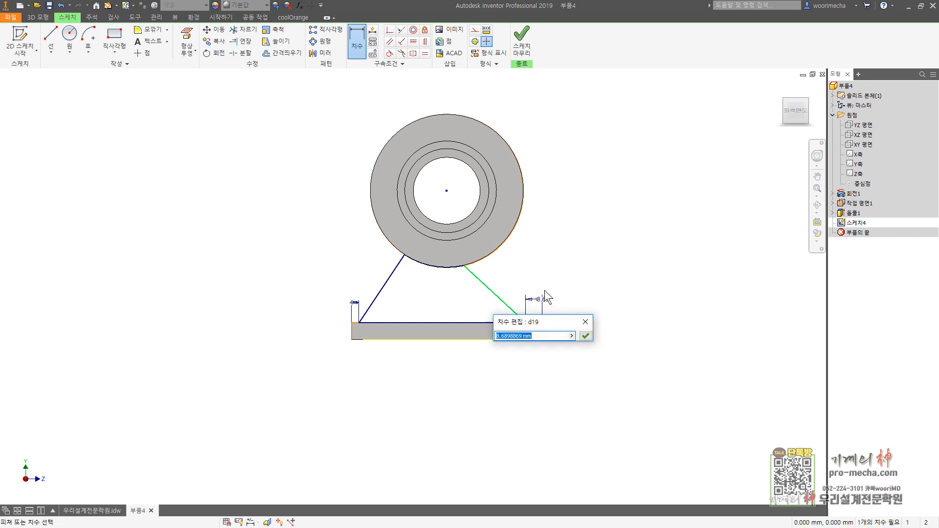
pyautogui.press('Return')
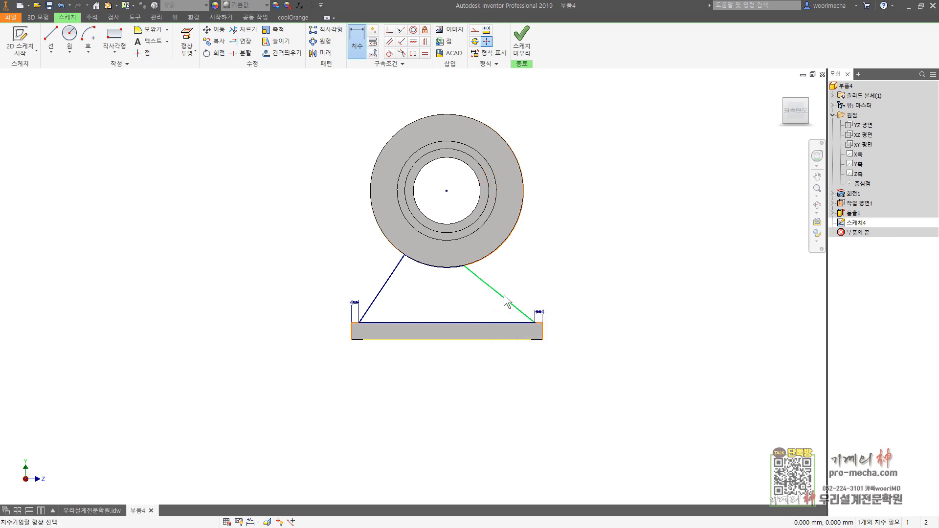
pyautogui.press('Escape')
pyautogui.press('Escape')
pyautogui.press('Escape')
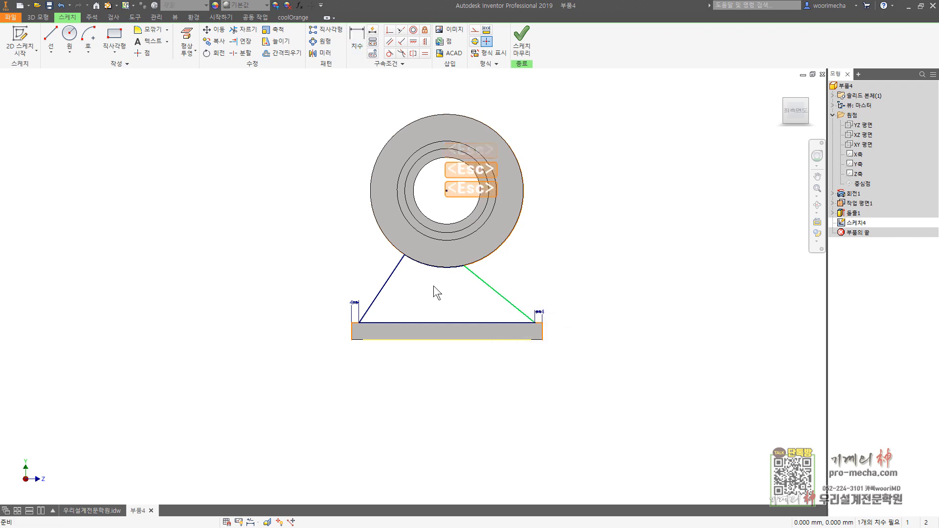
# Step: Delete the entire sketched profile together with its dimensions
pyautogui.moveTo(270, 206); pyautogui.dragTo(654, 367)
pyautogui.press('Delete')
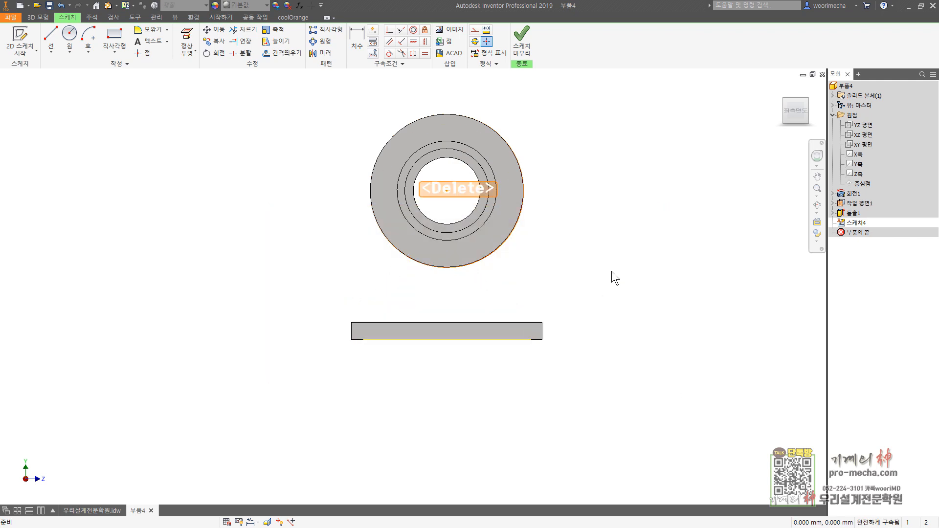
# Step: Sketch a new closed profile above the plate: horizontal base, slanted sides about 28 mm and 25 mm, and a deep downward-bulging arc, then shrink the arc slightly
pyautogui.click(50, 40)
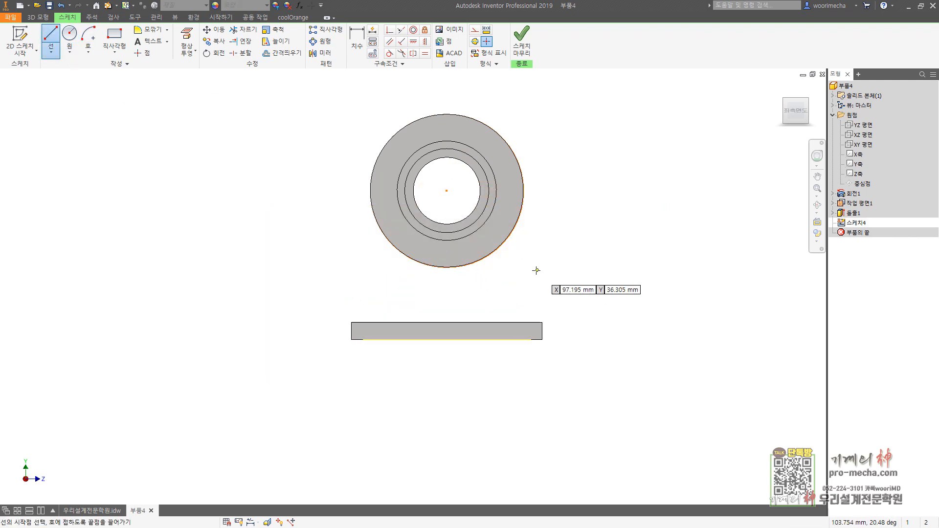
pyautogui.click(530, 310)
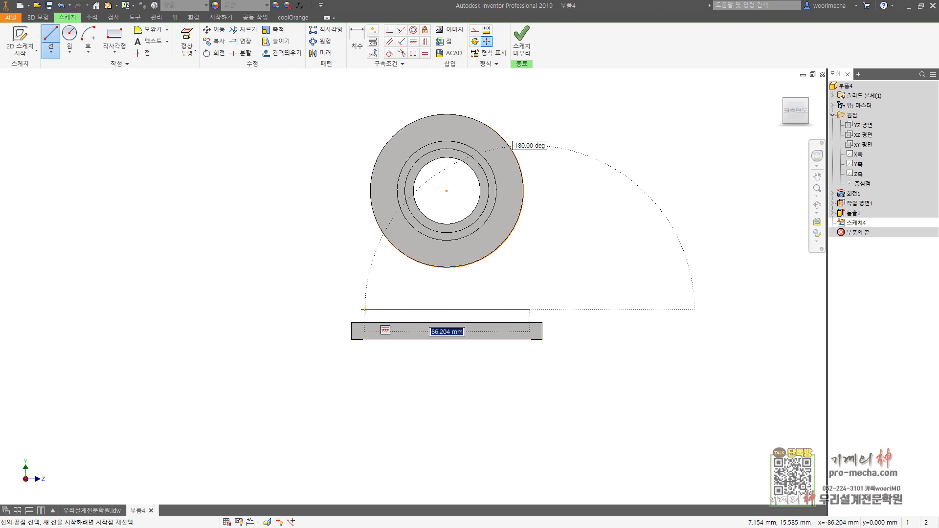
pyautogui.click(369, 310)
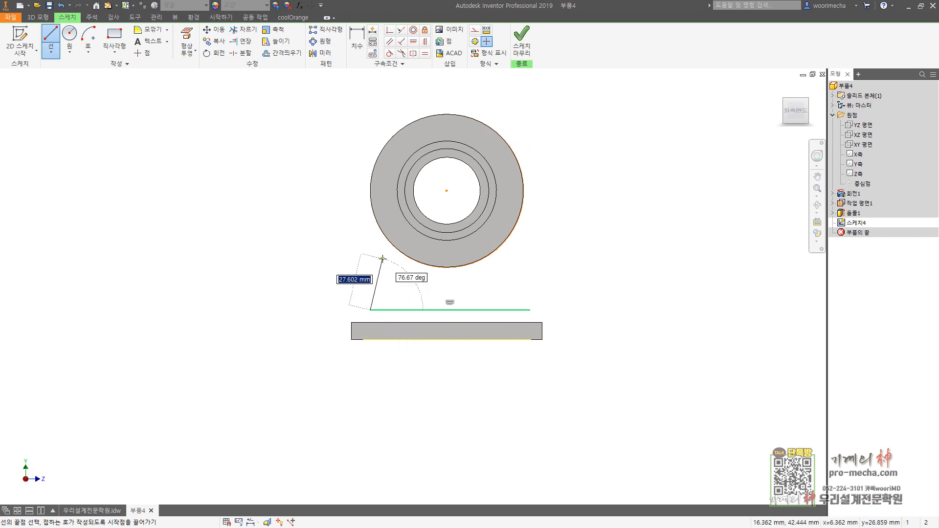
pyautogui.click(382, 258)
pyautogui.moveTo(382, 259); pyautogui.dragTo(518, 264)
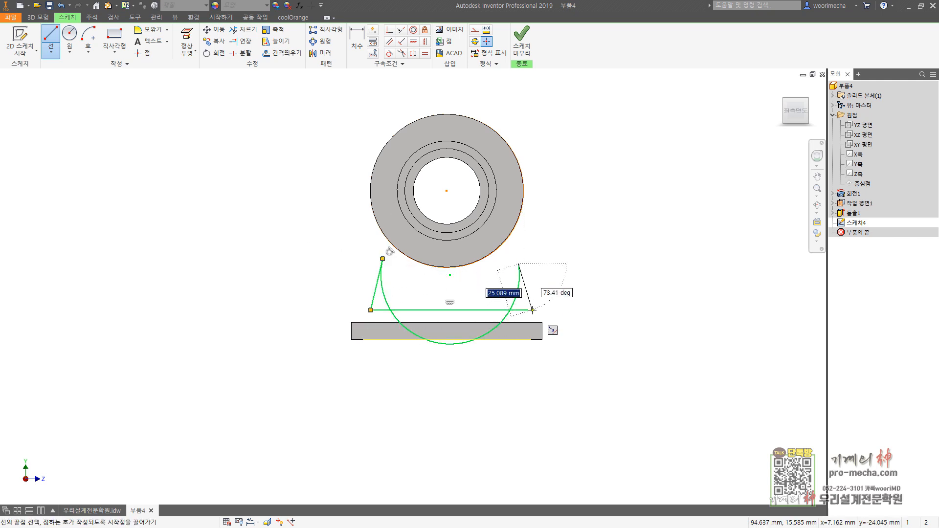
pyautogui.click(529, 310)
pyautogui.press('Escape')
pyautogui.moveTo(457, 344); pyautogui.dragTo(438, 347)
pyautogui.press('Escape')
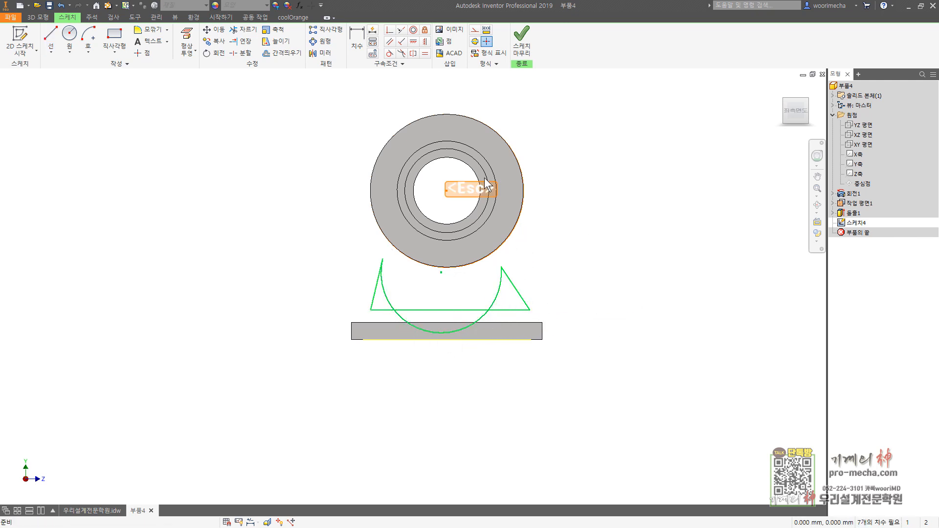
# Step: Align the arc's two endpoints with a Horizontal constraint and make its center coincident with the cylinder's center point
pyautogui.click(413, 42)
pyautogui.click(382, 259)
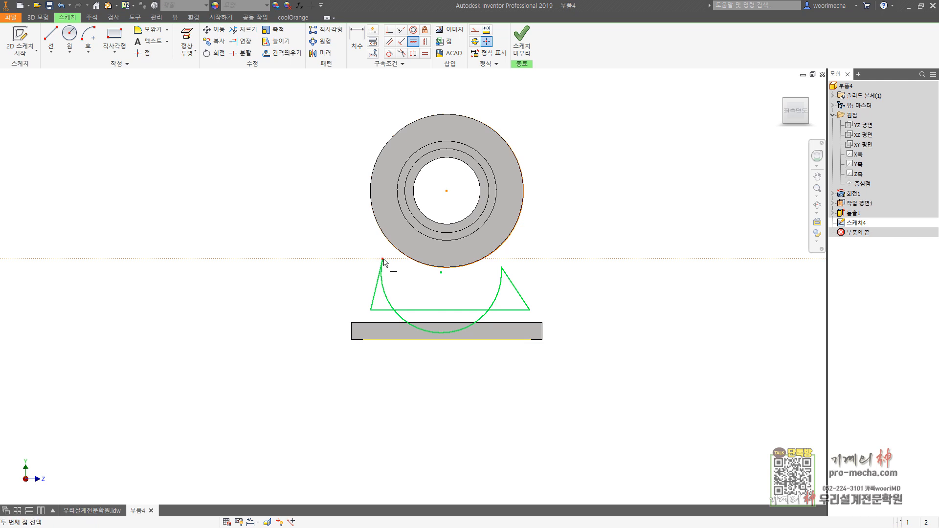
pyautogui.click(501, 268)
pyautogui.press('Escape')
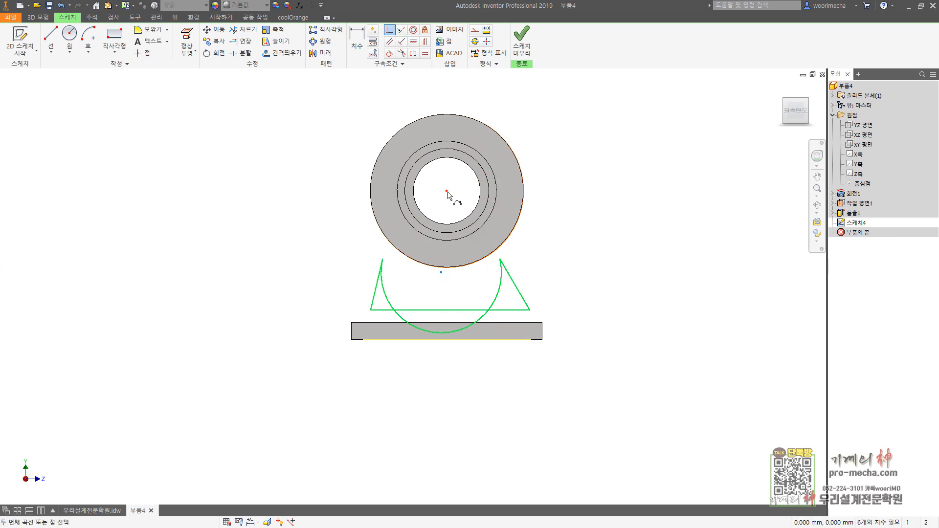
pyautogui.click(446, 191)
pyautogui.press('Escape')
# Step: Reshape the profile by enlarging its arc and moving both lower corners inward, to just above the plate
pyautogui.moveTo(521, 228); pyautogui.dragTo(526, 306)
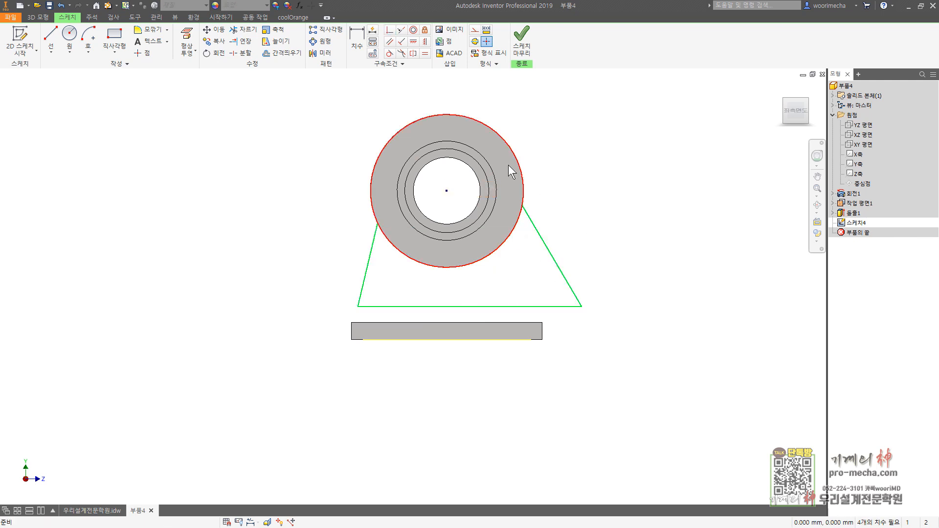
pyautogui.moveTo(358, 306); pyautogui.dragTo(366, 311)
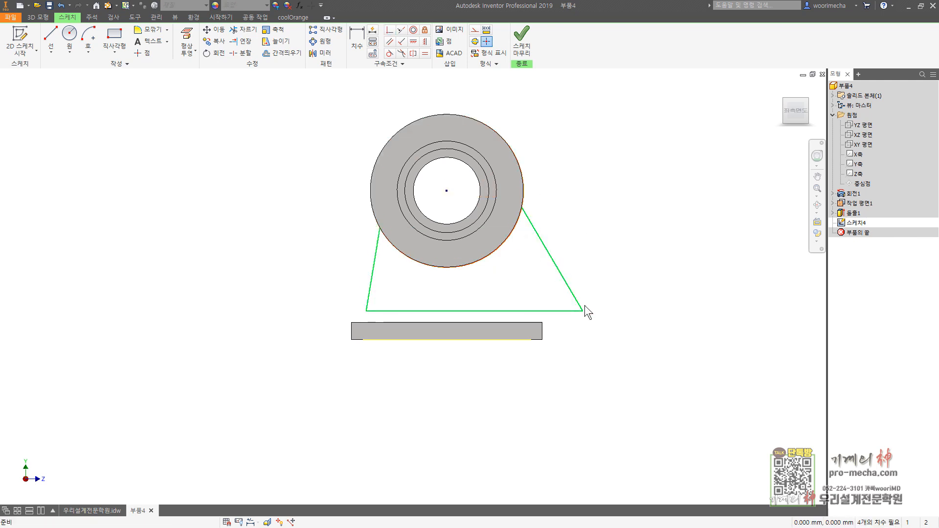
pyautogui.moveTo(582, 311); pyautogui.dragTo(526, 315)
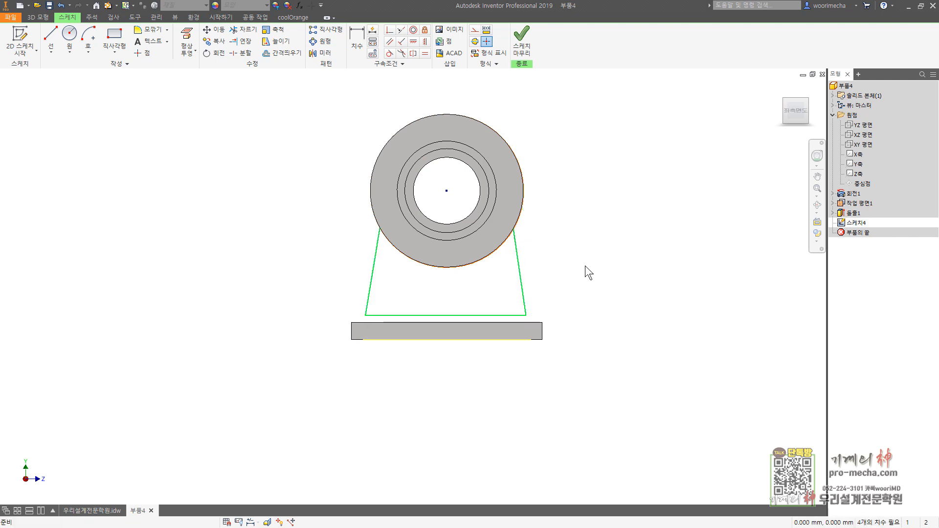
# Step: Constrain the profile's lower corner onto the plate's top edge and dimension both lower corners 4 mm from the plate's ends
pyautogui.click(389, 30)
pyautogui.click(366, 316)
pyautogui.click(374, 322)
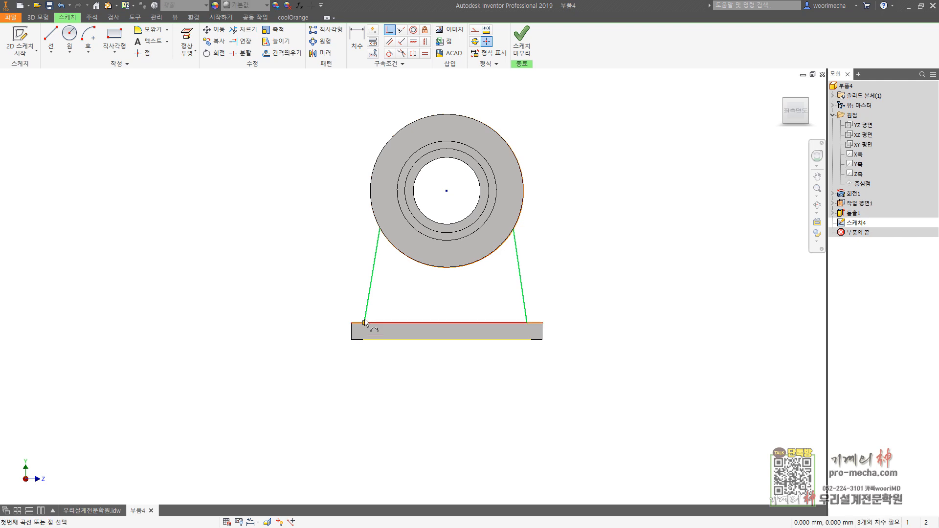
pyautogui.click(357, 40)
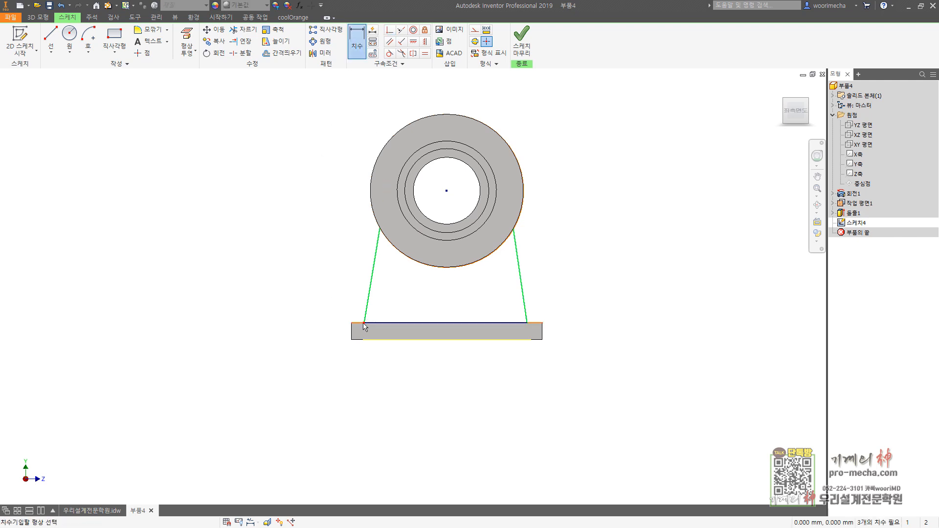
pyautogui.click(354, 299)
pyautogui.write('4')
pyautogui.press('Return')
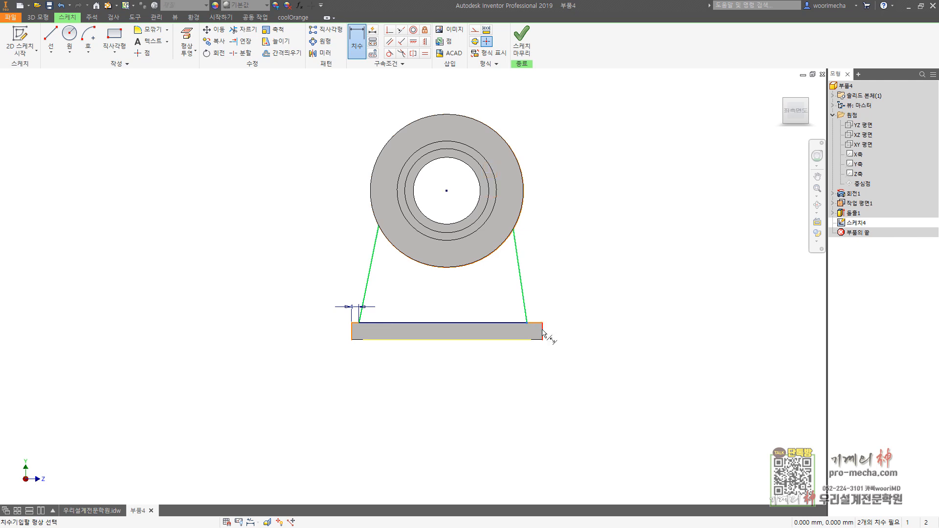
pyautogui.click(552, 278)
pyautogui.write('4')
pyautogui.press('Return')
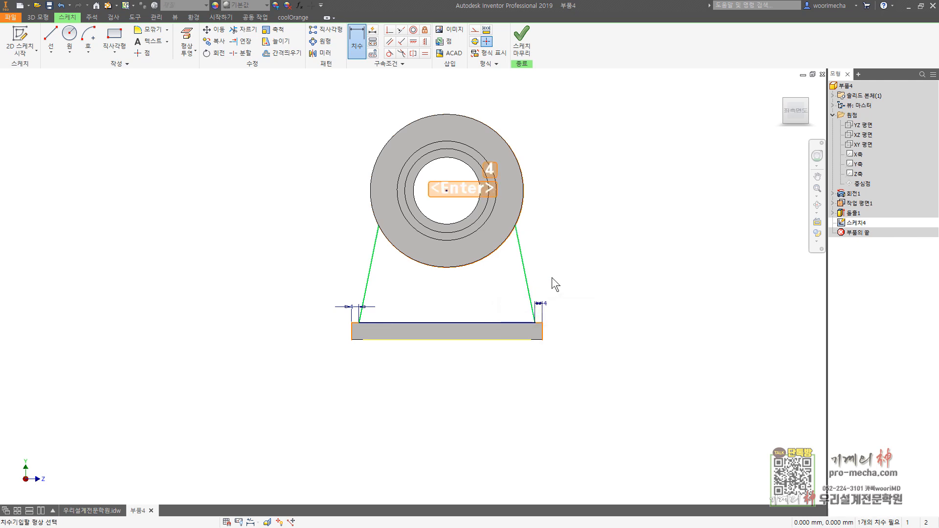
# Step: Dimension the angle between the profile's right slanted side and the plate's vertical end edge as 15 degrees
pyautogui.click(524, 266)
pyautogui.click(542, 339)
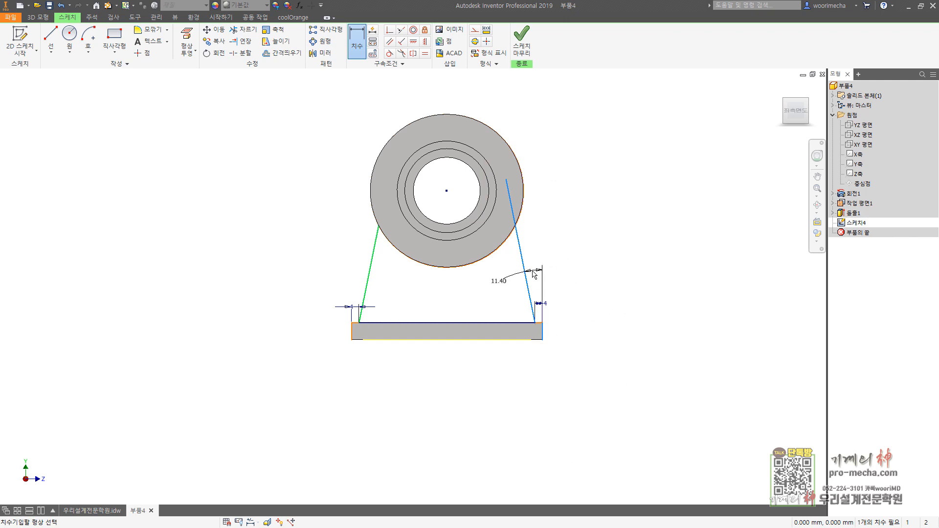
pyautogui.click(539, 276)
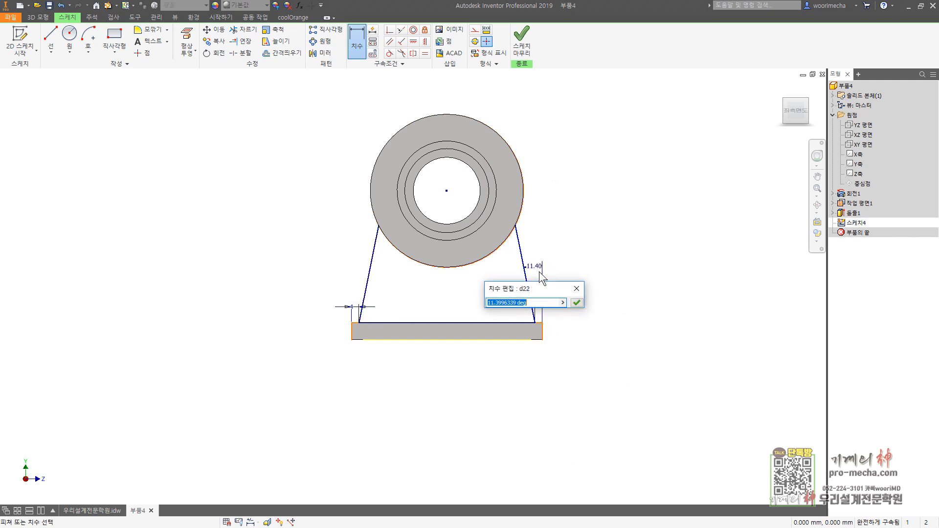
pyautogui.write('15')
pyautogui.press('Return')
pyautogui.press('Escape')
# Step: Slice the model at the sketch plane and examine how the profile's arc sits against the cylinder's circular edges
pyautogui.press('F7')
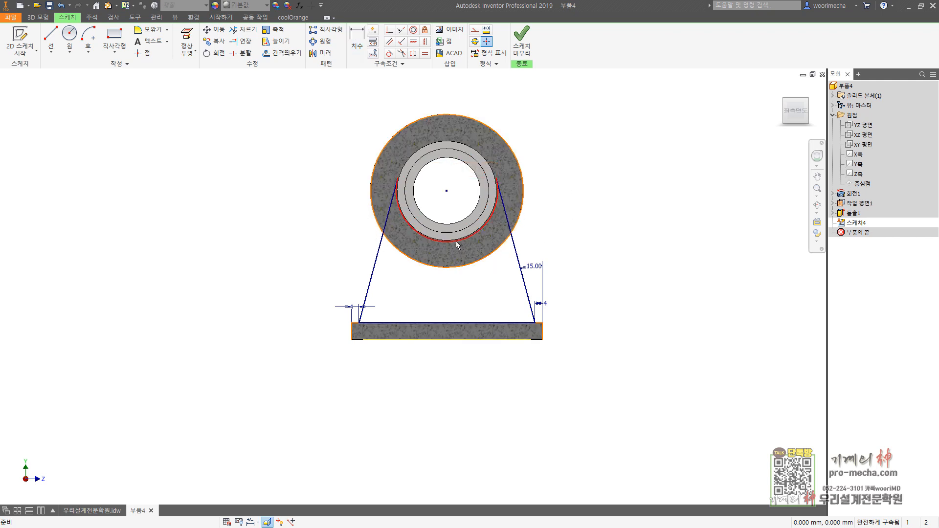
pyautogui.press('Escape')
pyautogui.press('Escape')
pyautogui.moveTo(438, 242); pyautogui.dragTo(437, 265, button='right')
pyautogui.press('Escape')
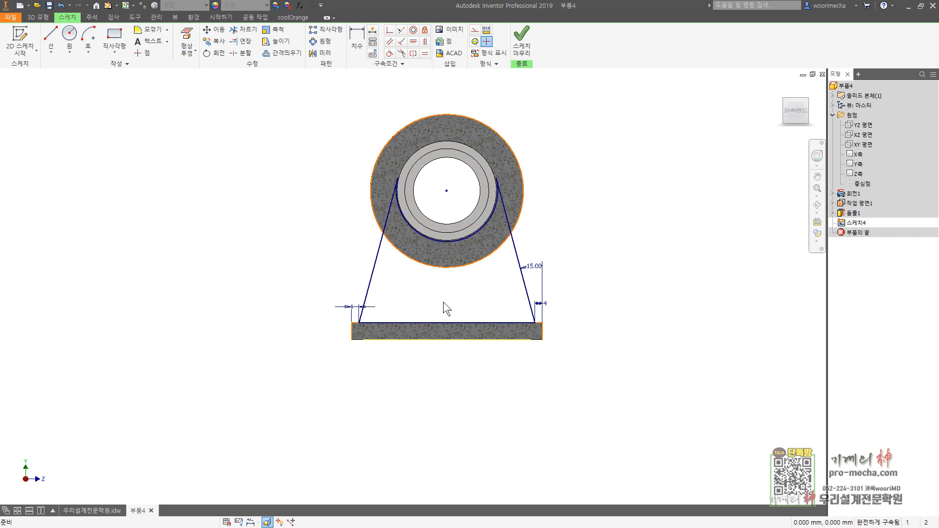
pyautogui.keyDown('shift'); pyautogui.moveTo(430, 250); pyautogui.dragTo(503, 264, button='middle'); pyautogui.keyUp('shift')
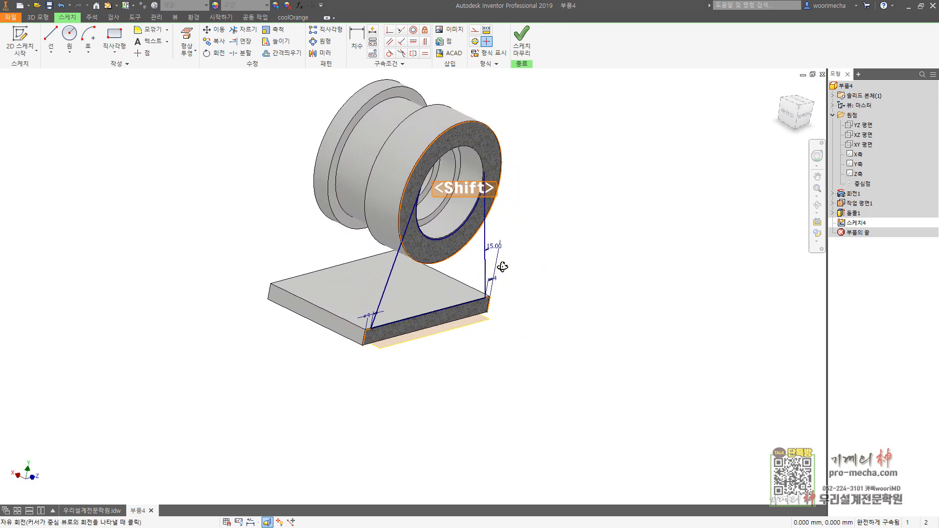
# Step: Finish the web profile sketch and delete it from the part
pyautogui.click(805, 116)
pyautogui.press('Escape')
pyautogui.press('Escape')
pyautogui.click(522, 49)
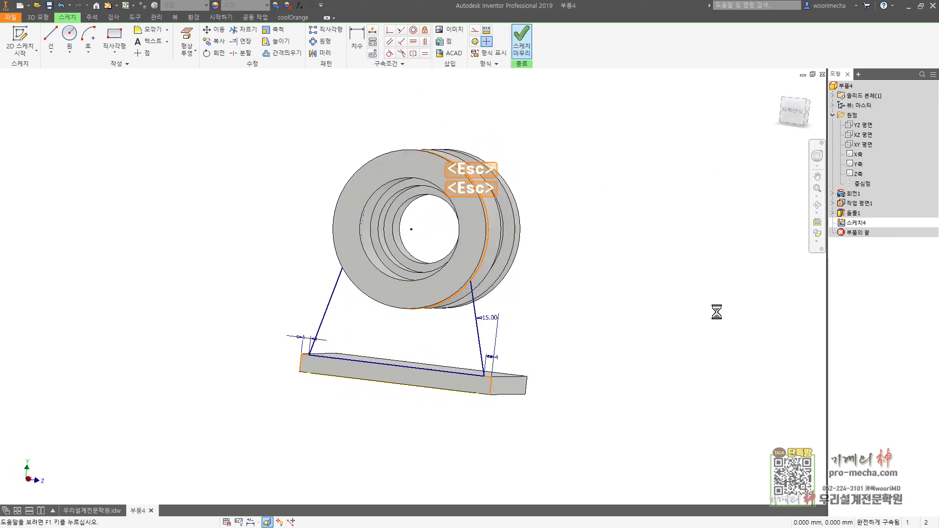
pyautogui.click(786, 116)
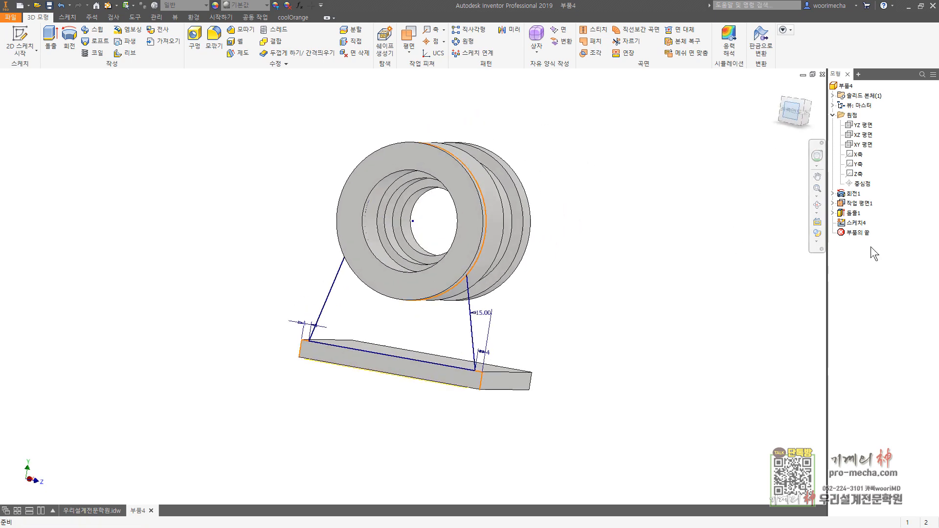
pyautogui.press('Delete')
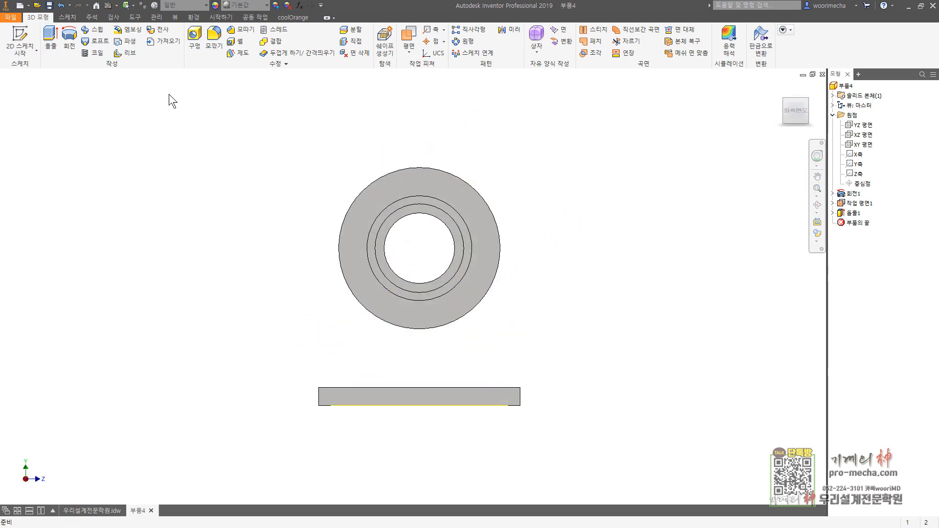
# Step: Start a new sketch on the plate's end face and draw a center-point arc around the cylinder's center, passing just below its outer edge
pyautogui.click(20, 39)
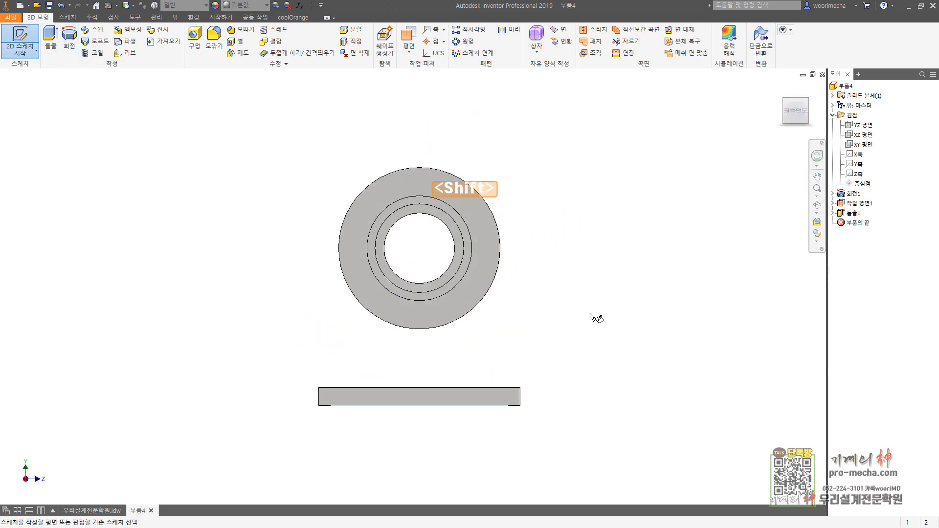
pyautogui.keyDown('shift'); pyautogui.moveTo(595, 314); pyautogui.dragTo(502, 398, button='middle'); pyautogui.keyUp('shift')
pyautogui.click(479, 414)
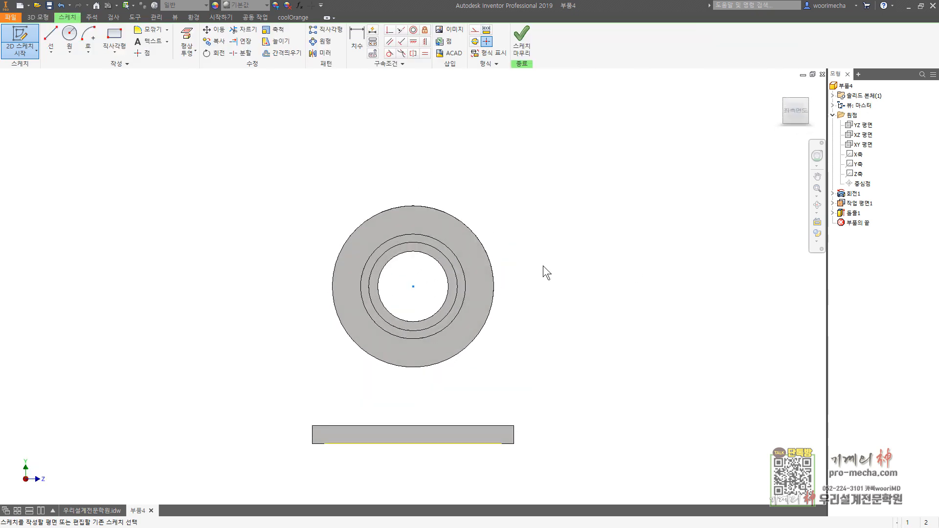
pyautogui.click(92, 41)
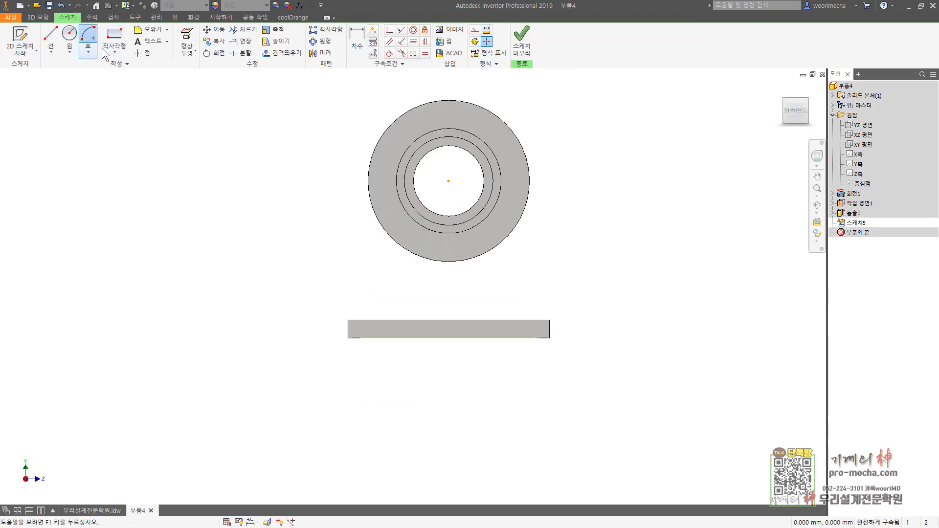
pyautogui.click(448, 181)
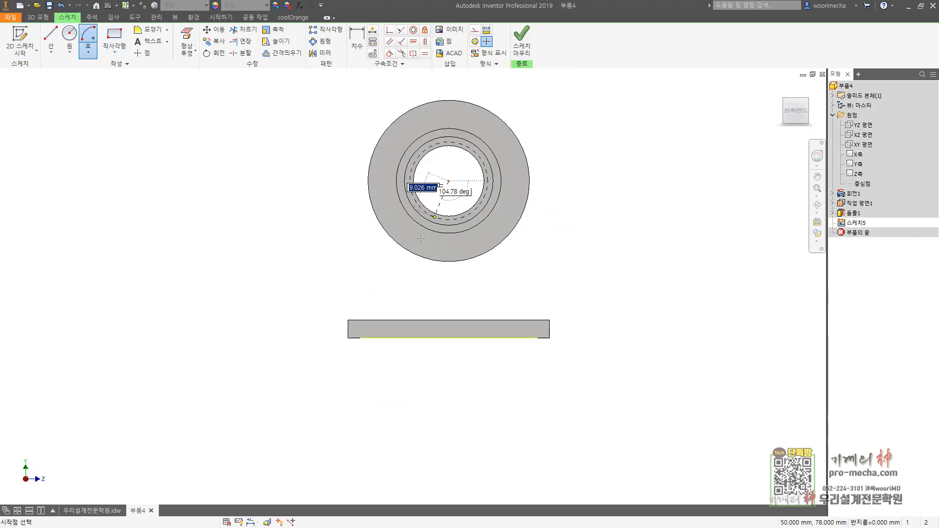
pyautogui.click(370, 235)
pyautogui.click(531, 246)
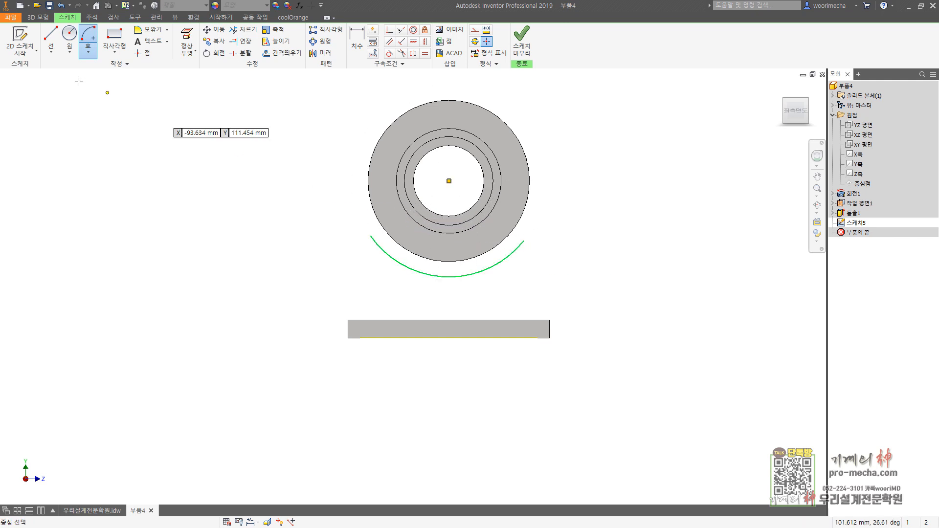
# Step: Close the profile below the arc with slanted sides about 35 mm and 36 mm long and a horizontal base line above the plate
pyautogui.click(51, 39)
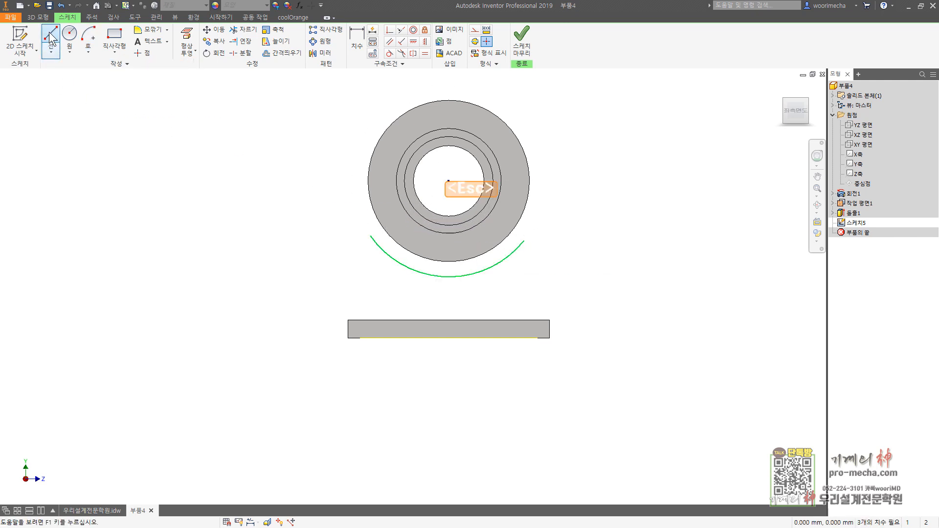
pyautogui.click(523, 241)
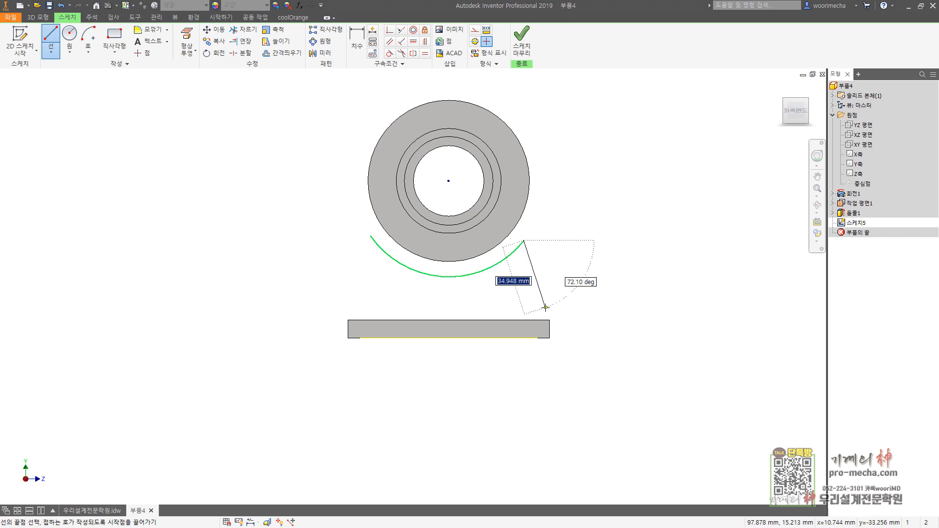
pyautogui.click(545, 308)
pyautogui.click(360, 308)
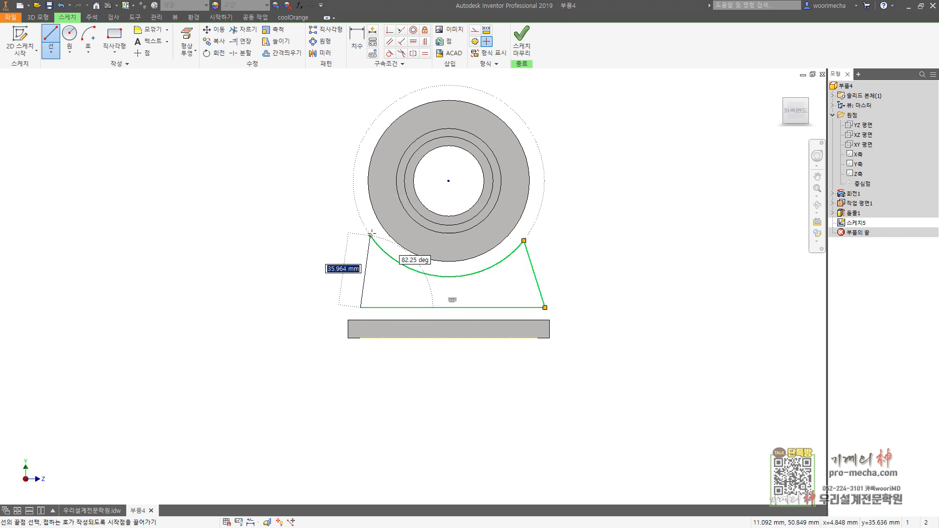
pyautogui.click(370, 236)
pyautogui.press('Escape')
# Step: Make the two slanted sides equal and the arc tangent to the cylinder's outer circle
pyautogui.click(424, 54)
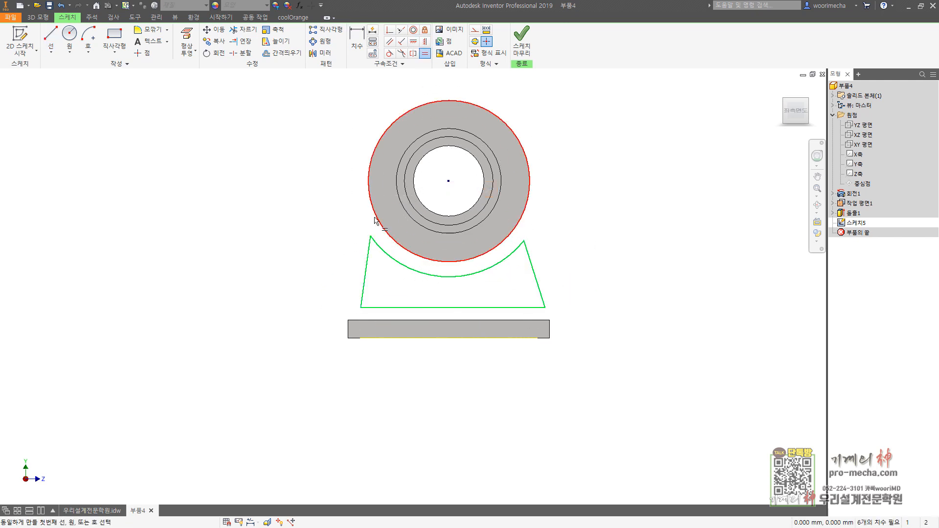
pyautogui.click(367, 256)
pyautogui.click(538, 289)
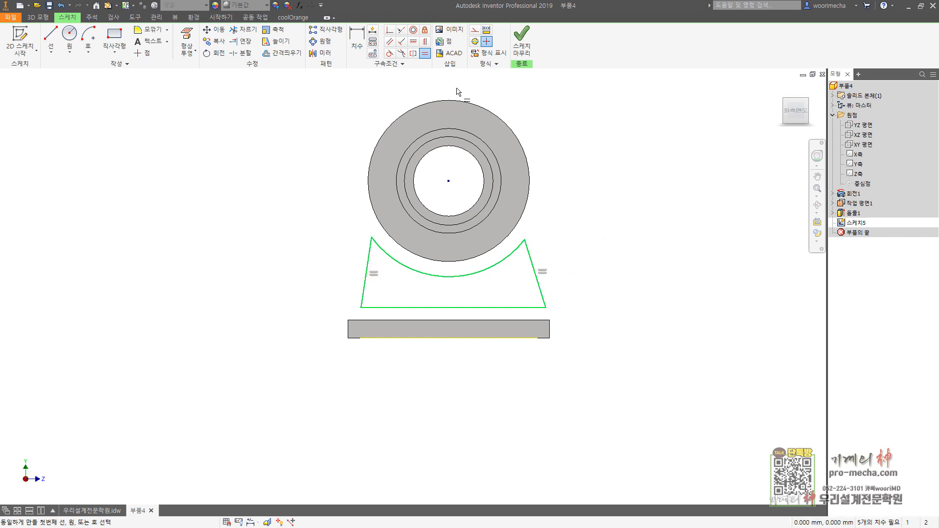
pyautogui.click(389, 53)
pyautogui.click(481, 261)
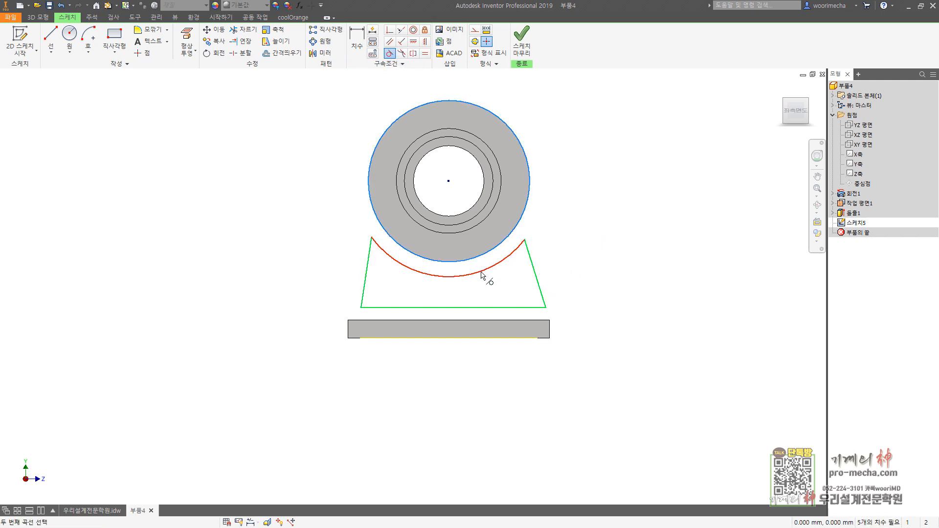
pyautogui.click(485, 270)
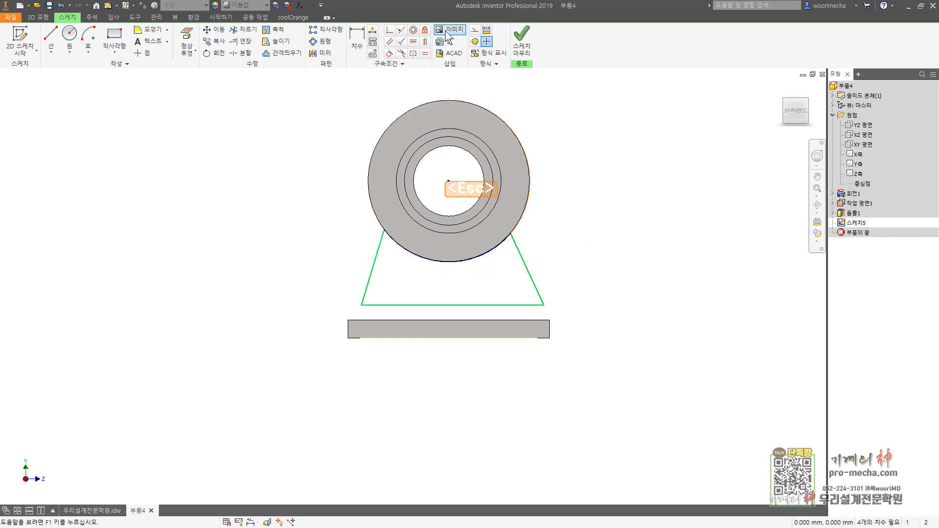
# Step: Make the profile's lower right corner coincident with the plate's top edge
pyautogui.click(390, 29)
pyautogui.click(544, 305)
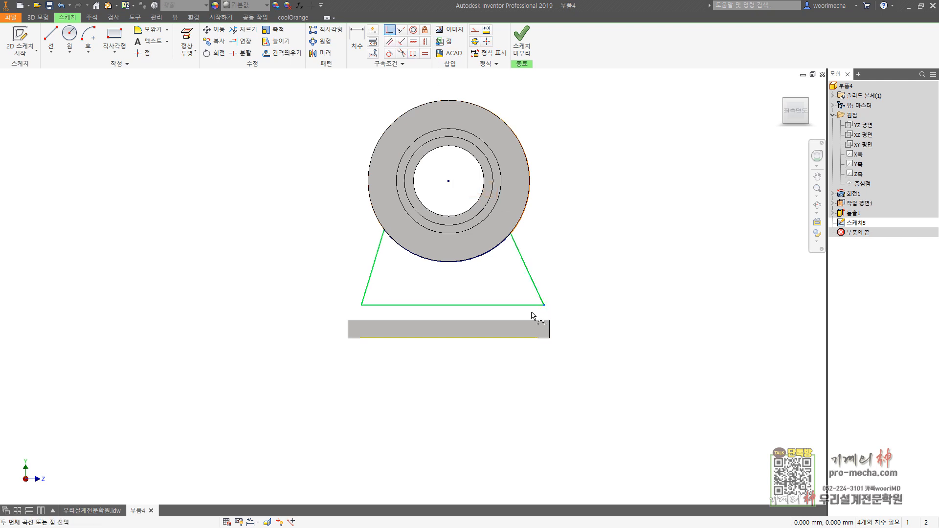
pyautogui.click(528, 322)
# Step: Dimension the right slanted side at 15 degrees to the plate's vertical end edge
pyautogui.press('d')
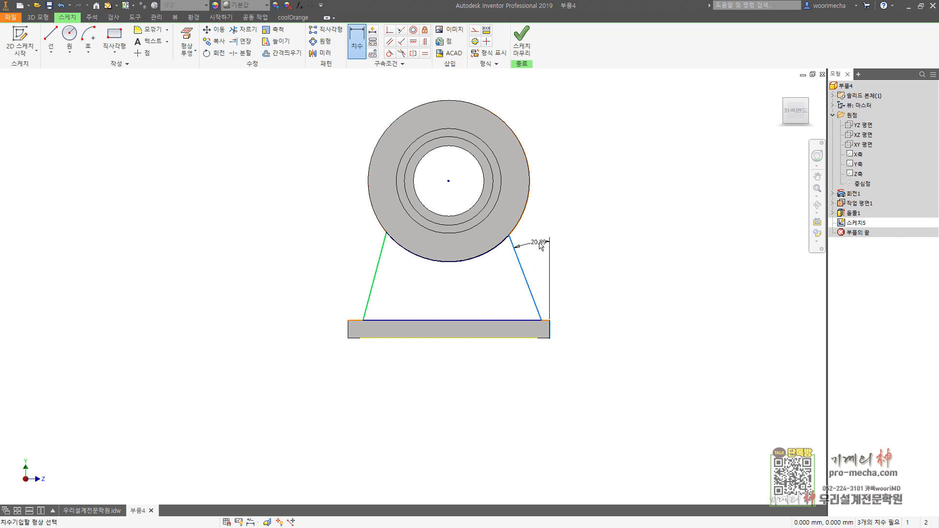
pyautogui.click(541, 246)
pyautogui.write('15')
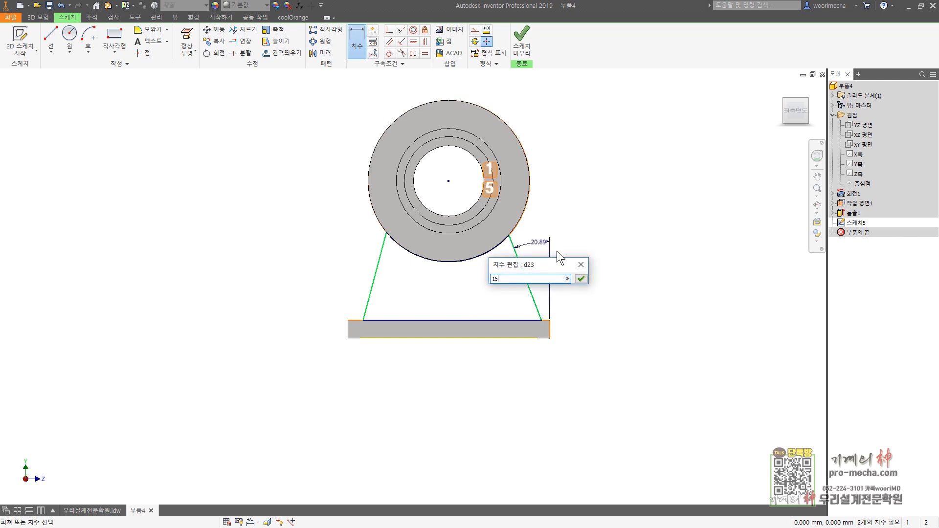
pyautogui.press('Return')
pyautogui.press('Escape')
# Step: Try to apply another Equal constraint between the two slanted sides
pyautogui.click(424, 54)
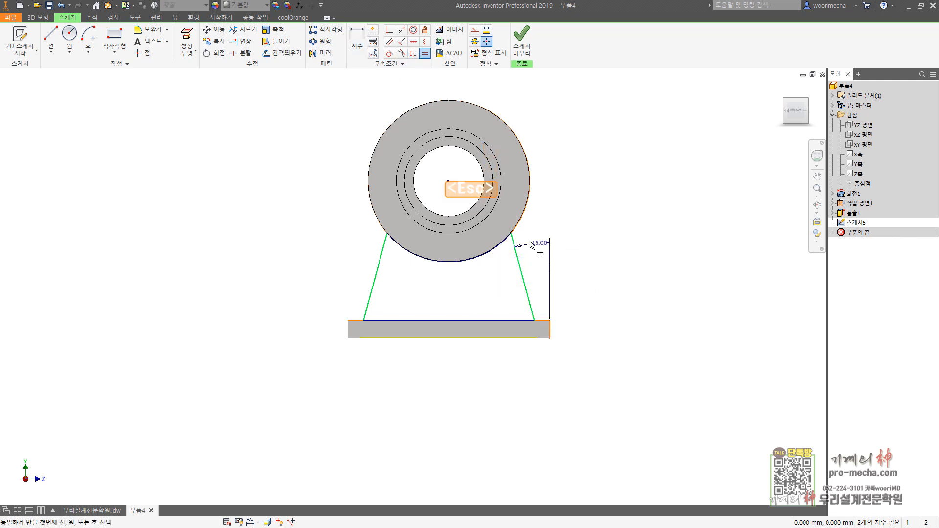
pyautogui.click(524, 281)
pyautogui.click(380, 274)
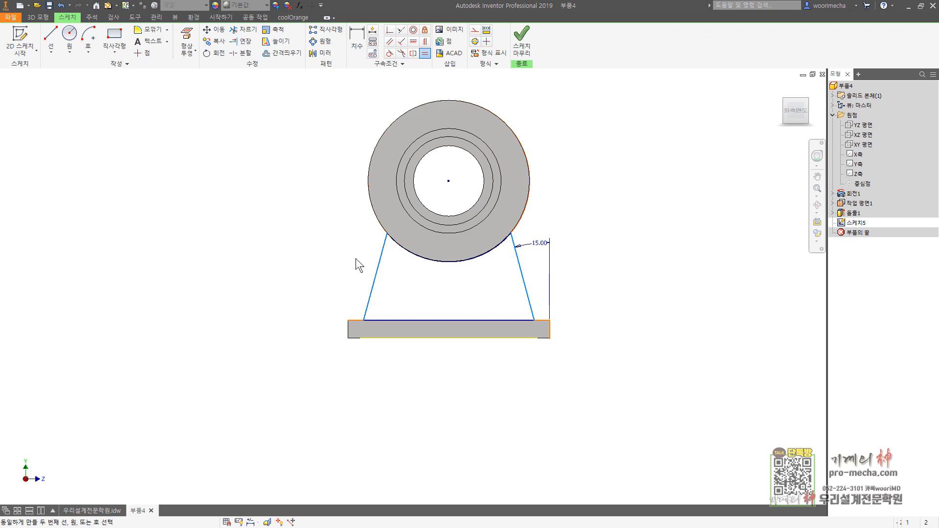
pyautogui.press('Escape')
pyautogui.press('Escape')
# Step: Dimension both lower corners of the profile 4 mm from the plate's ends and finish the sketch
pyautogui.click(357, 37)
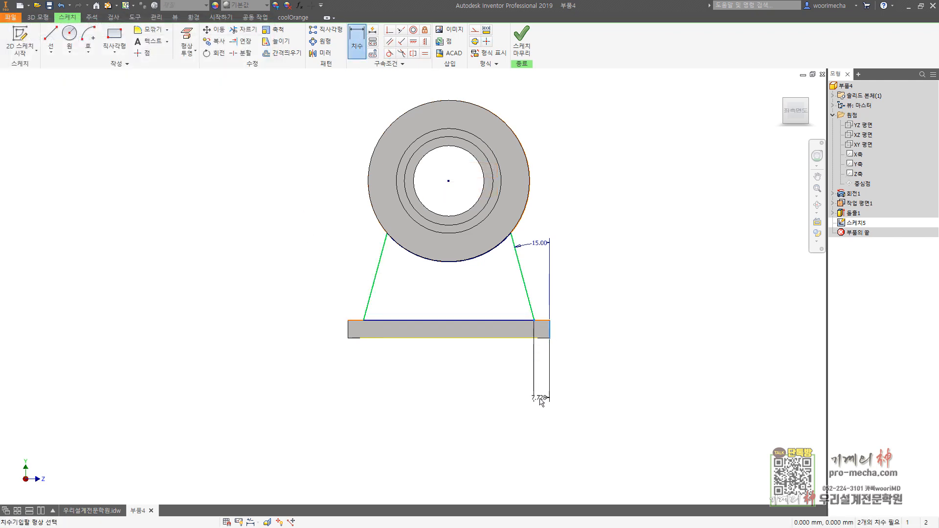
pyautogui.click(540, 400)
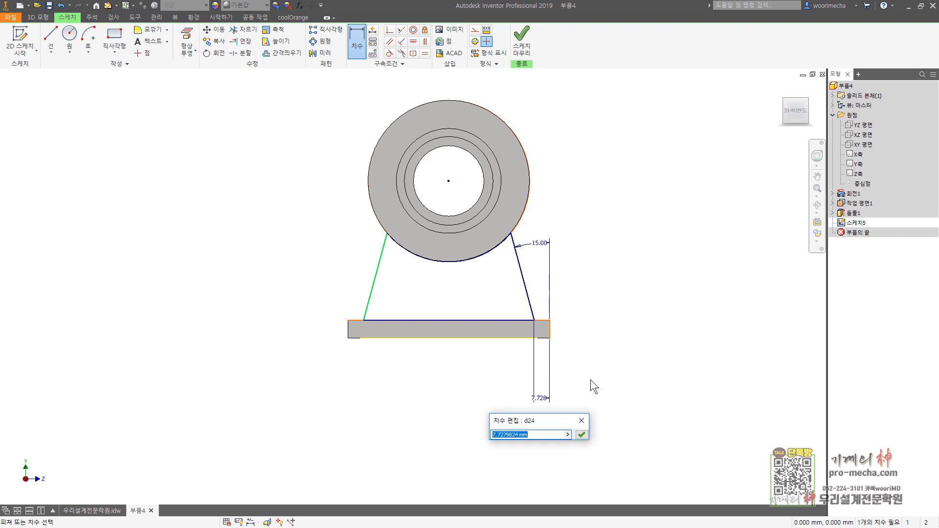
pyautogui.write('4')
pyautogui.press('Return')
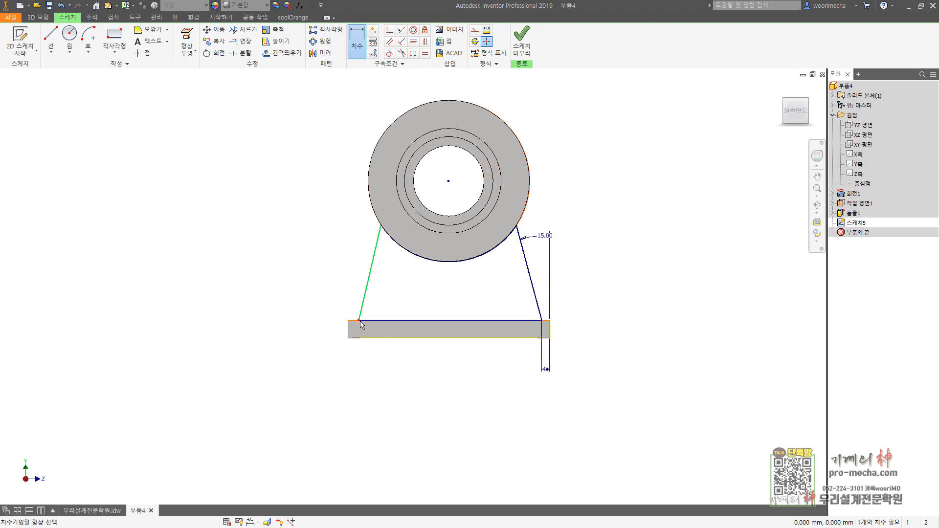
pyautogui.click(347, 334)
pyautogui.click(340, 283)
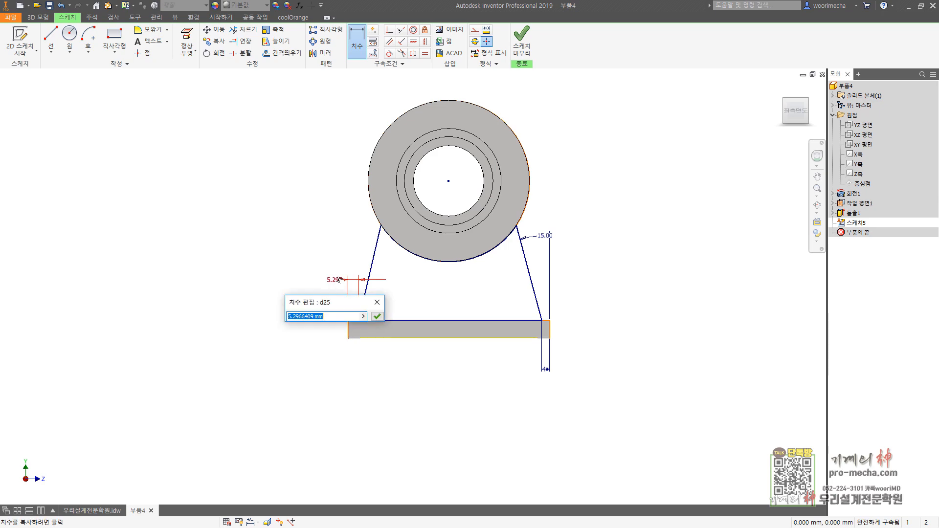
pyautogui.write('4')
pyautogui.press('Return')
pyautogui.press('Escape')
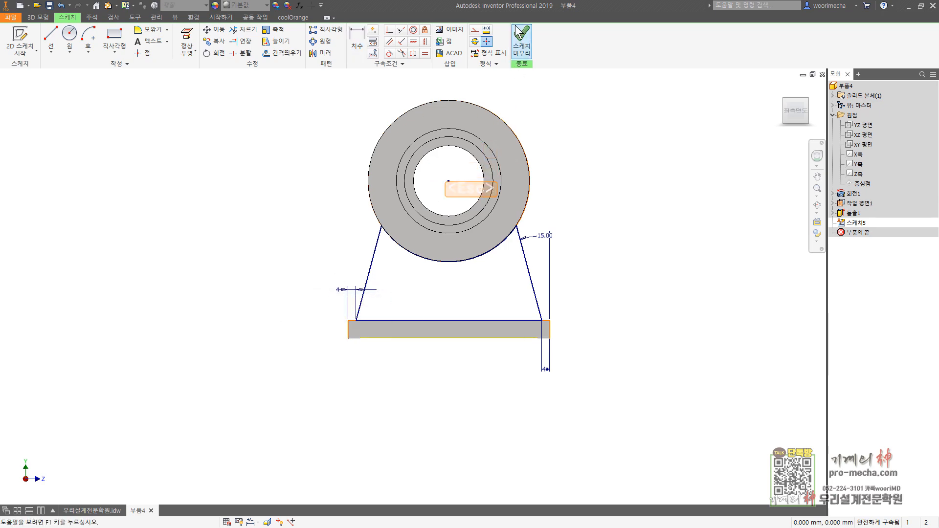
pyautogui.click(521, 39)
pyautogui.press('F6')
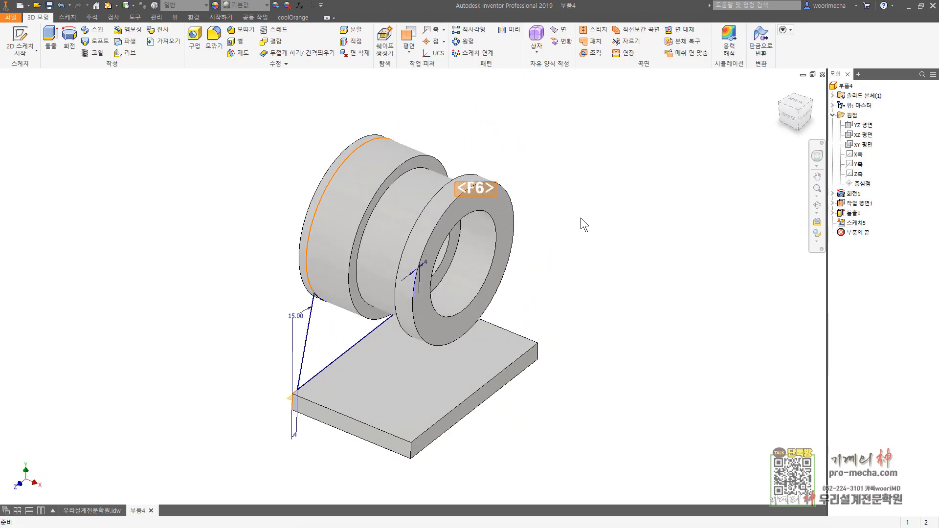
# Step: Extrude the support web profile 10 mm in the flipped direction, onto the base plate
pyautogui.click(51, 39)
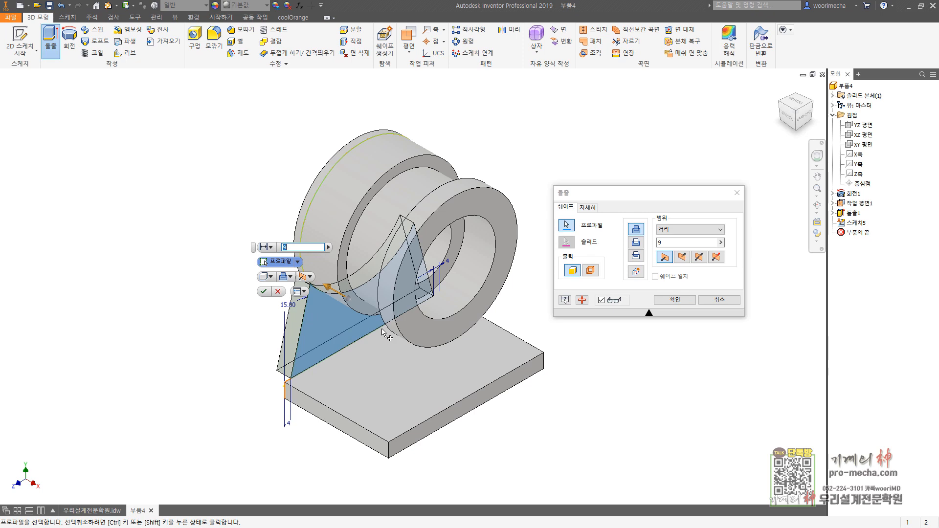
pyautogui.click(682, 258)
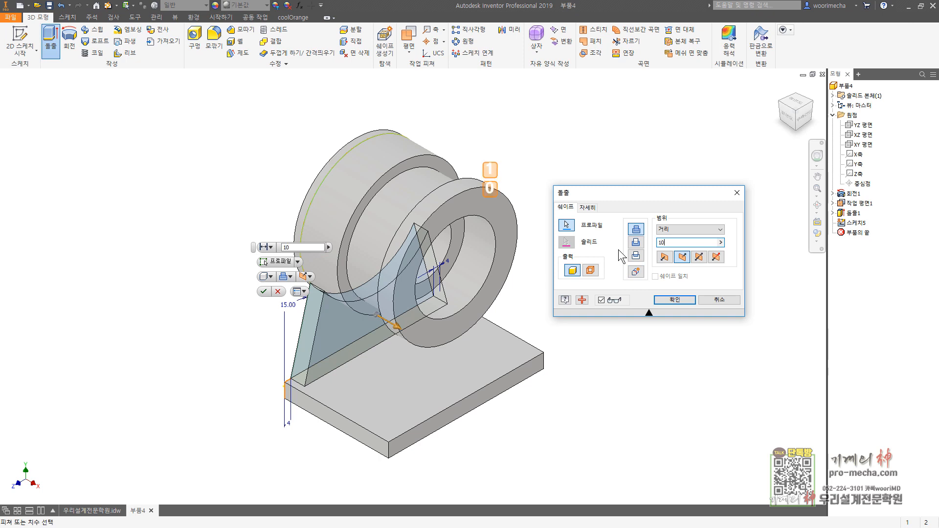
pyautogui.press('Return')
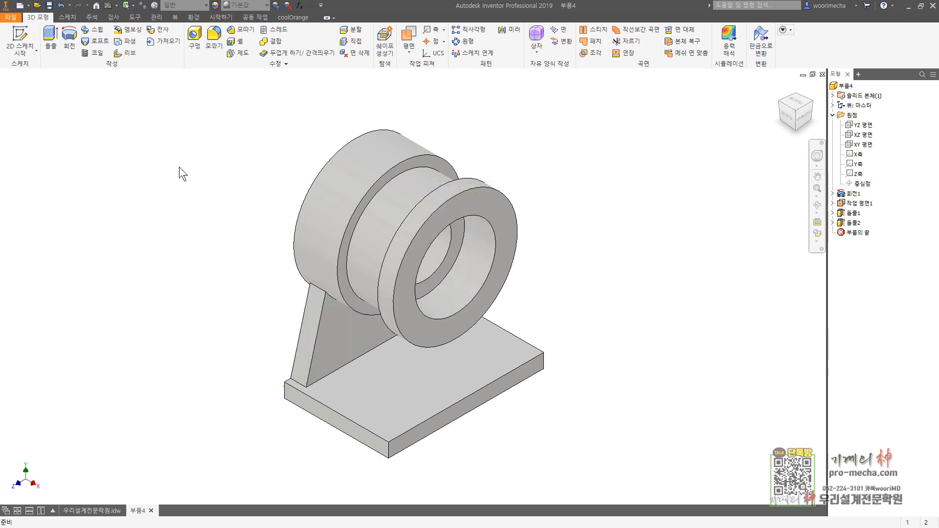
# Step: Start a sketch on the XY plane and draw a vertical line about 9 mm long between the front flange and the plate
pyautogui.click(20, 34)
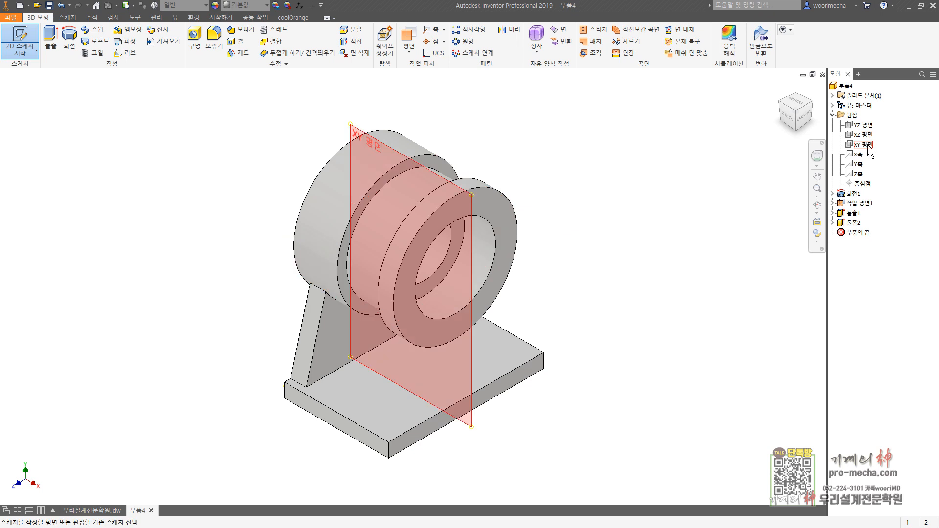
pyautogui.click(868, 145)
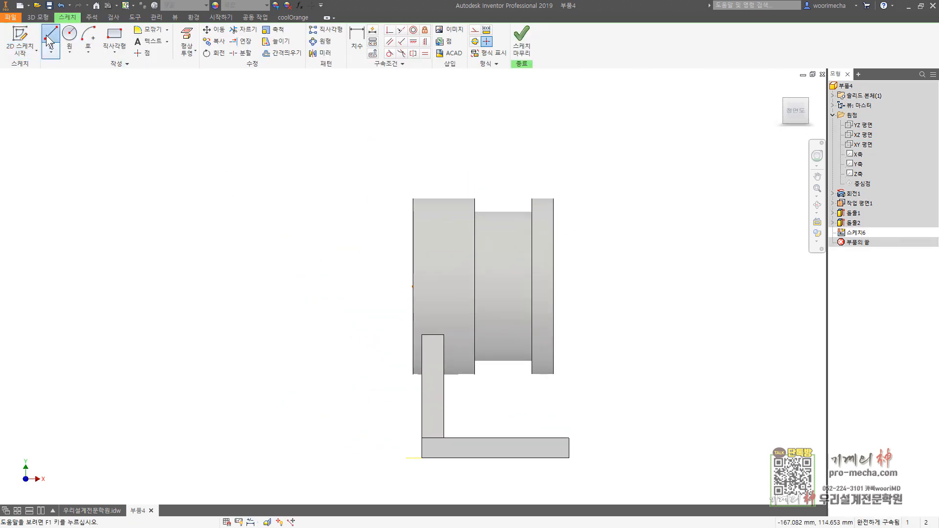
pyautogui.click(49, 41)
pyautogui.click(543, 398)
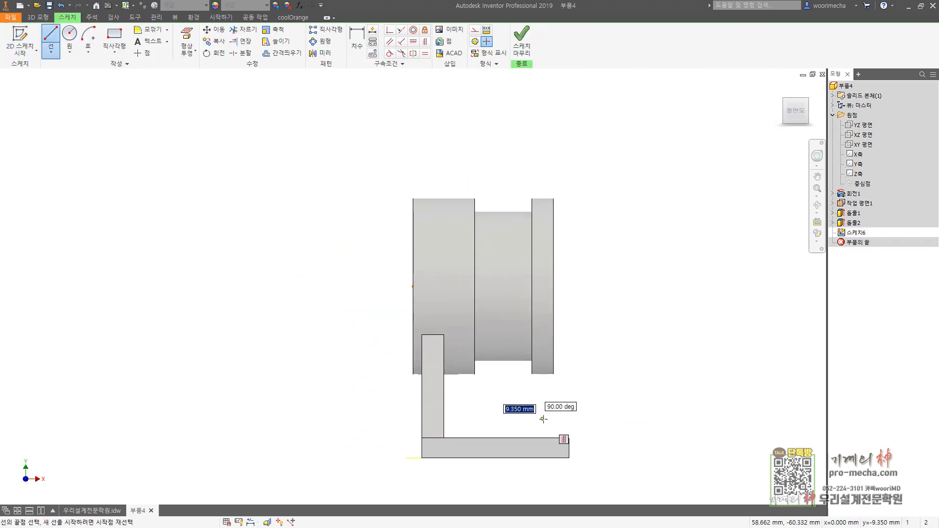
pyautogui.click(543, 419)
pyautogui.press('Escape')
# Step: Dimension the short line 7 mm from the flange's outer end face and finish the sketch
pyautogui.click(357, 42)
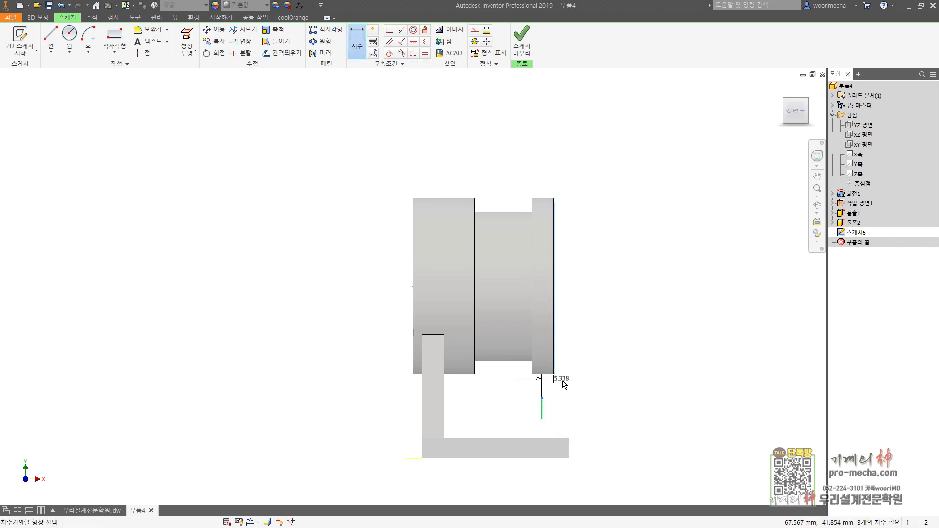
pyautogui.click(564, 389)
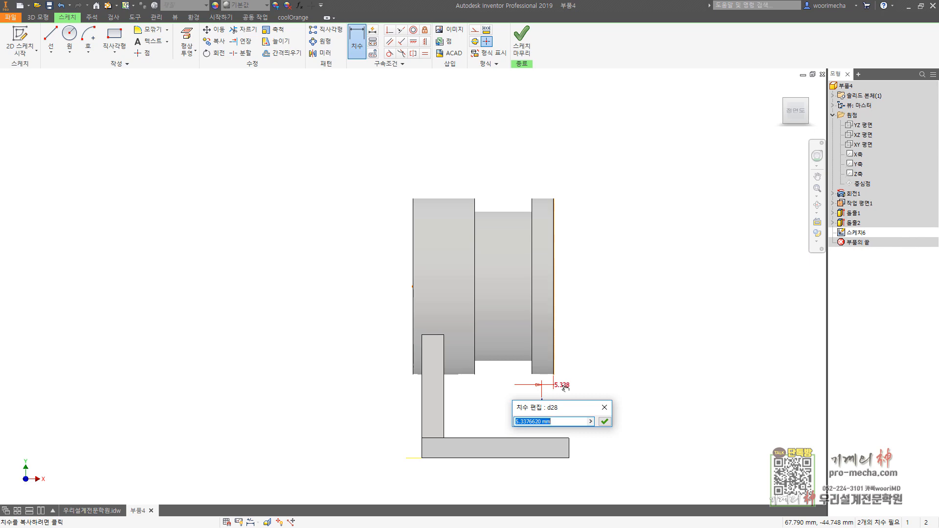
pyautogui.press('Return')
pyautogui.click(521, 42)
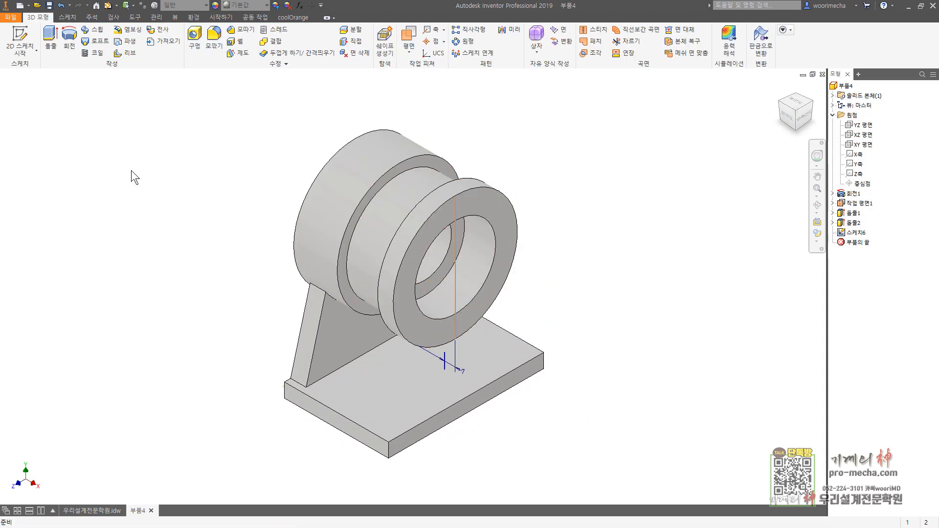
# Step: Create a 10 mm thick rib parallel to the sketch plane from the short line, filling towards the support web
pyautogui.click(125, 53)
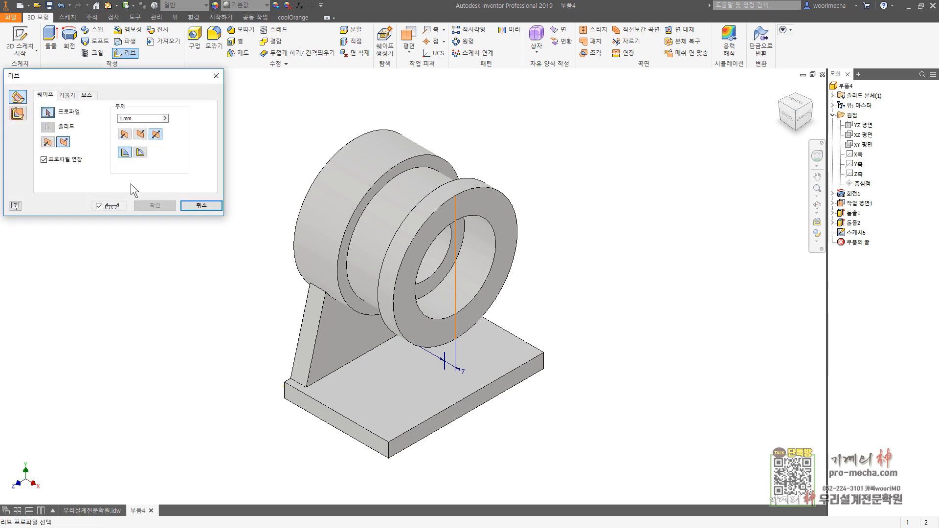
pyautogui.click(19, 112)
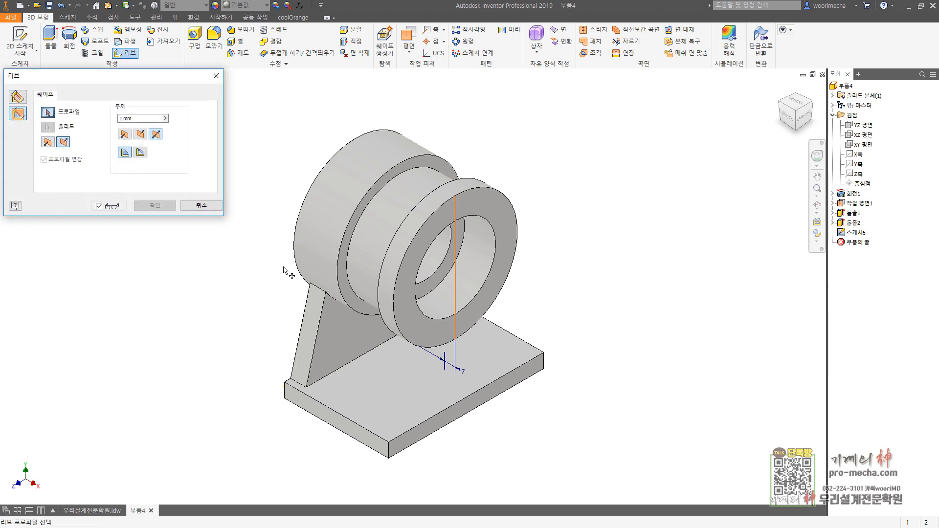
pyautogui.click(444, 361)
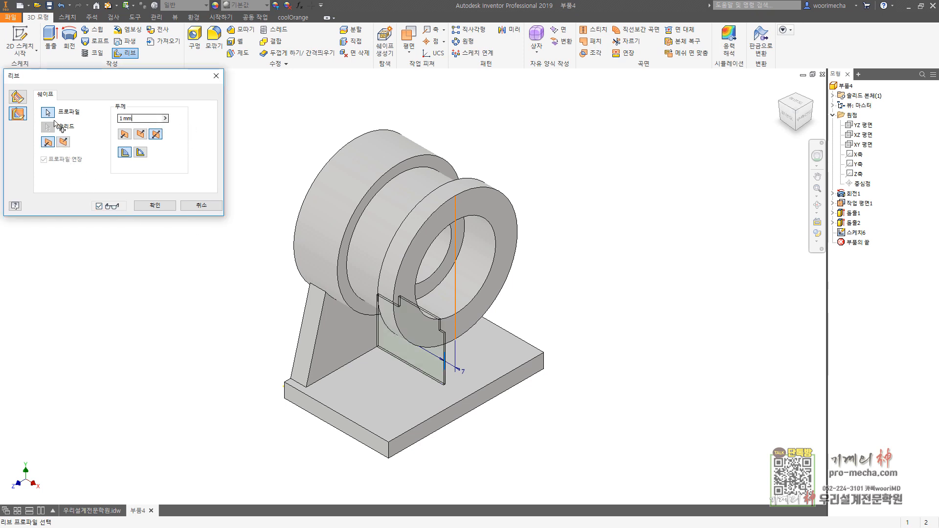
pyautogui.write('10')
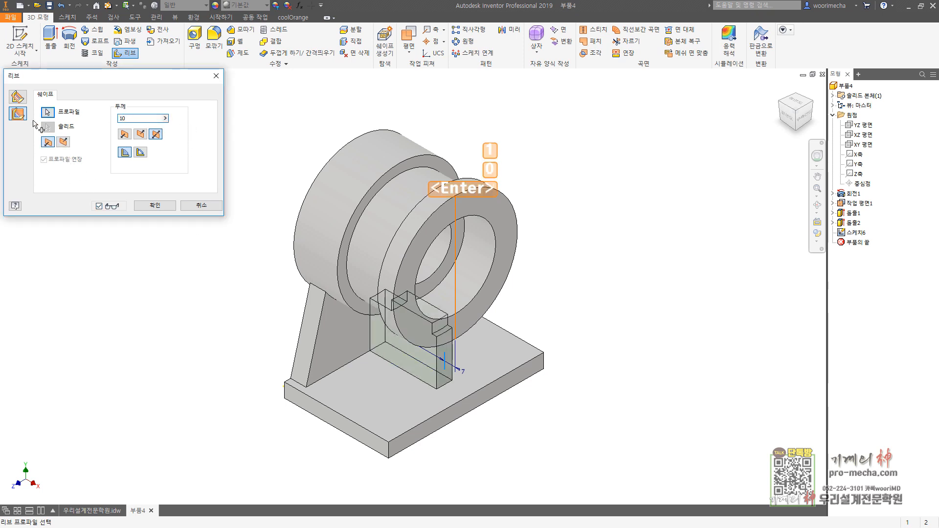
pyautogui.click(154, 205)
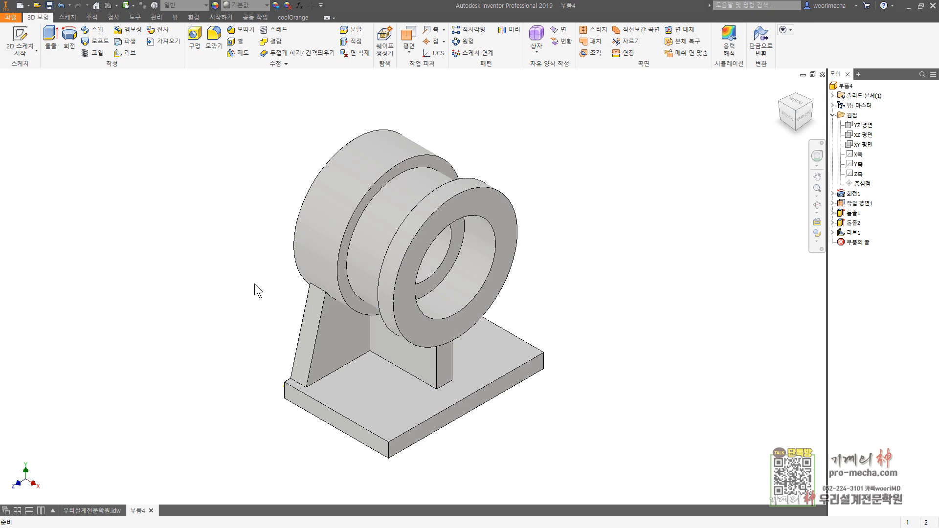
# Step: Check the rib from the front, view its feature relationships, and suppress the rib
pyautogui.click(798, 118)
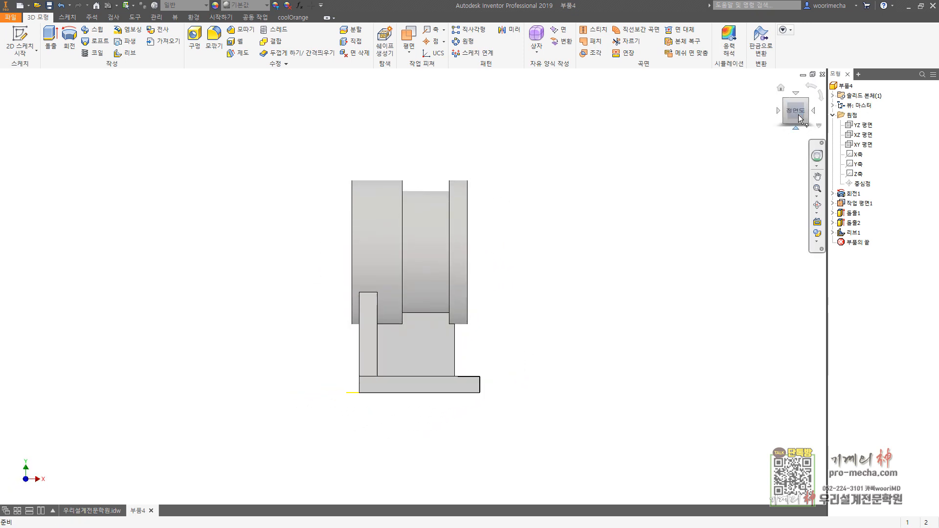
pyautogui.click(809, 99)
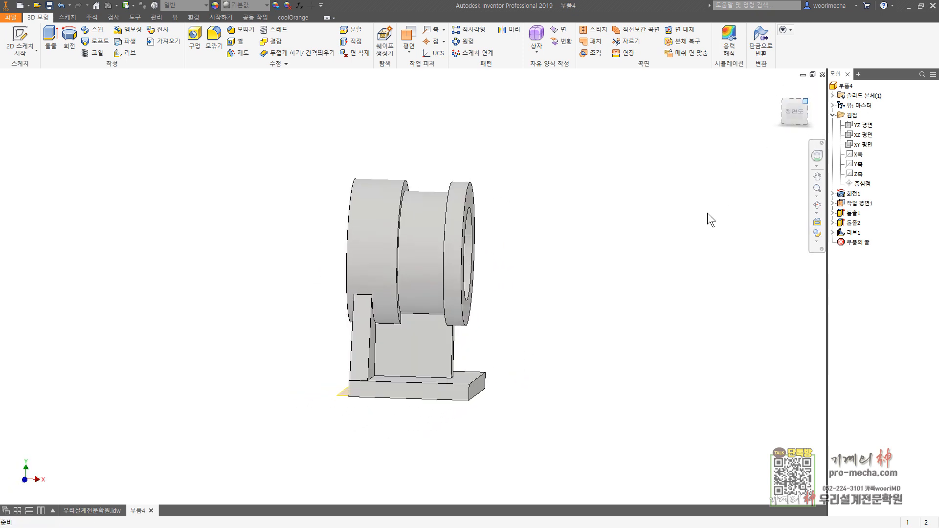
pyautogui.rightClick(846, 233)
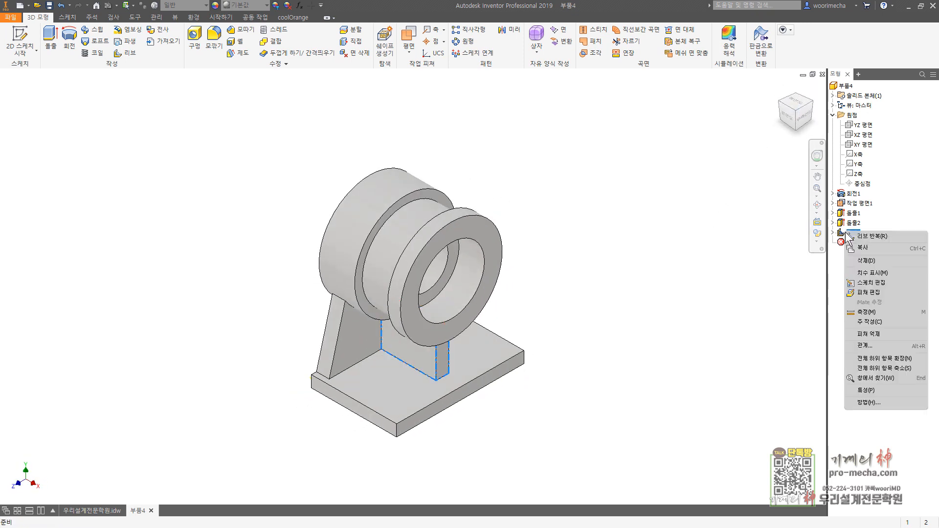
pyautogui.click(868, 346)
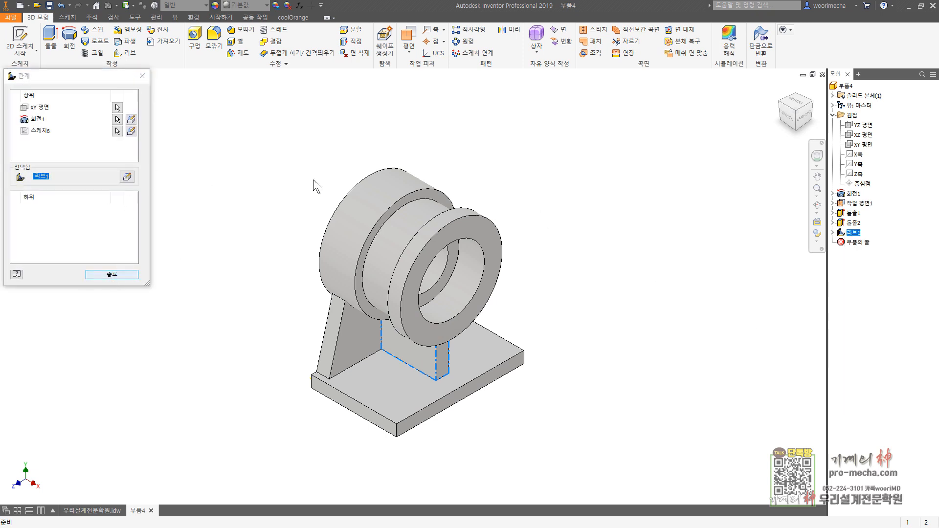
pyautogui.click(142, 76)
pyautogui.rightClick(847, 234)
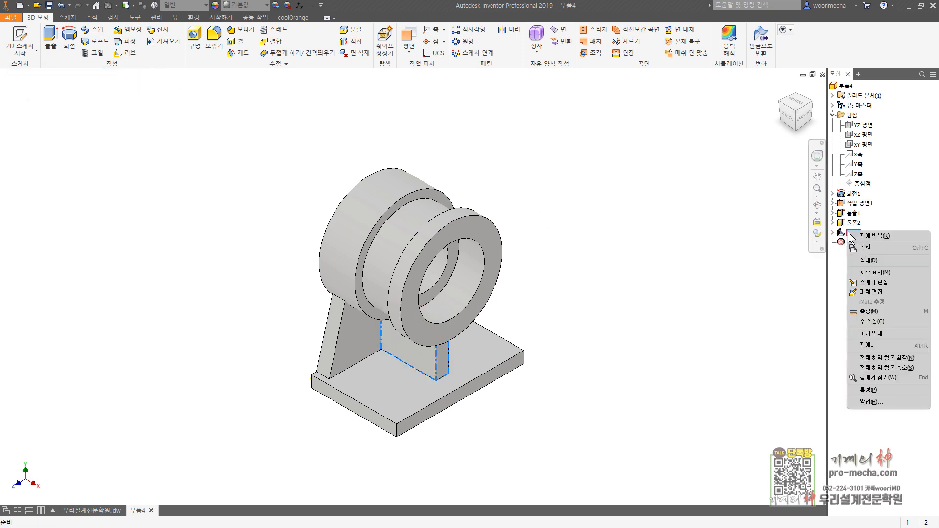
pyautogui.click(879, 333)
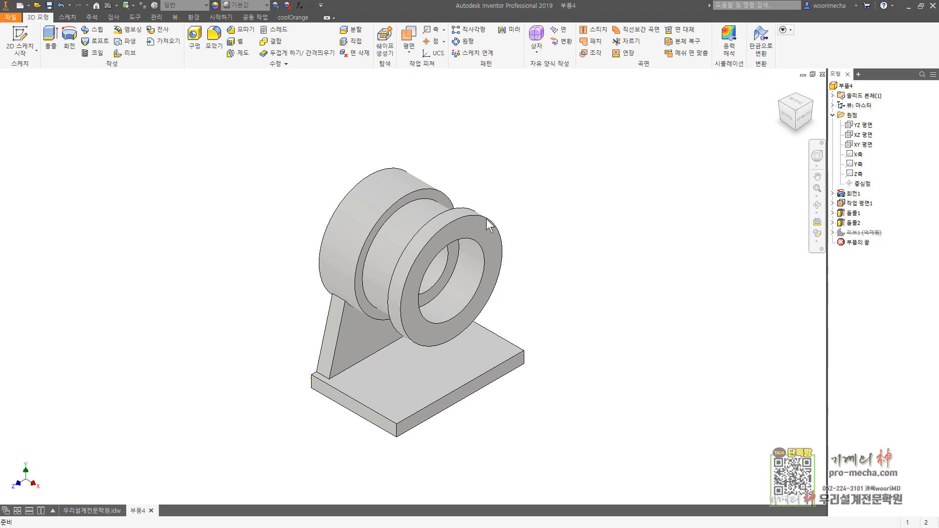
# Step: Start a sketch on the XY plane and draw a rectangle from inside the cylinder down to the plate's top edge
pyautogui.click(19, 44)
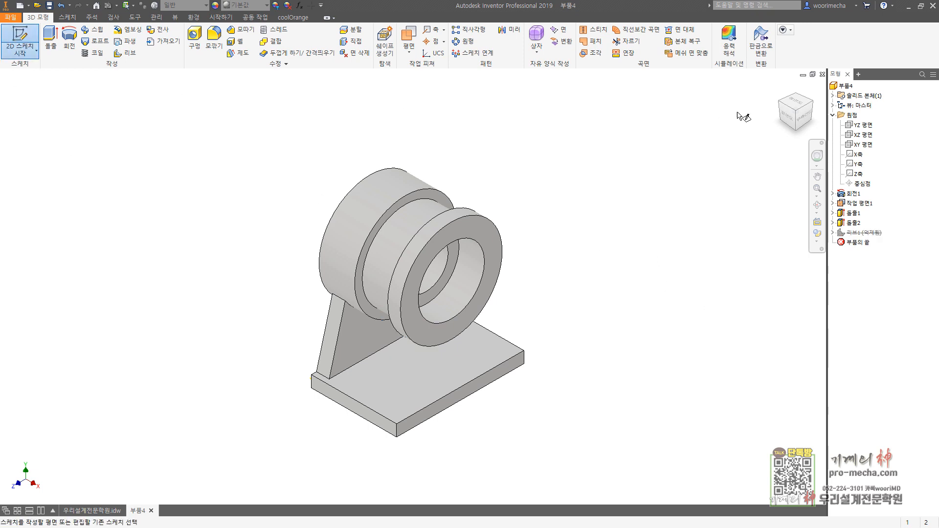
pyautogui.click(860, 139)
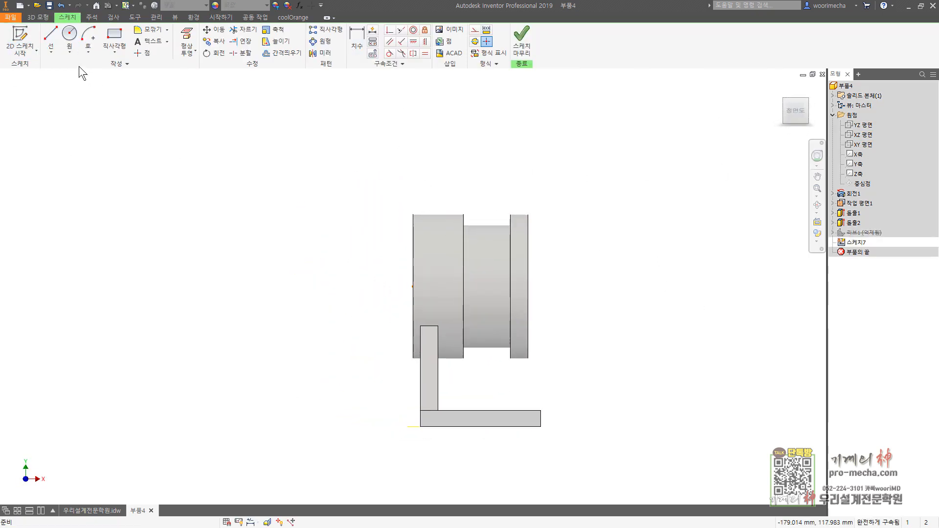
pyautogui.click(113, 49)
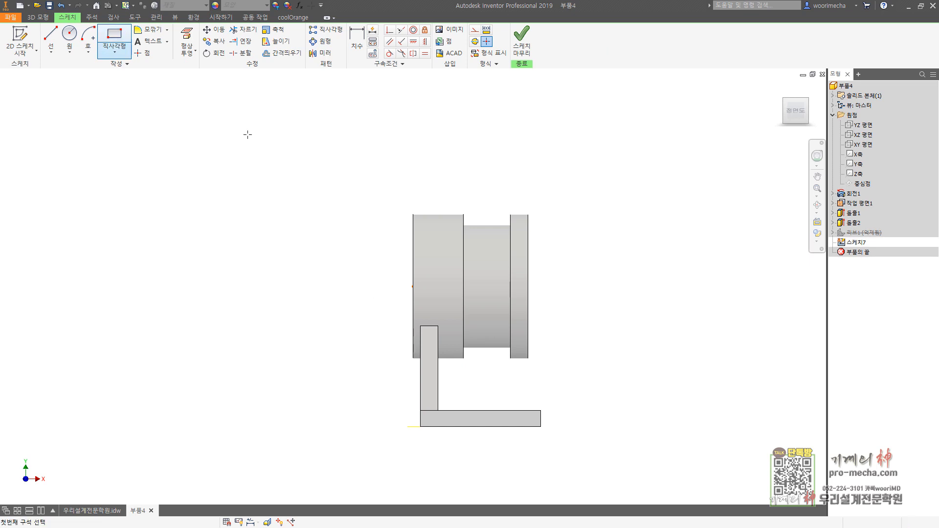
pyautogui.click(438, 316)
pyautogui.click(527, 411)
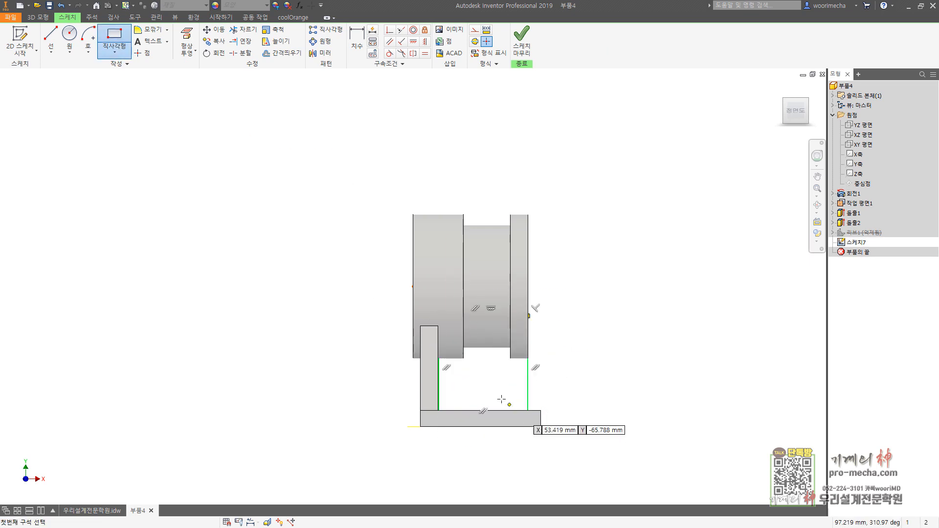
pyautogui.press('Escape')
# Step: Move the rectangle's vertical side near the web into it, pull the opposite side inward under the flange, and finish the sketch
pyautogui.moveTo(439, 378); pyautogui.dragTo(430, 382)
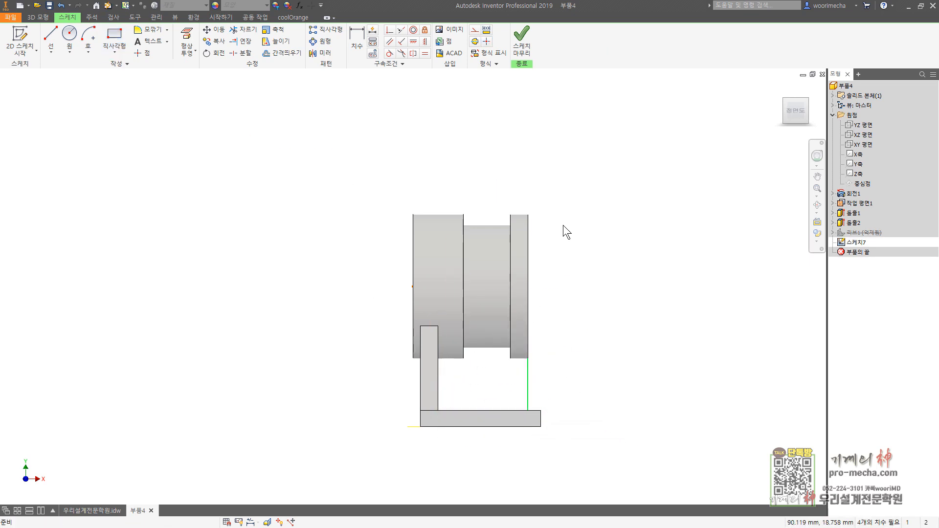
pyautogui.moveTo(529, 370); pyautogui.dragTo(516, 378)
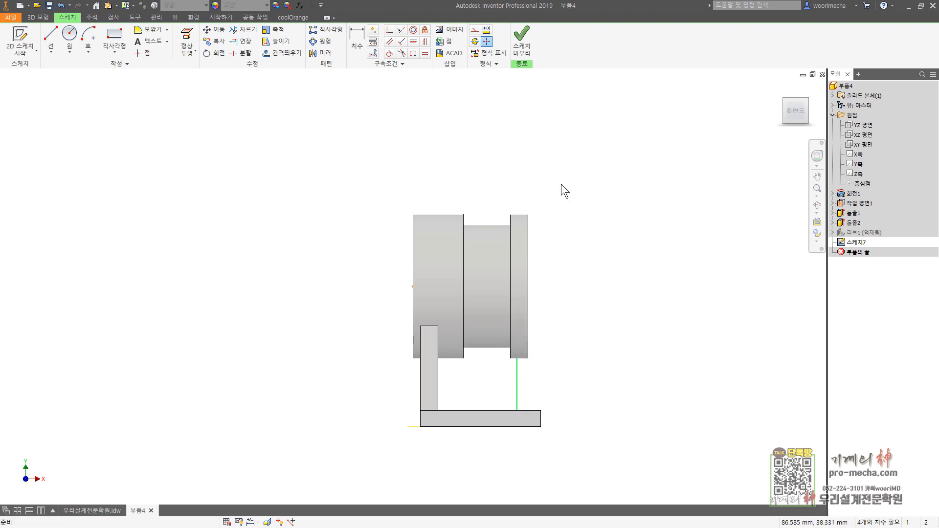
pyautogui.click(521, 39)
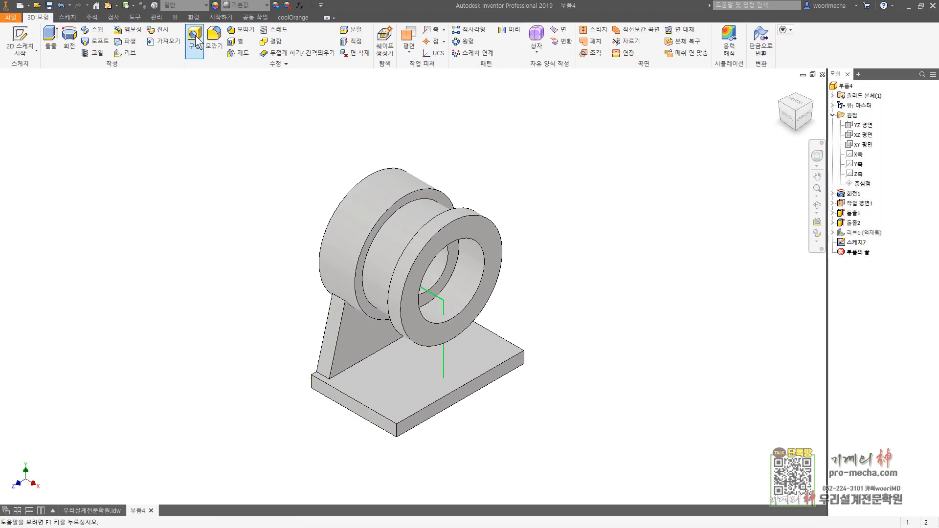
# Step: Extrude the rectangle symmetrically by 10 mm and inspect how it cuts through the cylinder bore
pyautogui.click(51, 39)
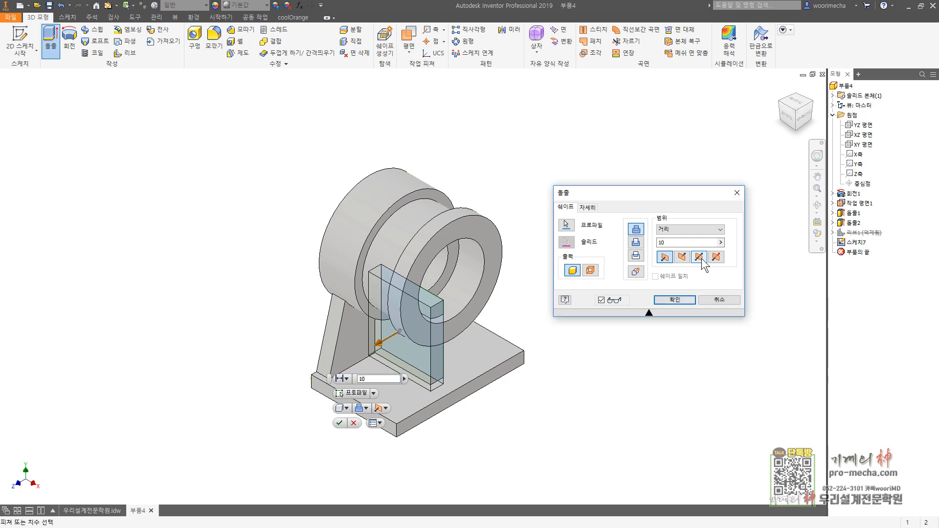
pyautogui.click(678, 300)
pyautogui.keyDown('shift'); pyautogui.moveTo(653, 312); pyautogui.dragTo(633, 297, button='middle'); pyautogui.keyUp('shift')
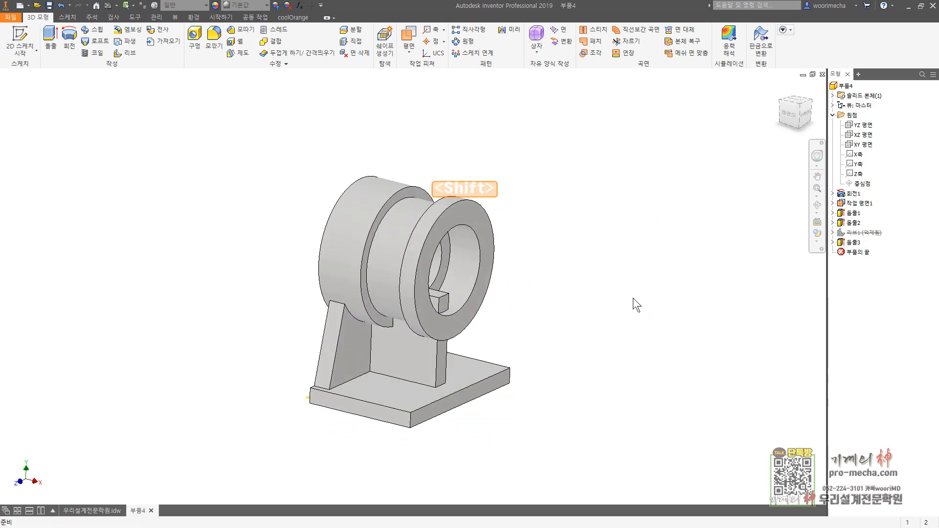
# Step: Delete the rectangular extrusion together with its consumed sketch and unsuppress the rib
pyautogui.rightClick(847, 242)
pyautogui.press('Escape')
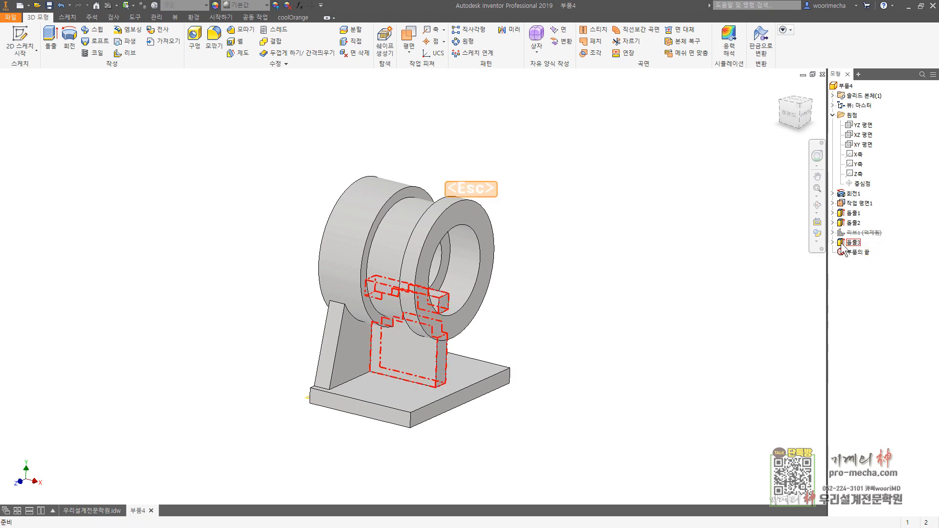
pyautogui.rightClick(843, 247)
pyautogui.click(864, 292)
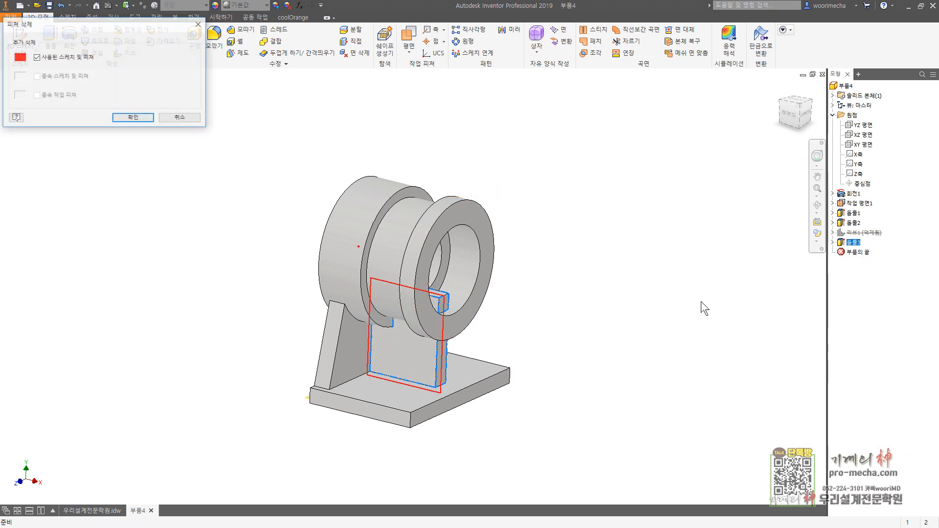
pyautogui.click(139, 118)
pyautogui.rightClick(862, 234)
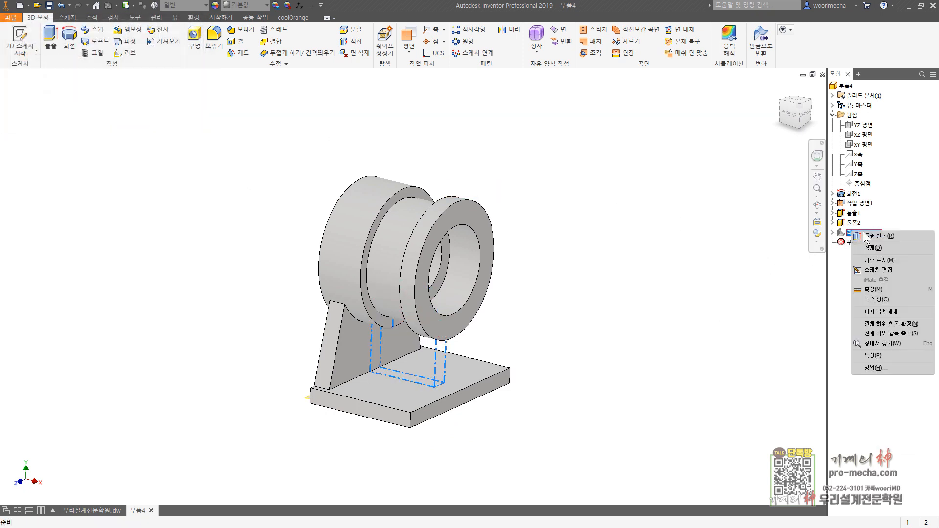
pyautogui.click(658, 304)
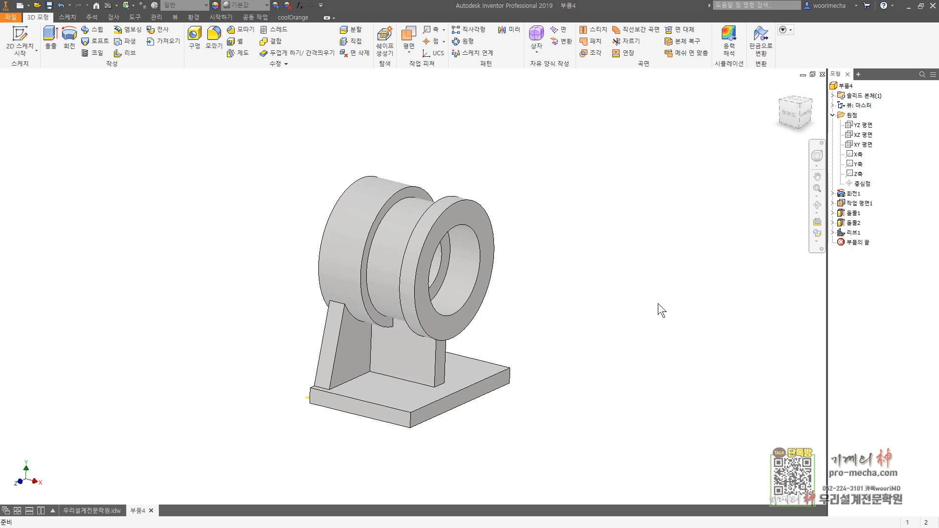
# Step: Start a sketch on the web's outer flat face and place a point below the cylinder, toward one sloped side
pyautogui.press('F6')
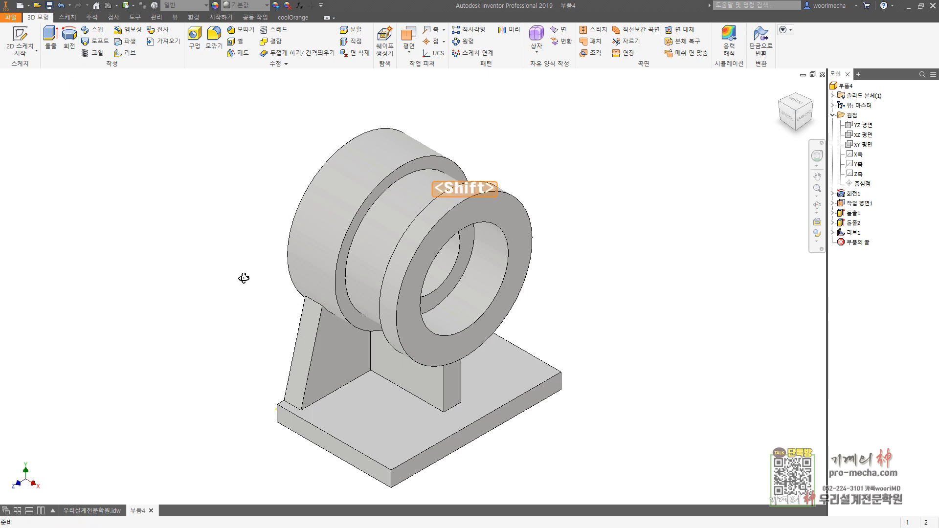
pyautogui.keyDown('shift'); pyautogui.moveTo(245, 274); pyautogui.dragTo(280, 329, button='middle'); pyautogui.keyUp('shift')
pyautogui.press('s')
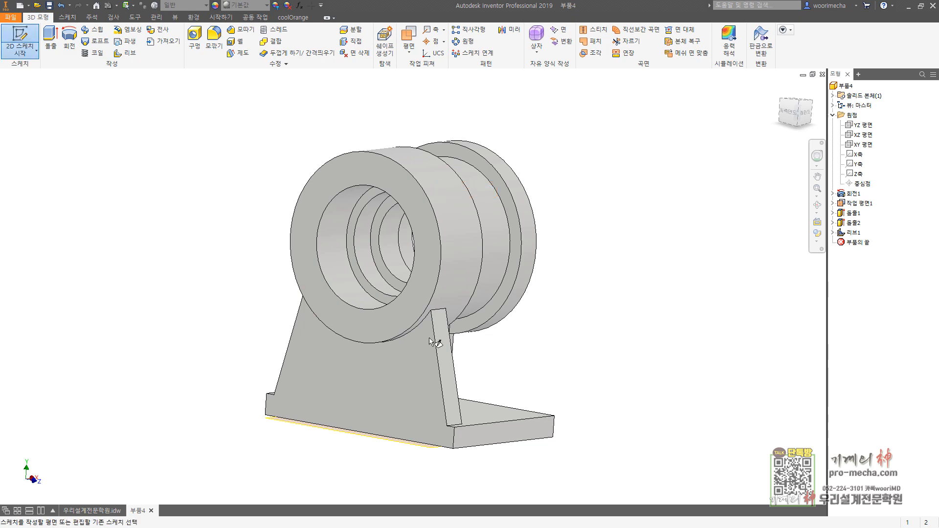
pyautogui.click(367, 382)
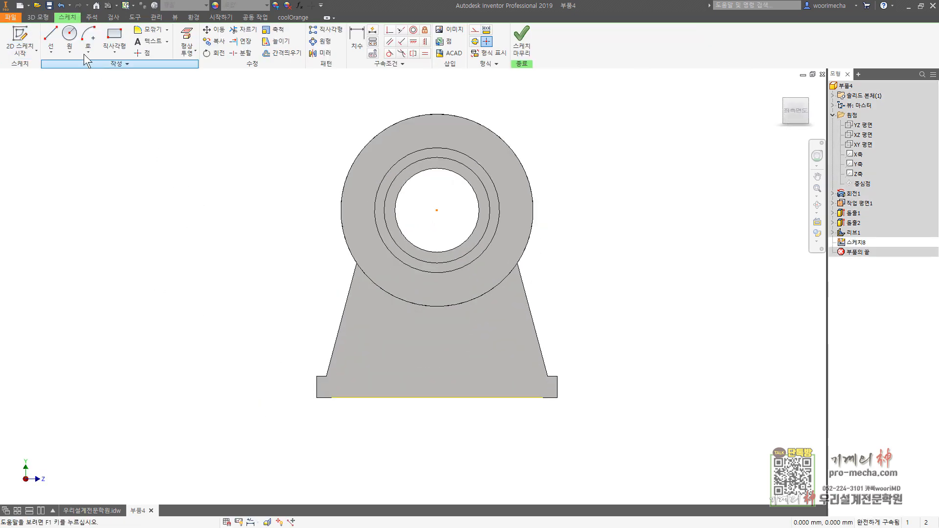
pyautogui.click(142, 53)
pyautogui.click(382, 340)
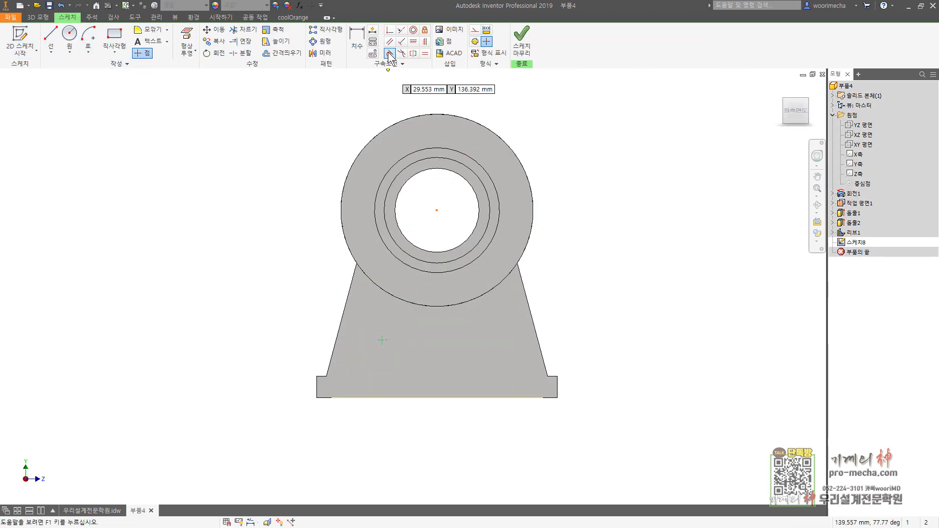
# Step: Dimension the point's horizontal distance from the cylinder's centre as 52/2 mm
pyautogui.press('d')
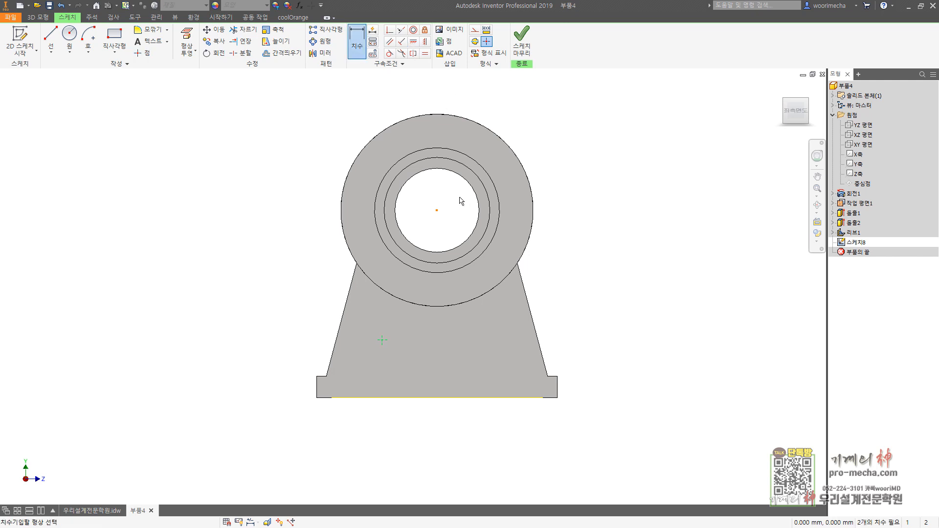
pyautogui.click(383, 340)
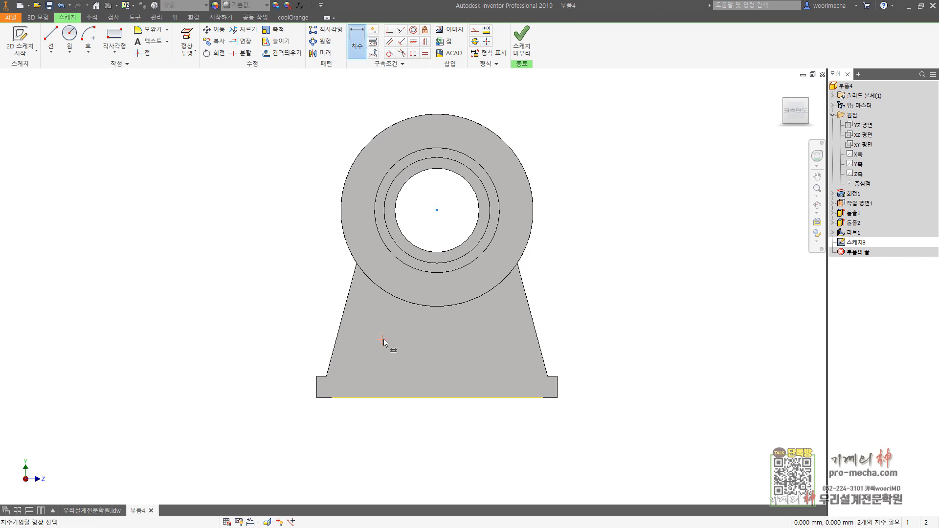
pyautogui.click(447, 419)
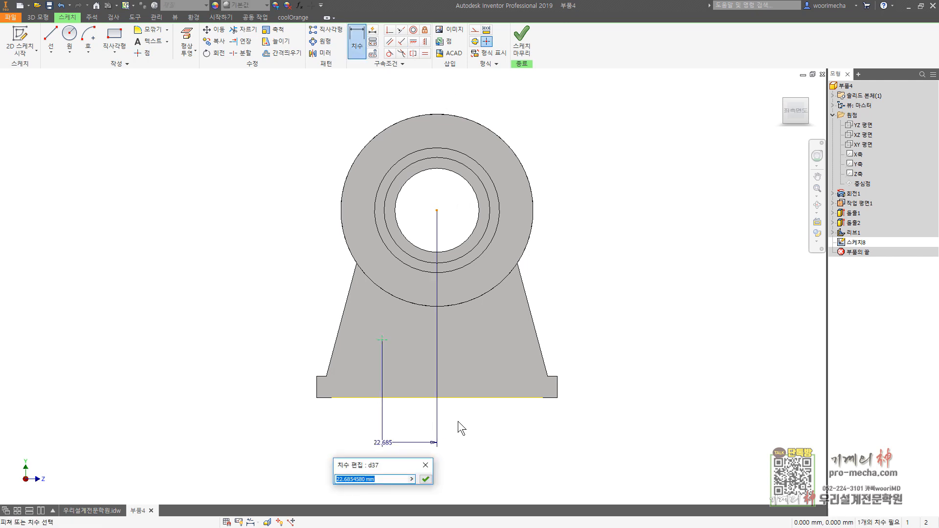
pyautogui.write('52/2')
pyautogui.press('Return')
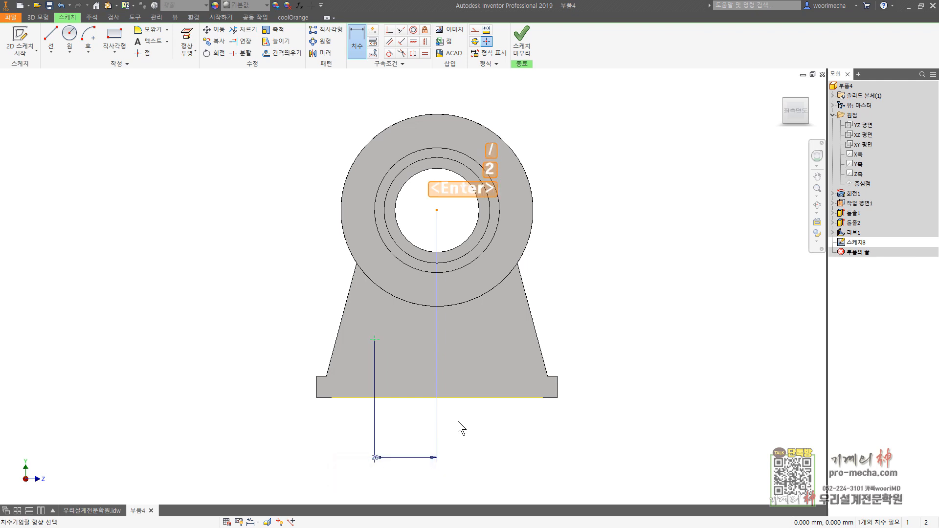
# Step: Dimension the point 25 mm above the base plate's bottom edge and finish the sketch
pyautogui.click(413, 398)
pyautogui.click(374, 339)
pyautogui.click(251, 371)
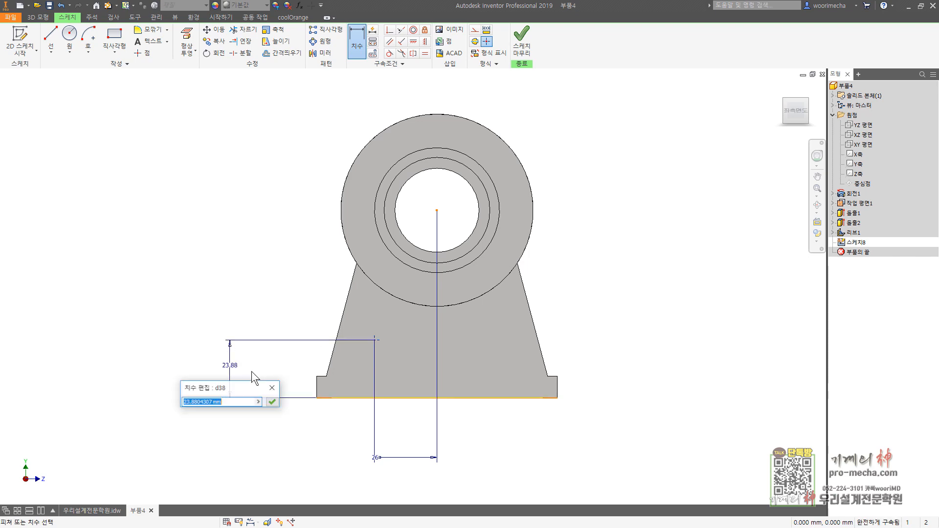
pyautogui.write('25')
pyautogui.press('Return')
pyautogui.click(522, 42)
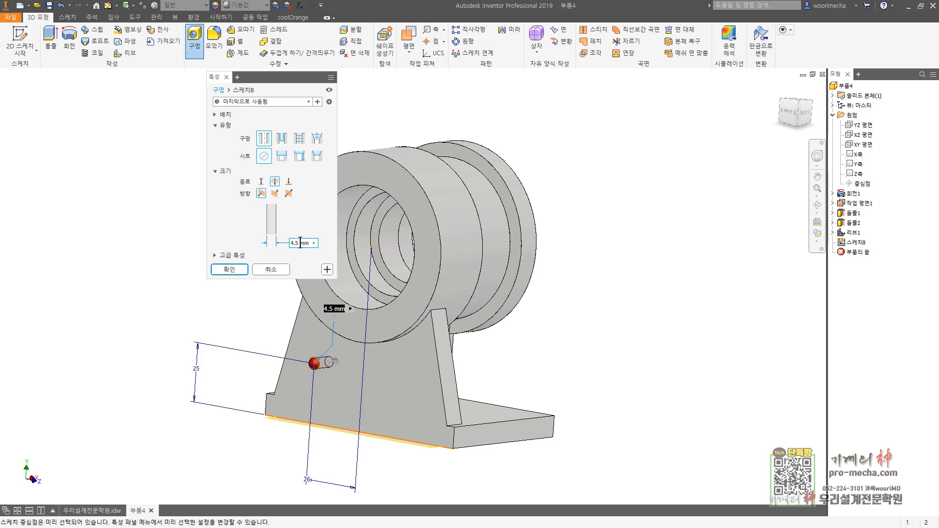
# Step: Create a simple through-all hole of 9 mm diameter at the sketch point on the web
pyautogui.click(300, 243)
pyautogui.press('Return')
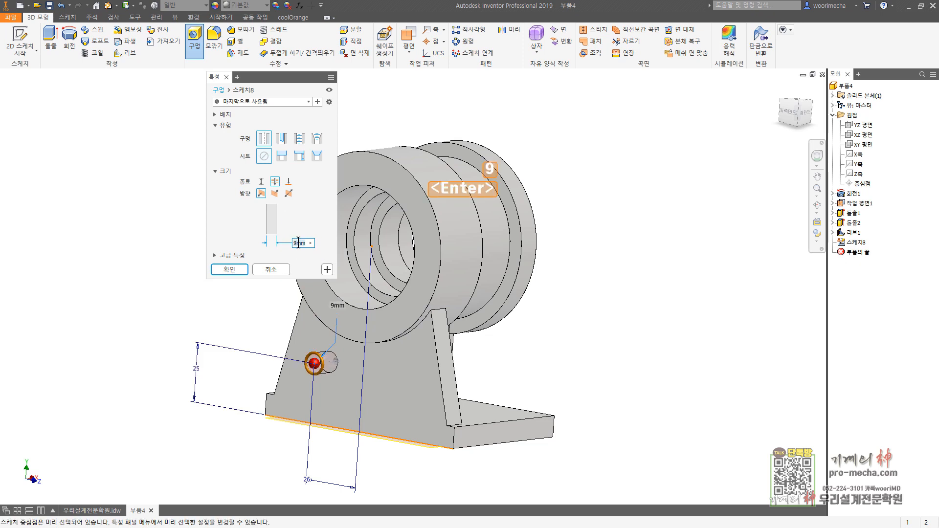
pyautogui.click(229, 269)
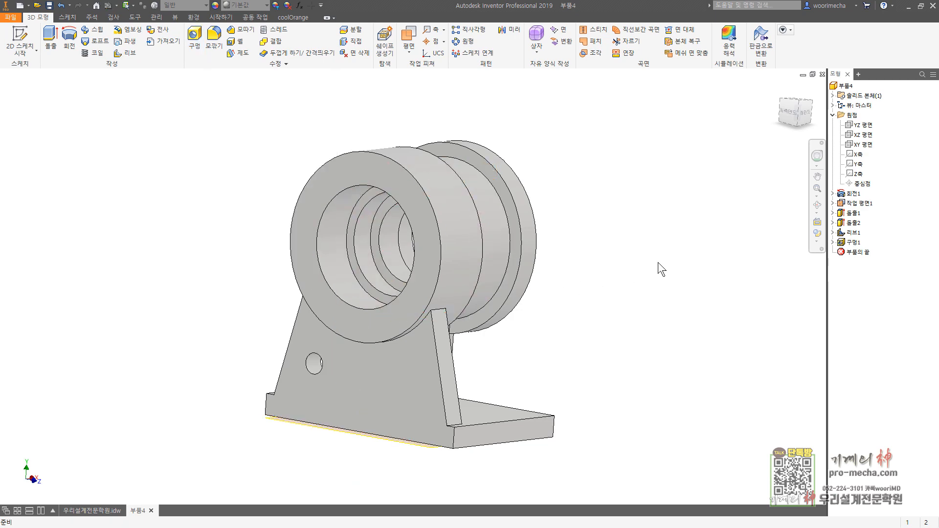
# Step: Turn off the visibility of the work plane and return to the home view
pyautogui.keyDown('shift'); pyautogui.moveTo(662, 269); pyautogui.dragTo(342, 220, button='middle'); pyautogui.keyUp('shift')
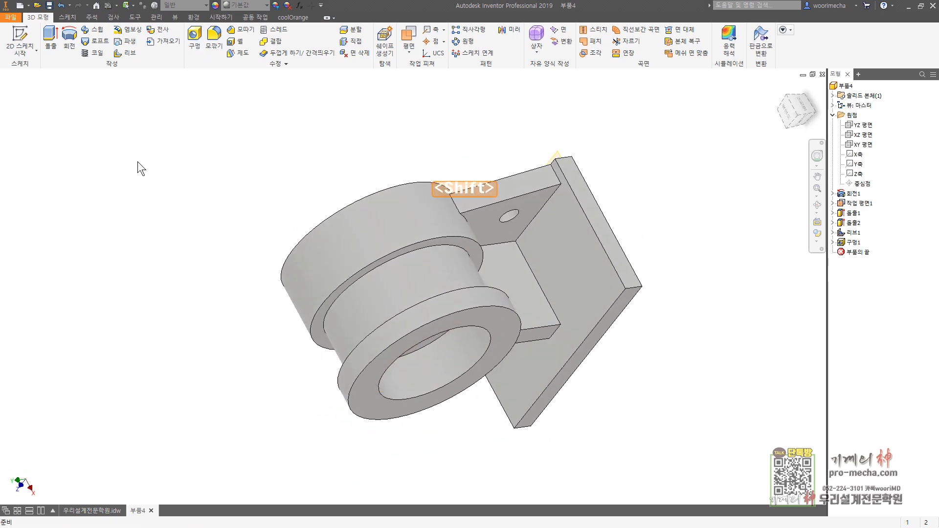
pyautogui.rightClick(854, 201)
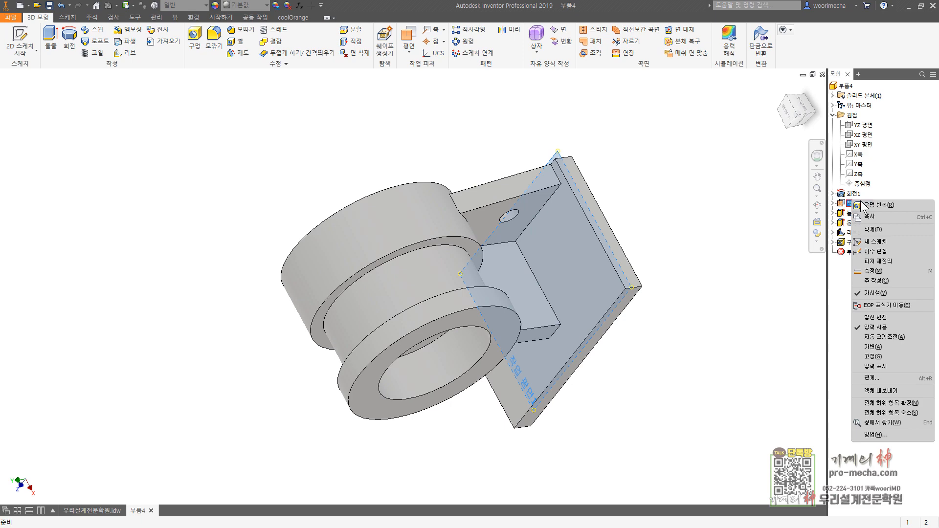
pyautogui.click(885, 290)
pyautogui.press('F6')
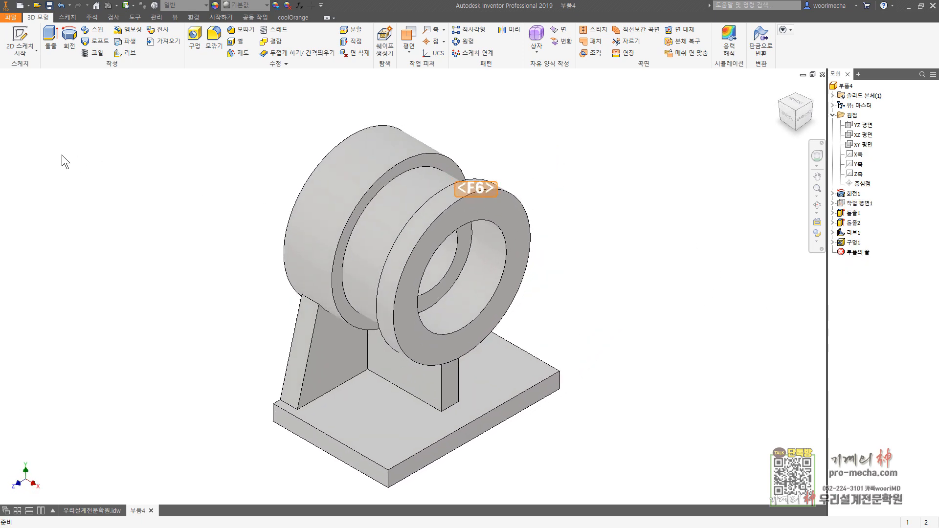
# Step: Start a sketch on the base plate's top face, rotate the view square, and slice the graphics at the sketch plane
pyautogui.click(20, 42)
pyautogui.click(513, 360)
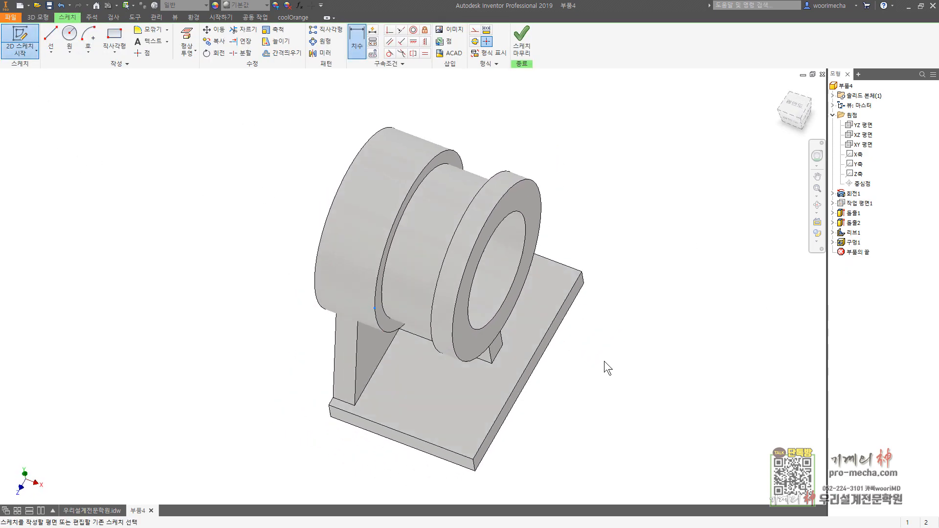
pyautogui.click(818, 97)
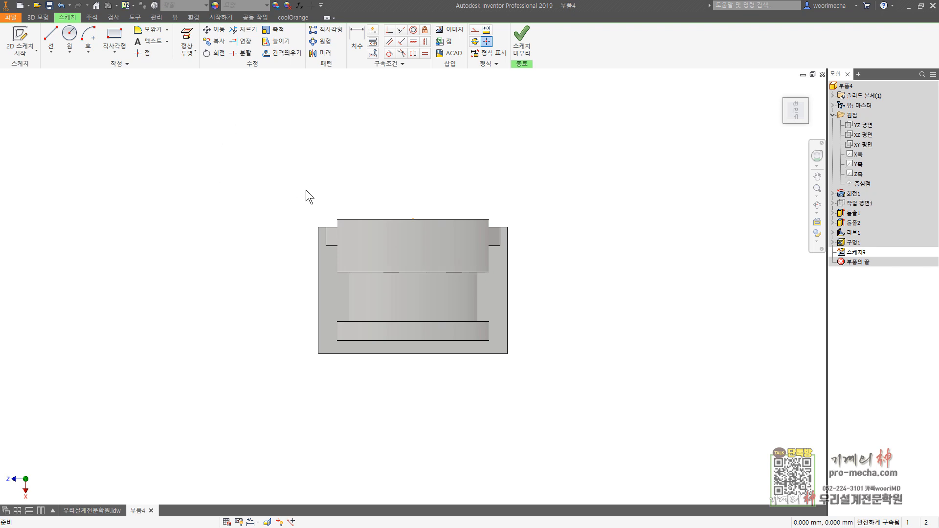
pyautogui.rightClick(379, 159)
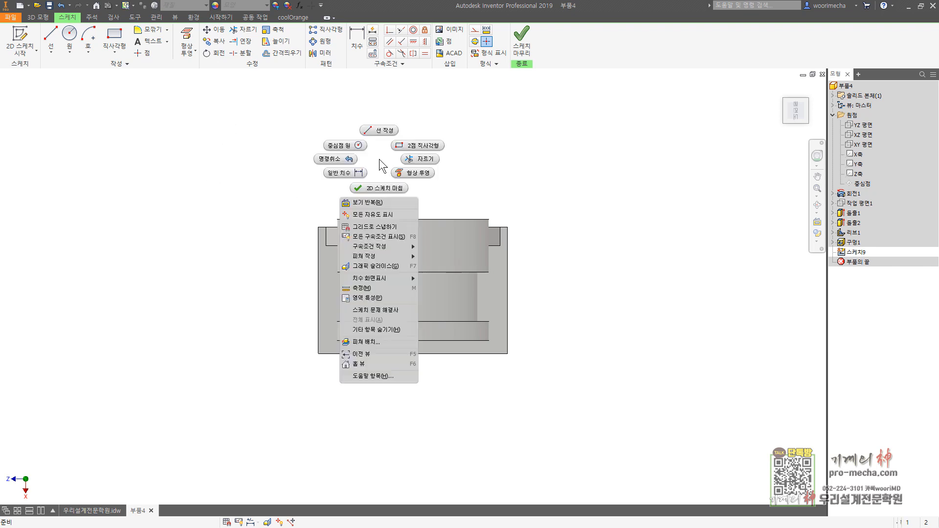
pyautogui.click(386, 267)
# Step: Draw a vertical centre-point slot 12 mm wide, with about 24 mm between arc centres, near one side of the plate
pyautogui.click(114, 50)
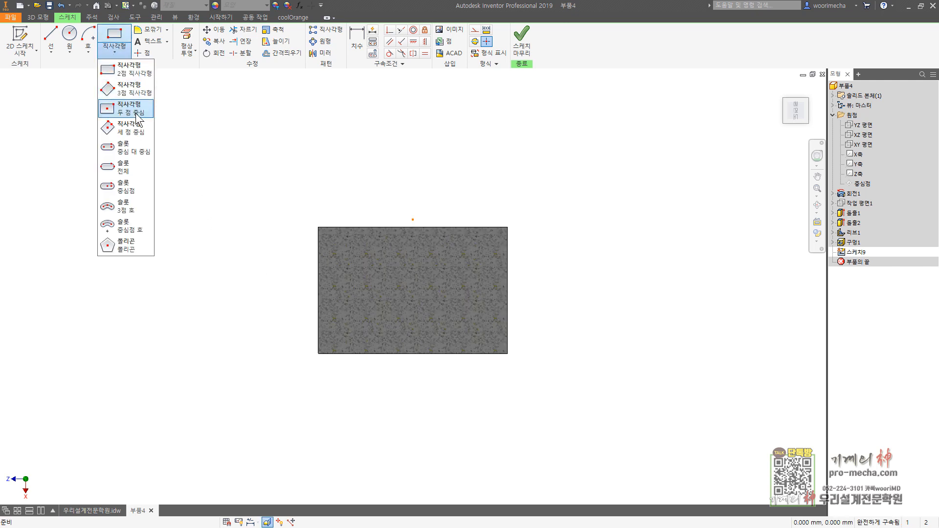
pyautogui.click(130, 184)
pyautogui.click(465, 293)
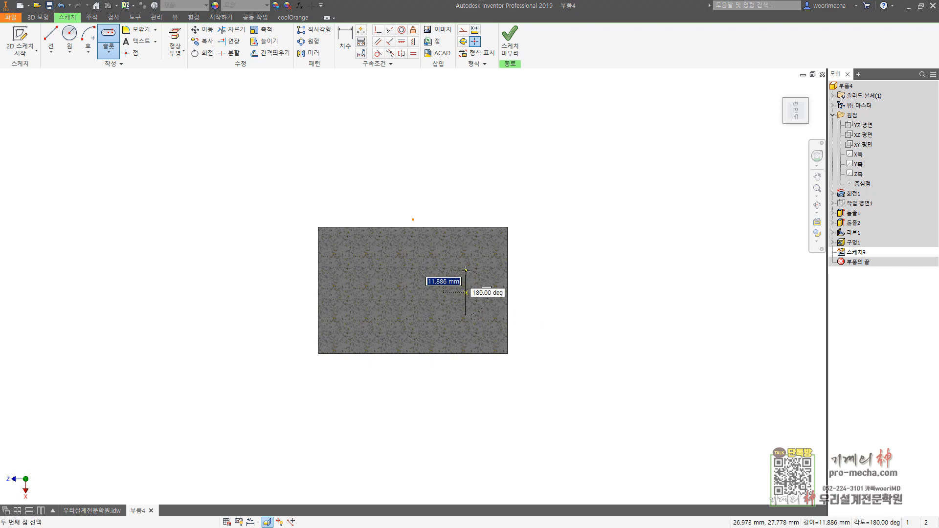
pyautogui.click(466, 270)
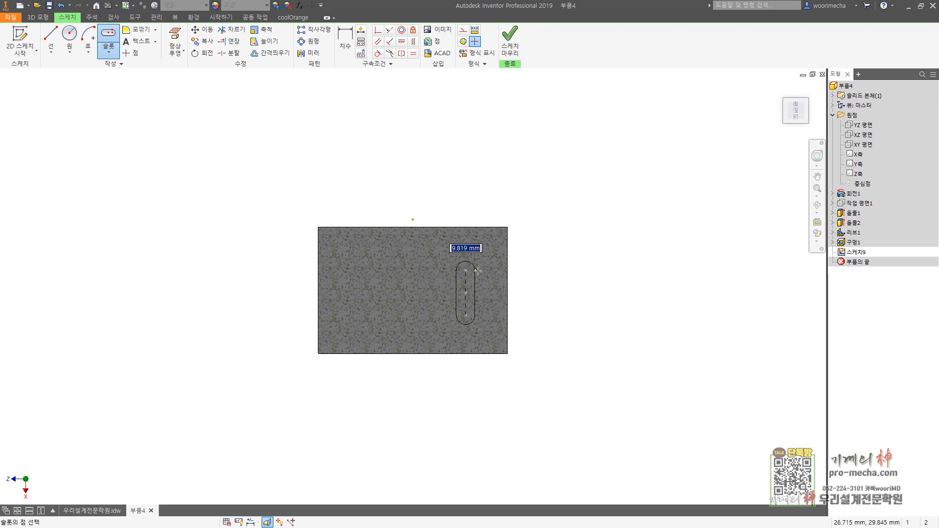
pyautogui.write('12')
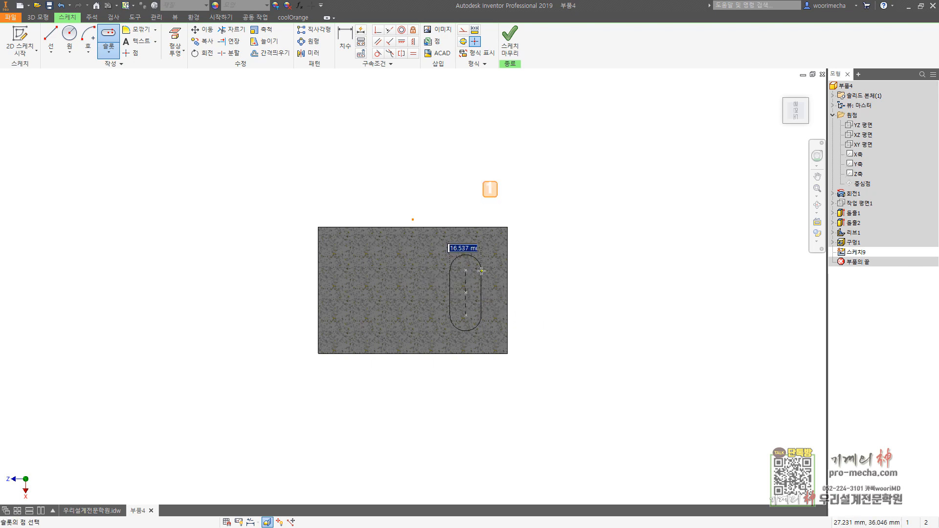
pyautogui.press('Return')
pyautogui.press('Escape')
# Step: Dimension the straight side of the slot to 6 mm
pyautogui.click(343, 38)
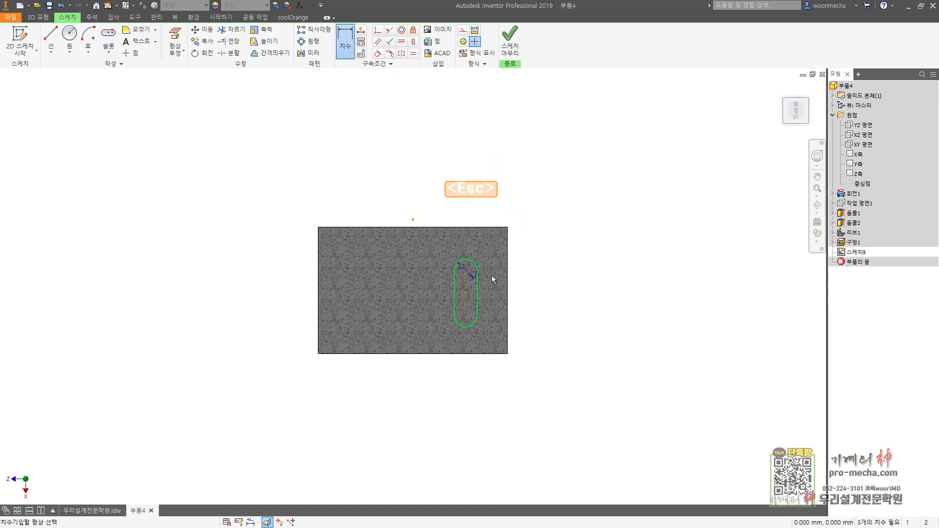
pyautogui.click(477, 285)
pyautogui.click(573, 292)
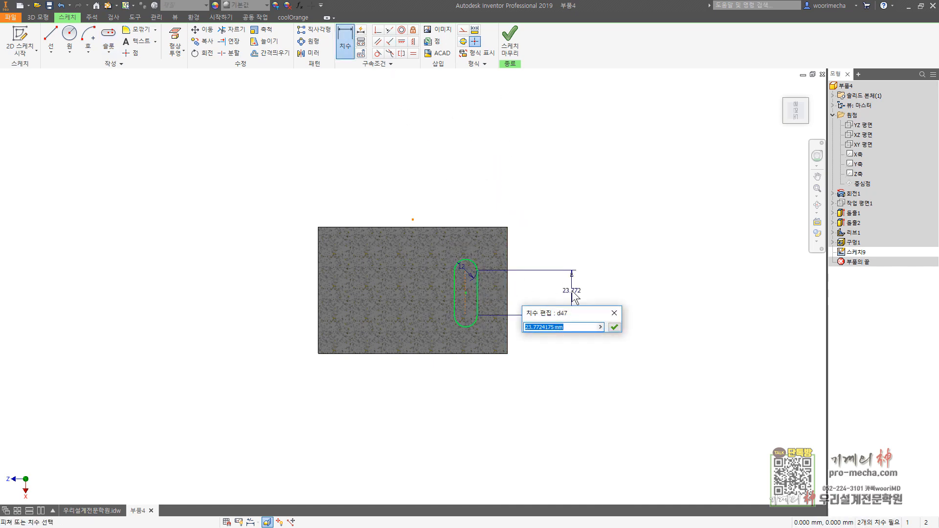
pyautogui.write('6')
pyautogui.press('Return')
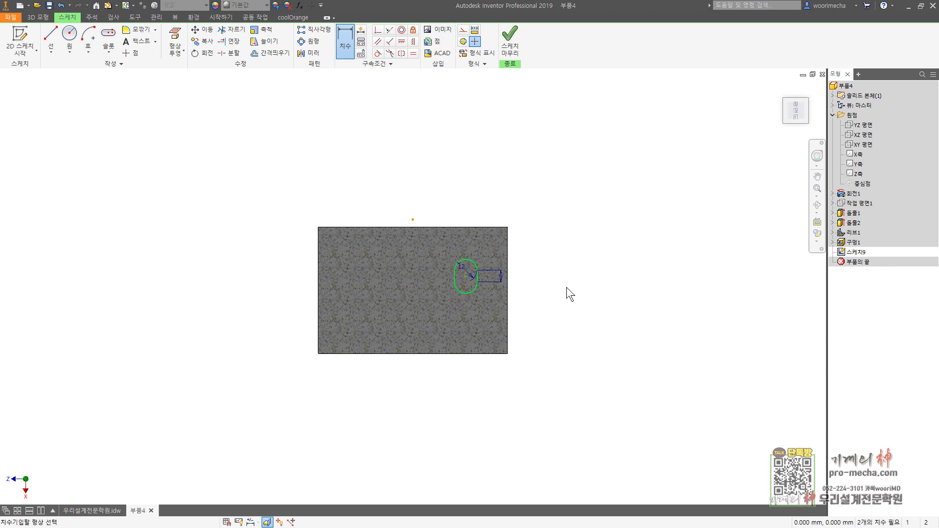
# Step: Dimension the slot centre's horizontal distance from the projected origin point as 66/2 mm
pyautogui.click(413, 220)
pyautogui.click(465, 276)
pyautogui.click(457, 185)
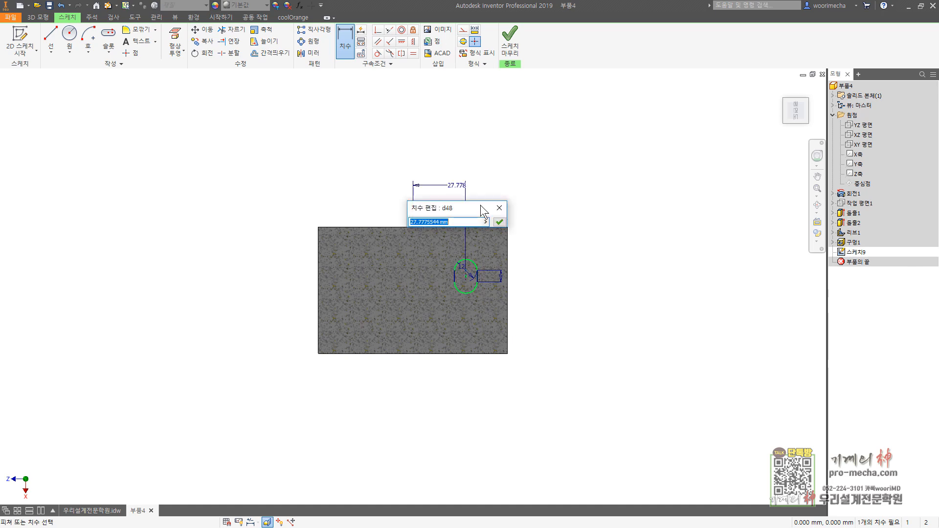
pyautogui.write('66/2')
pyautogui.press('Return')
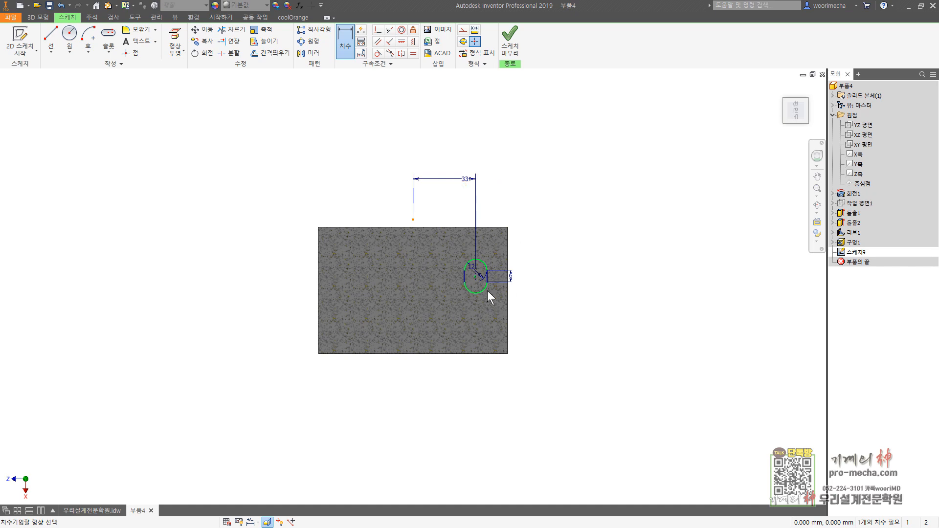
# Step: Dimension the slot's lower arc centre 15 mm from the plate's nearest parallel edge
pyautogui.click(473, 356)
pyautogui.click(617, 317)
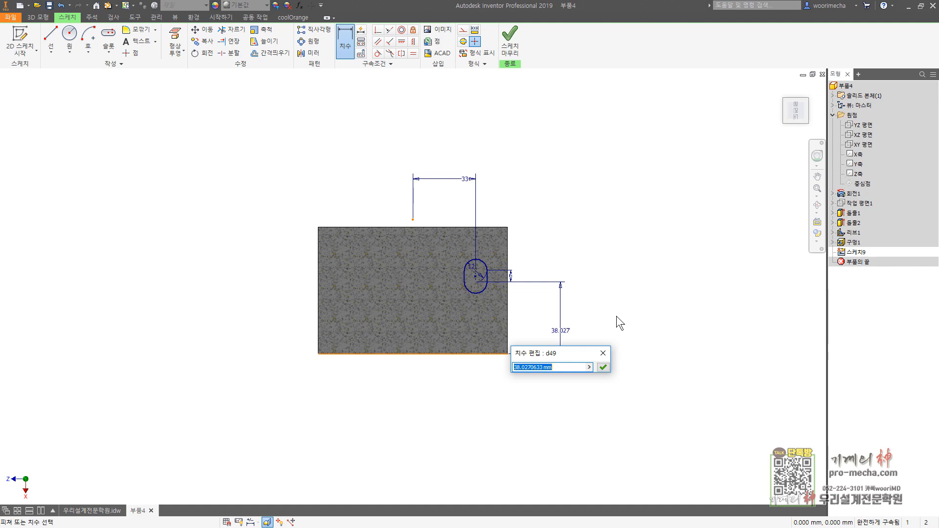
pyautogui.write('15')
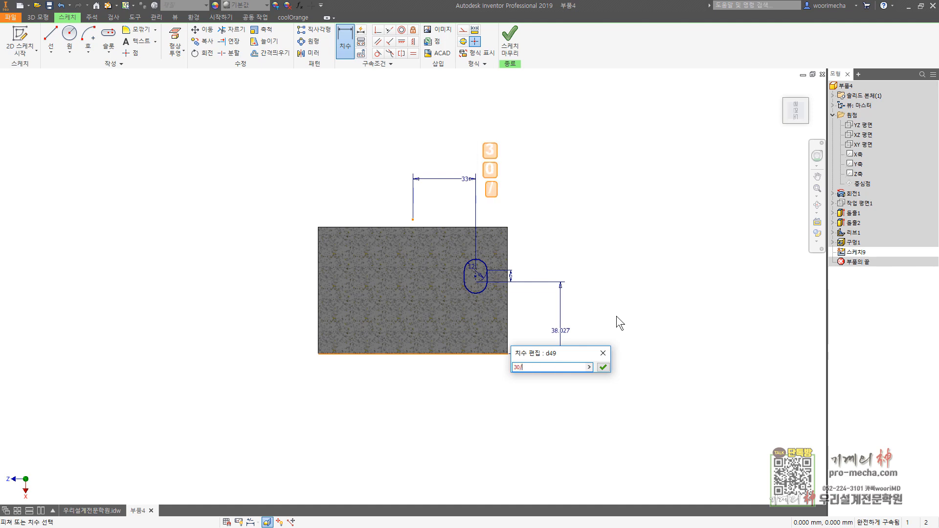
pyautogui.press('Return')
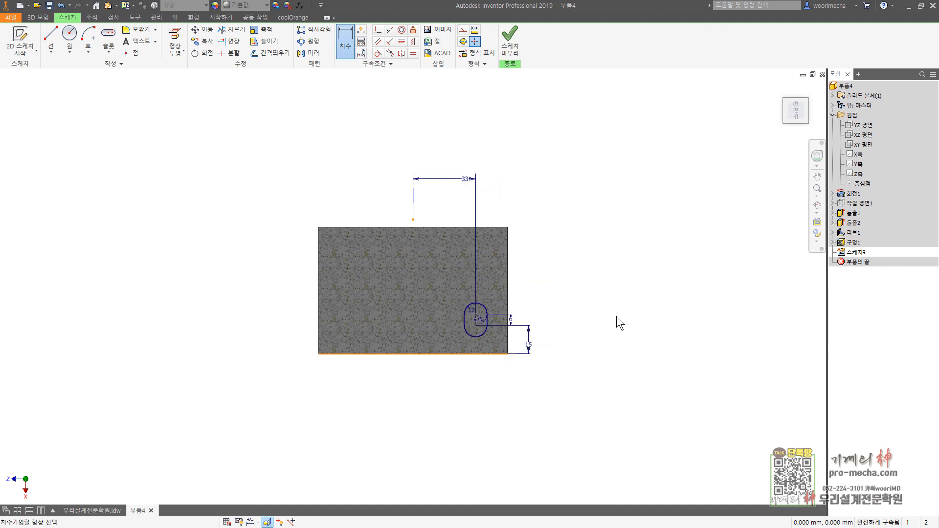
# Step: Set the distance between the slot's lower arc centre and the plate edge to 30 mm
pyautogui.scroll(3, 514, 348)
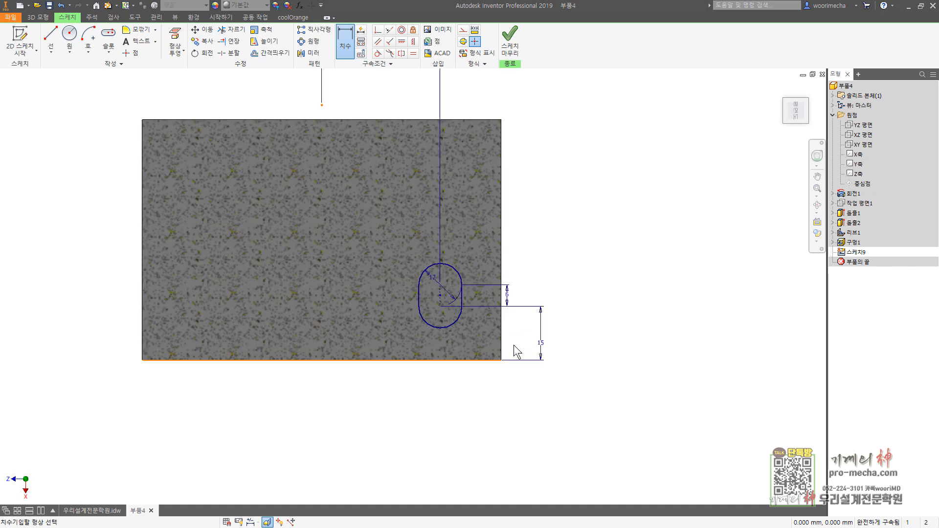
pyautogui.press('Escape')
pyautogui.press('Escape')
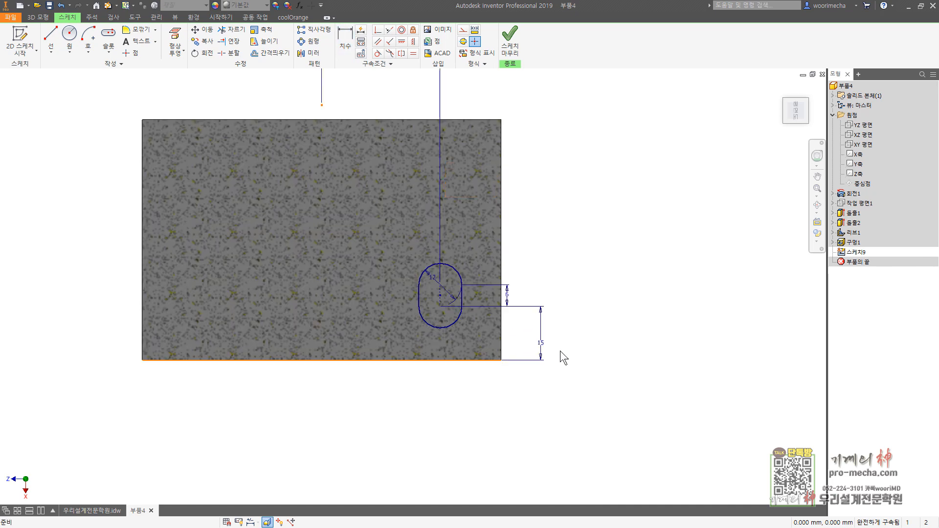
pyautogui.doubleClick(546, 344)
pyautogui.write('30')
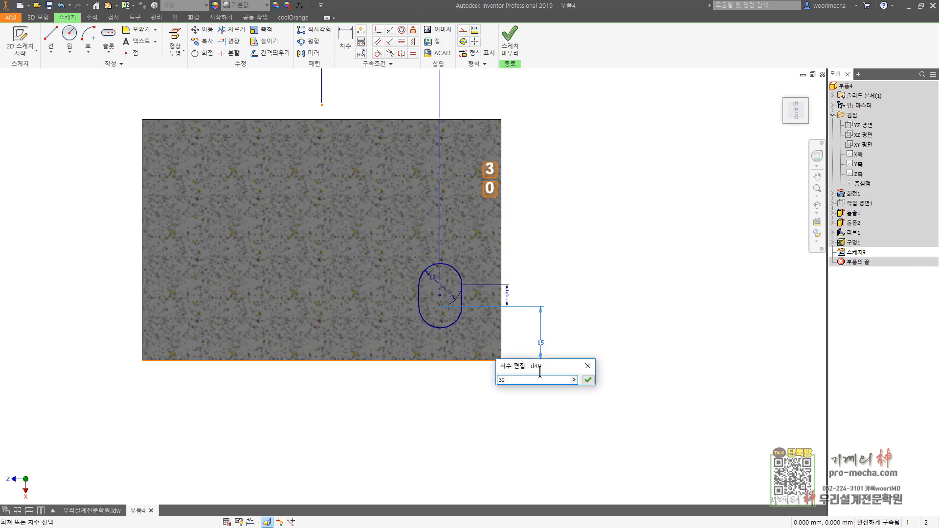
pyautogui.press('Return')
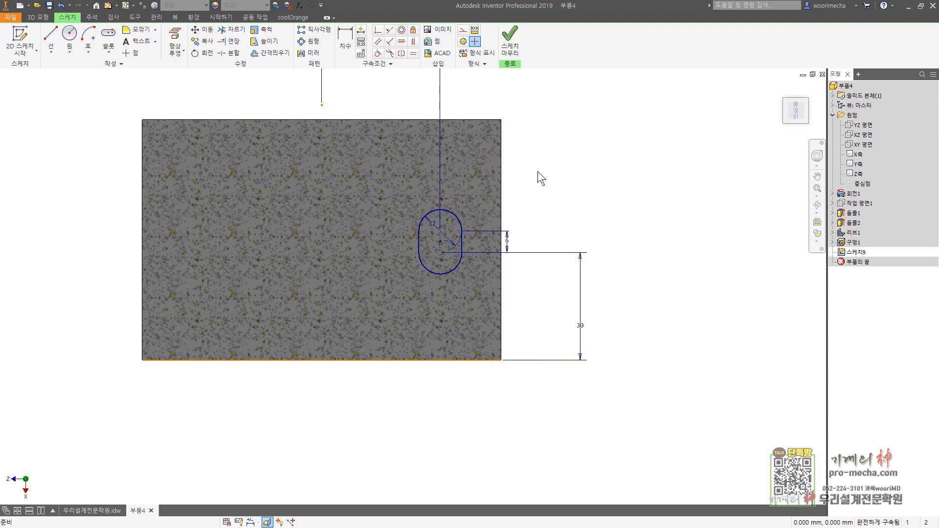
pyautogui.click(109, 37)
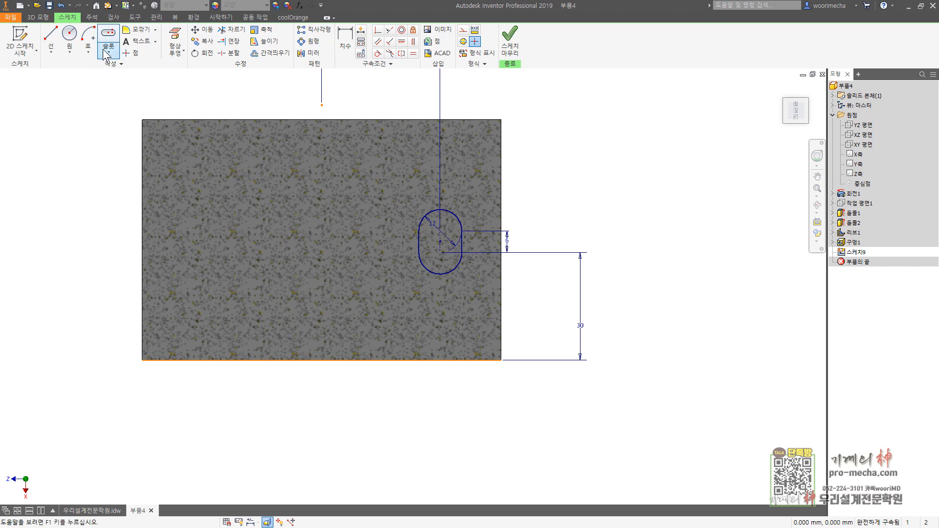
pyautogui.click(440, 230)
pyautogui.press('Escape')
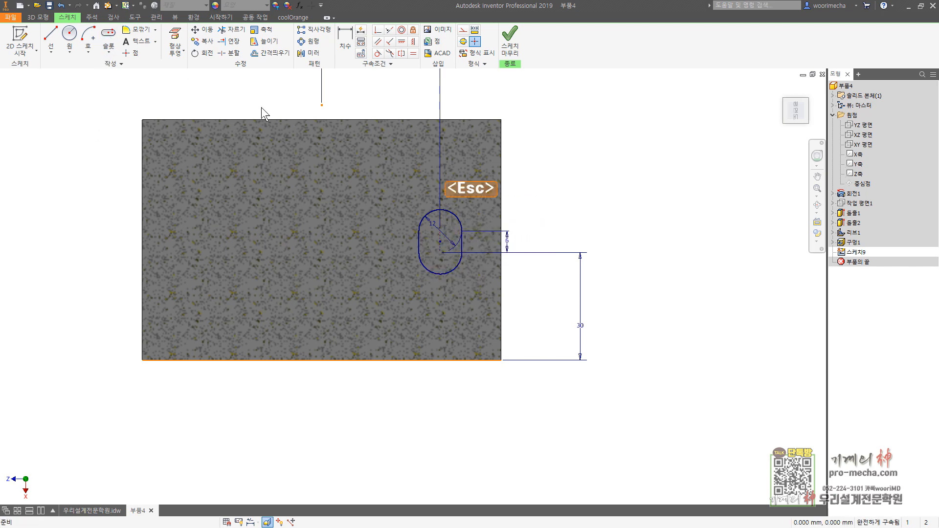
pyautogui.press('Escape')
pyautogui.click(270, 56)
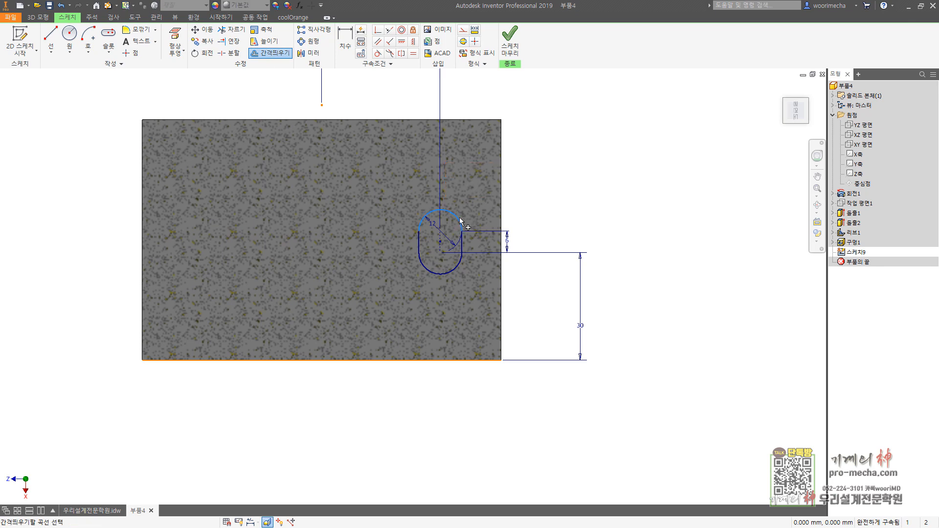
pyautogui.press('Escape')
pyautogui.press('Escape')
pyautogui.press('Escape')
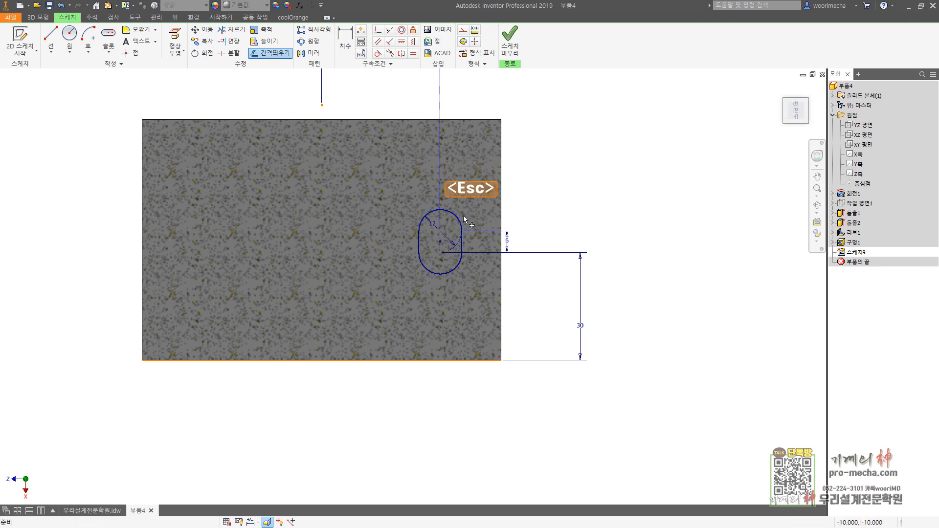
# Step: Offset the complete slot outline 3.5 mm inward and finish the sketch
pyautogui.click(271, 53)
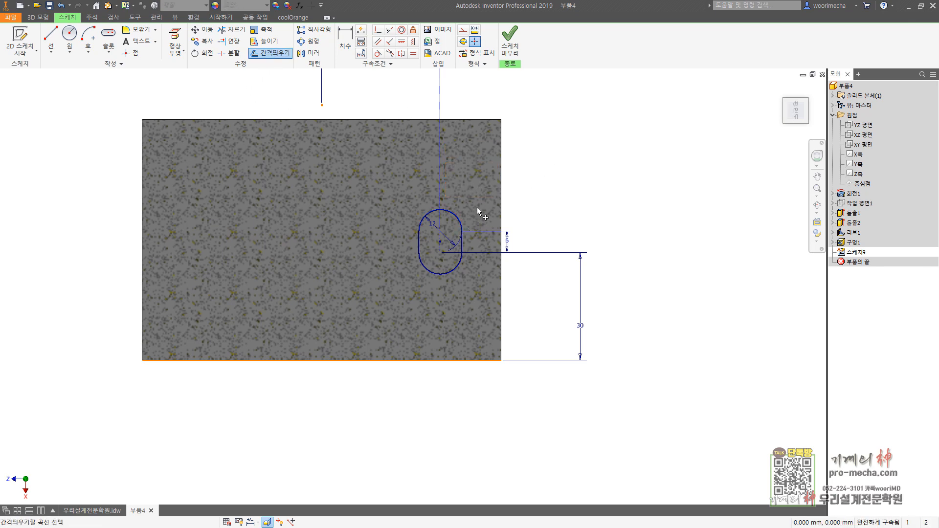
pyautogui.rightClick(477, 209)
pyautogui.click(465, 251)
pyautogui.click(461, 235)
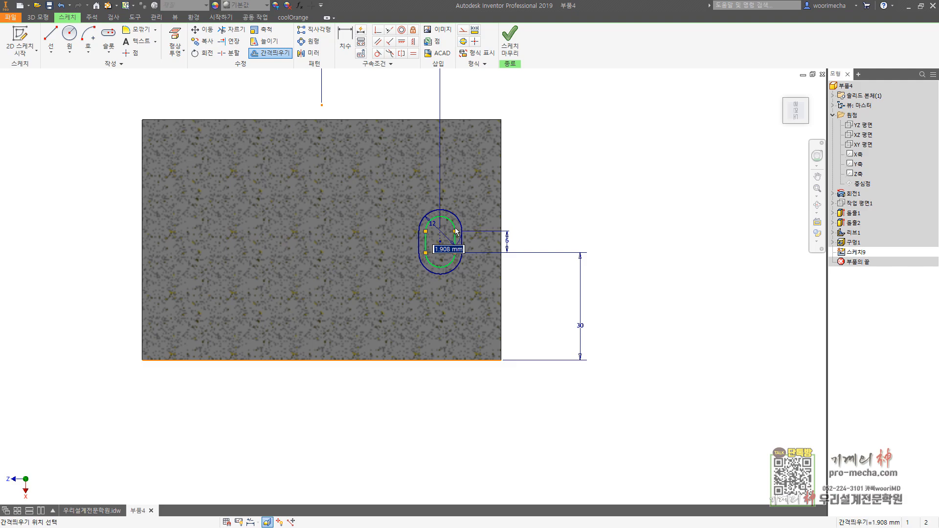
pyautogui.write('3.5')
pyautogui.press('Return')
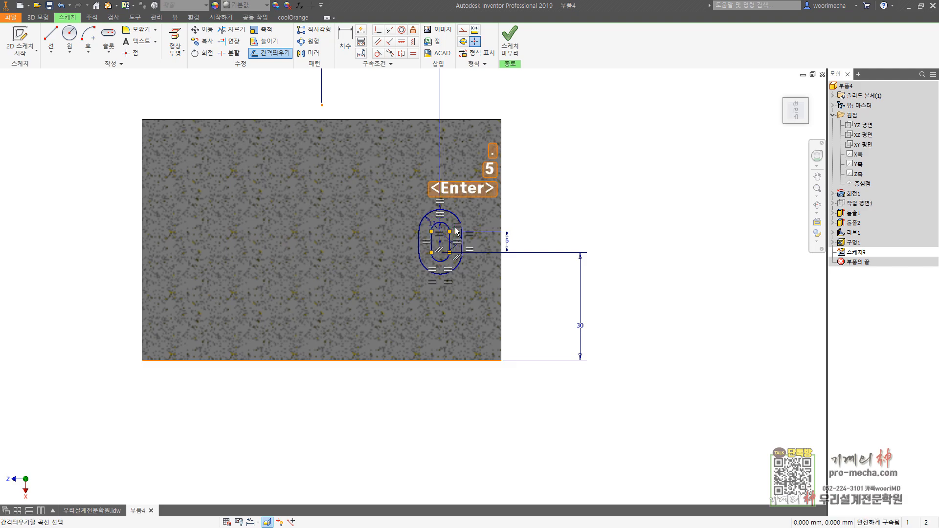
pyautogui.press('Escape')
pyautogui.click(509, 40)
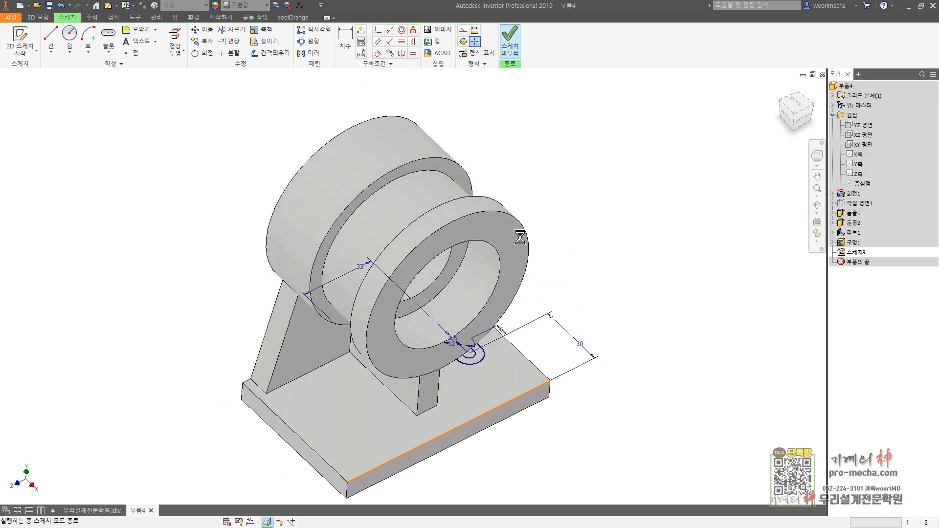
# Step: Extrude the ring between the two slot outlines 2 mm upward from the base plate
pyautogui.click(51, 39)
pyautogui.scroll(3, 518, 364)
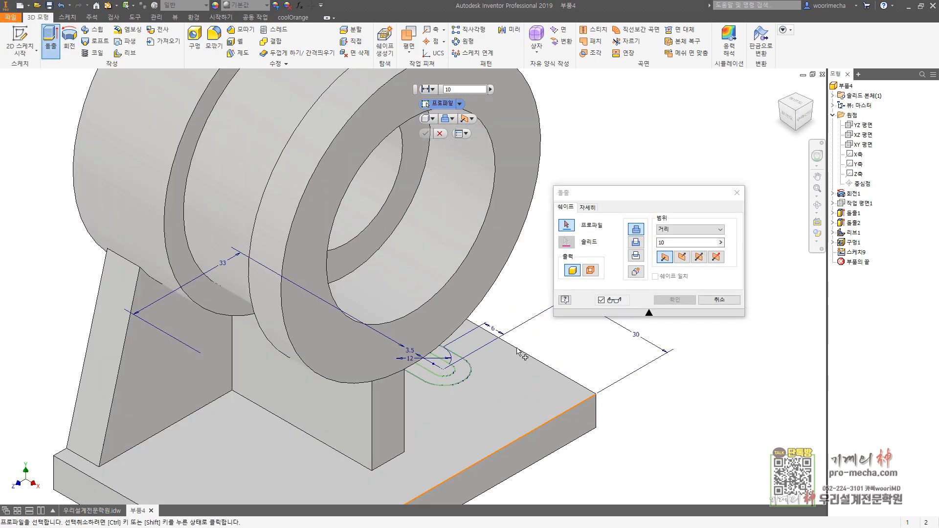
pyautogui.click(468, 376)
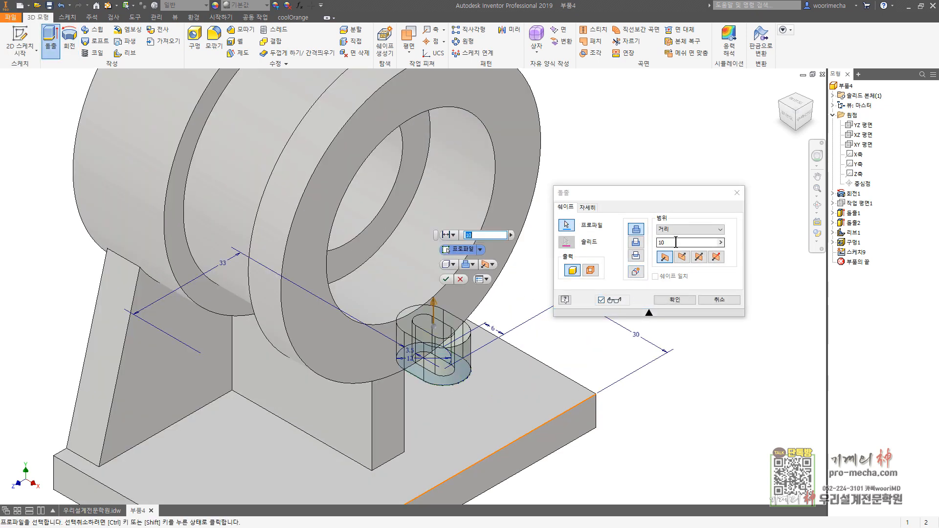
pyautogui.moveTo(676, 242); pyautogui.dragTo(579, 248)
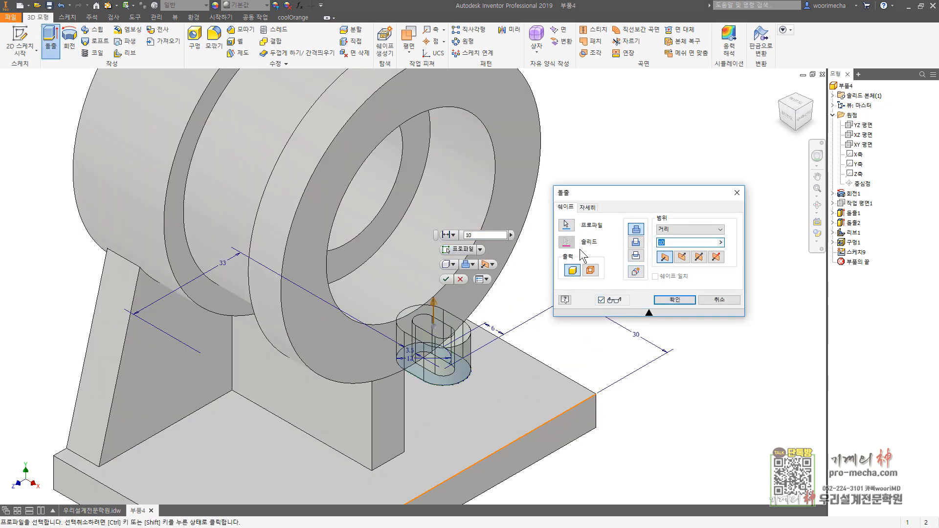
pyautogui.press('Return')
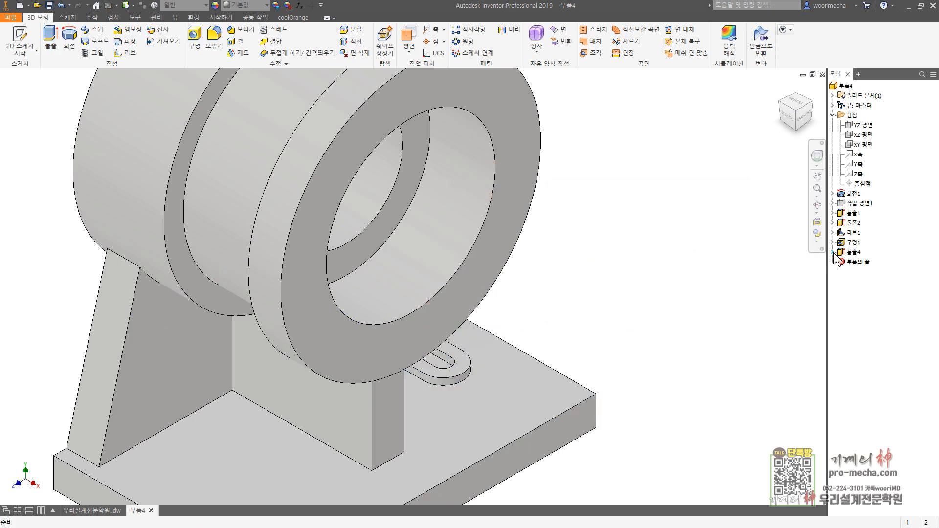
# Step: Share the slot sketch from the raised ring's extrusion
pyautogui.click(833, 252)
pyautogui.rightClick(863, 261)
pyautogui.click(852, 315)
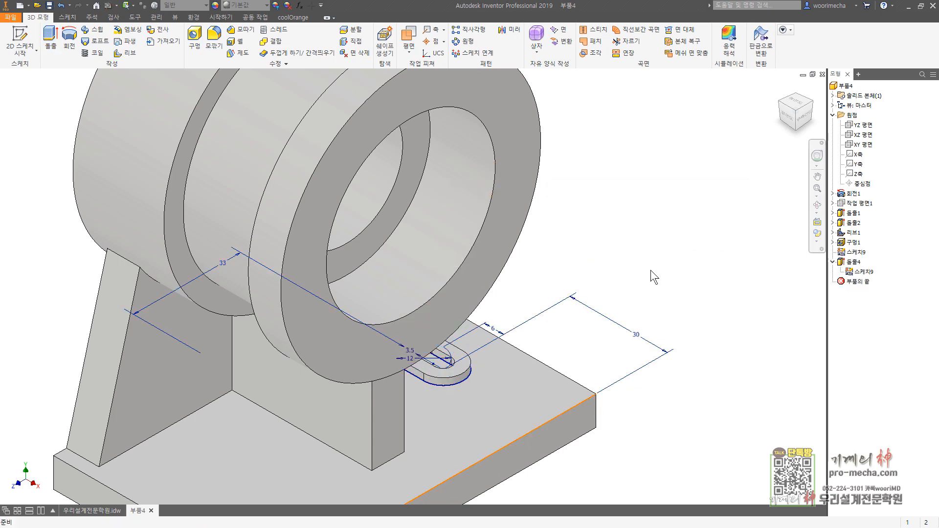
# Step: Cut the inner slot profile through all of the base plate with an Extrude
pyautogui.click(51, 39)
pyautogui.scroll(3, 432, 367)
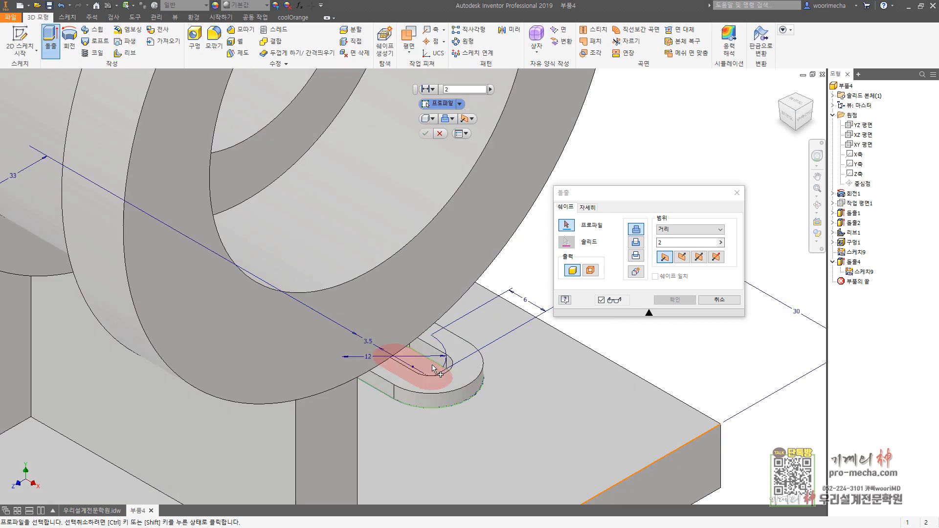
pyautogui.click(432, 368)
pyautogui.click(684, 229)
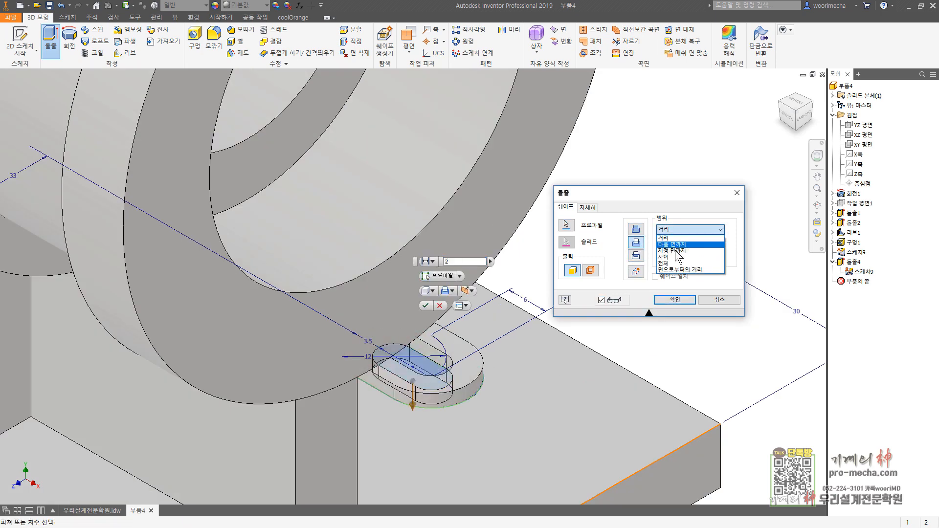
pyautogui.click(674, 263)
pyautogui.click(675, 299)
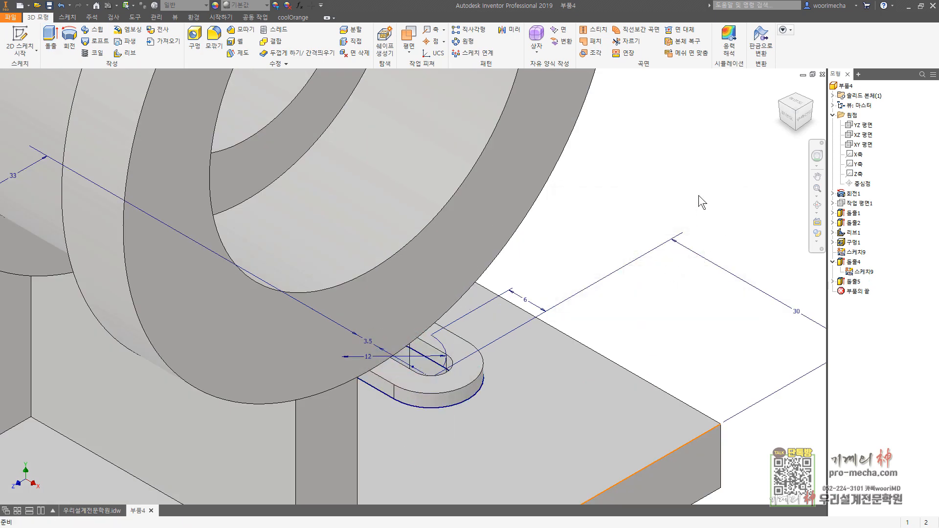
# Step: Hide the shared slot sketch
pyautogui.rightClick(855, 251)
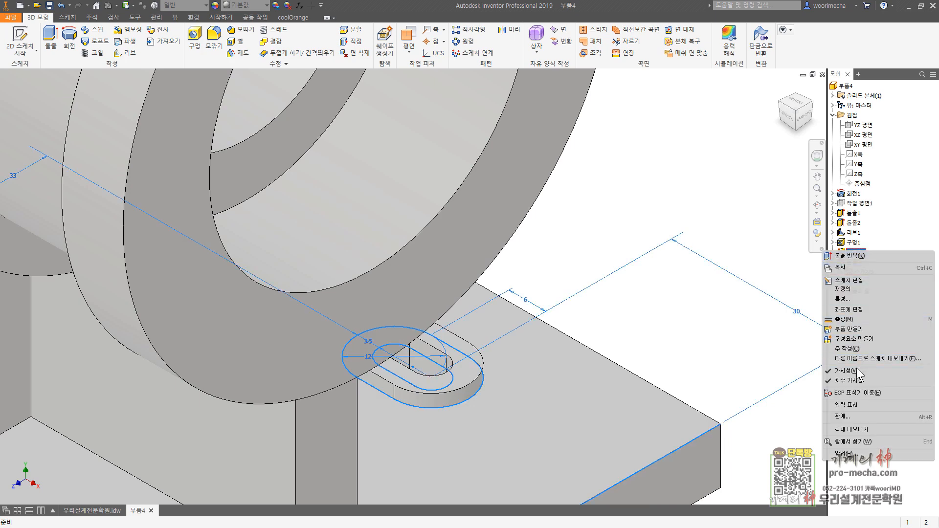
pyautogui.click(855, 370)
pyautogui.middleClick(708, 237)
pyautogui.middleClick(708, 237)
# Step: Mirror the web hole, the raised slot ring and the slot cut about the XY plane
pyautogui.click(837, 282)
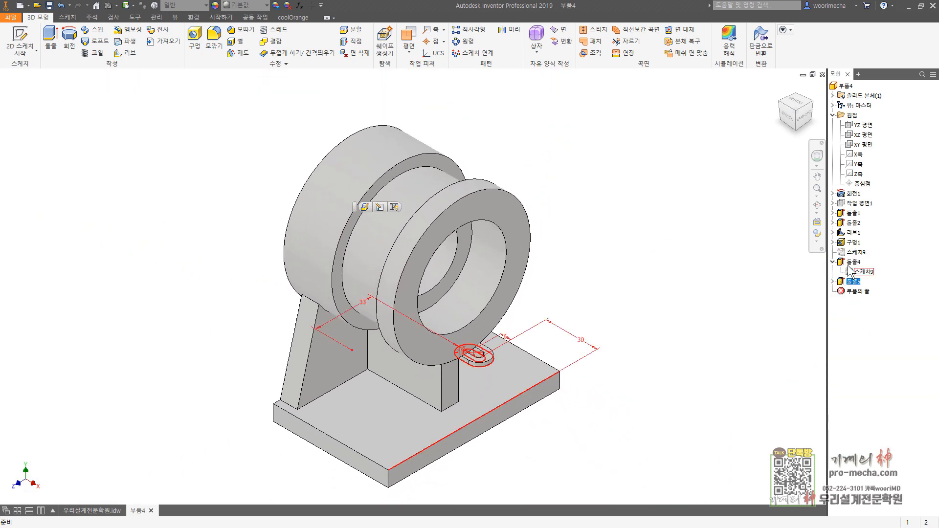
pyautogui.keyDown('ctrl'); pyautogui.click(853, 261); pyautogui.keyUp('ctrl')
pyautogui.keyDown('ctrl'); pyautogui.click(853, 242); pyautogui.keyUp('ctrl')
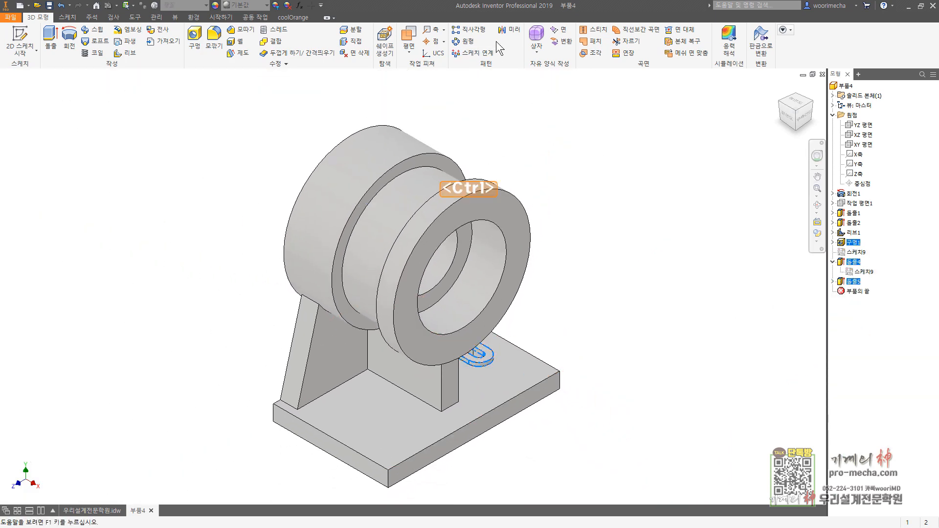
pyautogui.click(509, 30)
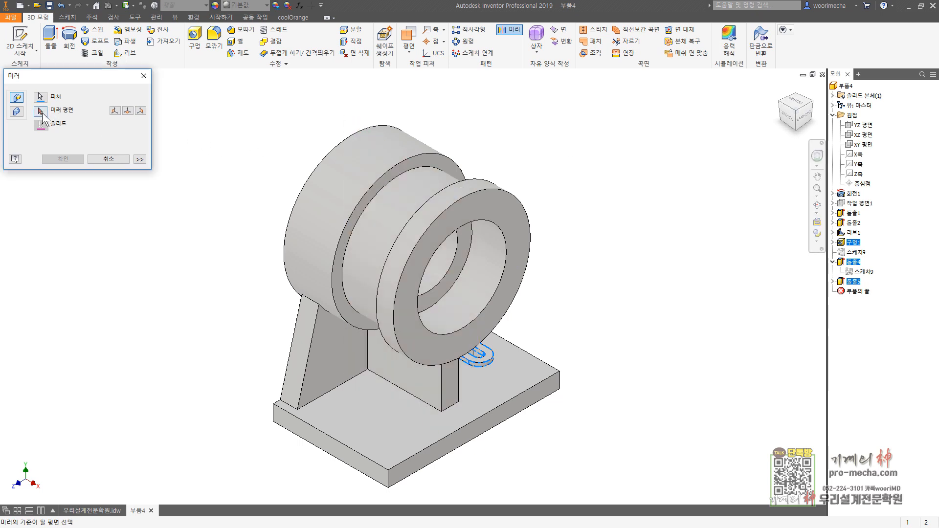
pyautogui.click(863, 144)
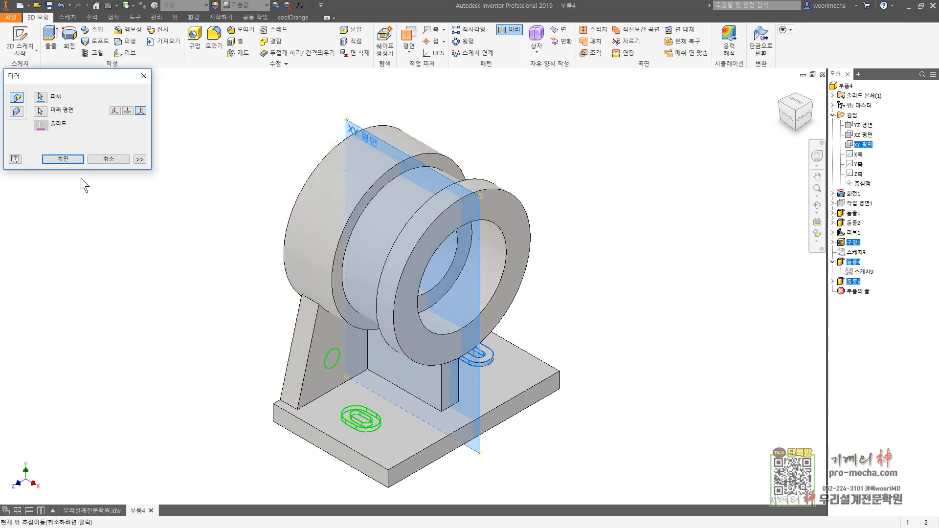
pyautogui.click(66, 160)
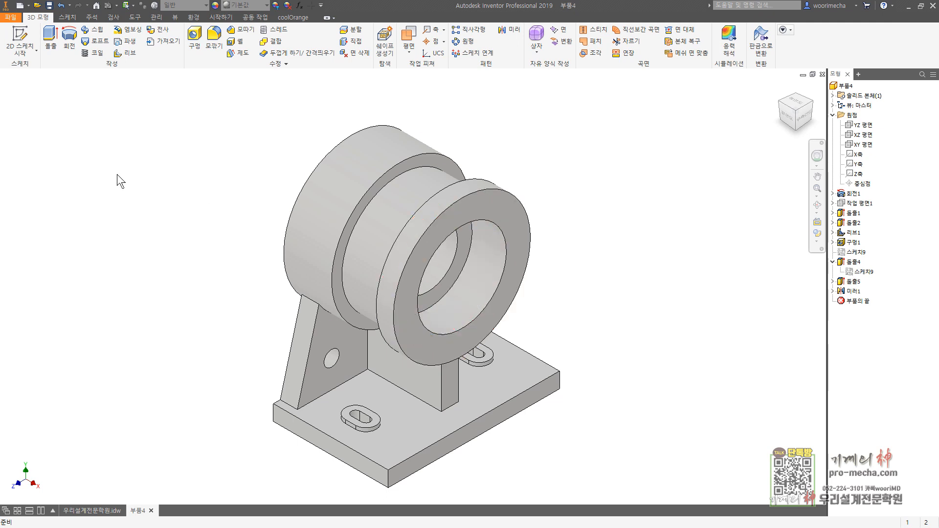
# Step: Start a sketch on the cylinder's front ring face and place a point aligned vertically above the projected origin
pyautogui.click(20, 39)
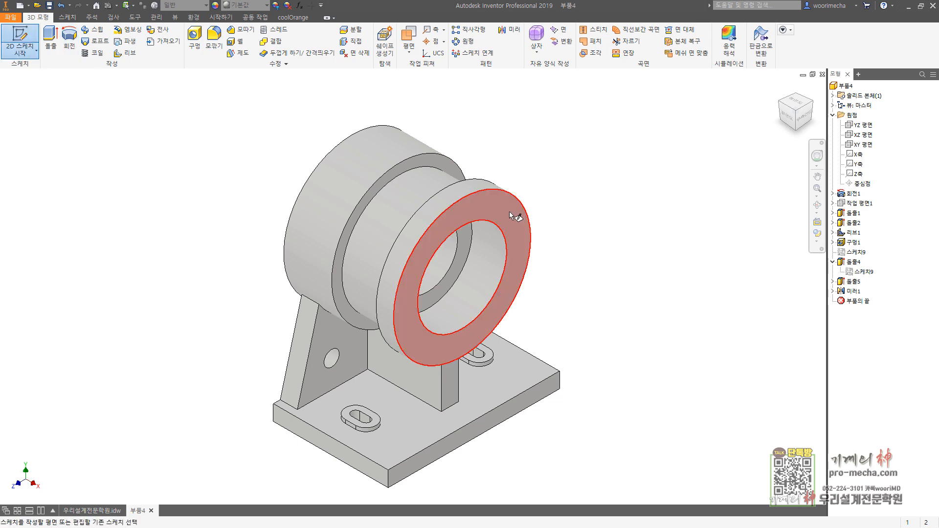
pyautogui.click(509, 211)
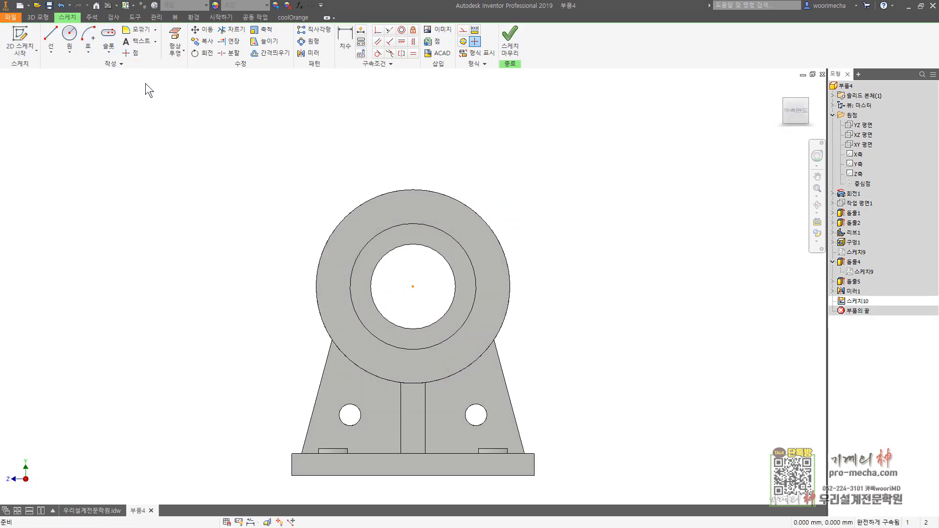
pyautogui.click(131, 56)
pyautogui.click(434, 211)
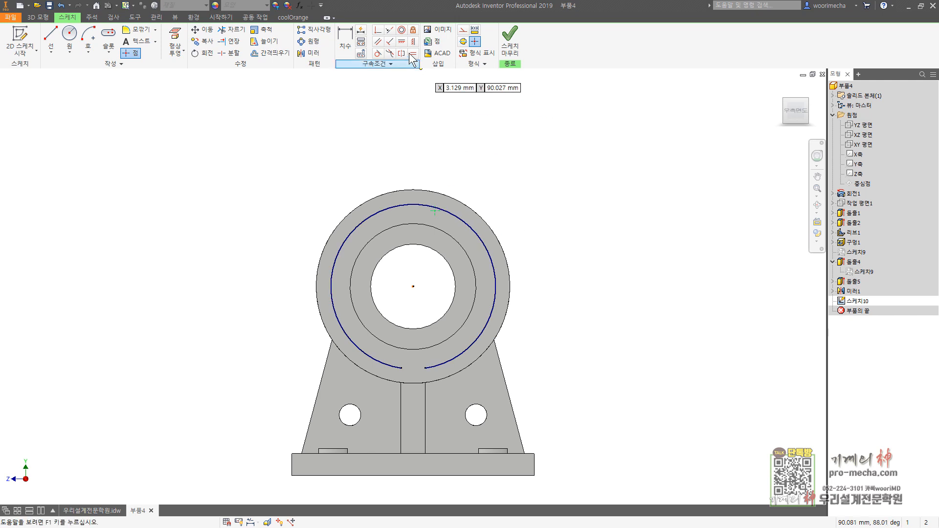
pyautogui.click(412, 287)
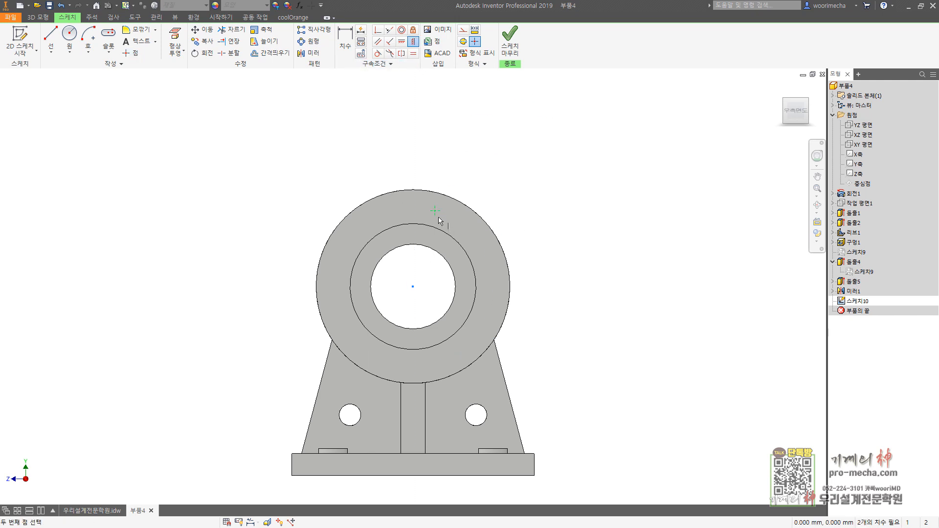
pyautogui.click(434, 211)
# Step: Dimension the point 31 mm above the cylinder centre and finish the sketch
pyautogui.press('d')
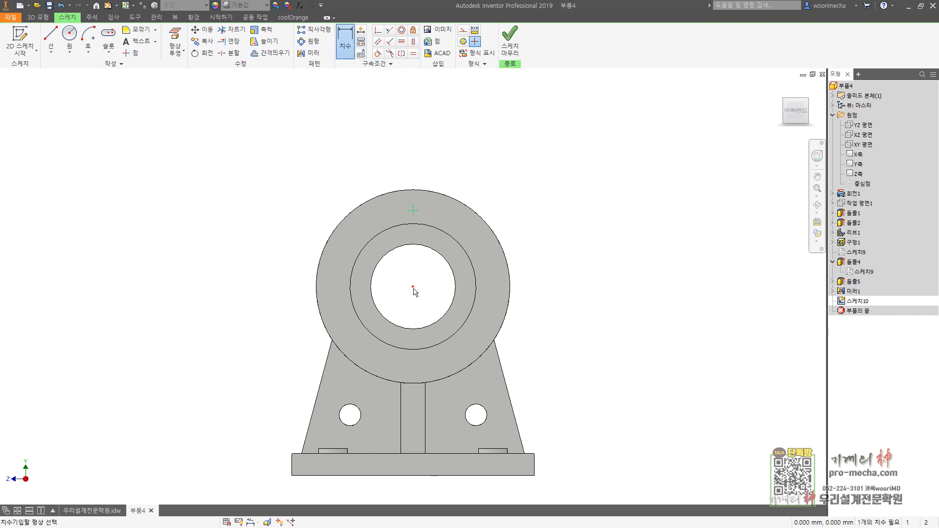
pyautogui.click(413, 211)
pyautogui.click(592, 254)
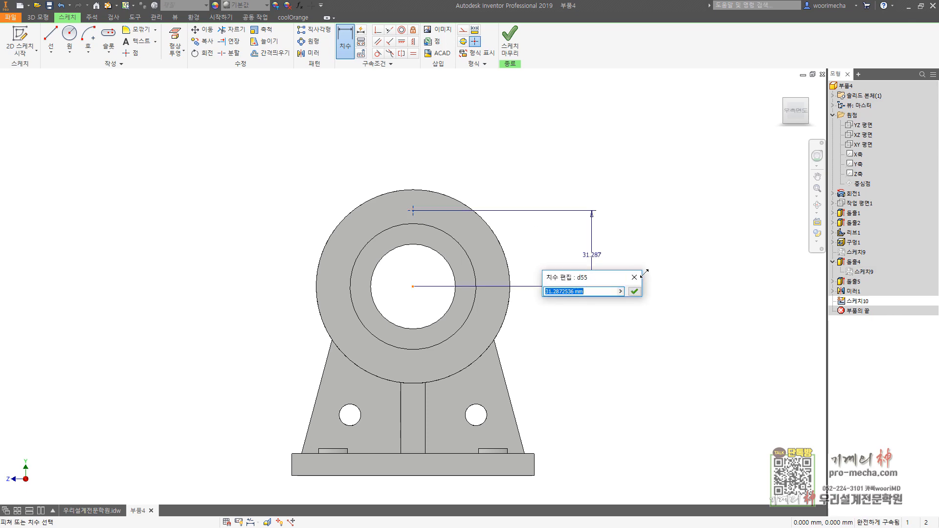
pyautogui.write('31')
pyautogui.press('Return')
pyautogui.click(511, 48)
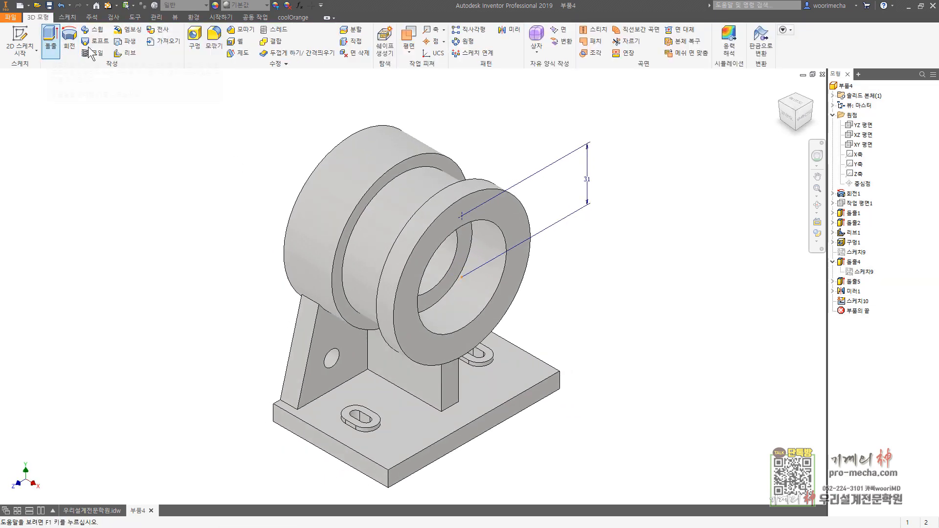
# Step: Start a hole at the sketched point with distance termination and a depth of 11.8 mm
pyautogui.click(195, 40)
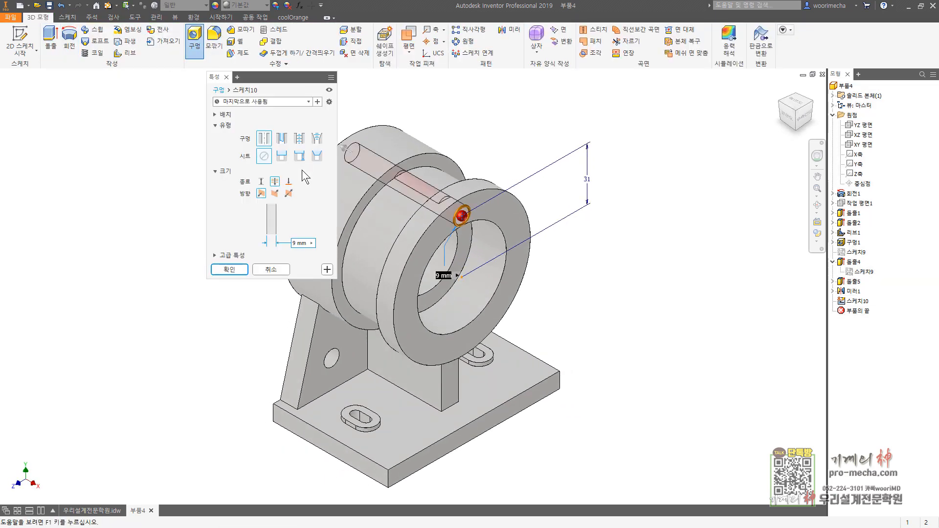
pyautogui.click(261, 182)
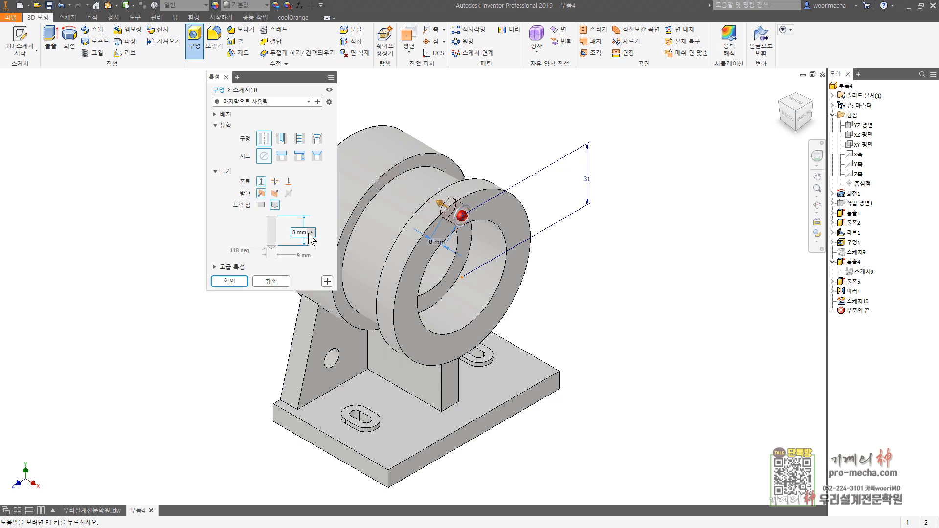
pyautogui.write('11.8')
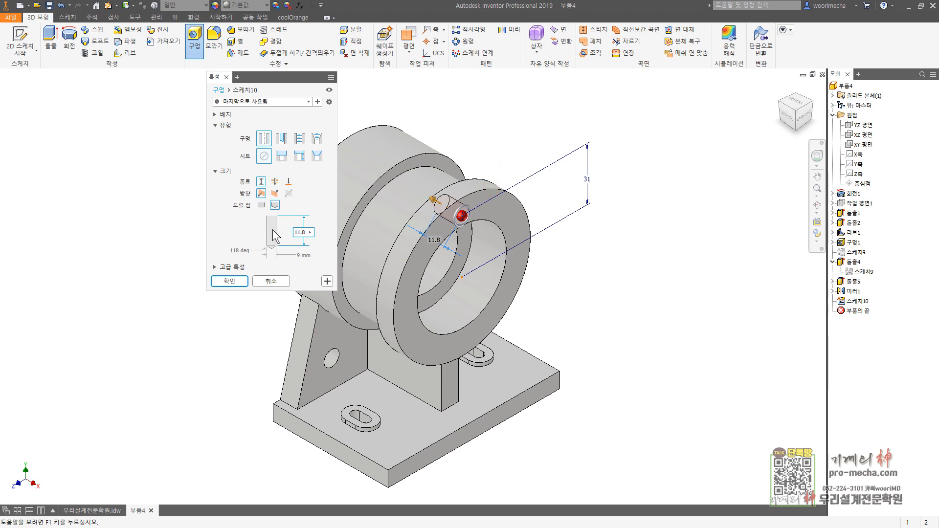
# Step: Make the hole tapped with an ISO Metric profile thread, size 4, designation M4x0.5
pyautogui.click(298, 139)
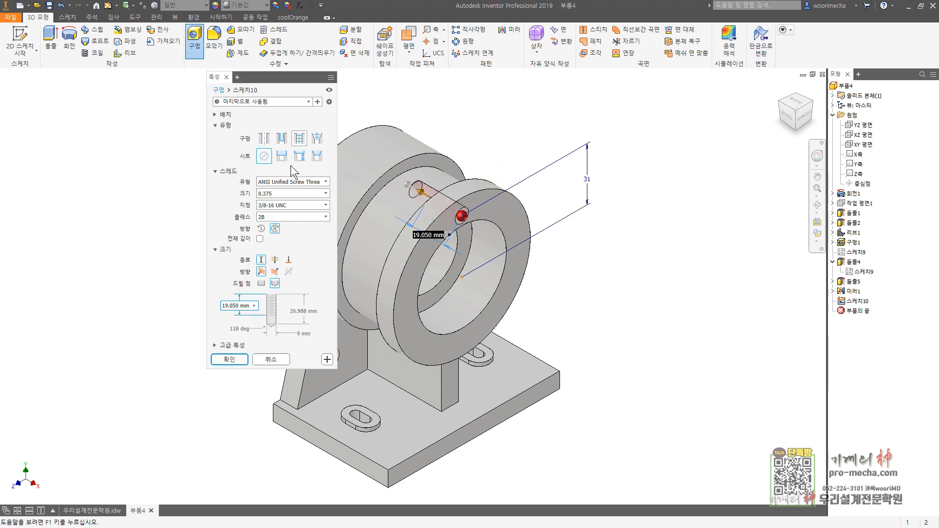
pyautogui.click(292, 182)
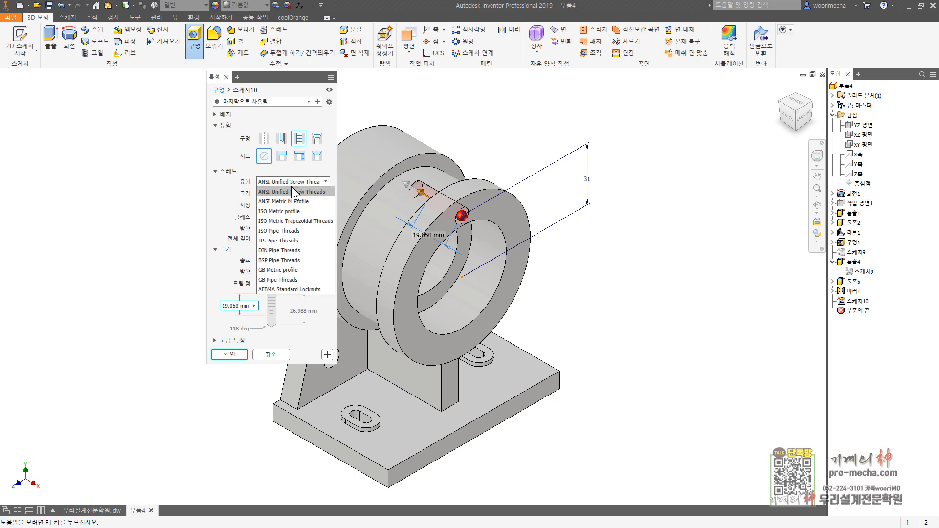
pyautogui.click(285, 211)
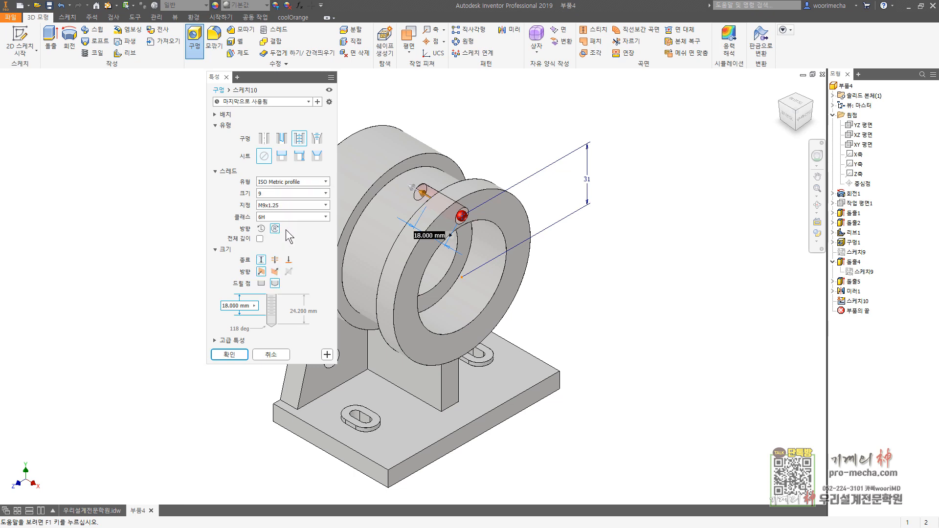
pyautogui.click(272, 194)
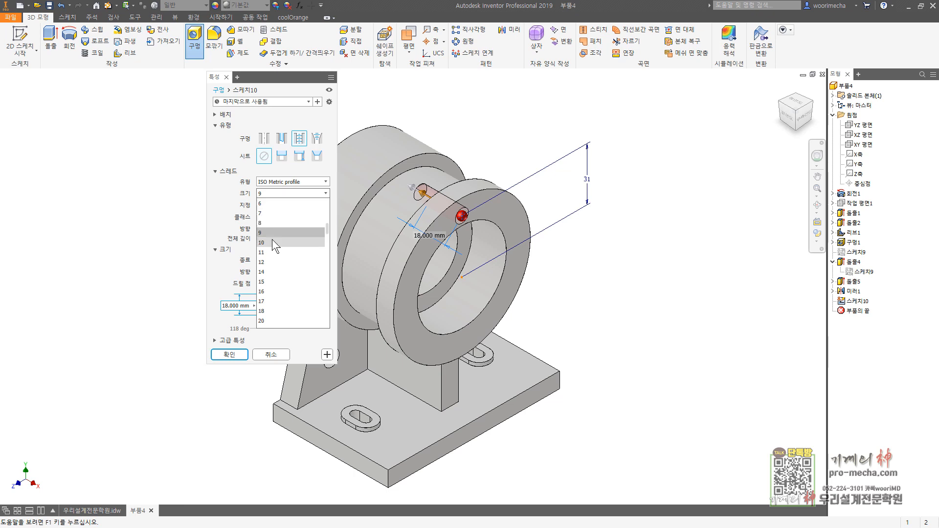
pyautogui.scroll(3, 274, 210)
pyautogui.click(278, 223)
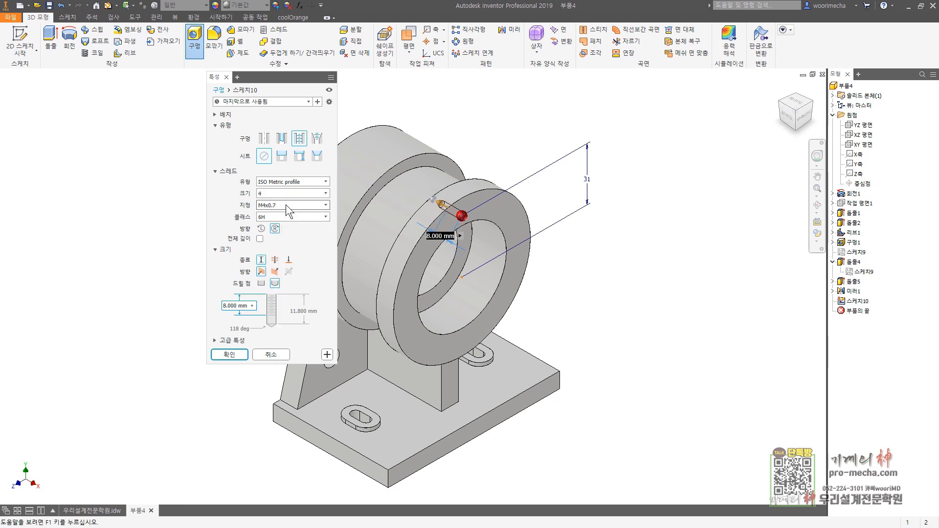
pyautogui.click(286, 204)
pyautogui.click(278, 222)
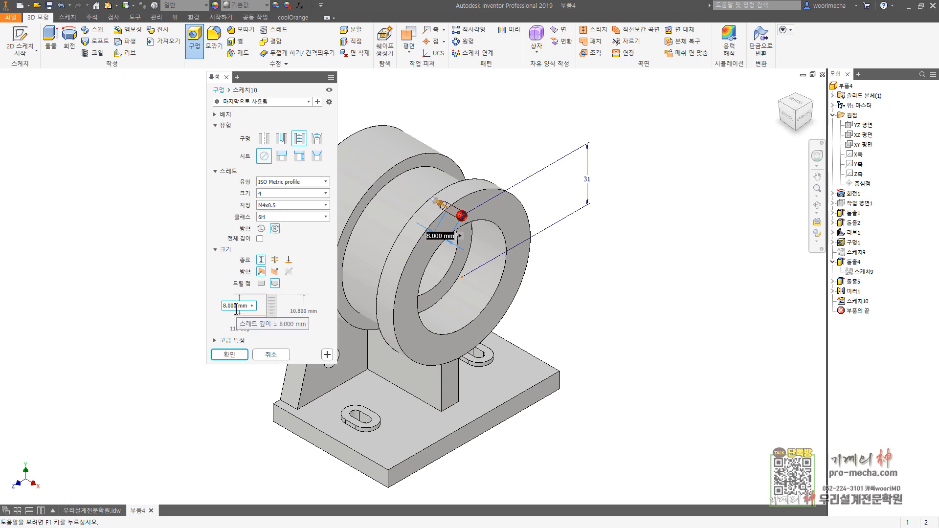
# Step: Set the tapped hole's drill depth to 11.8 mm
pyautogui.click(298, 311)
pyautogui.write('11.8')
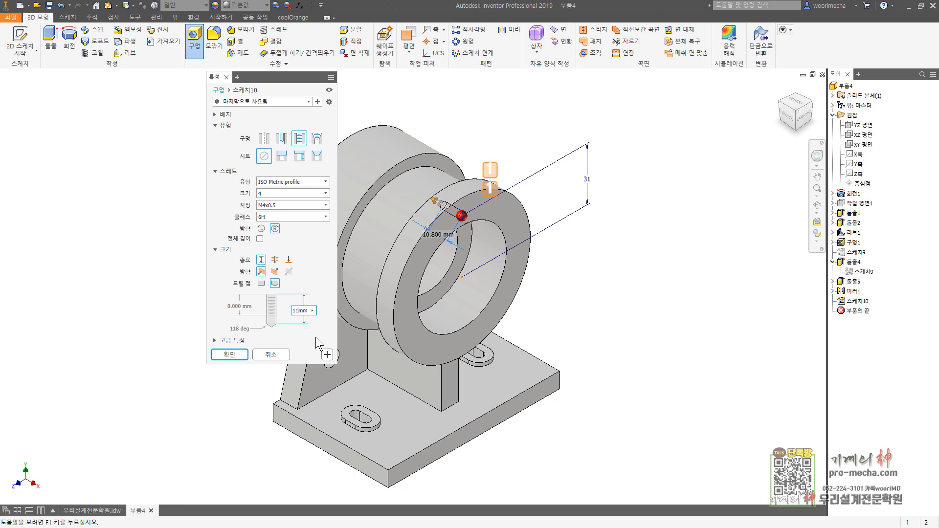
pyautogui.press('Tab')
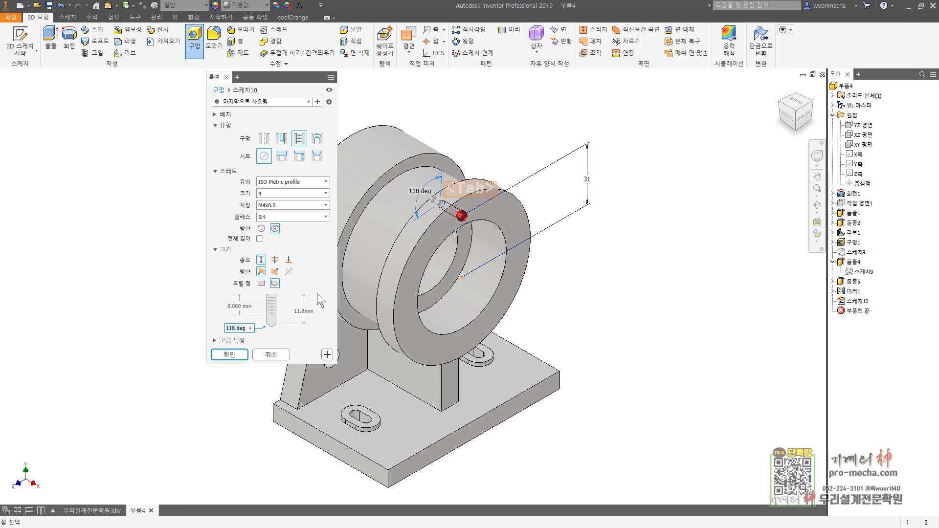
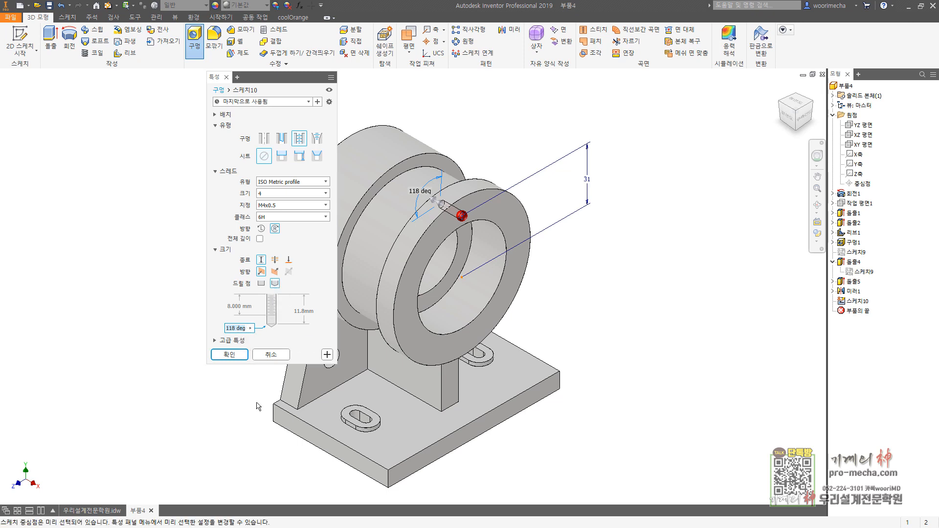
# Step: Create the tapped hole and pattern it circularly around the cylinder axis with 4 occurrences over 360 degrees
pyautogui.click(232, 354)
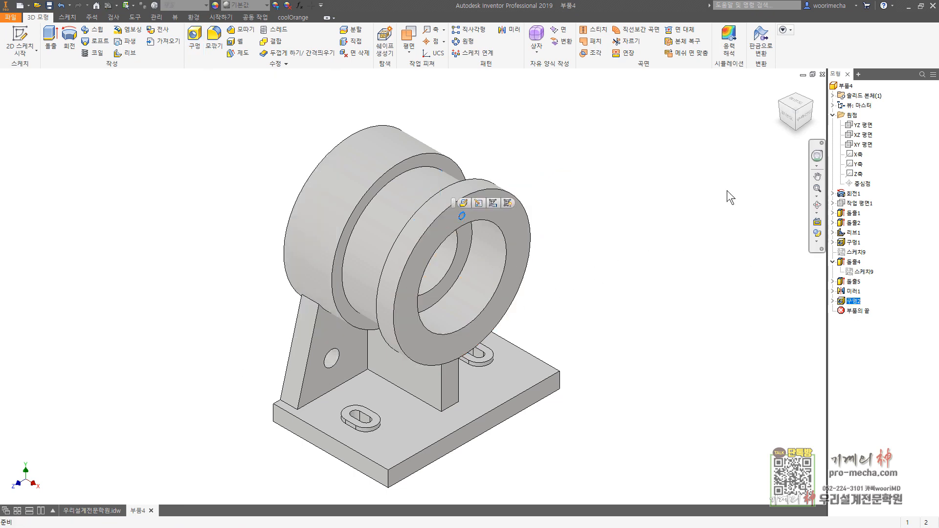
pyautogui.click(464, 41)
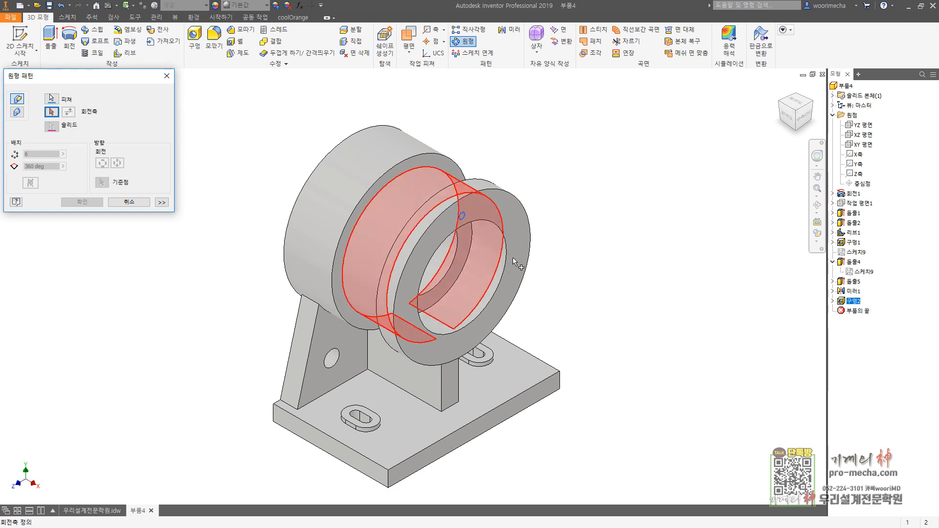
pyautogui.click(488, 294)
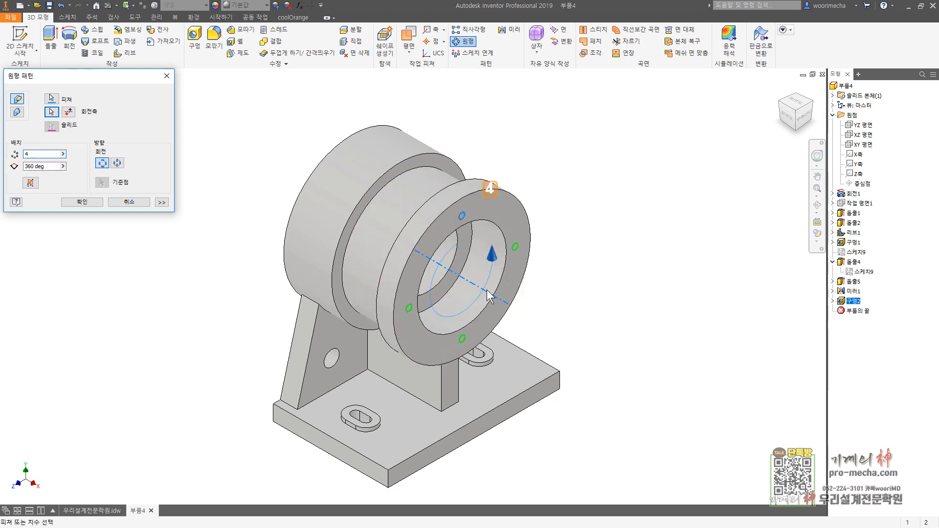
pyautogui.press('Return')
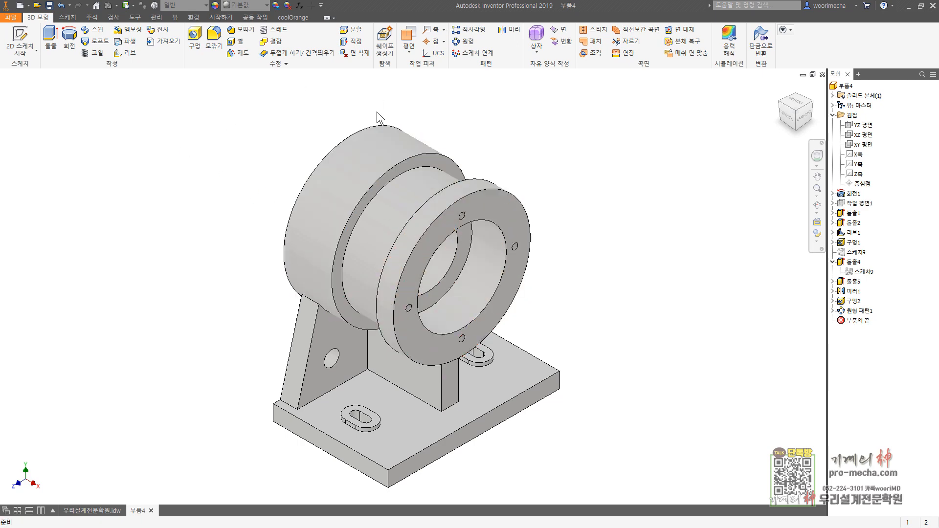
# Step: Create a work plane midway between the two end faces of the cylinder
pyautogui.click(409, 36)
pyautogui.click(492, 206)
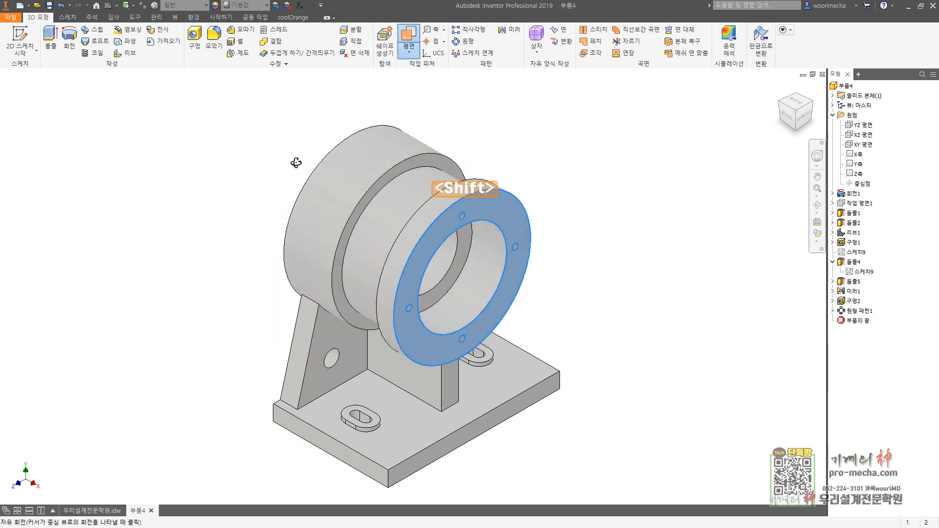
pyautogui.keyDown('shift'); pyautogui.moveTo(296, 161); pyautogui.dragTo(381, 166, button='middle'); pyautogui.keyUp('shift')
pyautogui.click(335, 142)
pyautogui.keyDown('shift'); pyautogui.moveTo(471, 128); pyautogui.dragTo(414, 122, button='middle'); pyautogui.keyUp('shift')
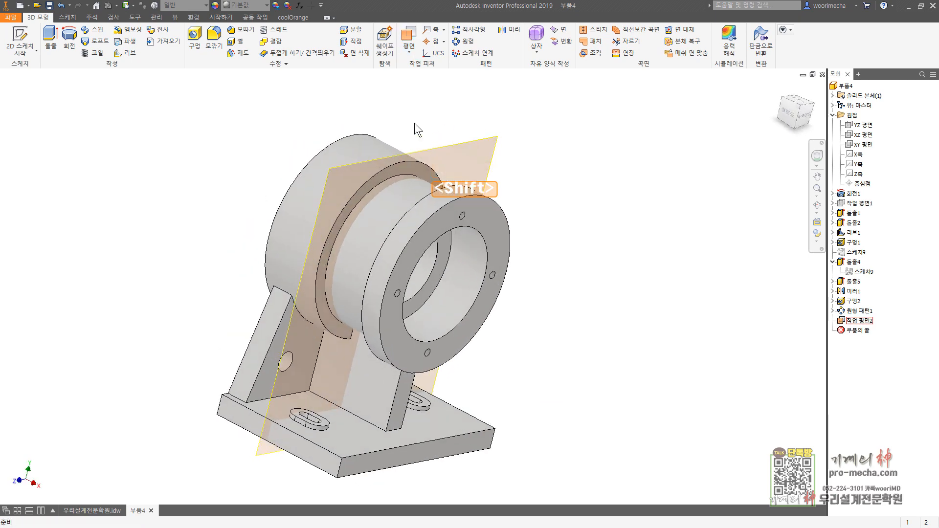
# Step: Mirror the tapped hole and its circular pattern across the mid work plane to the opposite flange
pyautogui.click(853, 311)
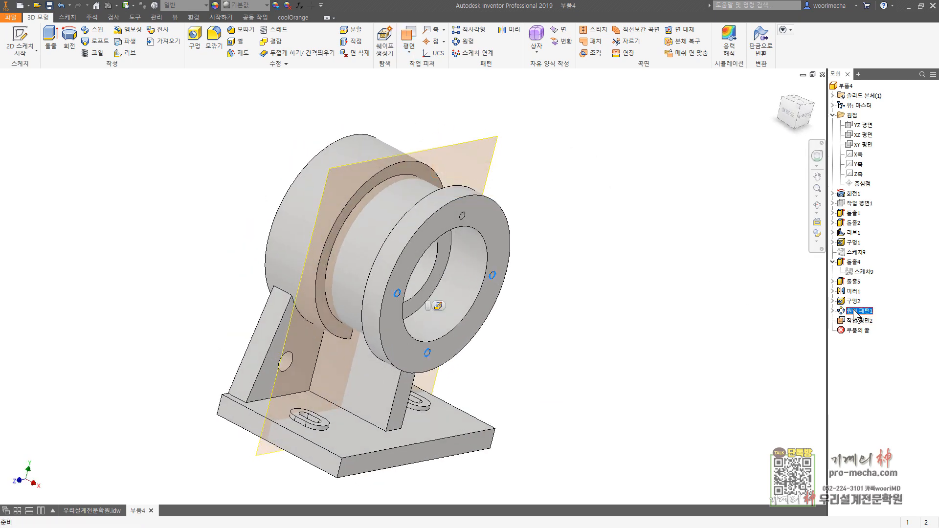
pyautogui.keyDown('ctrl'); pyautogui.click(853, 301); pyautogui.keyUp('ctrl')
pyautogui.click(510, 30)
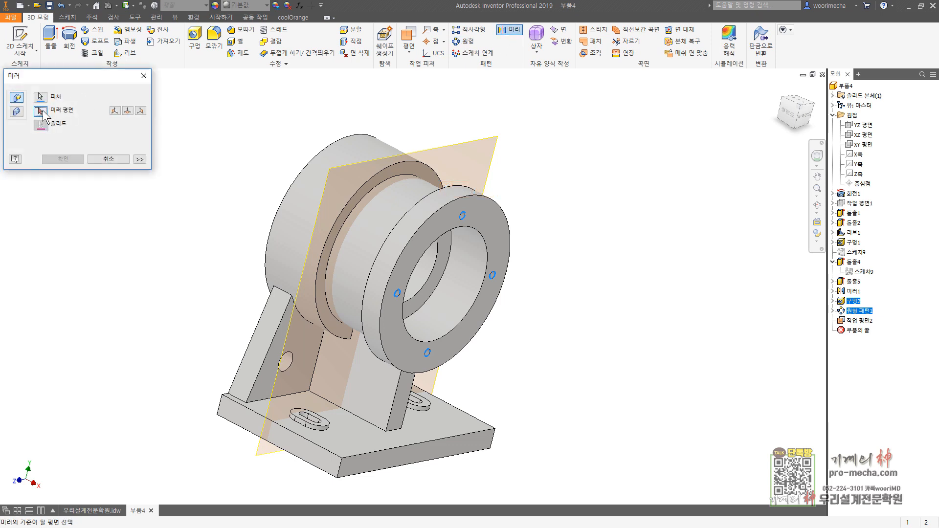
pyautogui.click(477, 148)
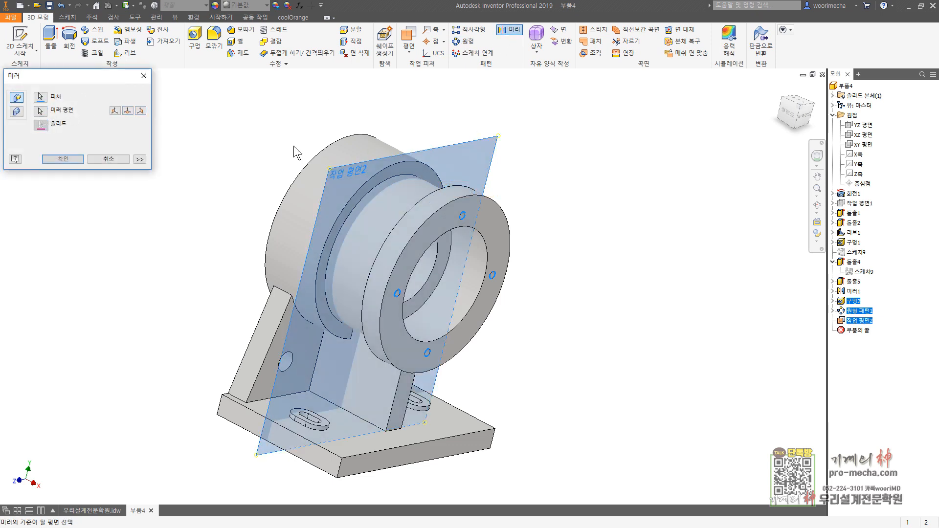
pyautogui.click(74, 159)
# Step: Hide the mid work plane and return to the home view
pyautogui.keyDown('shift'); pyautogui.moveTo(177, 152); pyautogui.dragTo(343, 139, button='middle'); pyautogui.keyUp('shift')
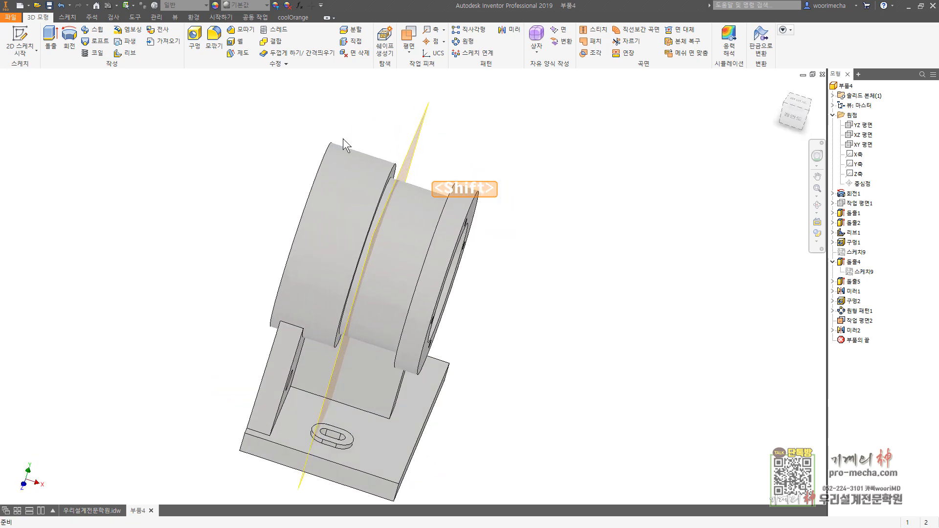
pyautogui.rightClick(425, 110)
pyautogui.click(453, 128)
pyautogui.press('F6')
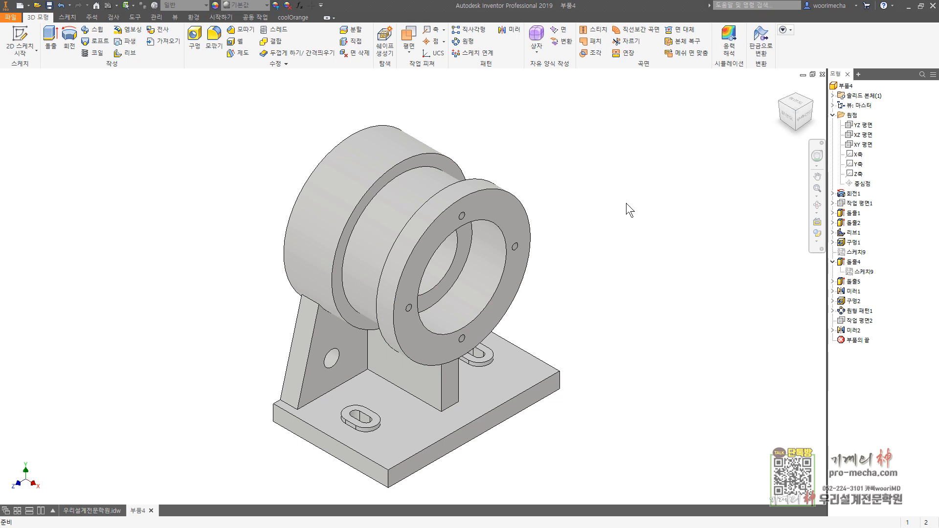
# Step: Start a fillet on the innermost step edge inside the cylinder bore with a 3 mm radius
pyautogui.press('f')
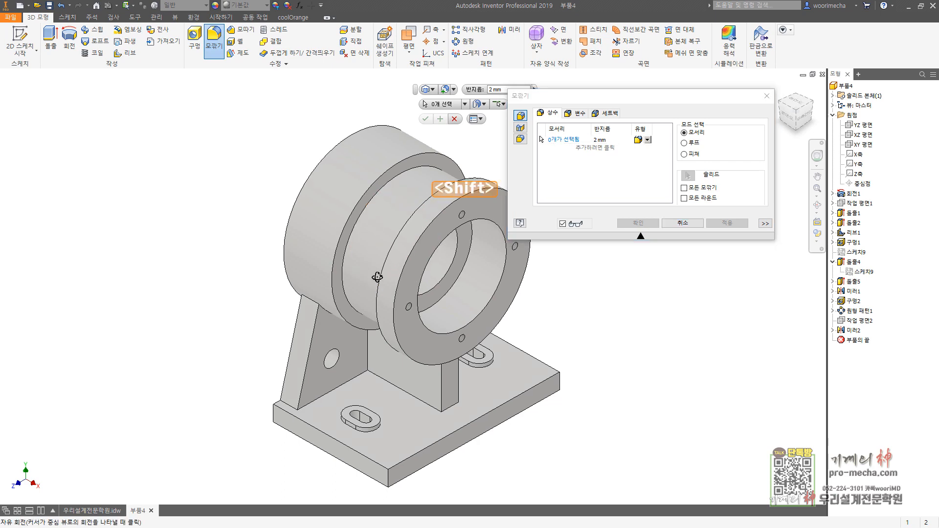
pyautogui.keyDown('shift'); pyautogui.moveTo(373, 270); pyautogui.dragTo(402, 223, button='middle'); pyautogui.keyUp('shift')
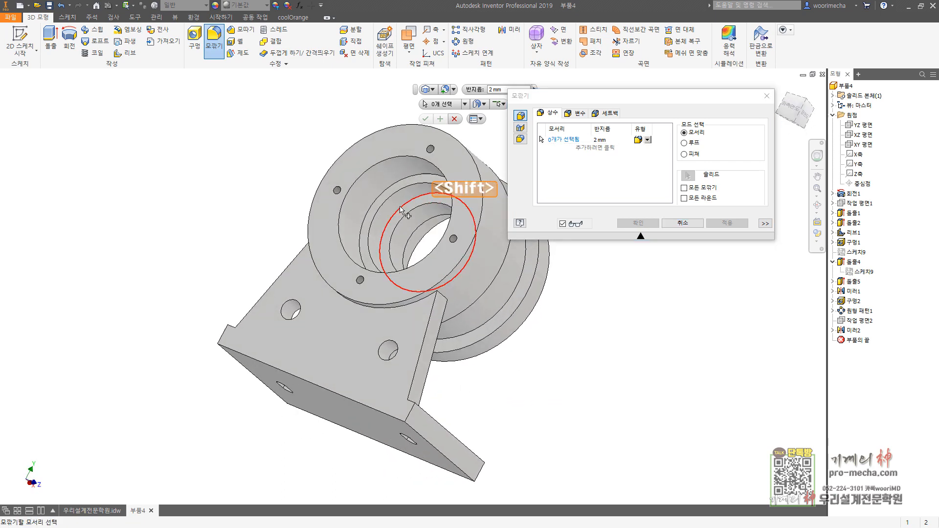
pyautogui.click(402, 222)
pyautogui.click(605, 138)
pyautogui.write('3')
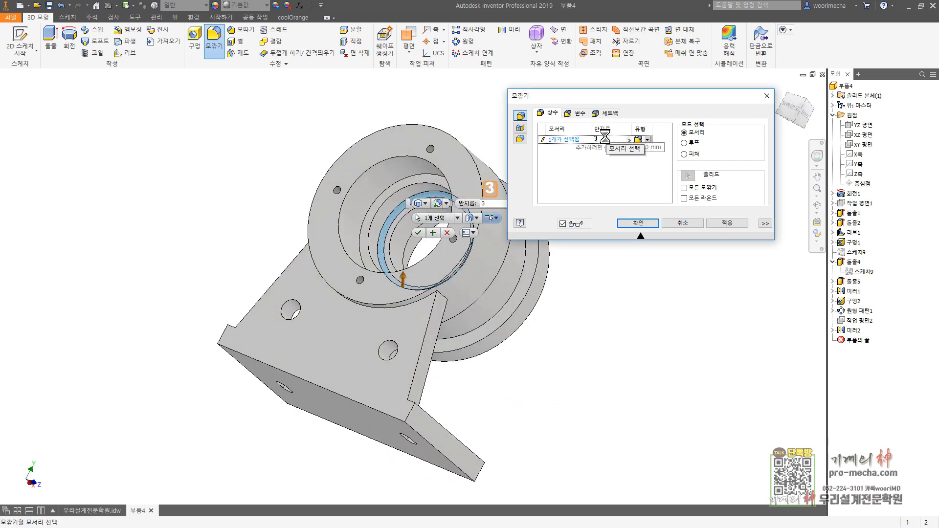
# Step: Add a second fillet set with a 0.6 mm radius on the bearing seat corner edges at both ends of the bore
pyautogui.click(592, 149)
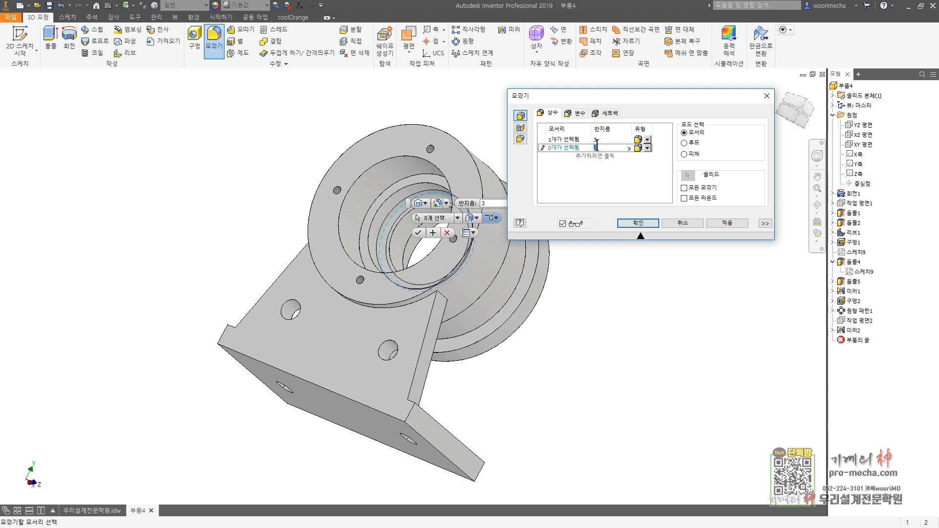
pyautogui.write('.6')
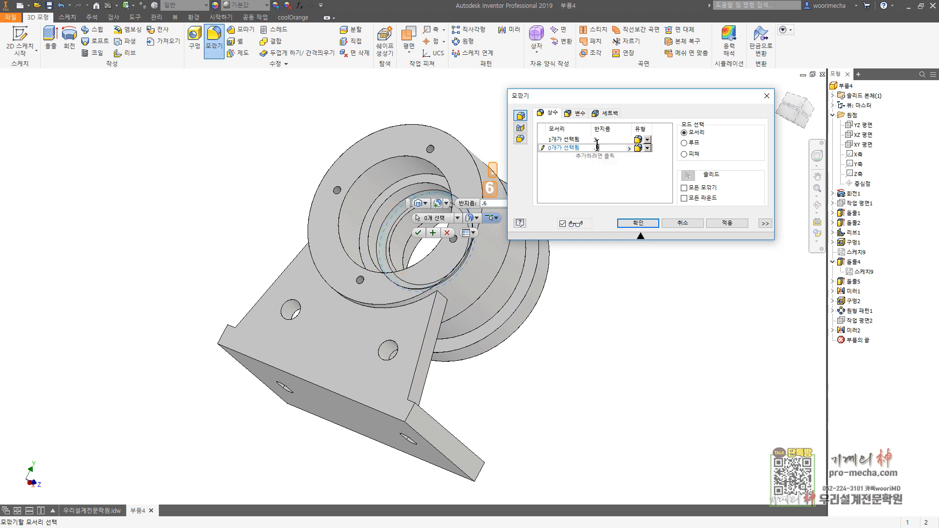
pyautogui.click(427, 180)
pyautogui.keyDown('shift'); pyautogui.moveTo(427, 180); pyautogui.dragTo(496, 280, button='middle'); pyautogui.keyUp('shift')
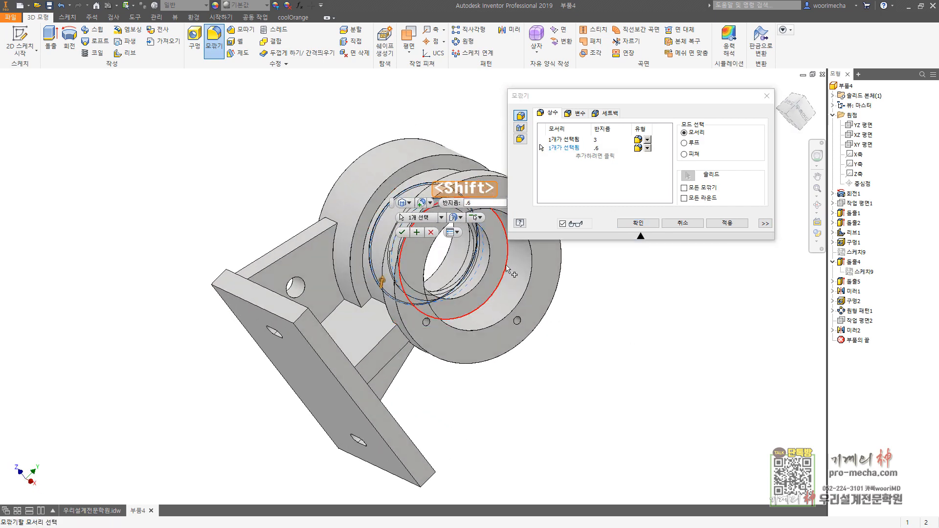
pyautogui.click(499, 282)
pyautogui.keyDown('shift'); pyautogui.moveTo(595, 306); pyautogui.dragTo(702, 295, button='middle'); pyautogui.keyUp('shift')
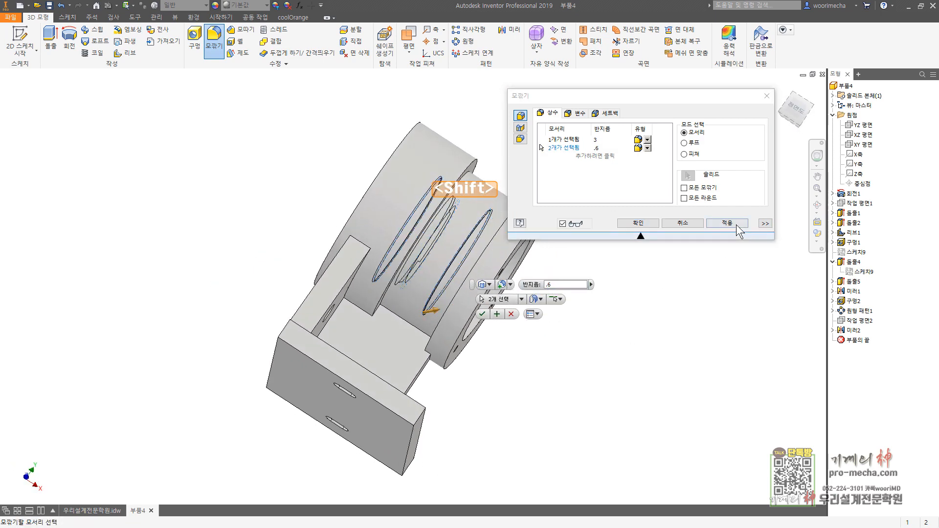
# Step: Add the cylinder's outer shoulder edges and the neck's corner edges to the 3 mm fillet set
pyautogui.click(563, 140)
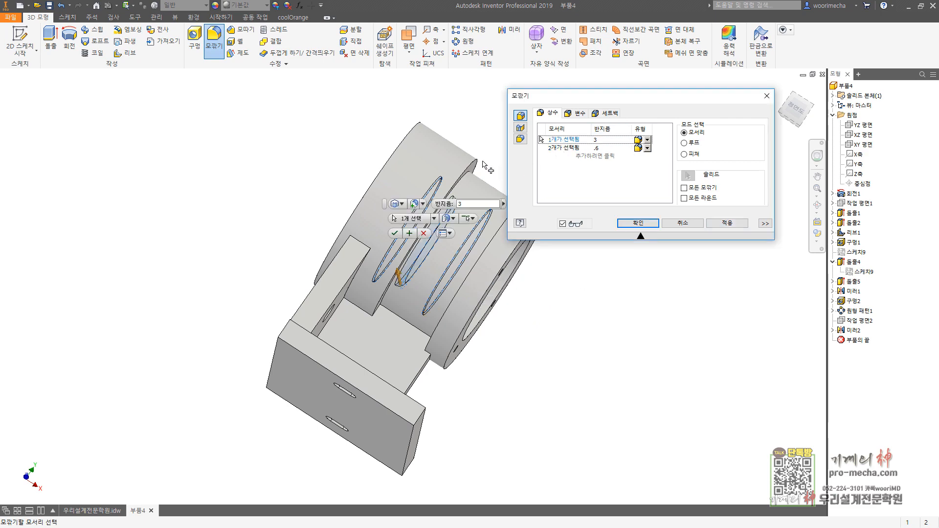
pyautogui.click(477, 159)
pyautogui.moveTo(473, 128); pyautogui.dragTo(370, 120, button='middle')
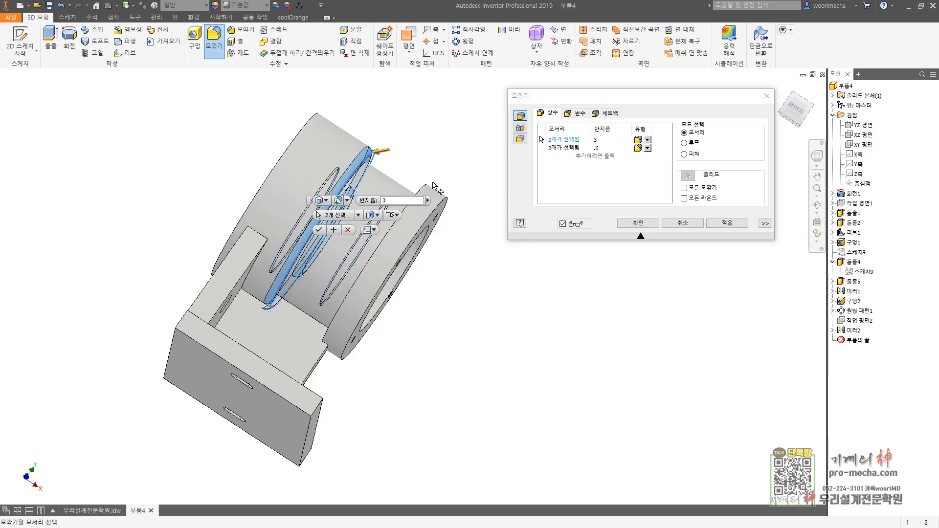
pyautogui.click(429, 187)
pyautogui.keyDown('shift'); pyautogui.moveTo(441, 162); pyautogui.dragTo(445, 176, button='middle'); pyautogui.keyUp('shift')
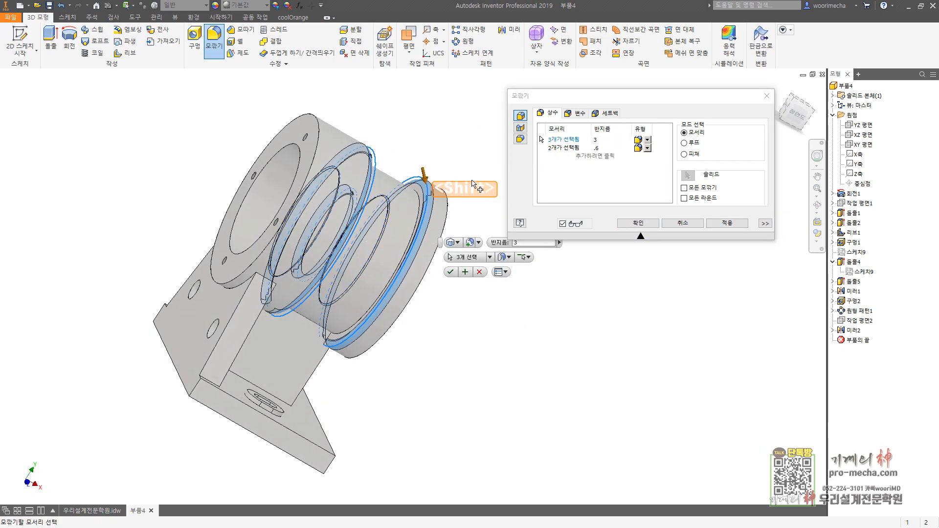
pyautogui.keyDown('shift'); pyautogui.click(372, 155); pyautogui.keyUp('shift')
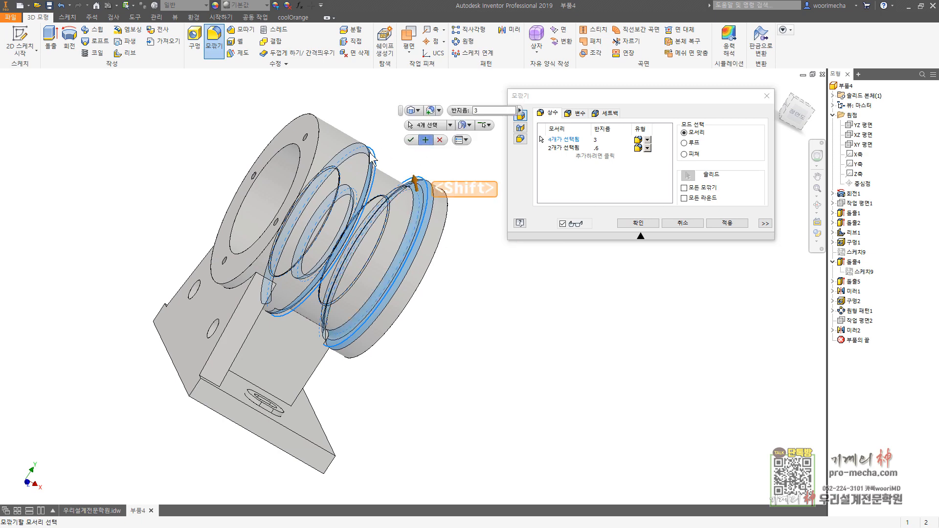
pyautogui.keyDown('shift'); pyautogui.moveTo(371, 156); pyautogui.dragTo(359, 174, button='middle'); pyautogui.keyUp('shift')
pyautogui.keyDown('shift'); pyautogui.click(347, 169); pyautogui.keyUp('shift')
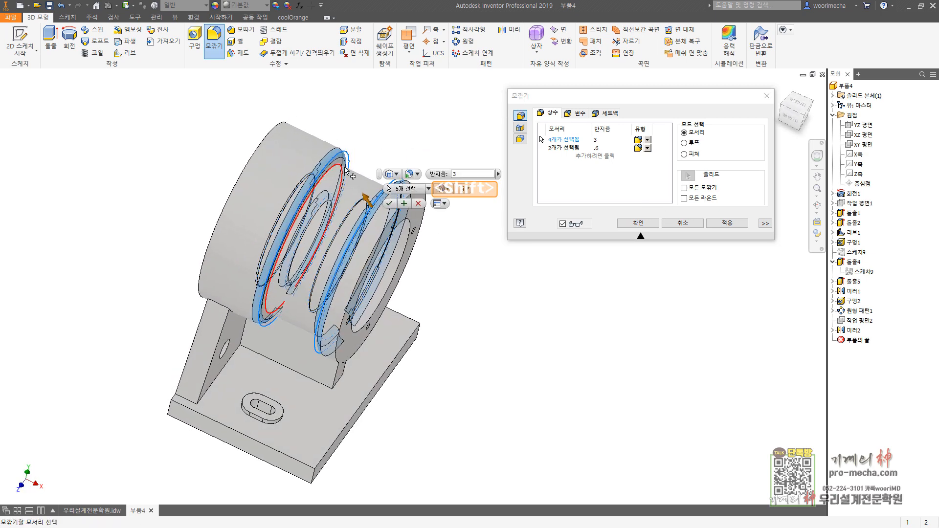
# Step: Add the web's sloped side edges, the rib's front edges and the rib-to-web corner edges to the 3 mm fillet set
pyautogui.moveTo(200, 332); pyautogui.dragTo(195, 246, button='middle')
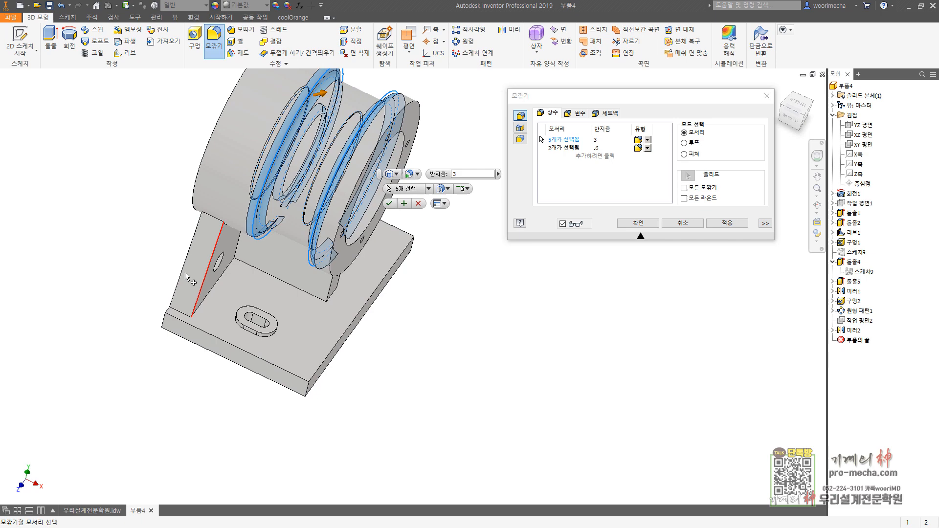
pyautogui.click(195, 247)
pyautogui.click(215, 243)
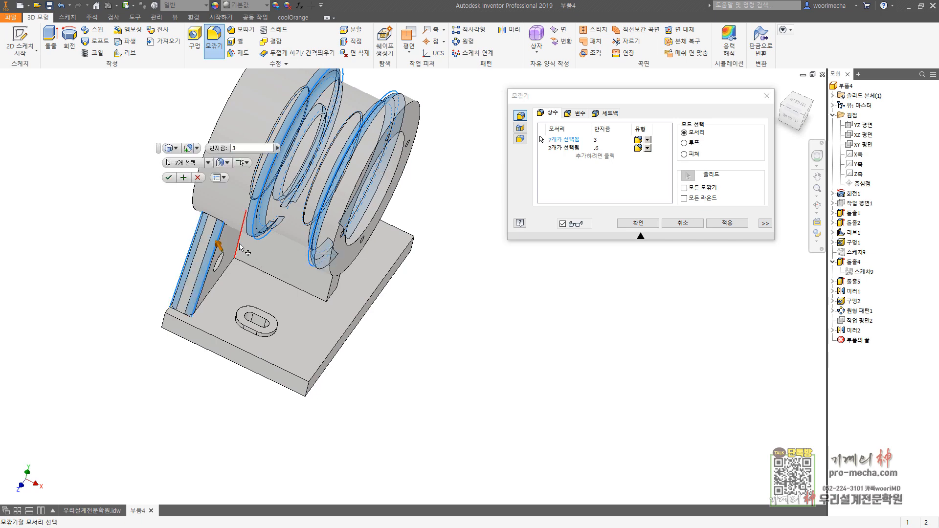
pyautogui.click(239, 244)
pyautogui.click(331, 282)
pyautogui.keyDown('shift'); pyautogui.moveTo(427, 283); pyautogui.dragTo(358, 280, button='middle'); pyautogui.keyUp('shift')
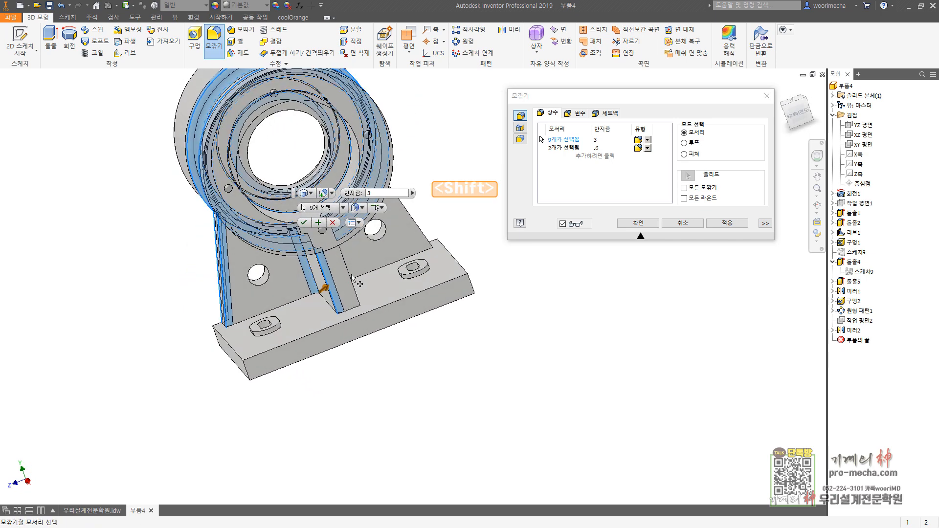
pyautogui.click(353, 285)
pyautogui.keyDown('shift'); pyautogui.moveTo(430, 333); pyautogui.dragTo(360, 248, button='middle'); pyautogui.keyUp('shift')
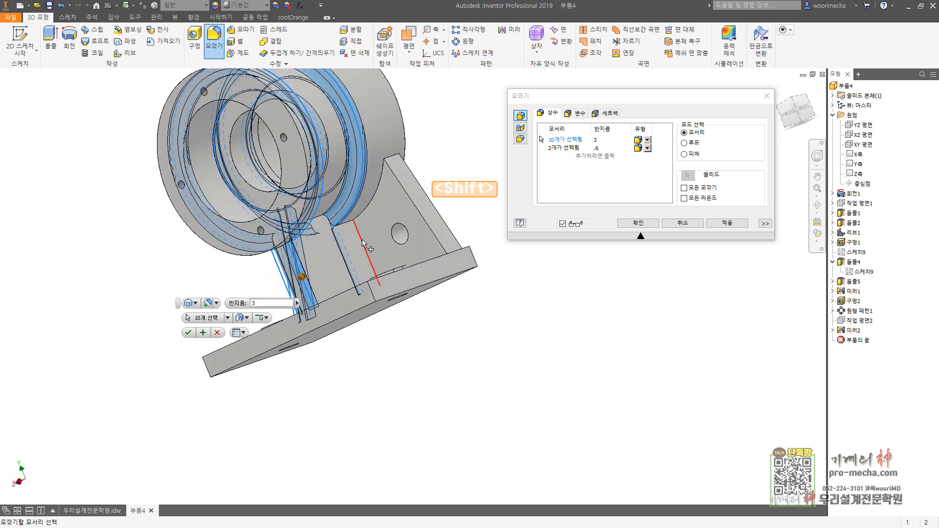
pyautogui.click(363, 243)
pyautogui.click(401, 165)
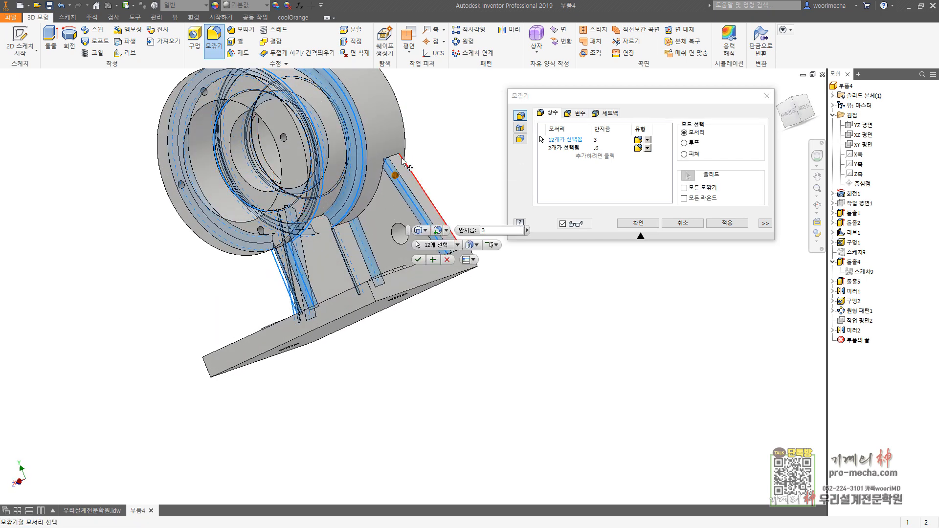
pyautogui.click(402, 165)
# Step: Add the base edges of both raised slot pads to the 3 mm fillet set
pyautogui.keyDown('shift'); pyautogui.moveTo(401, 164); pyautogui.dragTo(404, 303, button='middle'); pyautogui.keyUp('shift')
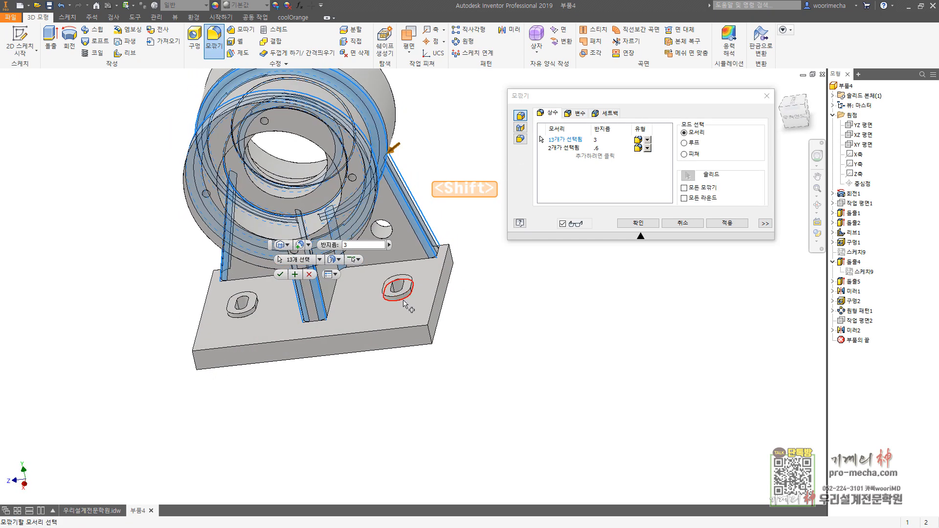
pyautogui.click(404, 303)
pyautogui.click(246, 314)
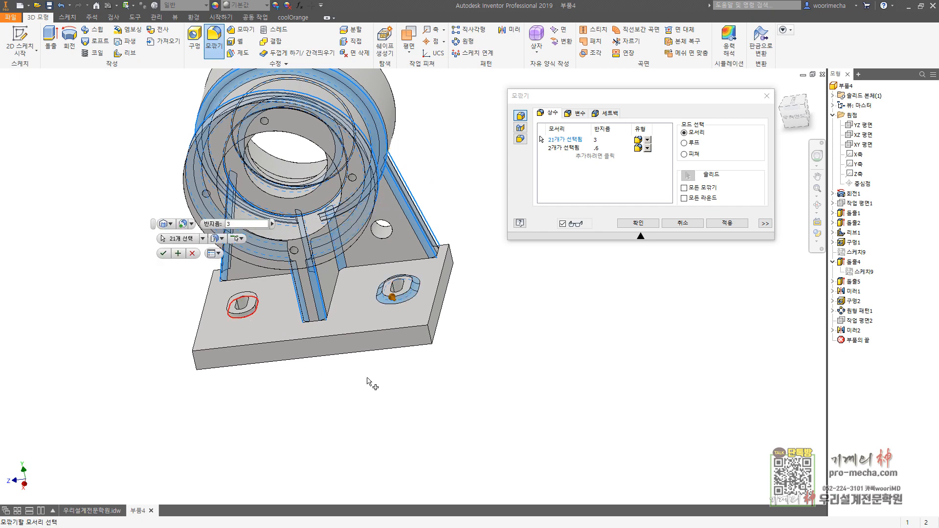
# Step: Add the base plate's four vertical corner edges to the 3 mm fillet set and apply all the fillets
pyautogui.click(427, 336)
pyautogui.click(455, 259)
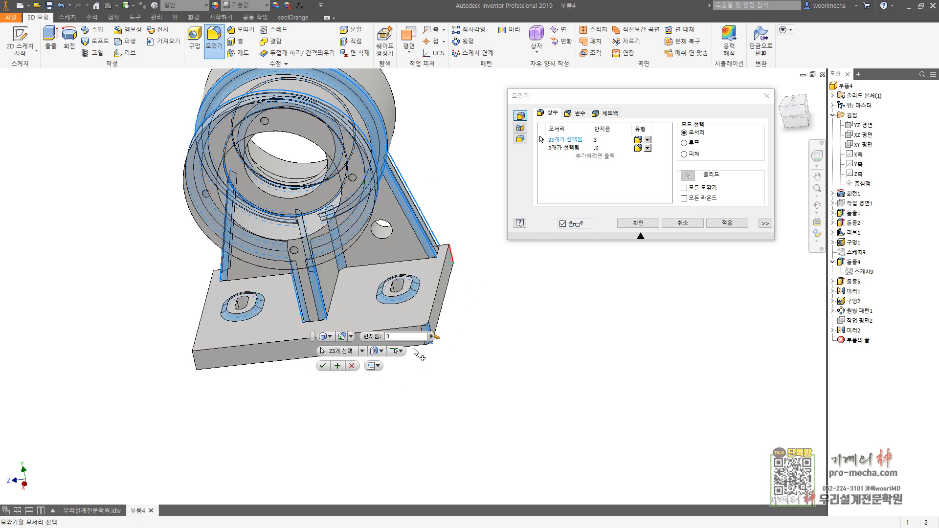
pyautogui.keyDown('shift'); pyautogui.moveTo(417, 350); pyautogui.dragTo(251, 371, button='middle'); pyautogui.keyUp('shift')
pyautogui.click(249, 359)
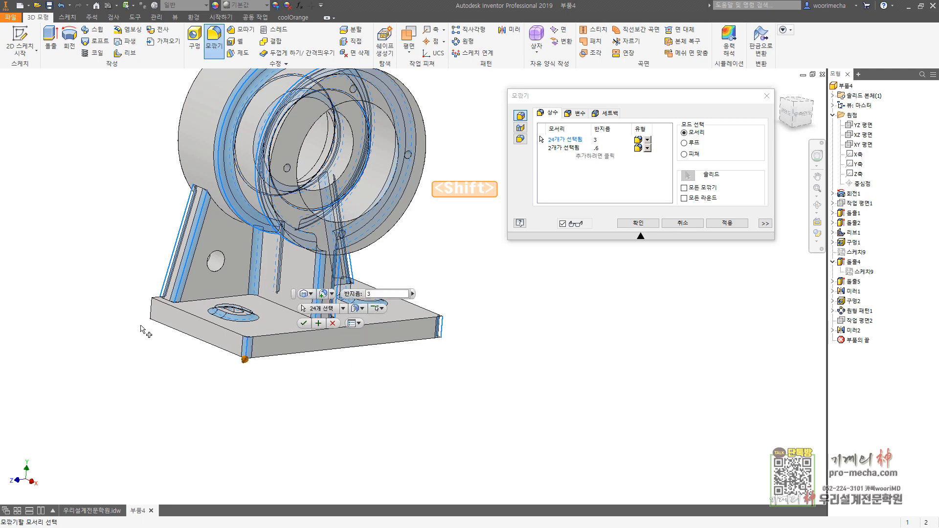
pyautogui.click(153, 317)
pyautogui.keyDown('shift'); pyautogui.moveTo(263, 419); pyautogui.dragTo(633, 360, button='middle'); pyautogui.keyUp('shift')
pyautogui.click(728, 224)
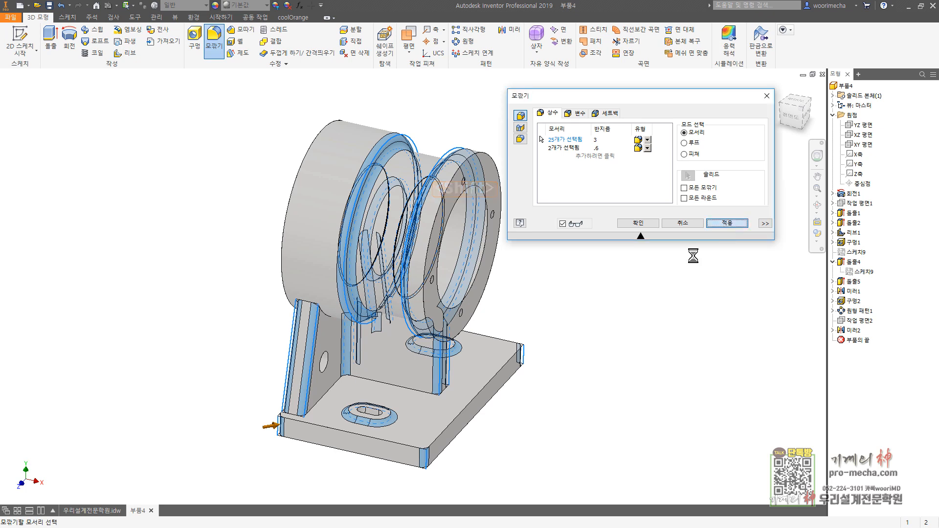
# Step: Fillet the base plate's upper perimeter edges with a 3 mm radius
pyautogui.click(501, 370)
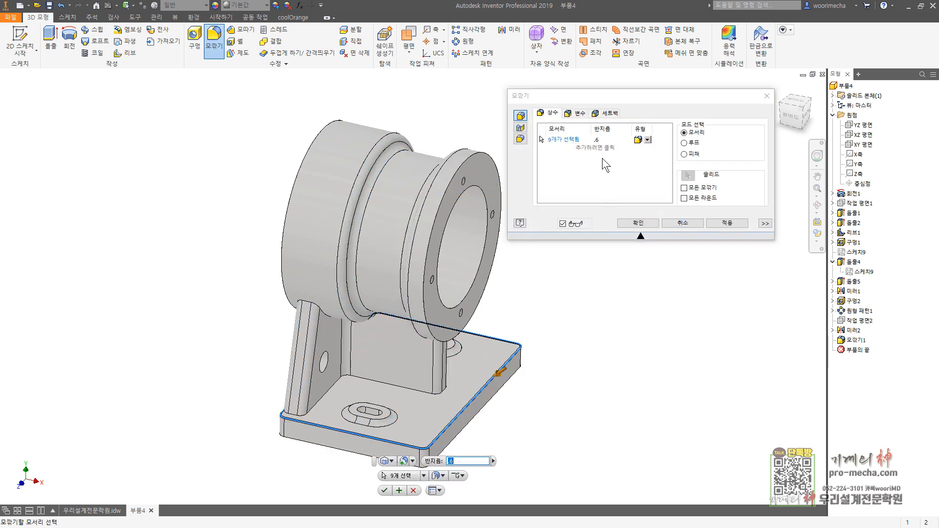
pyautogui.click(607, 139)
pyautogui.write('3')
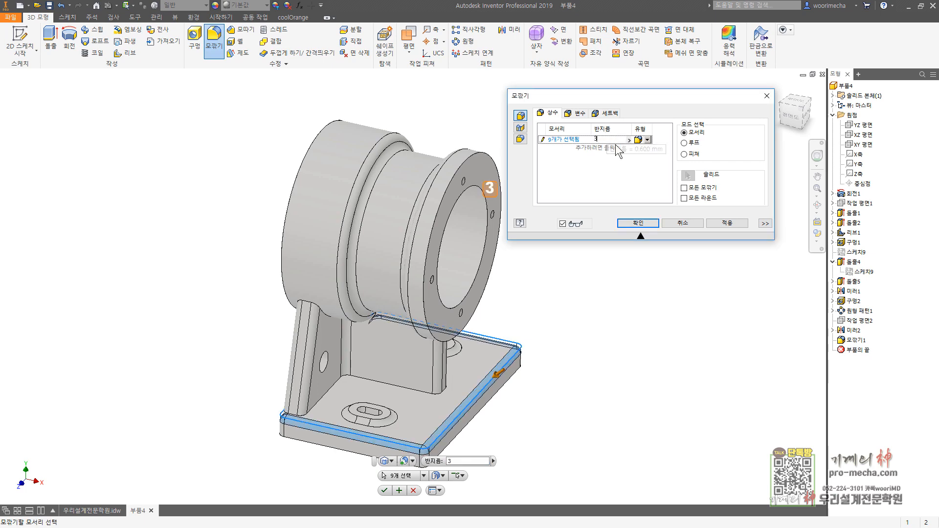
pyautogui.click(728, 222)
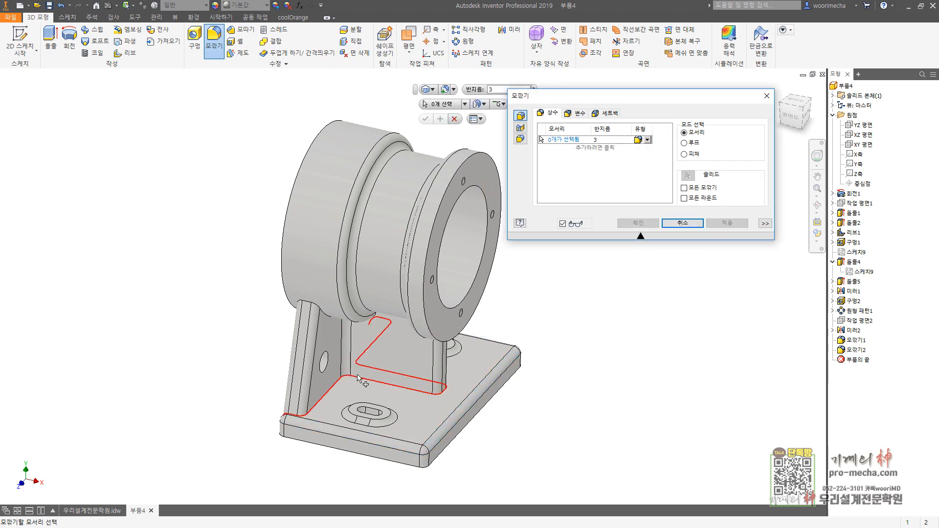
# Step: Fillet the edges where the web and rib meet the base plate with a 3 mm radius
pyautogui.click(443, 375)
pyautogui.keyDown('shift'); pyautogui.moveTo(442, 375); pyautogui.dragTo(407, 392, button='middle'); pyautogui.keyUp('shift')
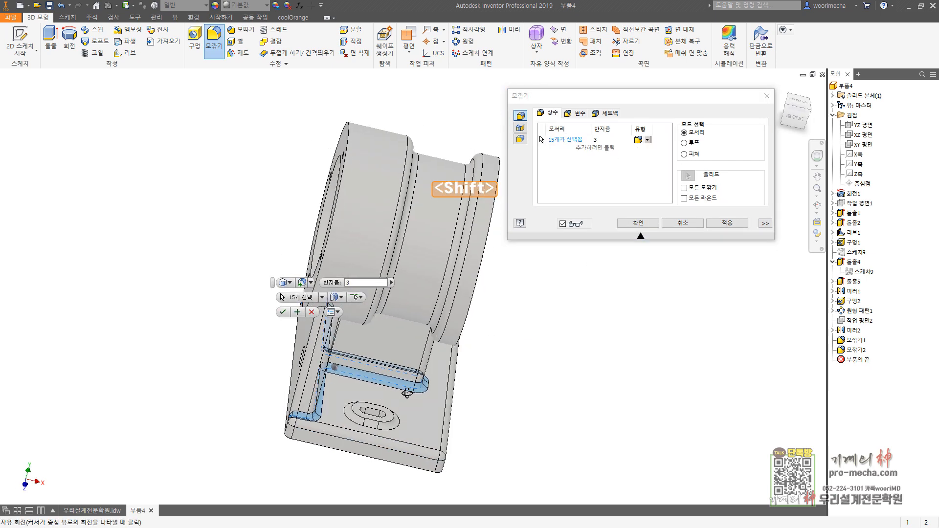
pyautogui.click(725, 222)
# Step: Fillet the edges where the web and rib meet the cylinder with a 3 mm radius and finish the fillets
pyautogui.keyDown('shift'); pyautogui.moveTo(514, 367); pyautogui.dragTo(472, 350, button='middle'); pyautogui.keyUp('shift')
pyautogui.click(359, 320)
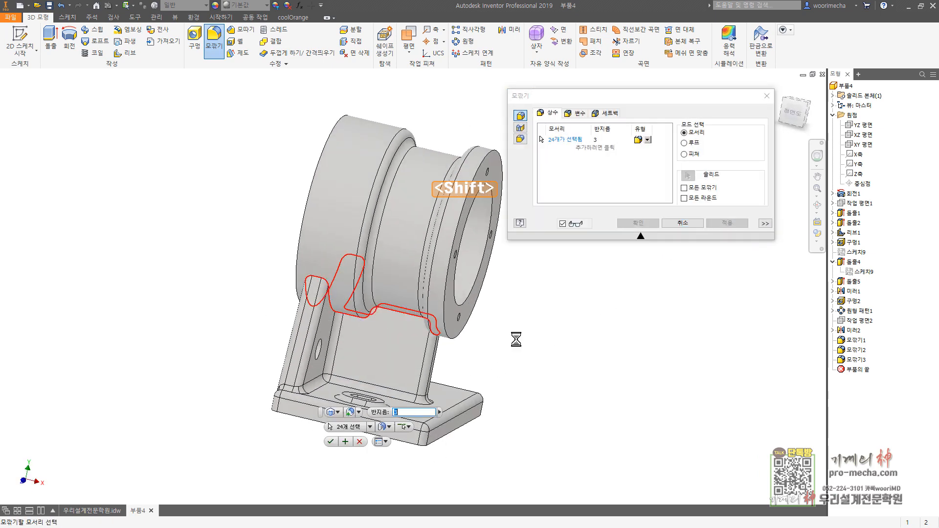
pyautogui.click(717, 223)
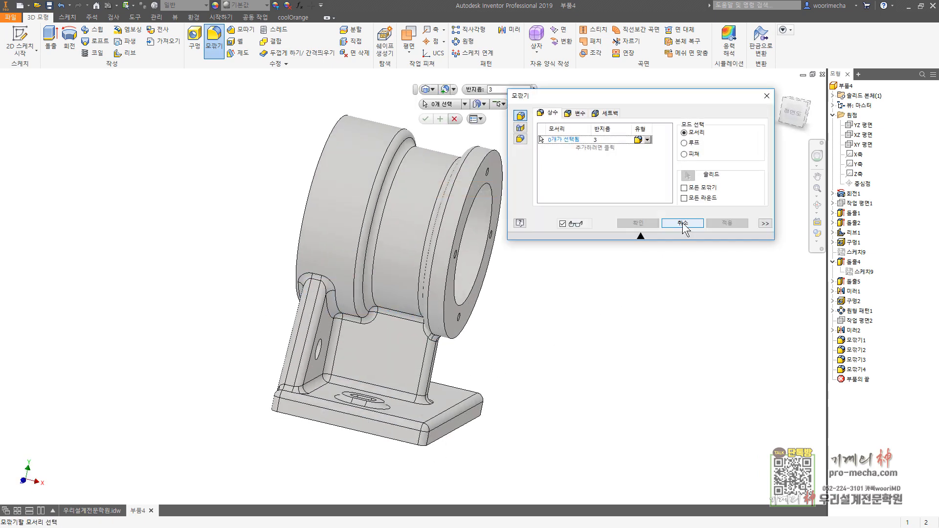
pyautogui.click(682, 223)
pyautogui.press('F6')
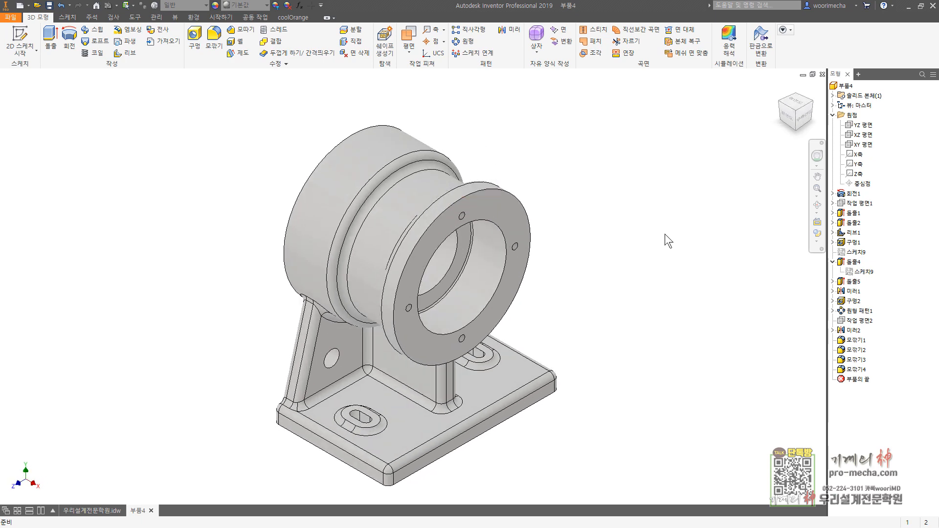
# Step: Calculate the part's physical properties with the requested accuracy set to very high (매우 높음)
pyautogui.rightClick(845, 86)
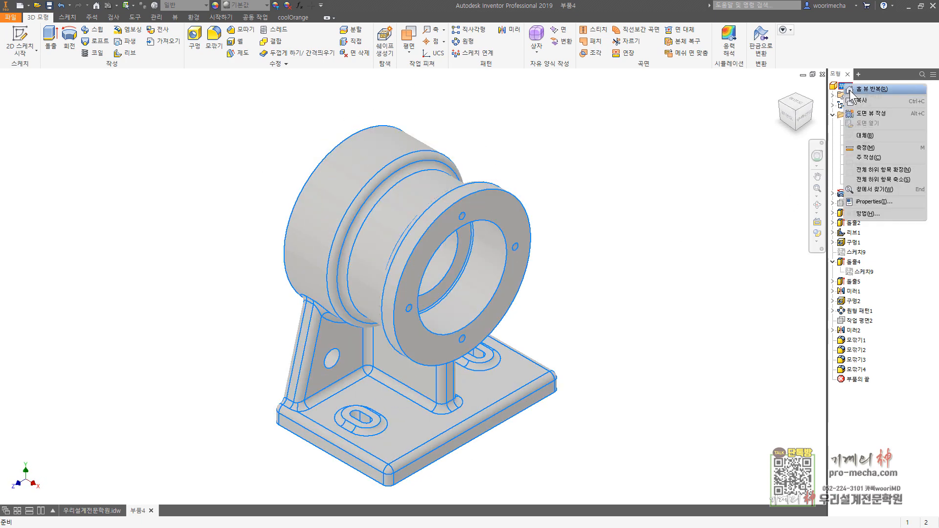
pyautogui.click(864, 201)
pyautogui.click(510, 130)
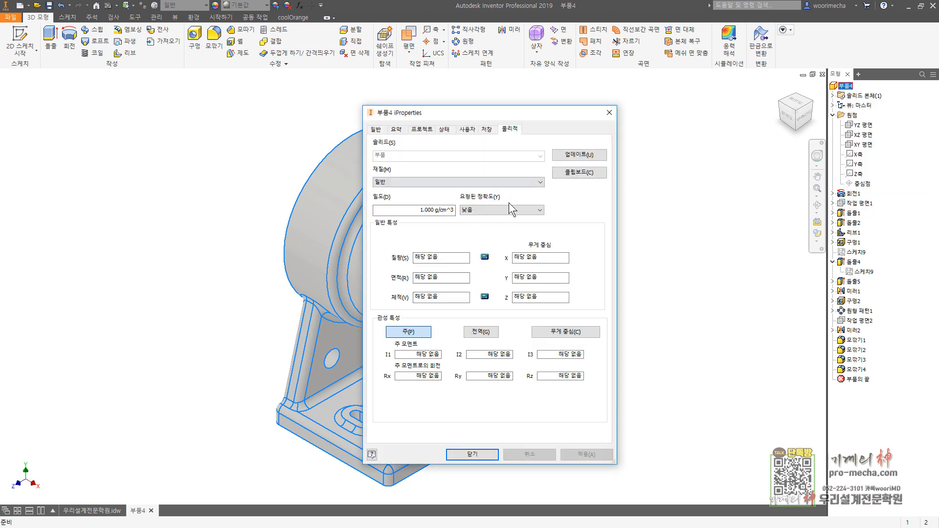
pyautogui.click(501, 210)
pyautogui.click(477, 247)
pyautogui.click(576, 155)
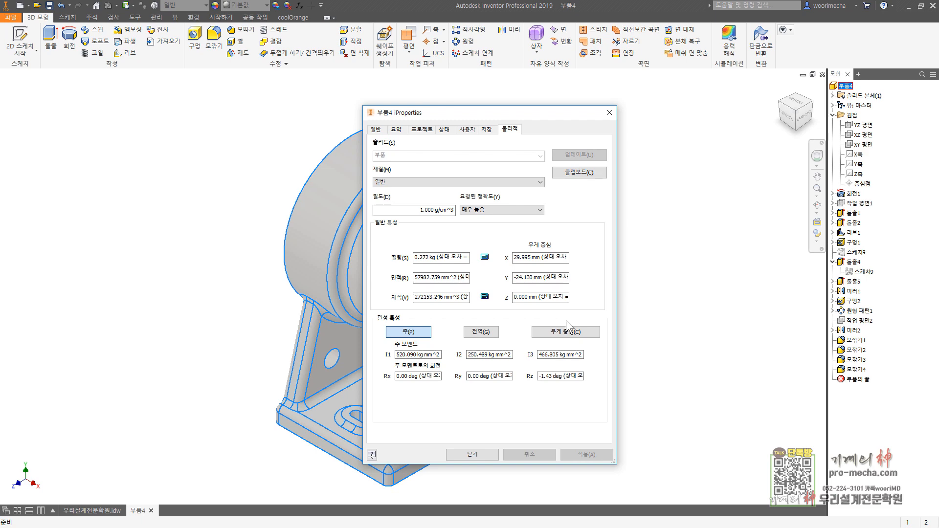
pyautogui.click(488, 454)
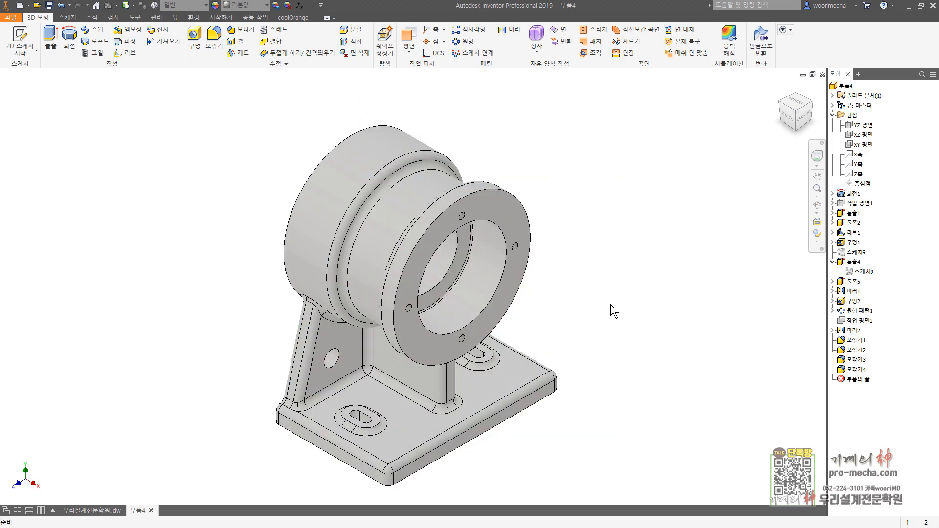
# Step: Save the part on the desktop under the name 본체
pyautogui.click(10, 17)
pyautogui.click(43, 120)
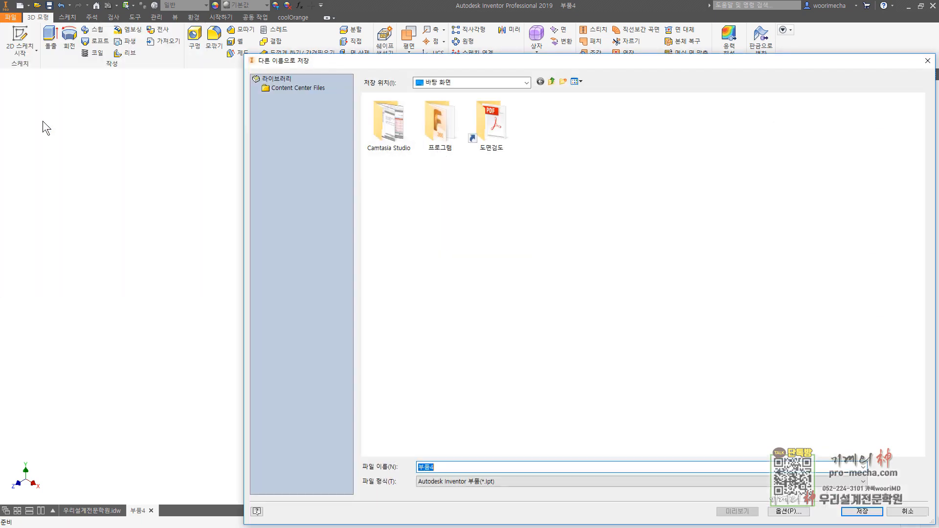
pyautogui.write('q')
pyautogui.press('BackSpace')
pyautogui.write('cp')
pyautogui.press('Return')
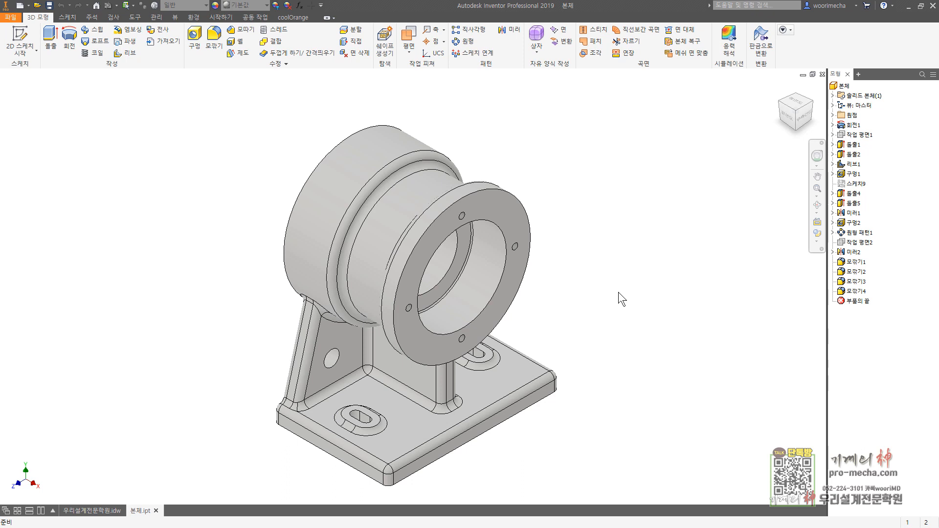
# Step: In the 우리설계전문학원.idw drawing, insert the 우리설계전문학원 border and change its sheet text to "시트 : A3", saving the border edit
pyautogui.click(102, 510)
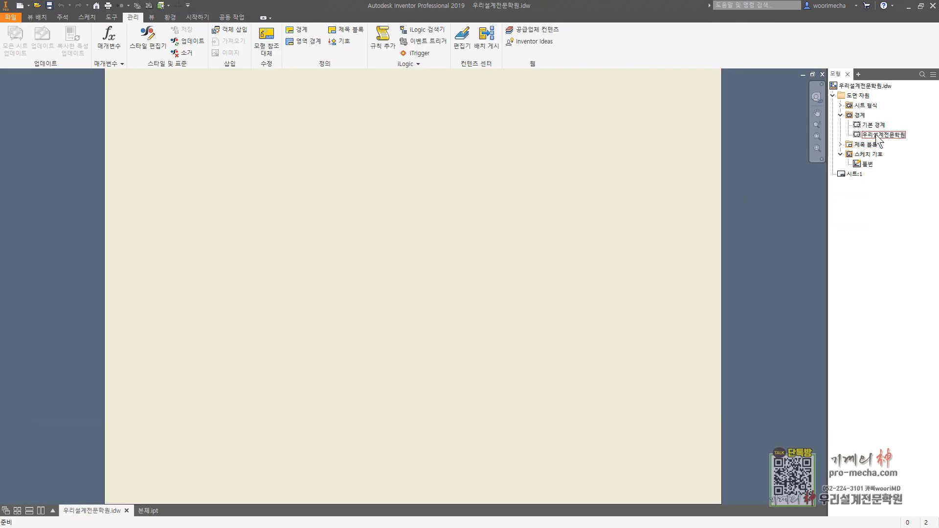
pyautogui.doubleClick(876, 135)
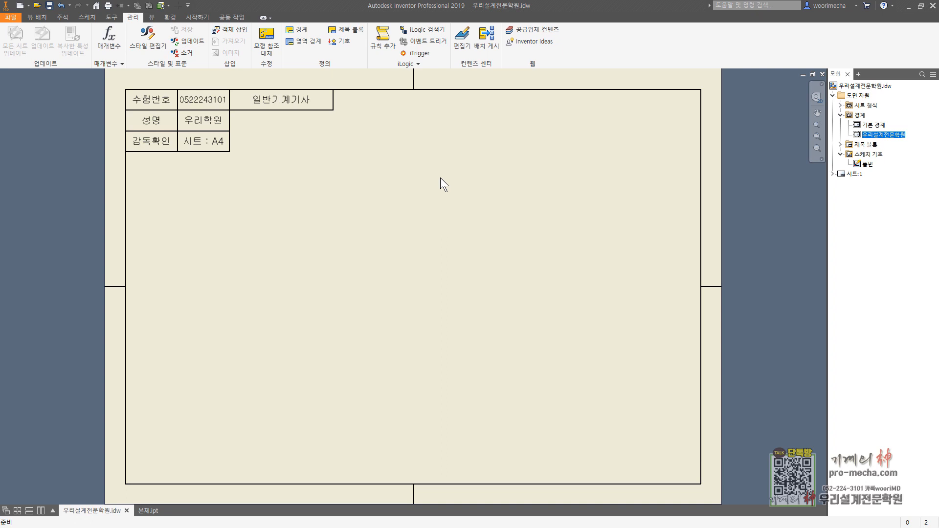
pyautogui.rightClick(864, 134)
pyautogui.click(883, 172)
pyautogui.scroll(4, 220, 151)
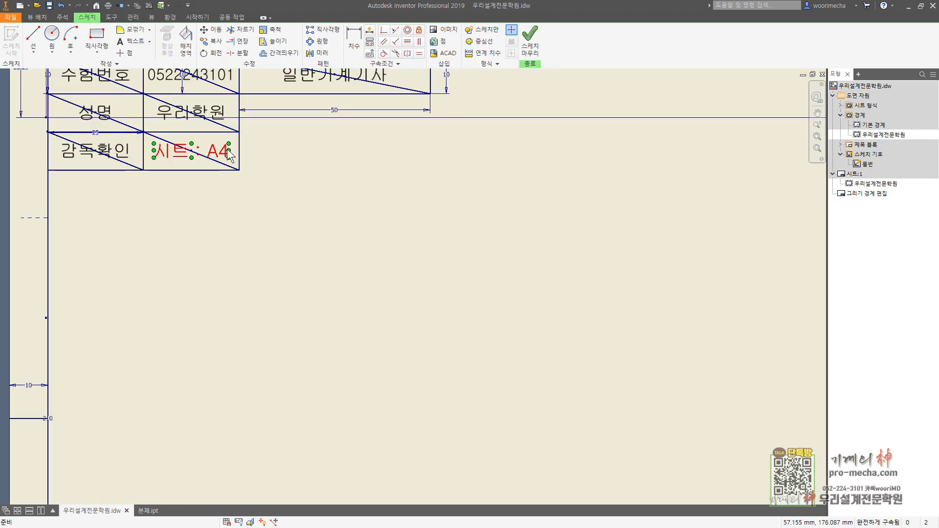
pyautogui.doubleClick(218, 151)
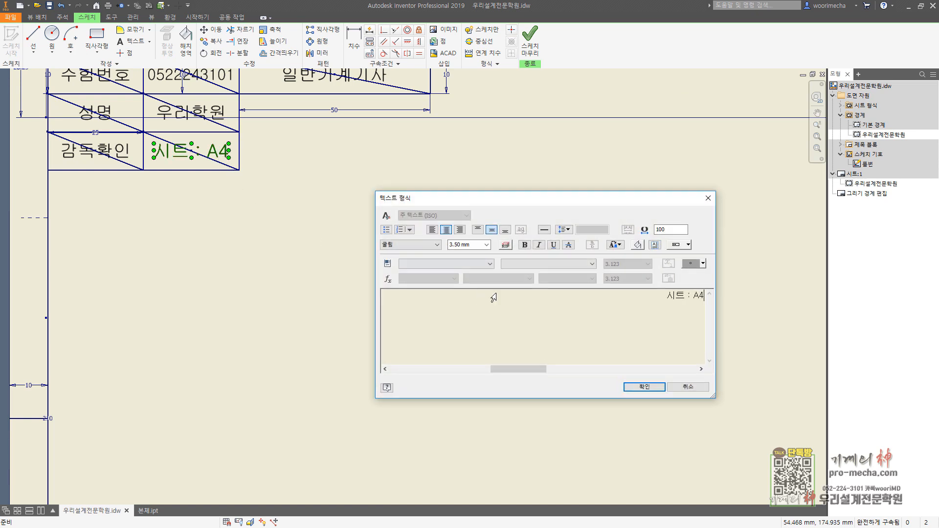
pyautogui.press('BackSpace')
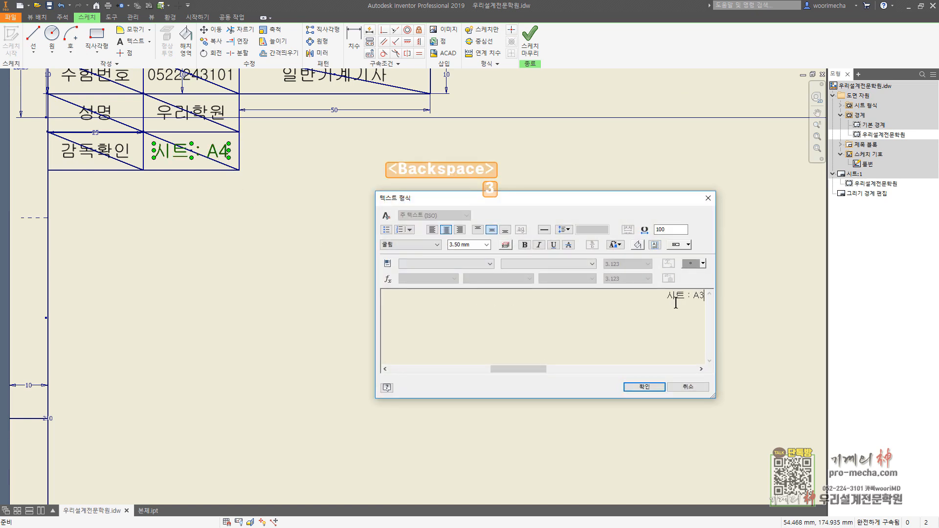
pyautogui.write('3')
pyautogui.click(644, 387)
pyautogui.click(530, 39)
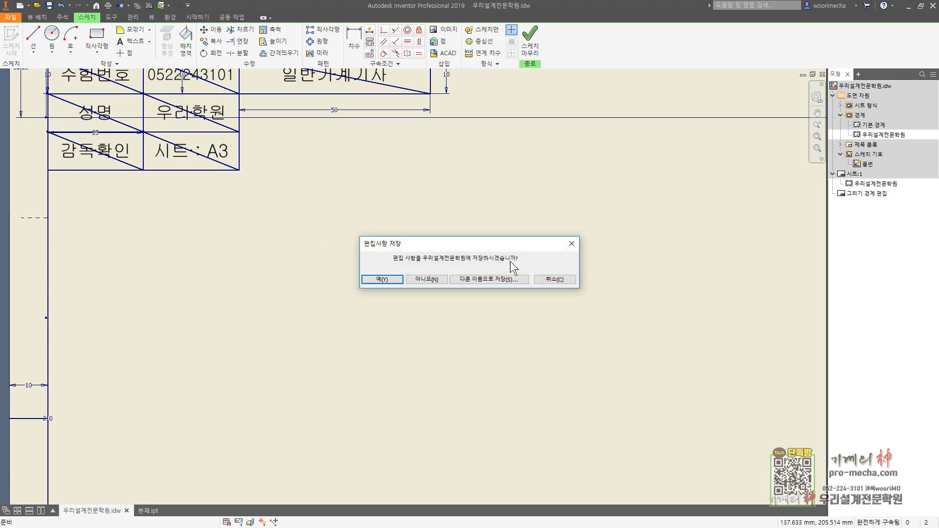
pyautogui.click(384, 280)
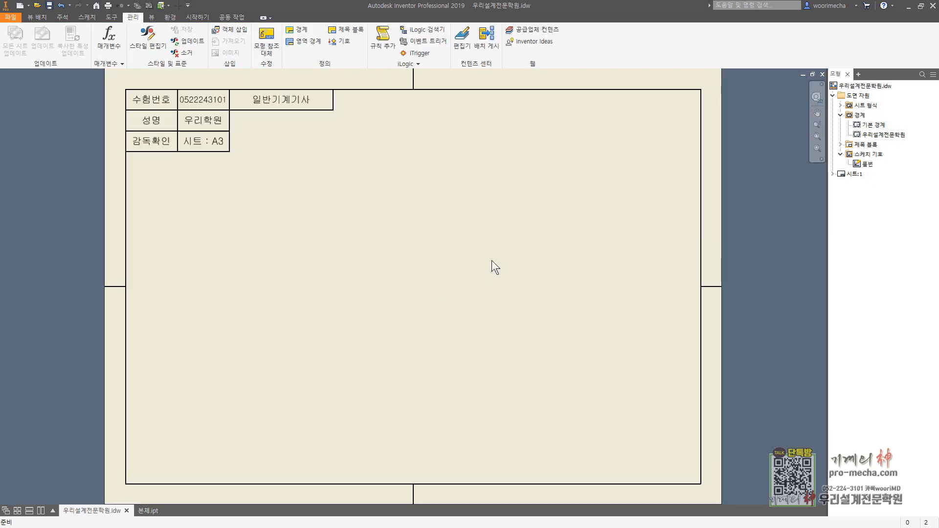
# Step: Change the drawing sheet's size to A3
pyautogui.rightClick(852, 174)
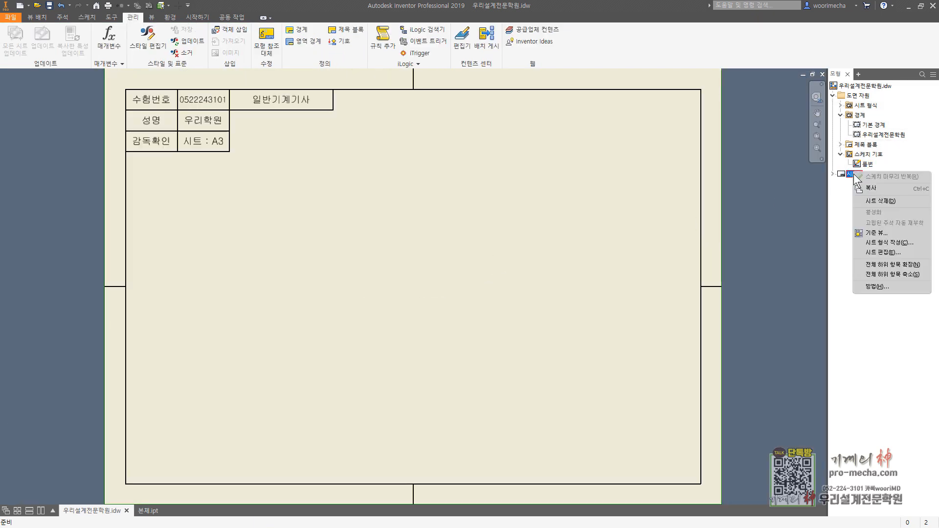
pyautogui.click(885, 252)
pyautogui.click(36, 134)
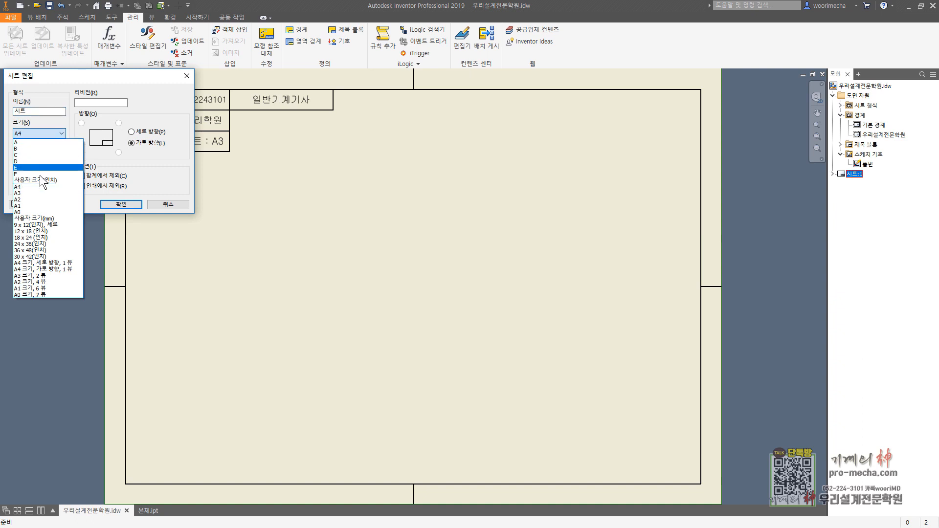
pyautogui.click(43, 194)
pyautogui.click(121, 205)
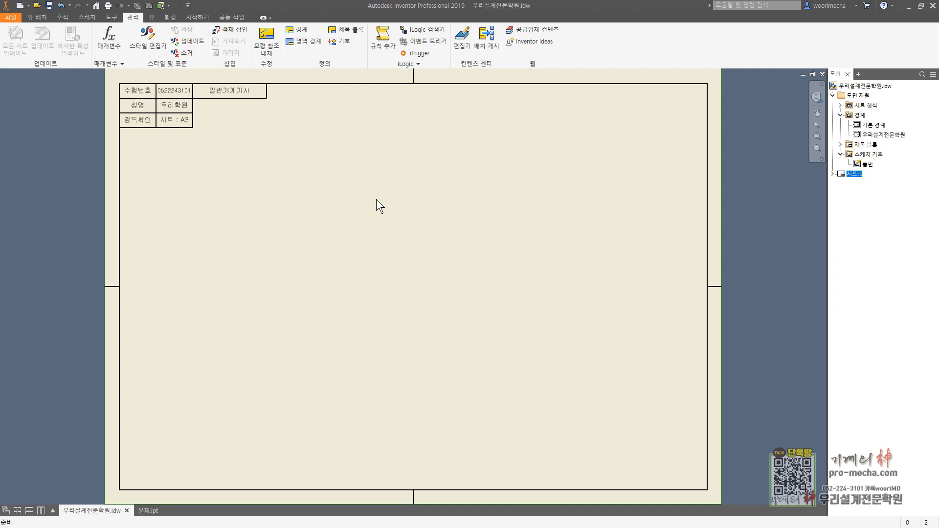
pyautogui.press('Escape')
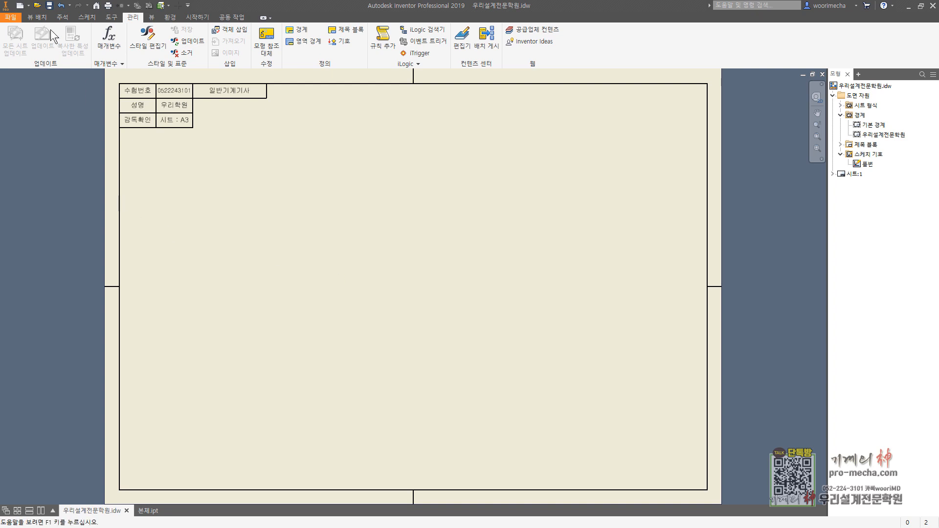
pyautogui.click(39, 18)
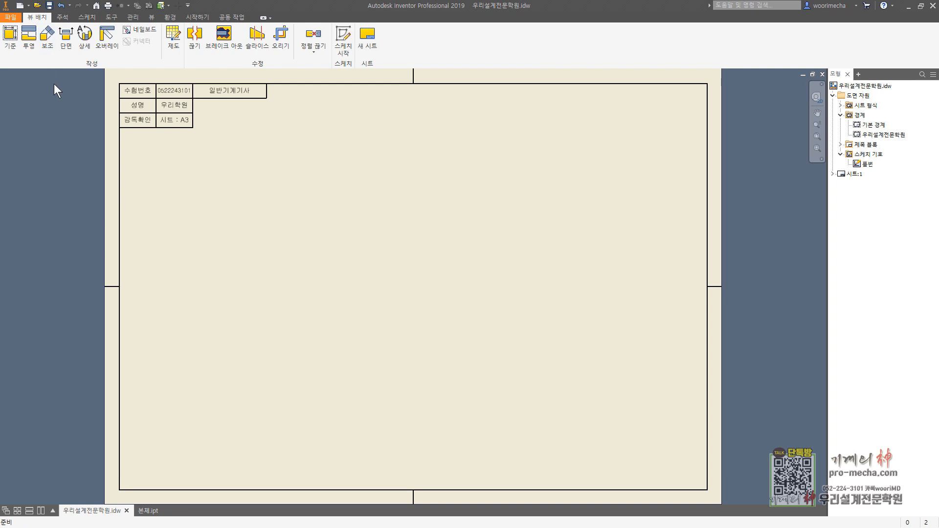
pyautogui.click(19, 40)
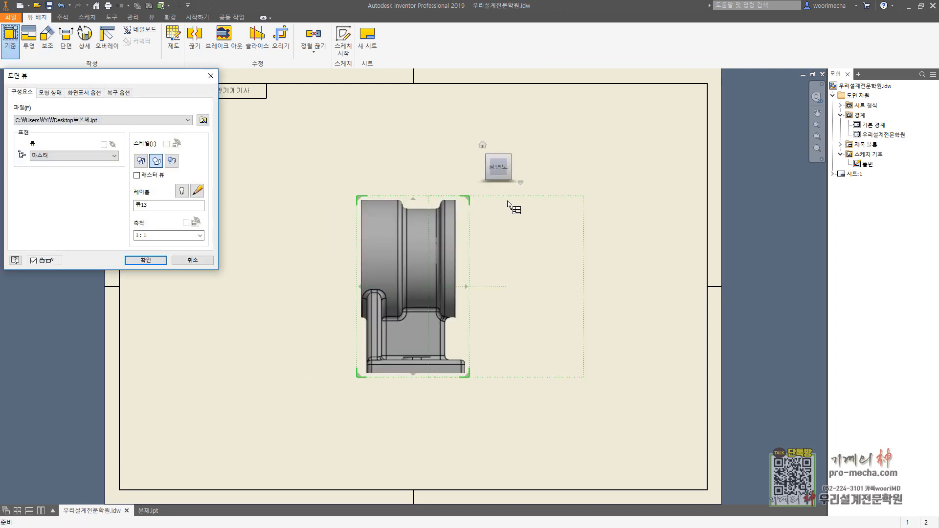
pyautogui.click(516, 166)
pyautogui.moveTo(430, 288); pyautogui.dragTo(563, 340)
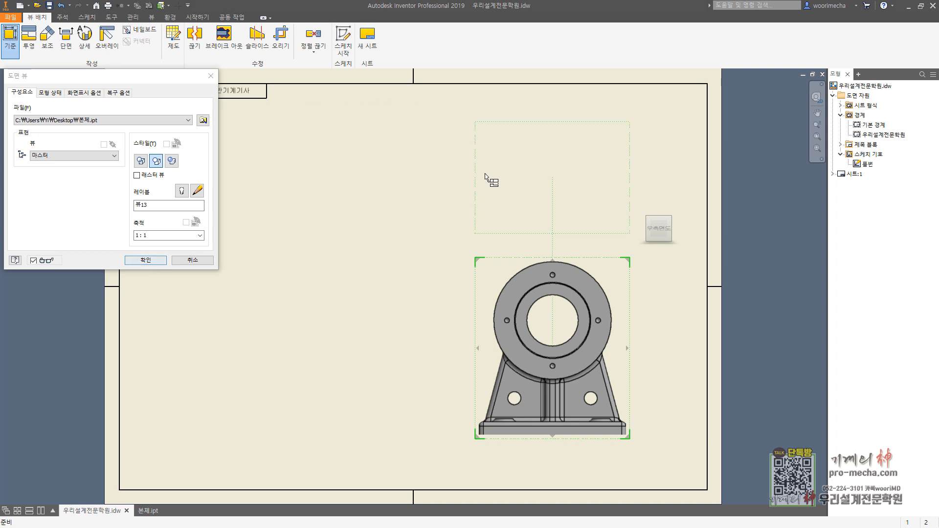
pyautogui.click(575, 155)
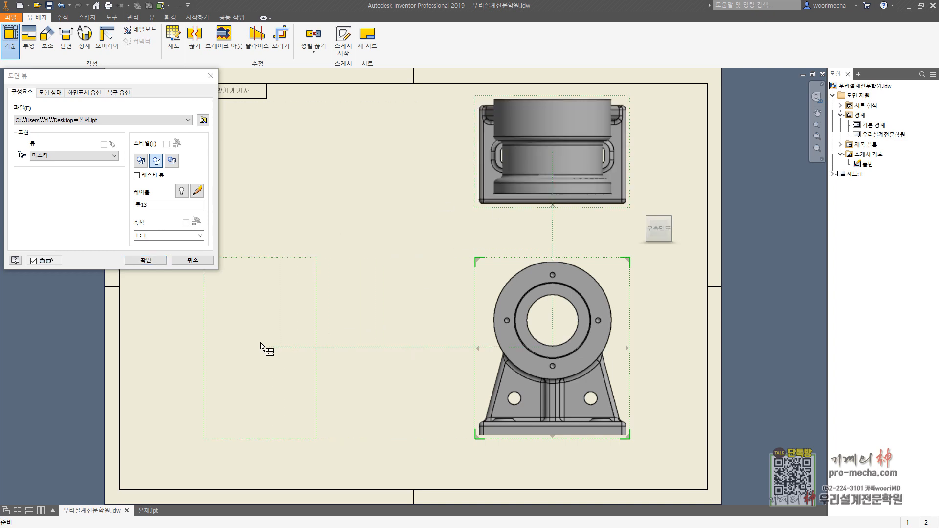
pyautogui.click(192, 260)
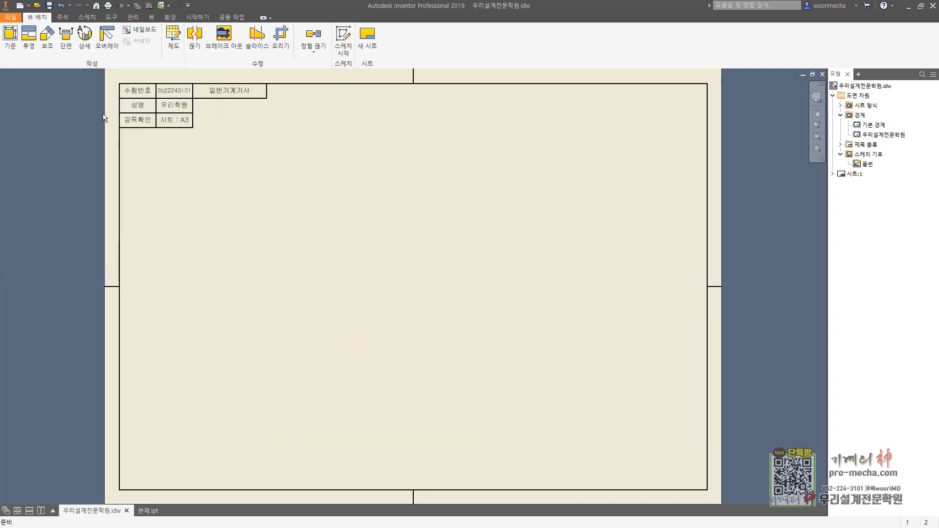
# Step: Place a 1:1 base view of 본체.ipt in right-side orientation at the lower right of the sheet, without projected views
pyautogui.click(9, 42)
pyautogui.click(515, 167)
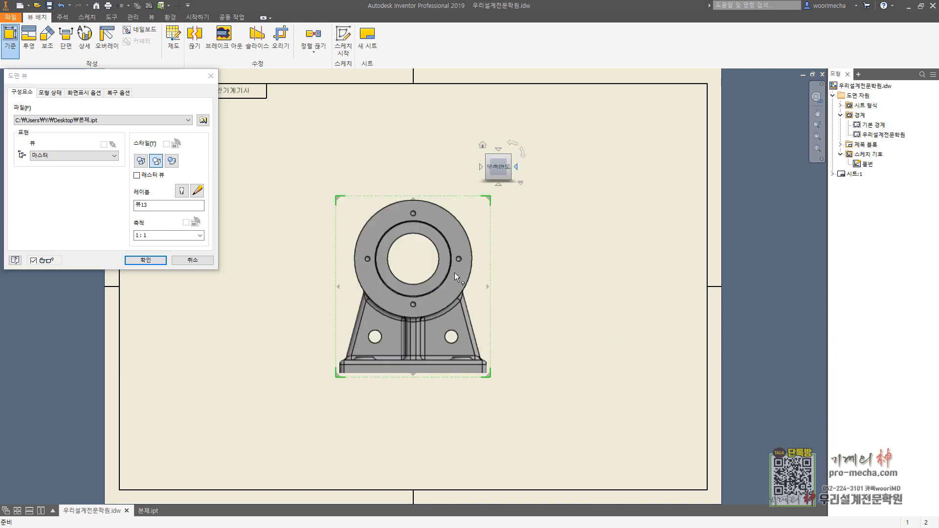
pyautogui.moveTo(442, 267); pyautogui.dragTo(566, 316)
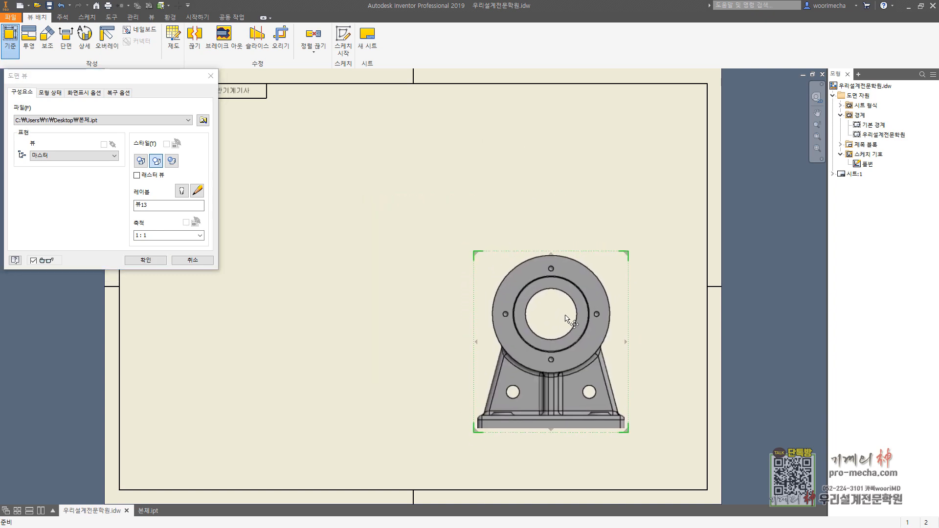
pyautogui.click(145, 260)
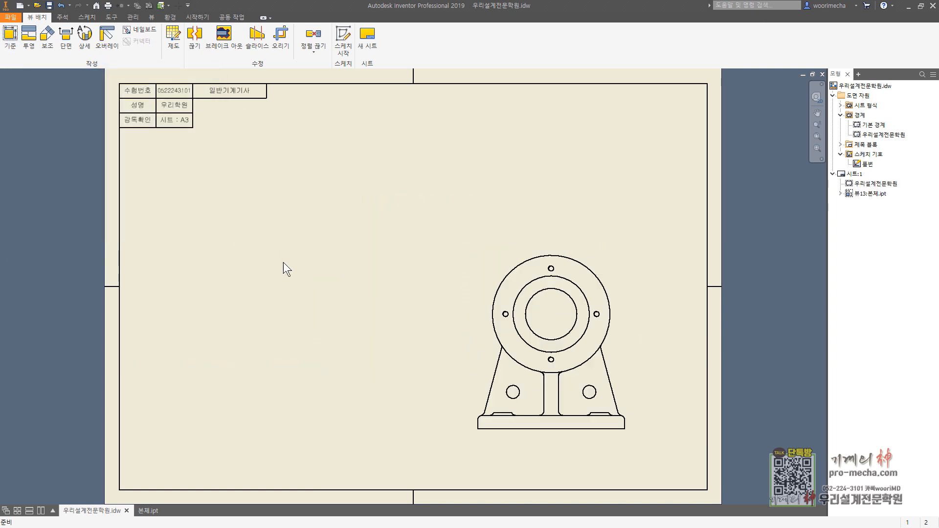
# Step: Place a 1:1 section view left of the base view, cut vertically through the flange centre, stepping left below the flange and down past the base
pyautogui.click(66, 37)
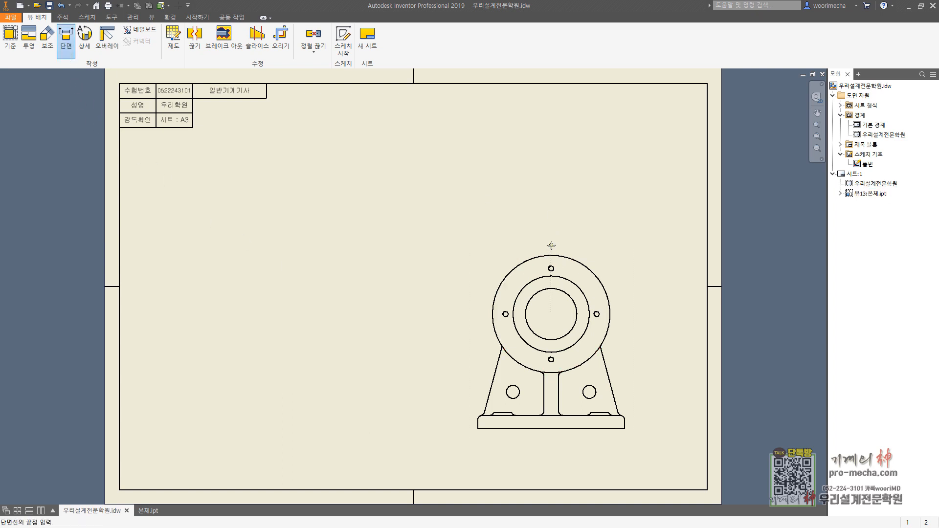
pyautogui.click(551, 243)
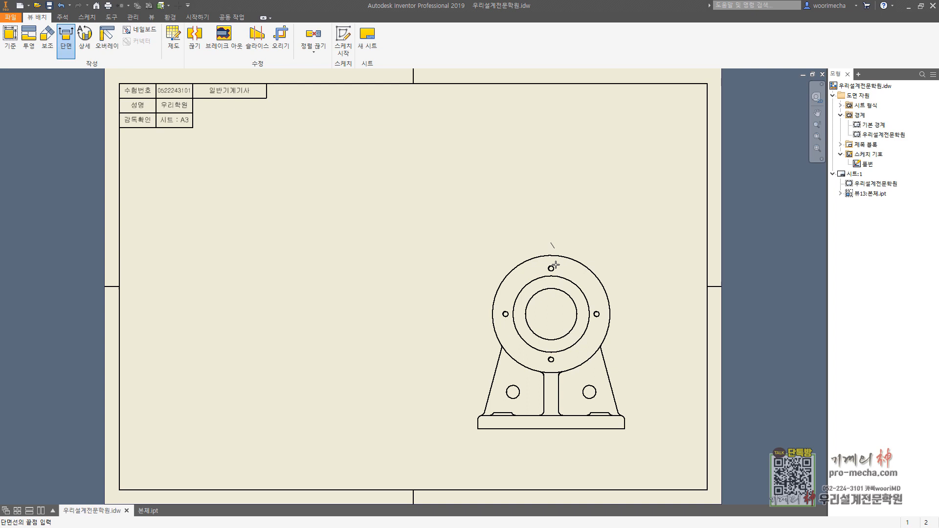
pyautogui.click(551, 376)
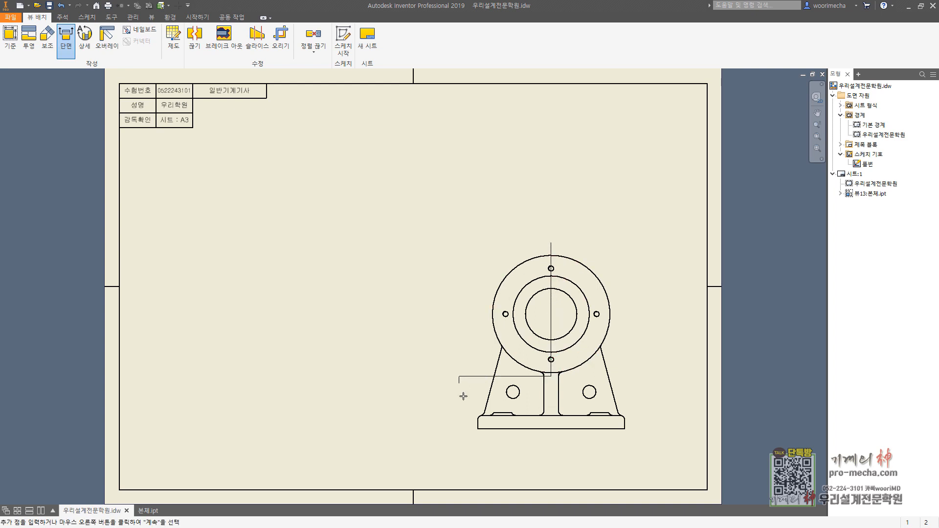
pyautogui.click(458, 446)
pyautogui.rightClick(458, 447)
pyautogui.click(494, 446)
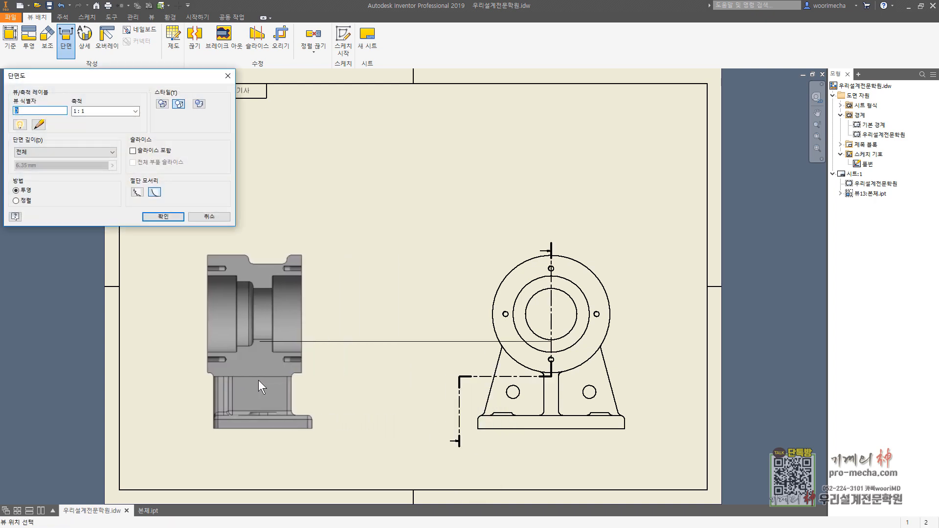
pyautogui.click(258, 380)
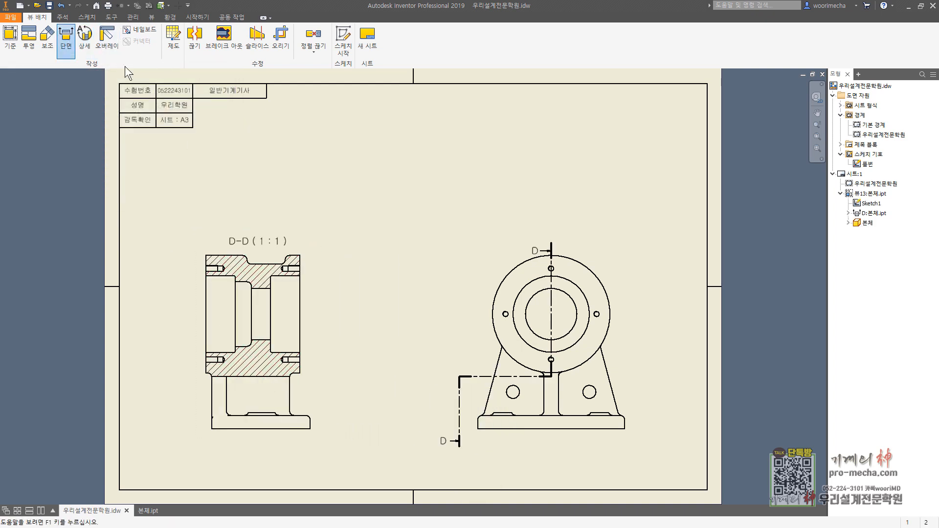
# Step: Place a 1:1 section view above the base view, cut horizontally through the two holes in the support web
pyautogui.click(522, 397)
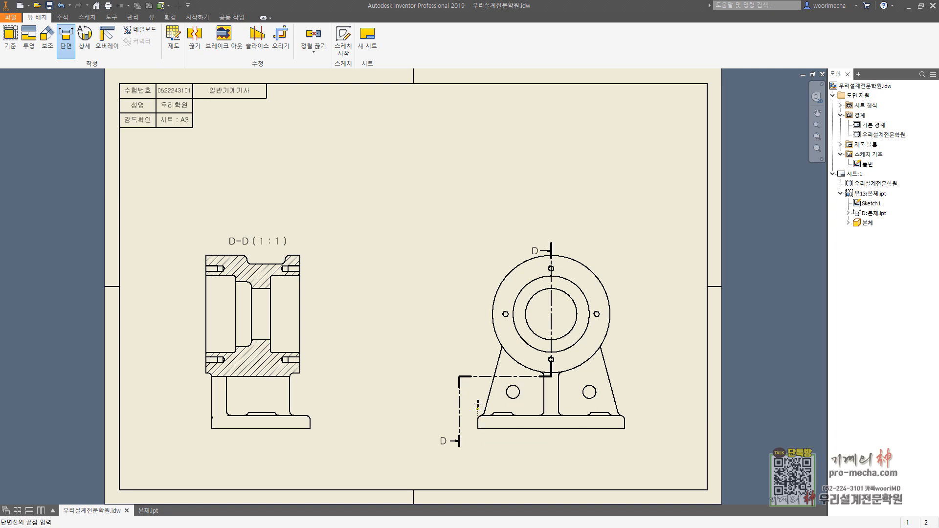
pyautogui.click(469, 392)
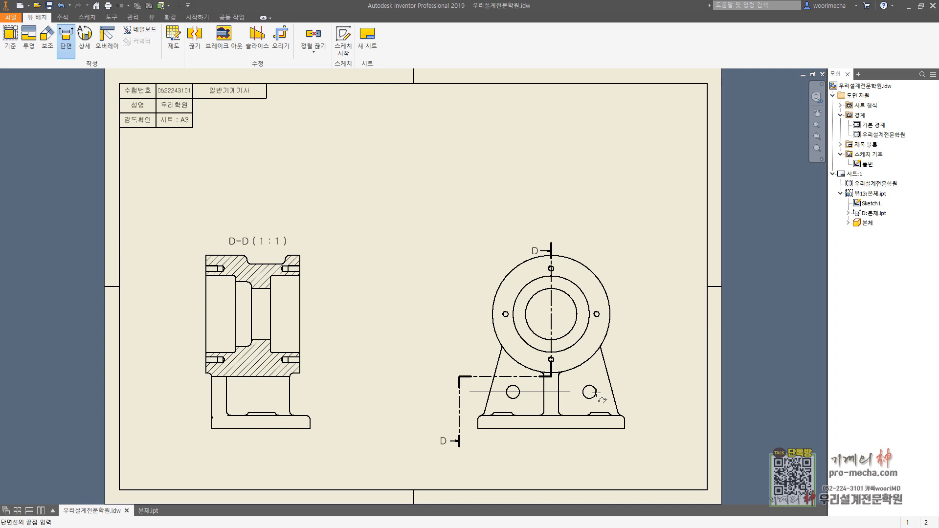
pyautogui.click(631, 392)
pyautogui.rightClick(632, 392)
pyautogui.click(663, 391)
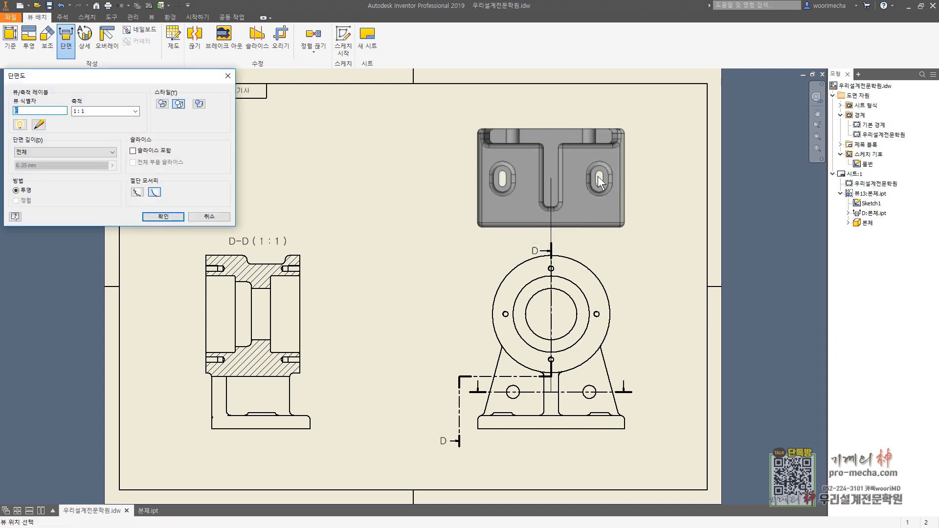
pyautogui.click(599, 175)
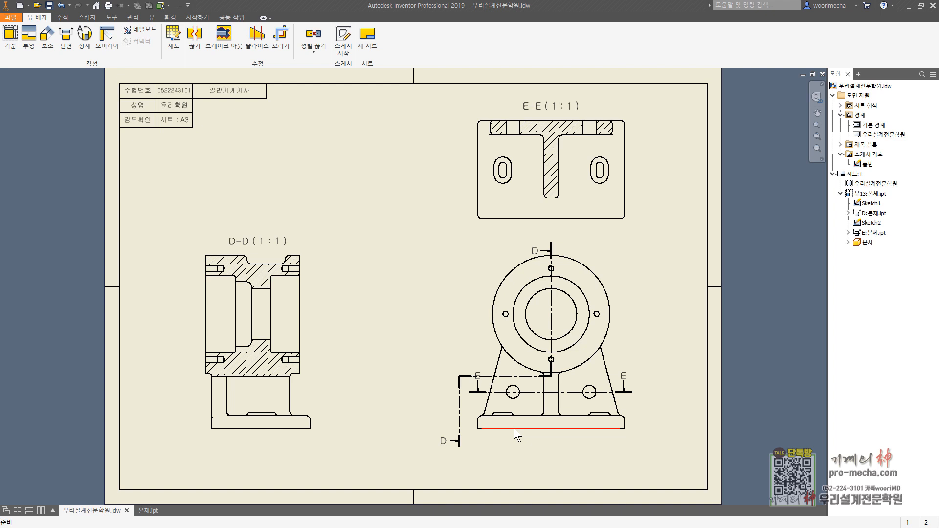
pyautogui.moveTo(473, 379); pyautogui.dragTo(470, 373)
# Step: In a sketch attached to section view D-D, draw a circle about 30 mm in diameter around the base's raised slot boss and finish the sketch
pyautogui.click(344, 38)
pyautogui.click(279, 397)
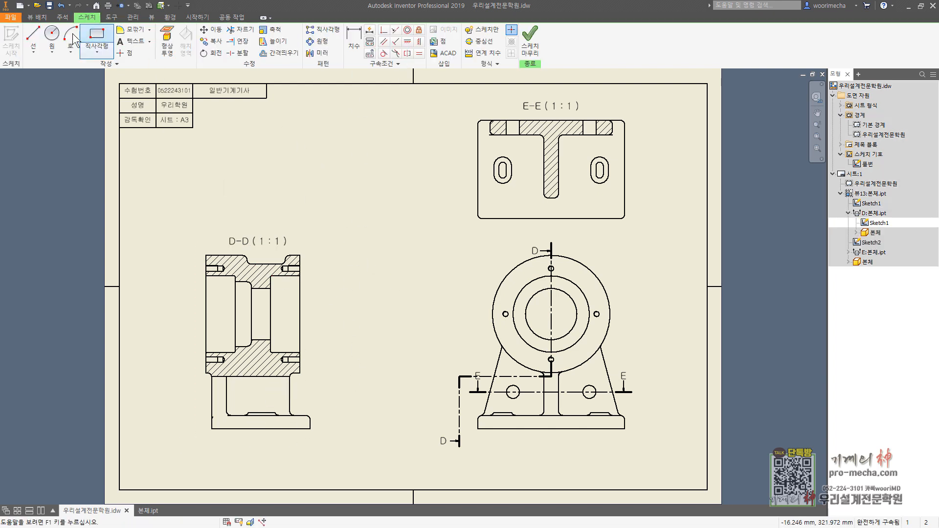
pyautogui.click(52, 37)
pyautogui.scroll(3, 313, 376)
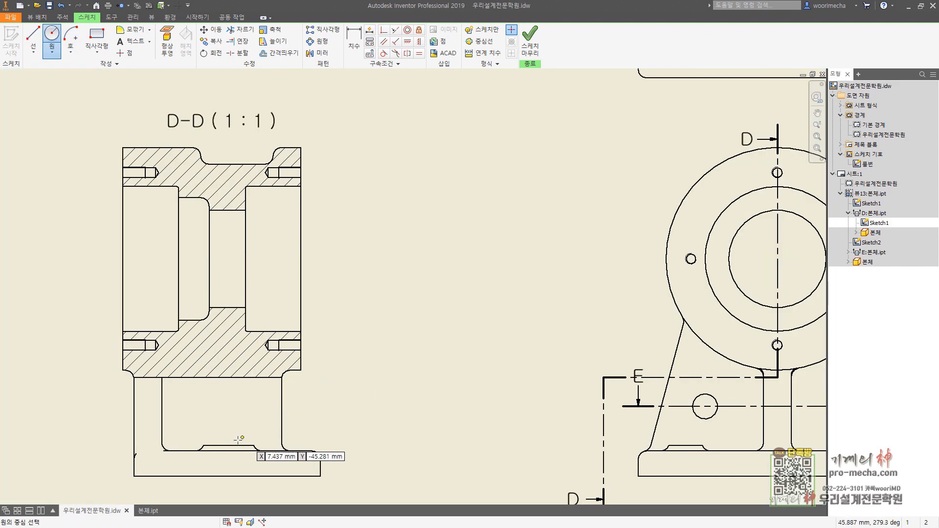
pyautogui.click(229, 457)
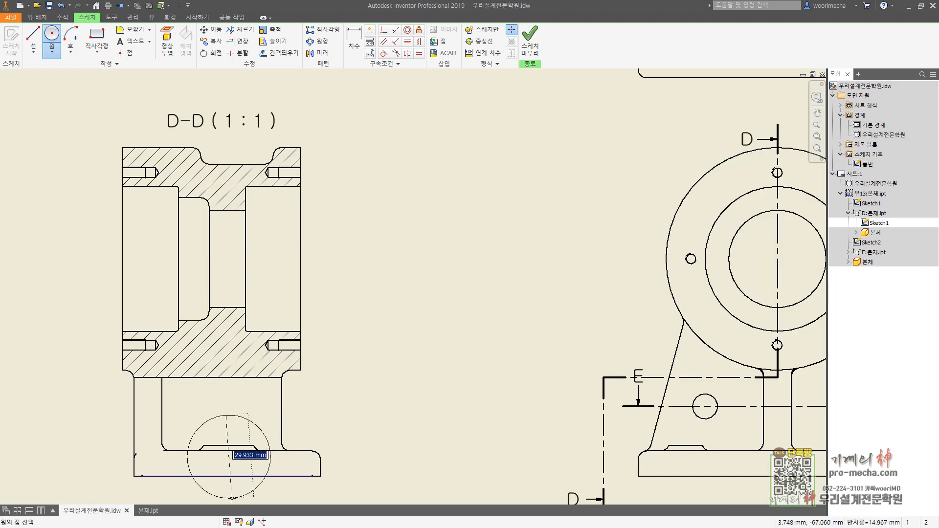
pyautogui.click(232, 499)
pyautogui.moveTo(294, 323); pyautogui.dragTo(349, 181, button='middle')
pyautogui.click(532, 41)
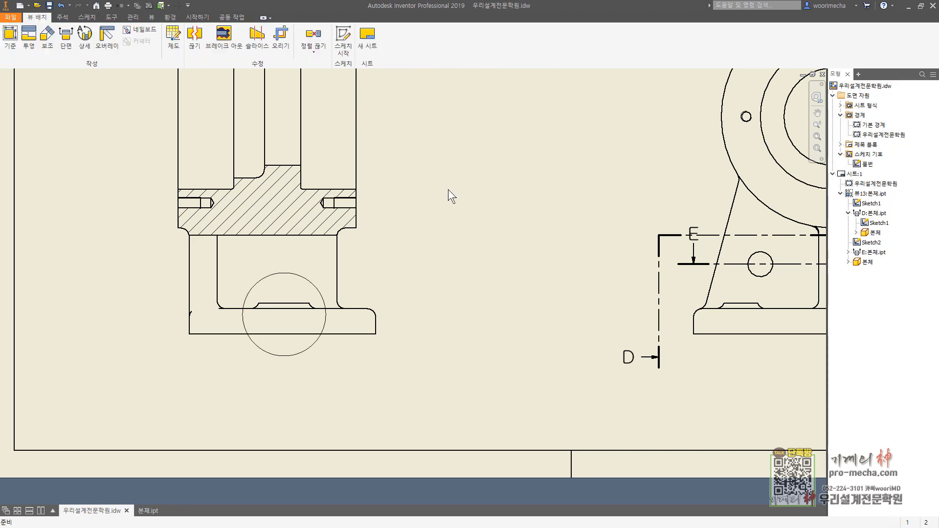
pyautogui.click(209, 43)
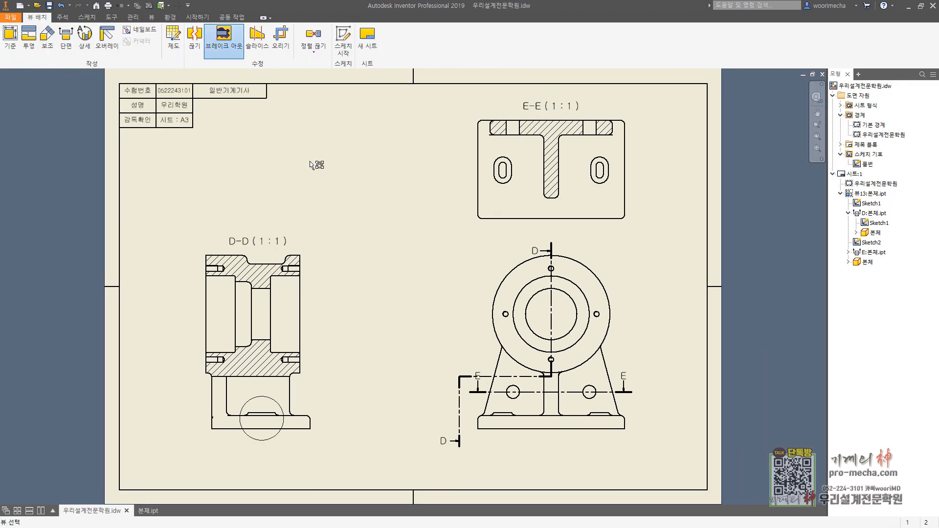
pyautogui.click(260, 423)
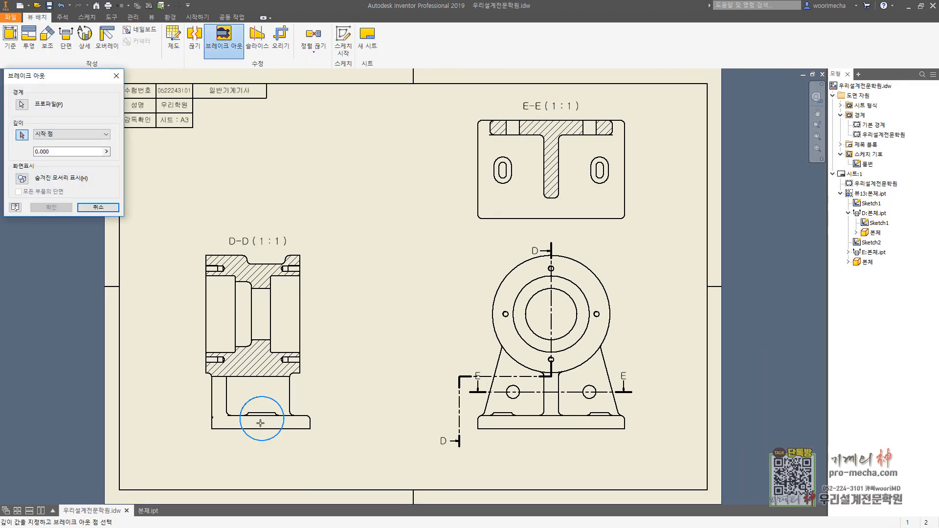
pyautogui.click(503, 175)
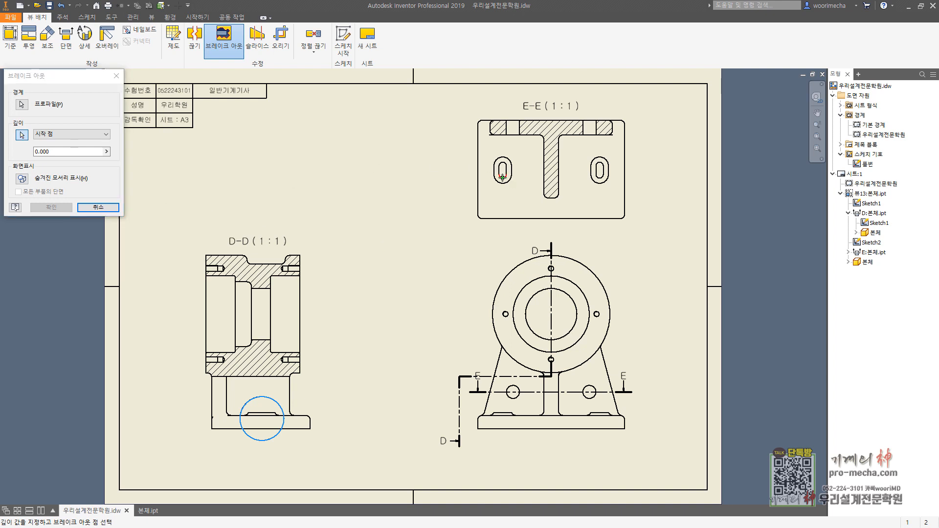
pyautogui.click(98, 207)
pyautogui.click(28, 33)
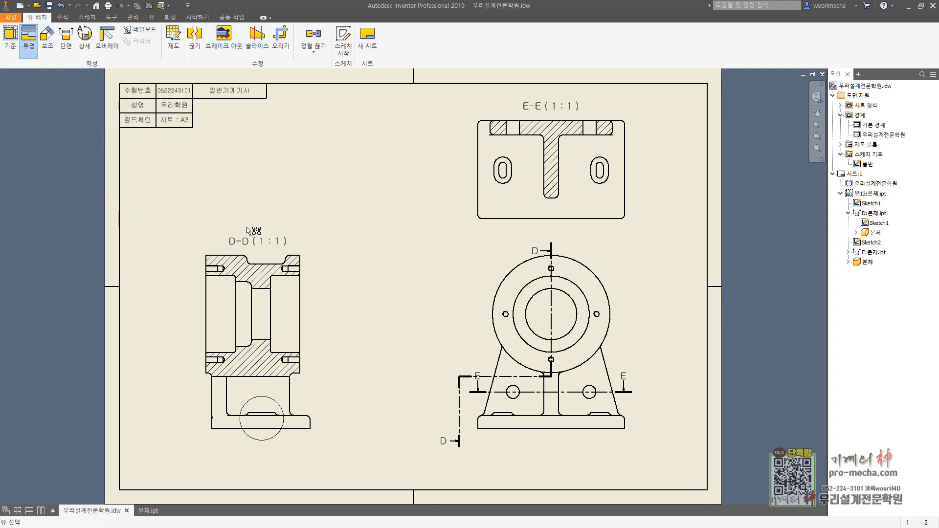
pyautogui.click(254, 248)
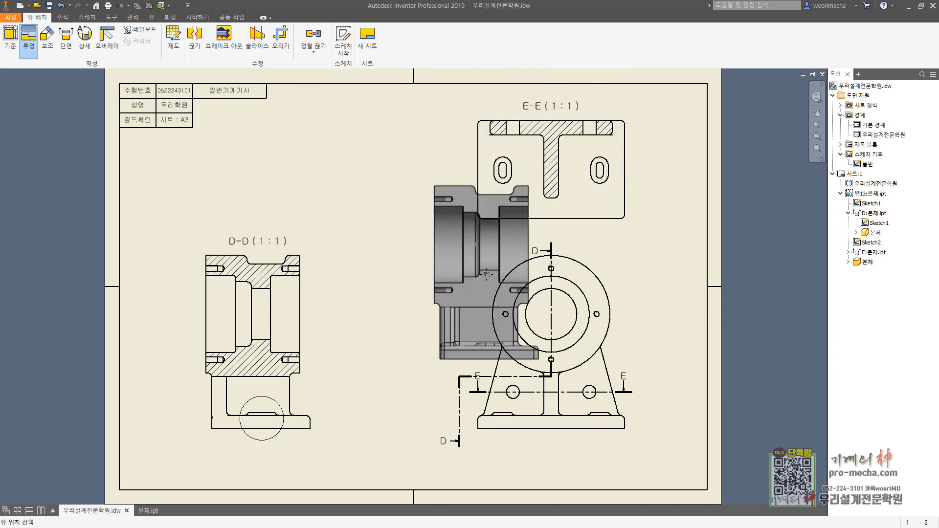
pyautogui.moveTo(488, 242); pyautogui.dragTo(431, 314, button='middle')
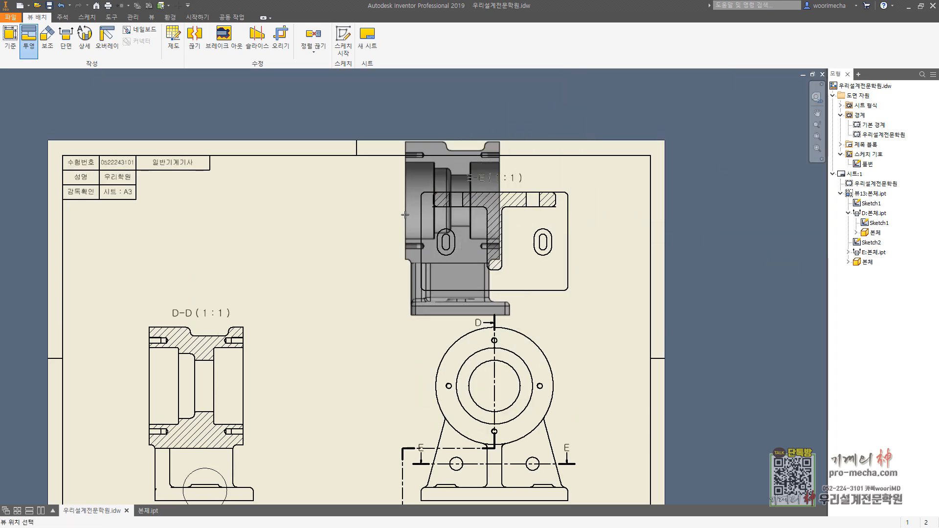
pyautogui.press('Escape')
pyautogui.press('Escape')
# Step: Place a 1:2 isometric view of 본체.ipt in the upper middle of the sheet, beside section E-E
pyautogui.click(11, 37)
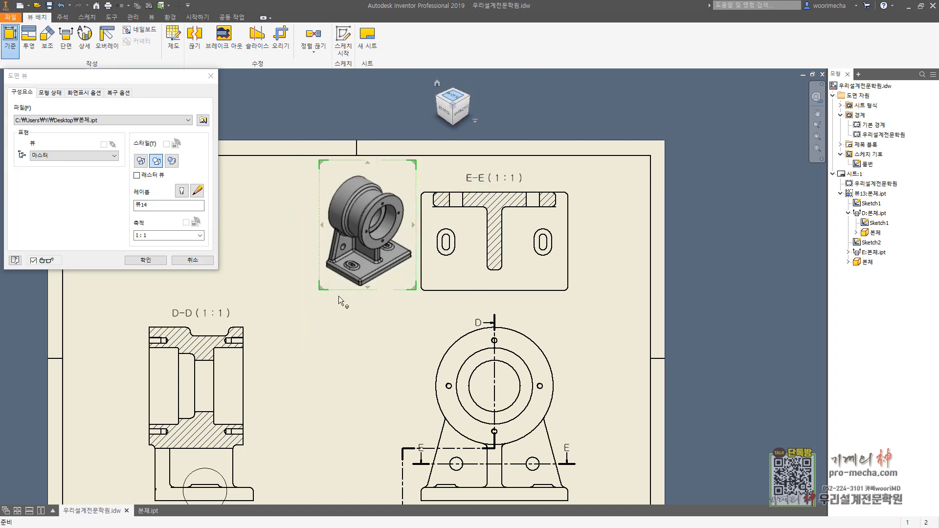
pyautogui.moveTo(366, 238); pyautogui.dragTo(338, 227)
pyautogui.click(146, 260)
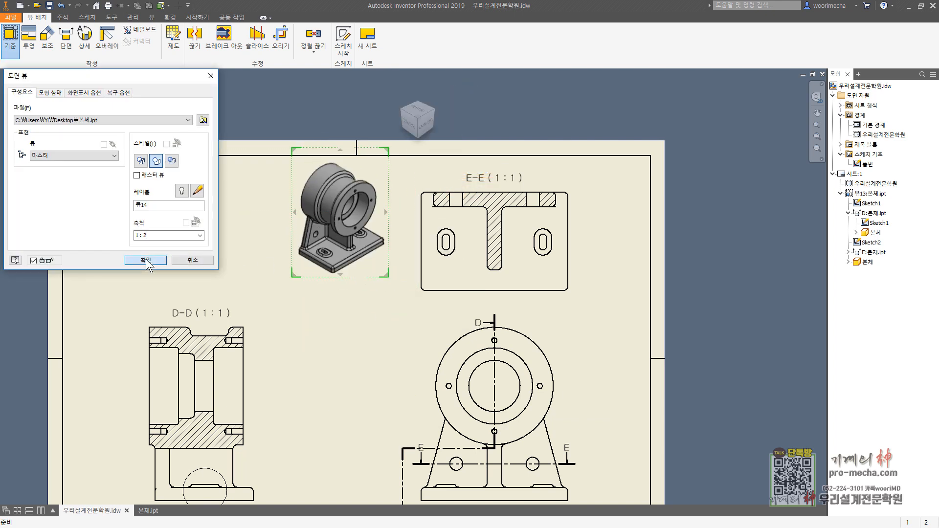
pyautogui.moveTo(311, 297); pyautogui.dragTo(370, 284, button='middle')
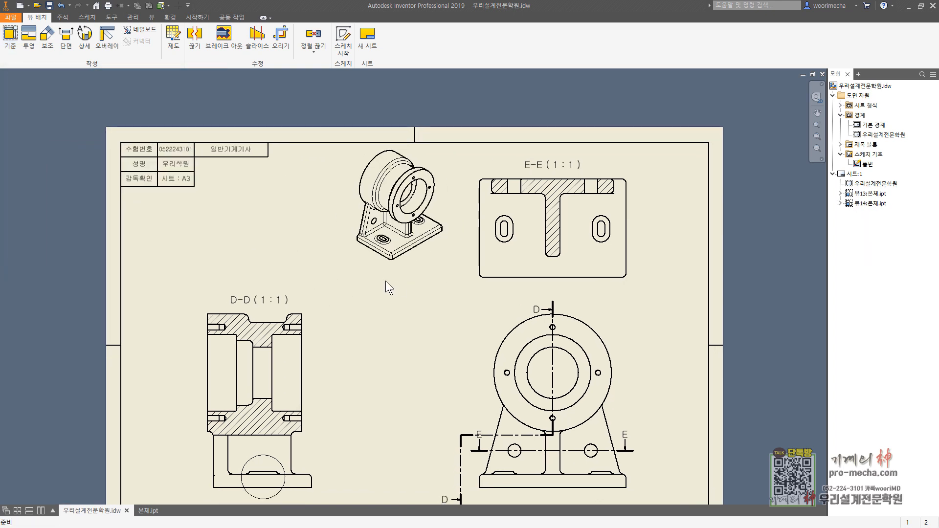
pyautogui.moveTo(360, 324); pyautogui.dragTo(387, 267, button='middle')
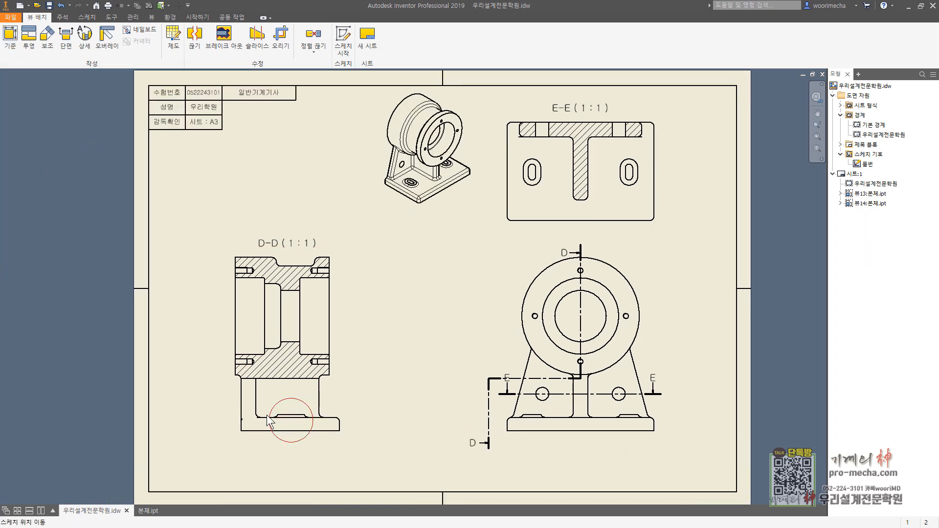
pyautogui.hotkey('ctrl', '2')
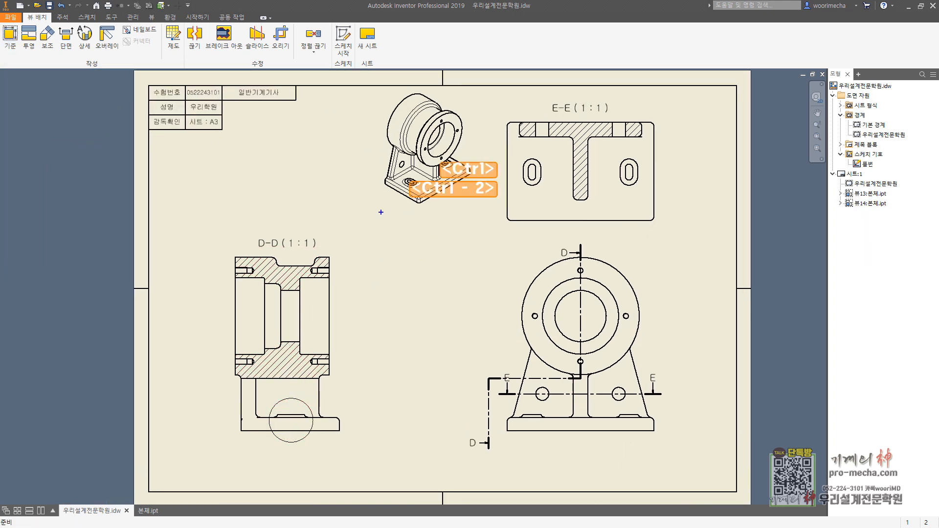
pyautogui.moveTo(360, 216); pyautogui.dragTo(388, 197)
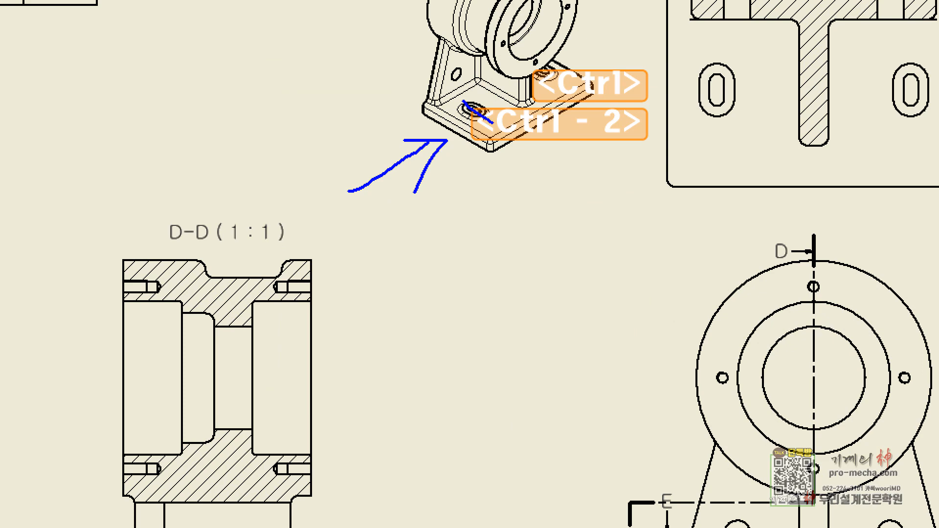
pyautogui.press('Escape')
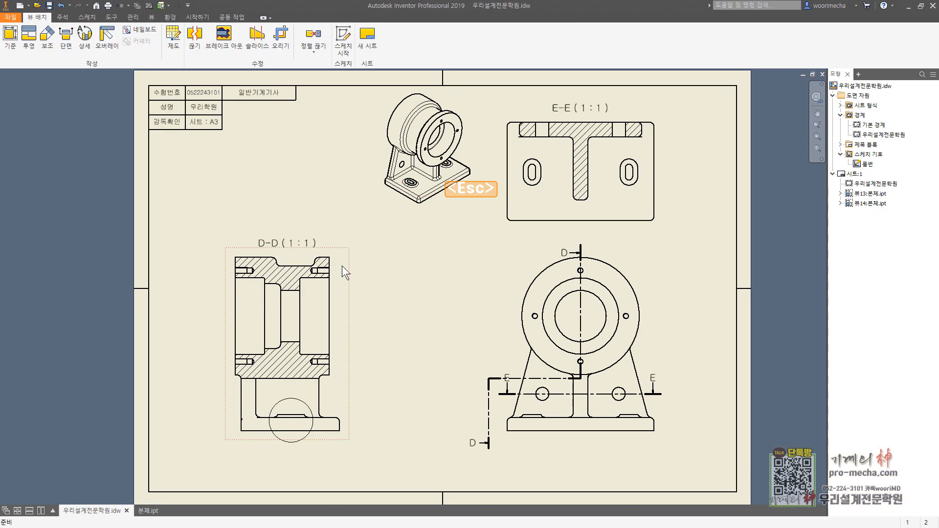
pyautogui.click(223, 36)
pyautogui.click(202, 171)
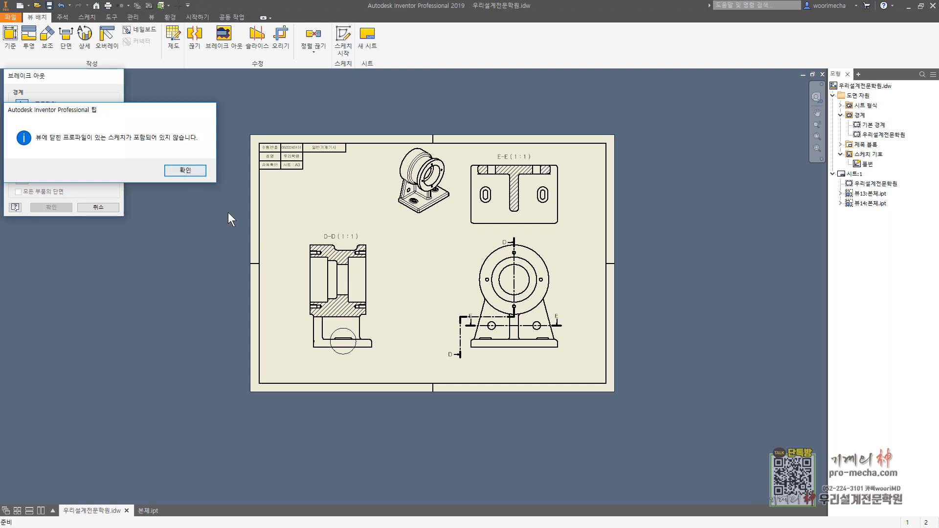
pyautogui.click(332, 327)
# Step: Create a break-out in section view D-D within the sketched circle, taking its depth from the end arc of the left slot in view E-E
pyautogui.click(234, 43)
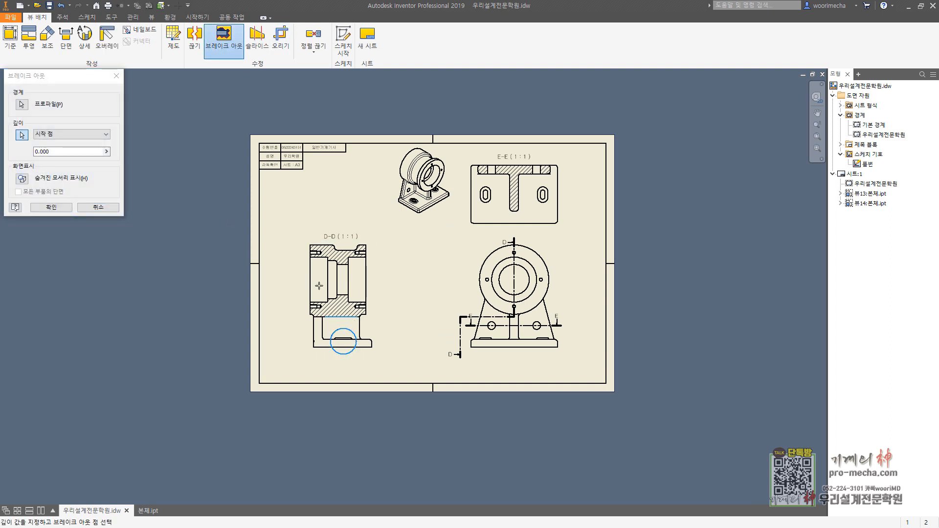
pyautogui.press('Escape')
pyautogui.click(338, 315)
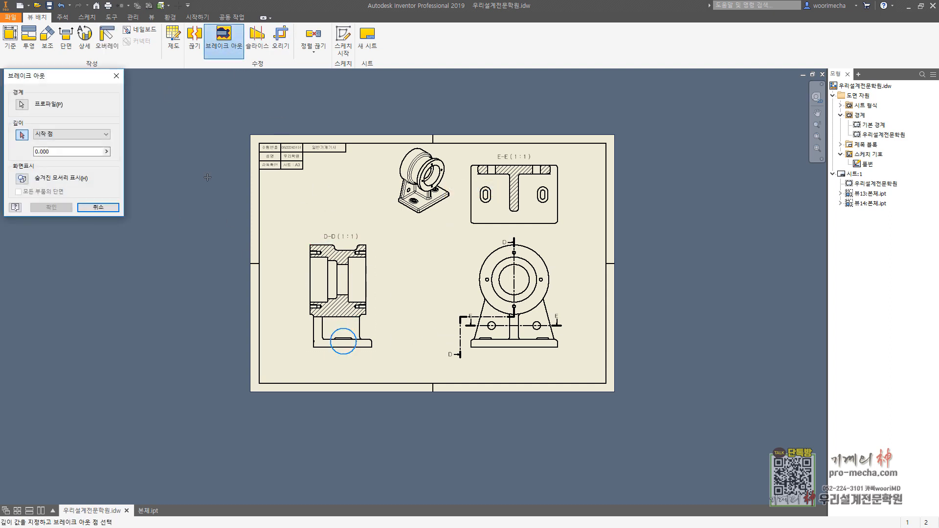
pyautogui.scroll(8, 423, 189)
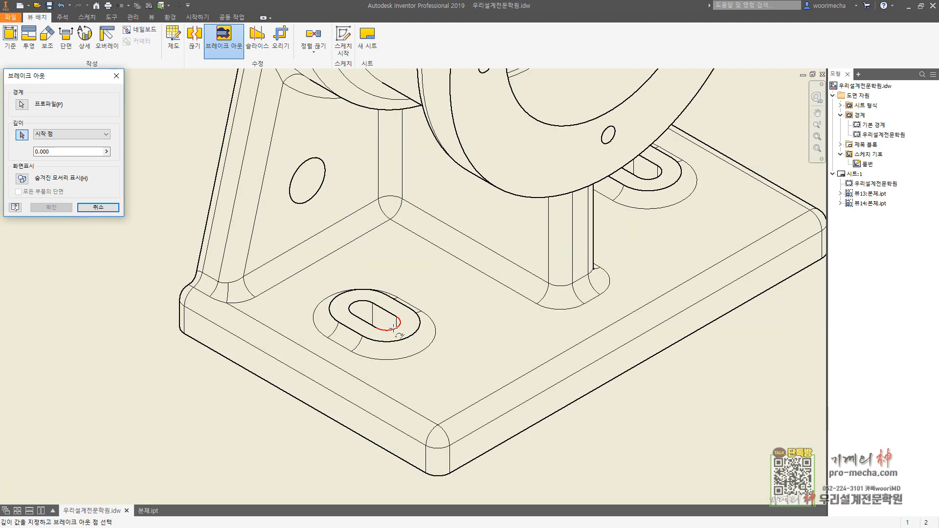
pyautogui.scroll(-8, 397, 327)
pyautogui.scroll(5, 760, 311)
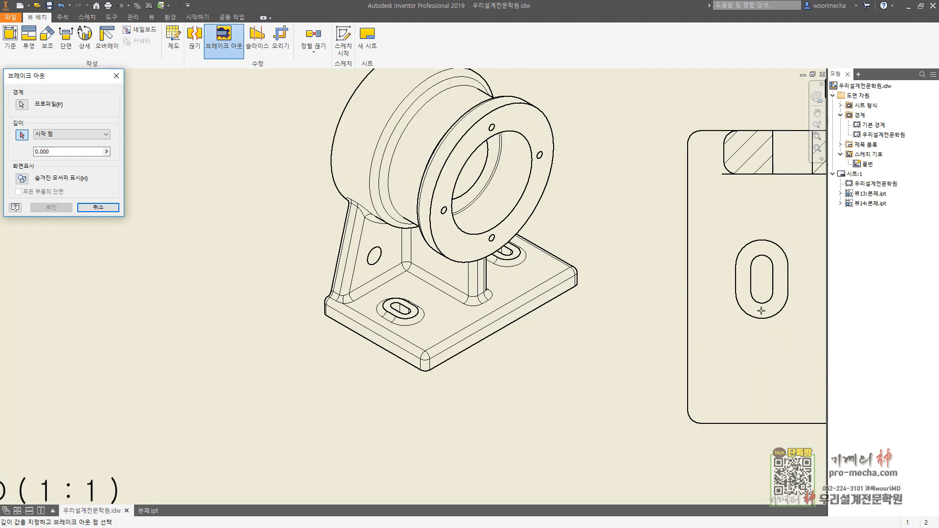
pyautogui.click(761, 303)
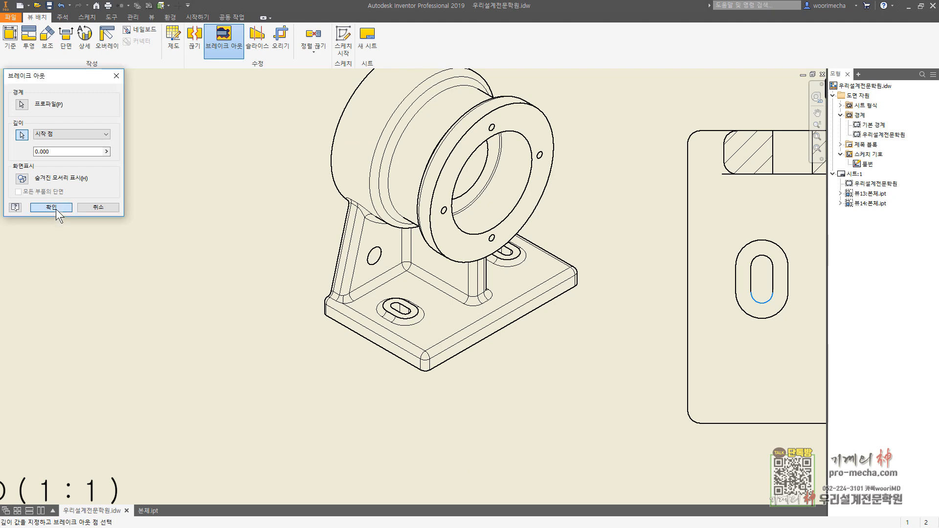
pyautogui.click(56, 209)
pyautogui.scroll(-6, 229, 338)
pyautogui.scroll(8, 264, 365)
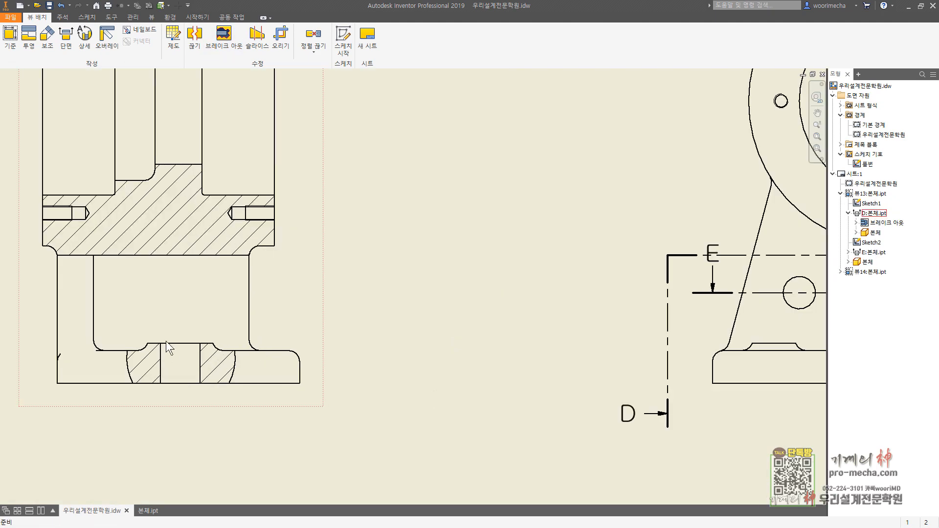
pyautogui.scroll(-6, 427, 237)
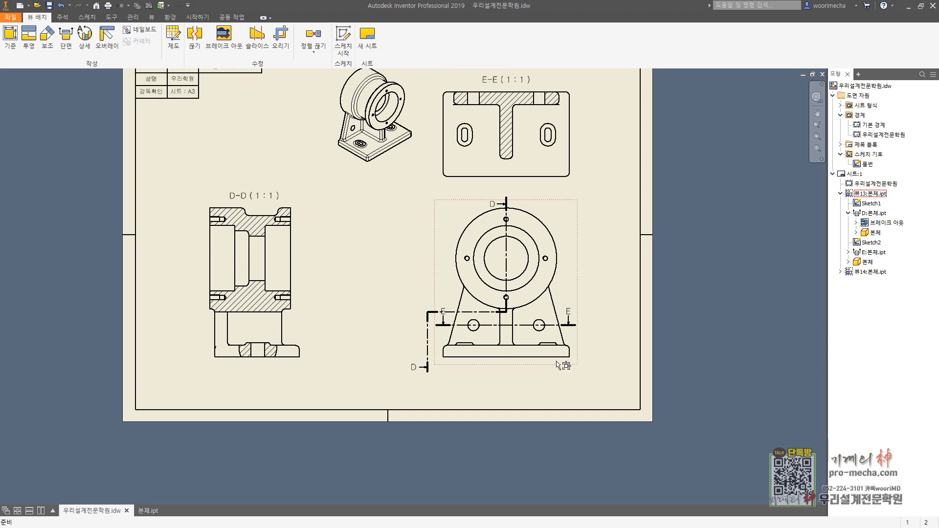
pyautogui.moveTo(557, 364); pyautogui.dragTo(505, 380, button='middle')
pyautogui.press('Escape')
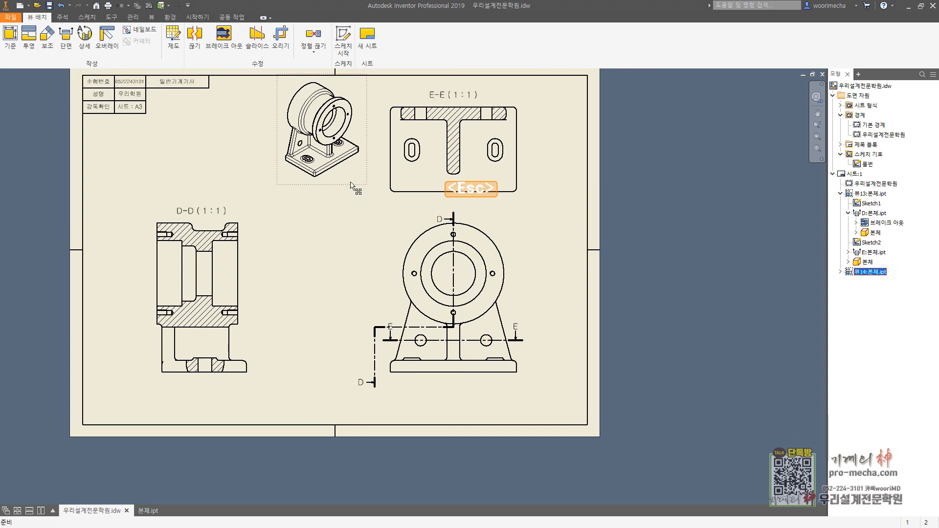
# Step: Delete the isometric view from the sheet and start a sketch attached to the base view
pyautogui.press('Delete')
pyautogui.press('Return')
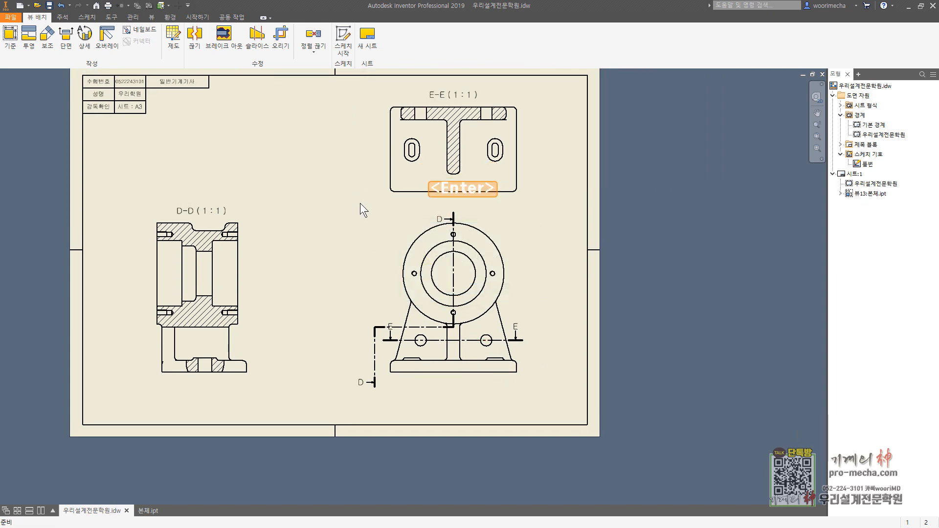
pyautogui.click(343, 38)
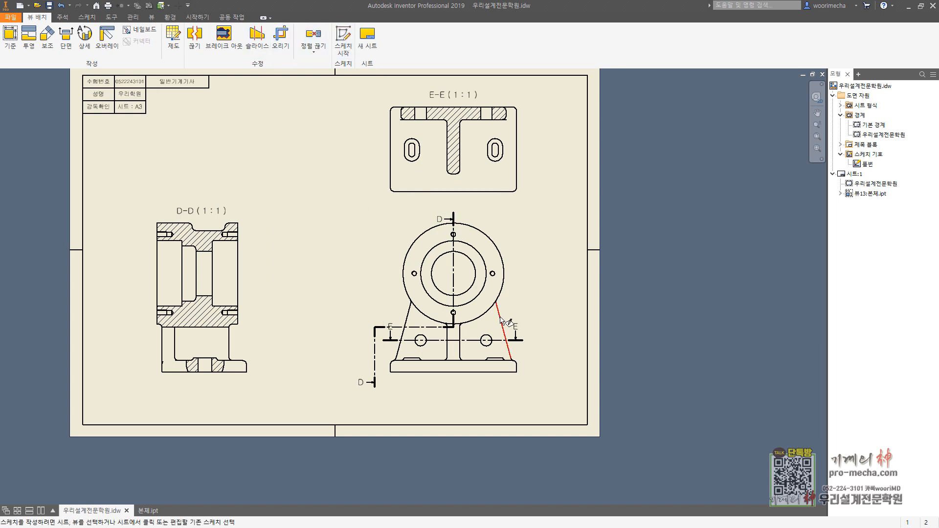
pyautogui.click(504, 320)
pyautogui.click(51, 39)
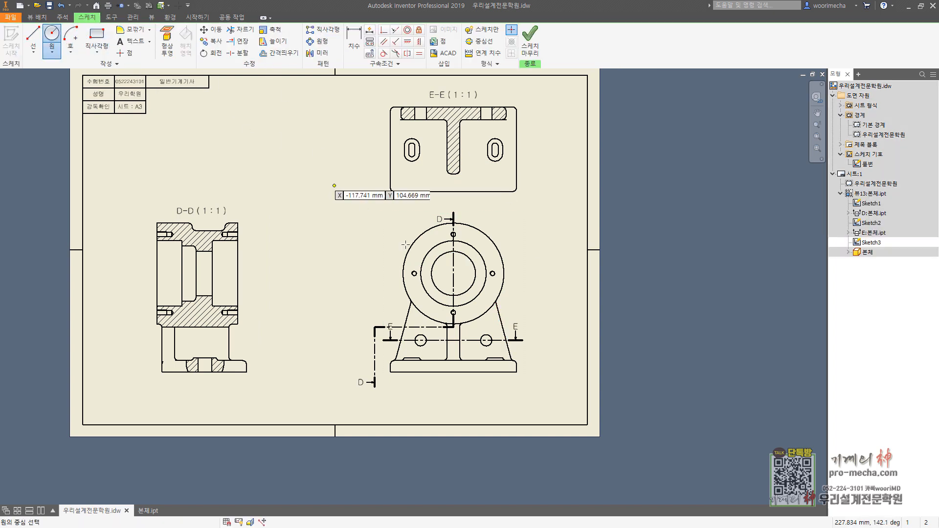
pyautogui.scroll(-6, 513, 342)
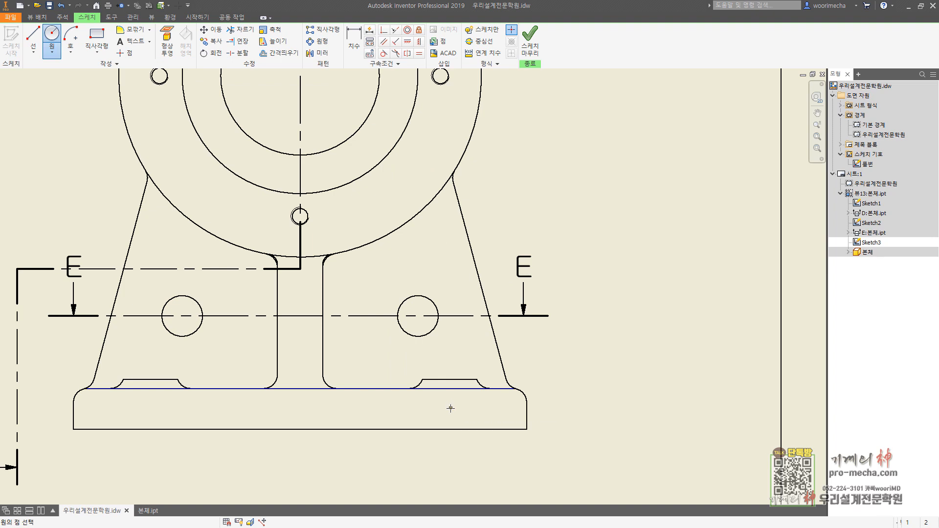
pyautogui.click(451, 408)
pyautogui.press('Escape')
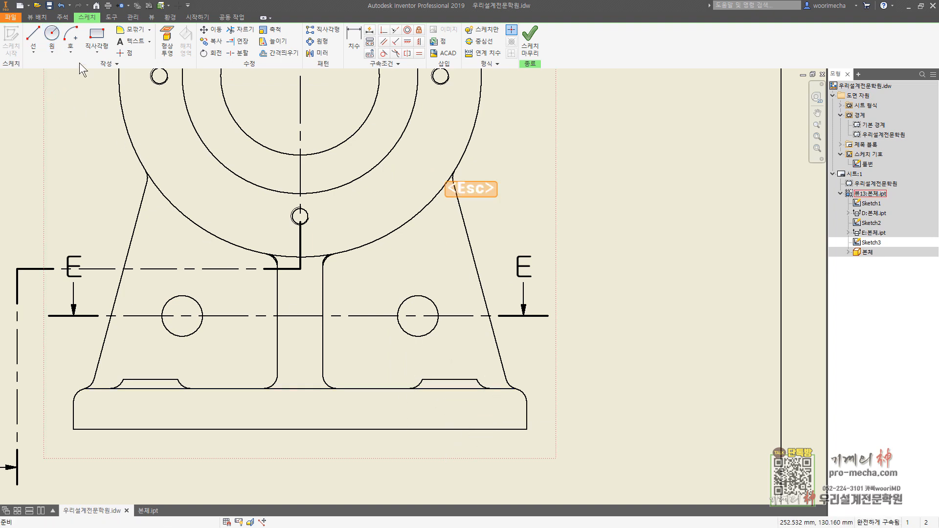
pyautogui.click(100, 57)
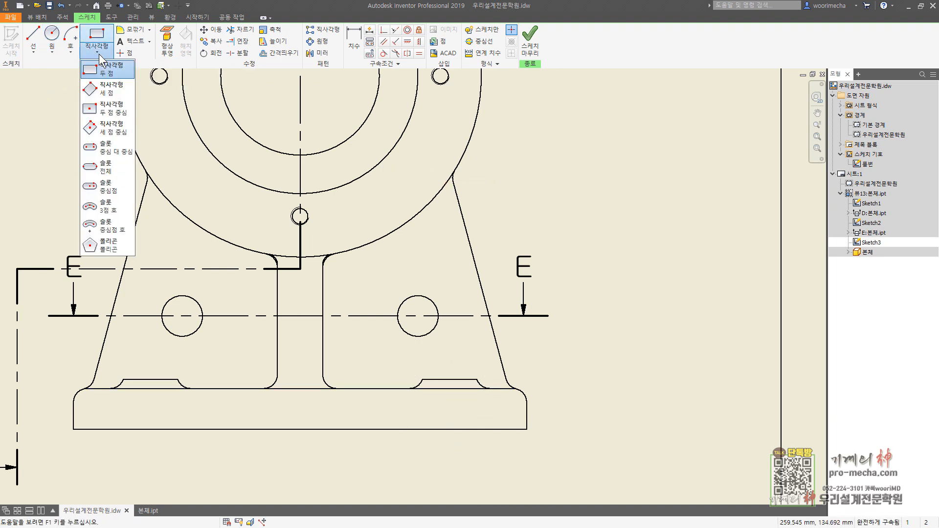
pyautogui.press('Escape')
# Step: Draw a closed spline around the right raised slot boss on the base view's foot and finish the sketch
pyautogui.click(34, 55)
pyautogui.click(59, 97)
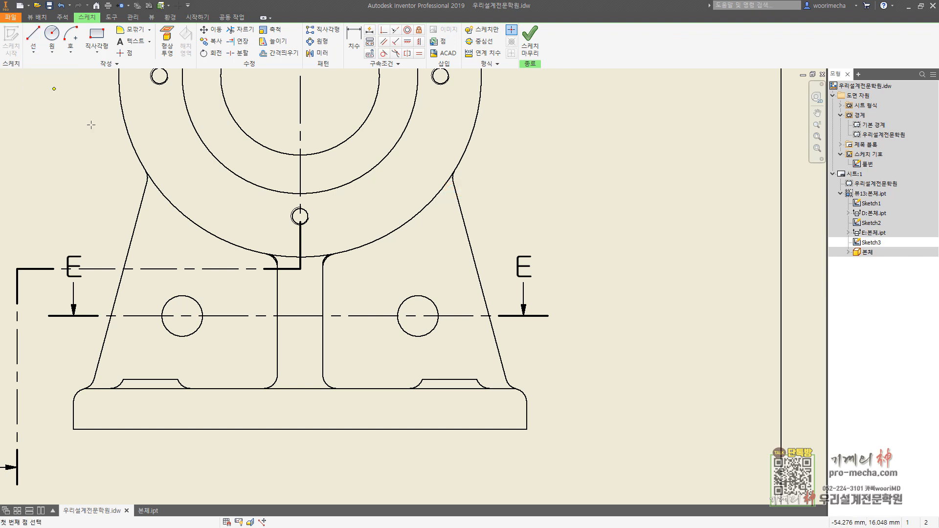
pyautogui.click(432, 351)
pyautogui.click(399, 405)
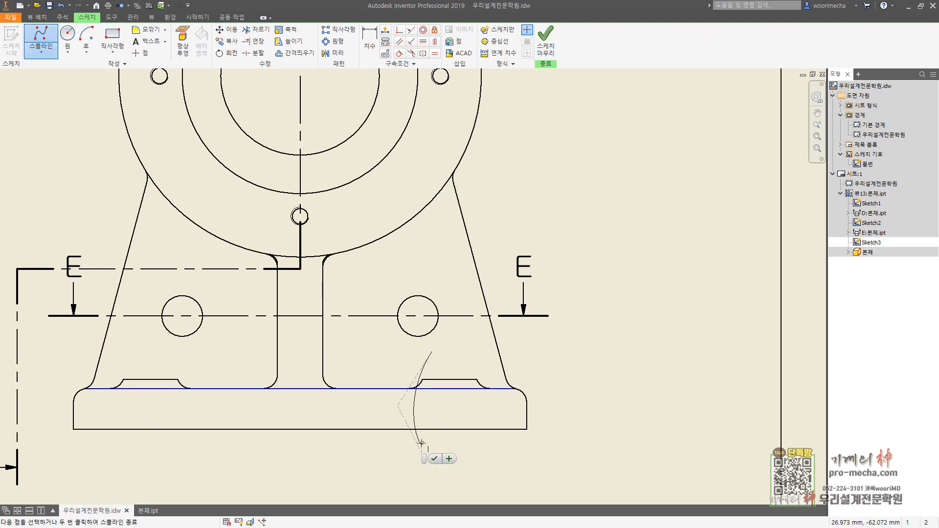
pyautogui.click(498, 443)
pyautogui.click(497, 377)
pyautogui.click(481, 349)
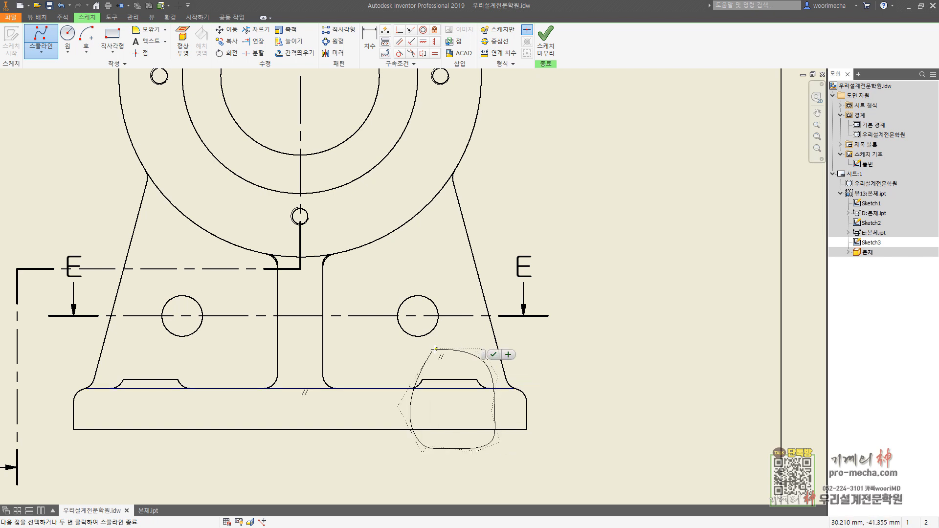
pyautogui.click(432, 352)
pyautogui.click(546, 38)
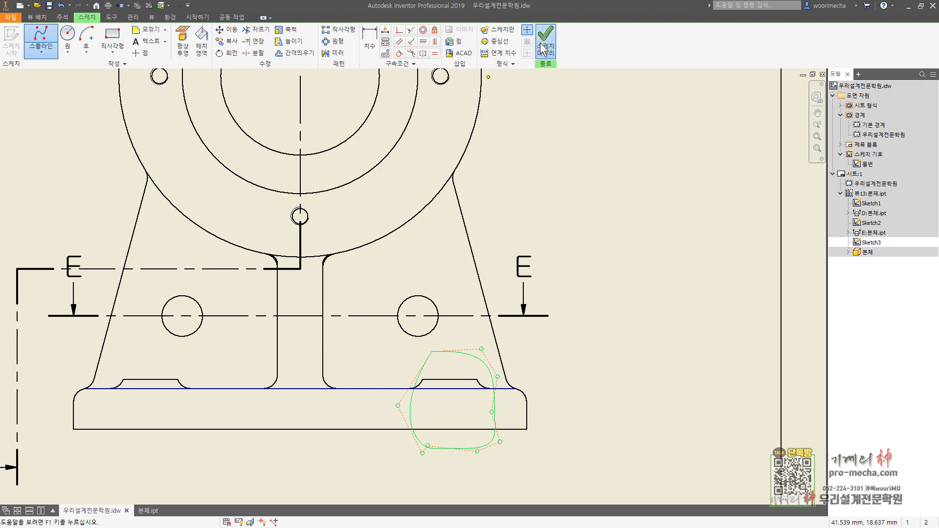
# Step: Create a break-out in the base view within the spline, taking its depth from the right slot's straight inner edge in view E-E
pyautogui.scroll(-4, 458, 316)
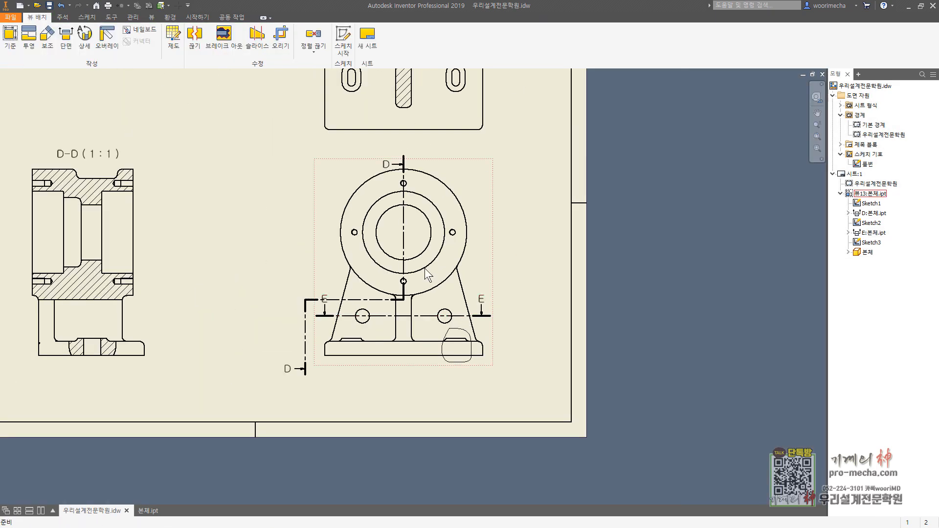
pyautogui.click(224, 36)
pyautogui.click(432, 316)
pyautogui.moveTo(464, 82); pyautogui.dragTo(453, 196, button='middle')
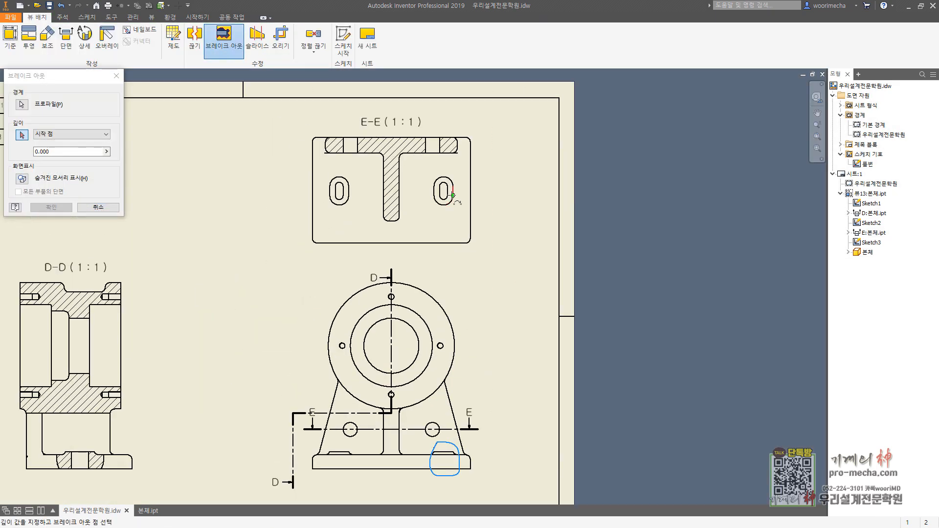
pyautogui.scroll(3, 453, 194)
pyautogui.click(444, 187)
pyautogui.click(51, 208)
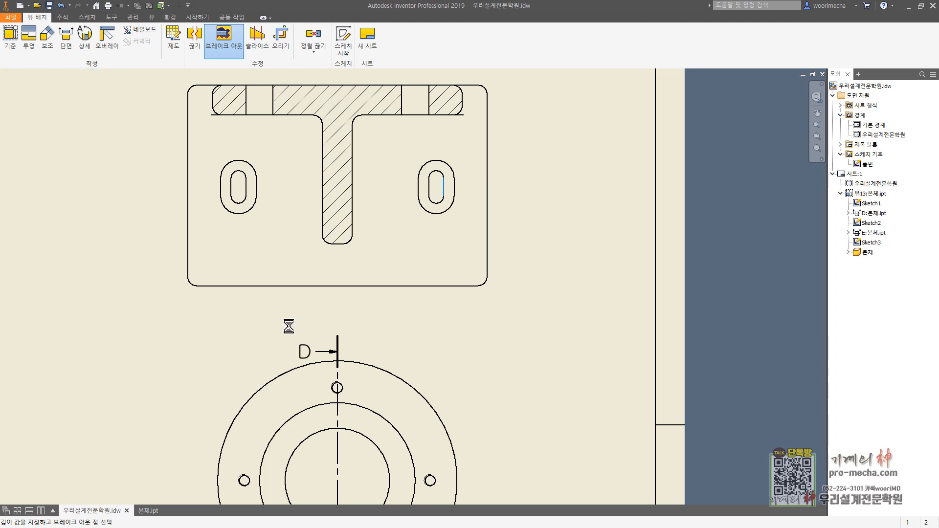
pyautogui.scroll(-5, 449, 385)
pyautogui.scroll(6, 474, 341)
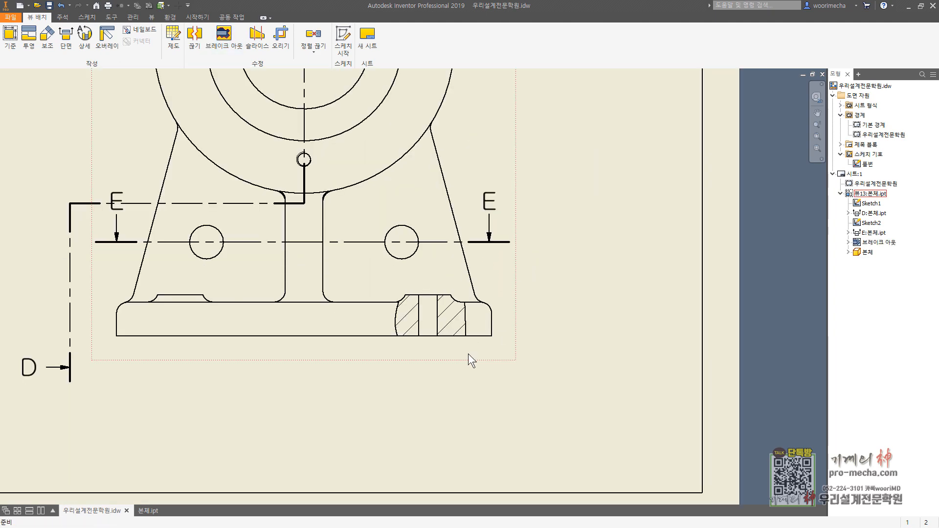
pyautogui.scroll(-3, 467, 353)
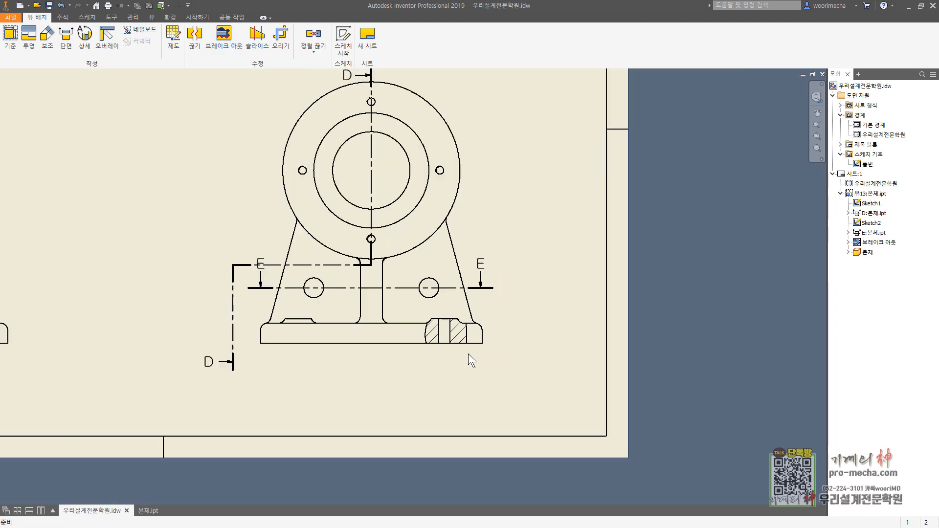
# Step: Hide the stray fillet arc at the lower-left corner of the foot in section view D-D
pyautogui.moveTo(81, 295); pyautogui.dragTo(351, 337, button='middle')
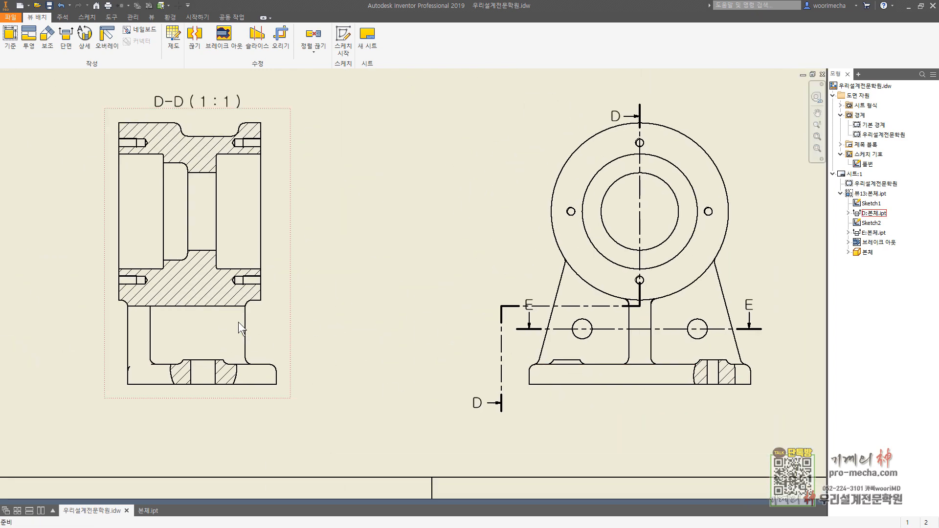
pyautogui.click(282, 330)
pyautogui.scroll(3, 139, 376)
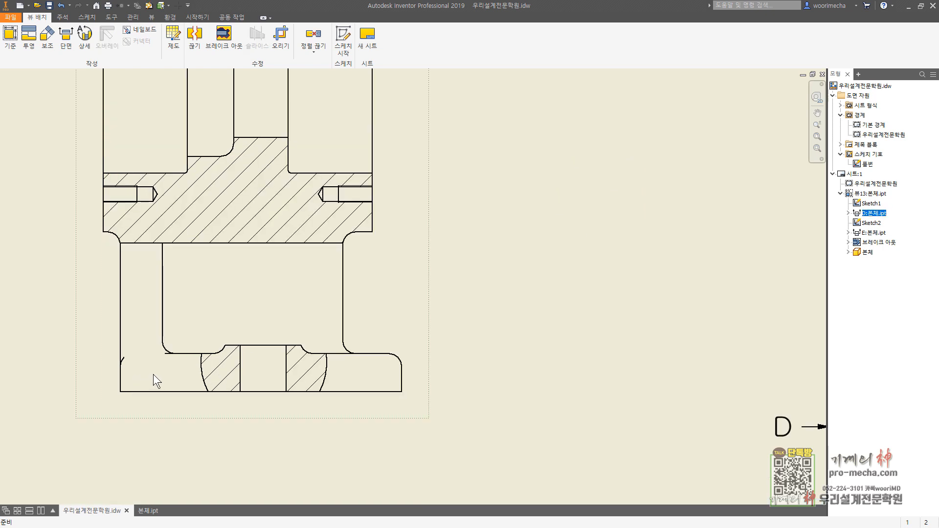
pyautogui.scroll(3, 137, 367)
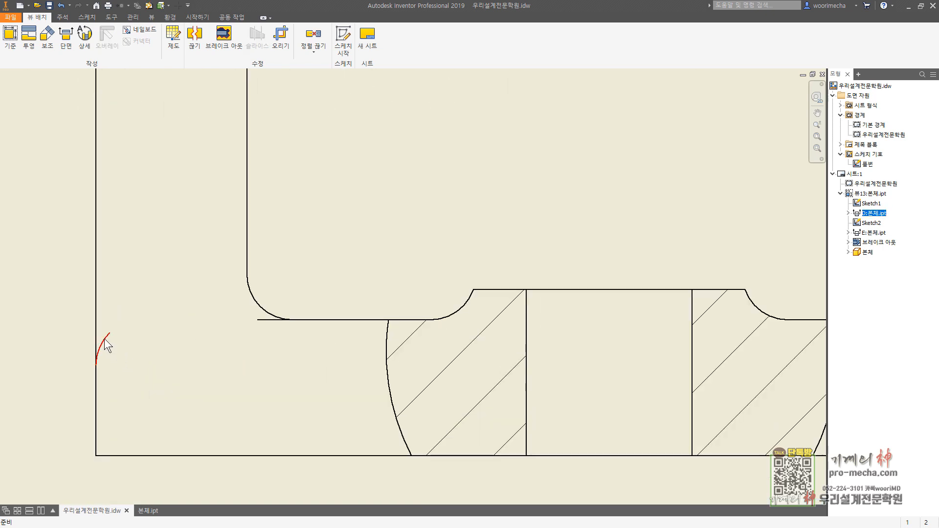
pyautogui.rightClick(108, 345)
pyautogui.press('Escape')
pyautogui.rightClick(262, 318)
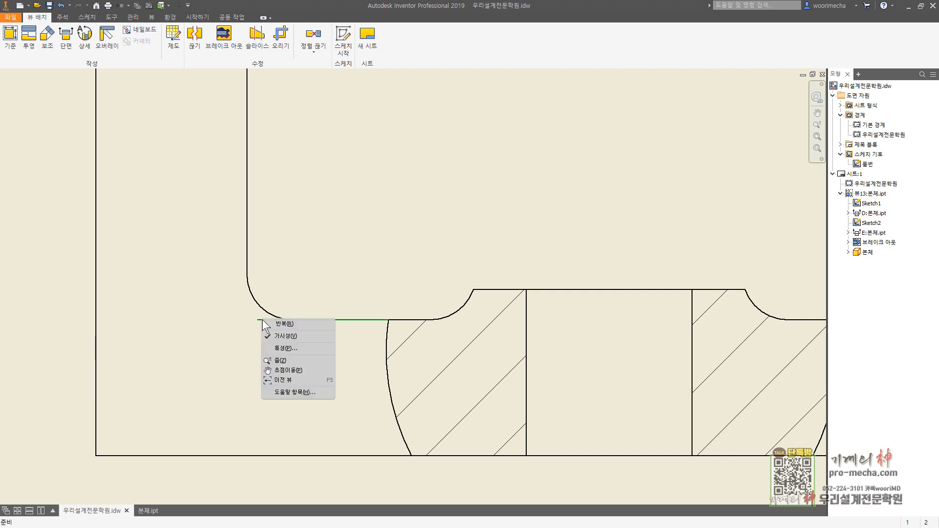
pyautogui.press('Escape')
pyautogui.press('Escape')
# Step: In a sketch attached to section view D-D, draw a rectangle about 14 by 7.5 mm inward from the rib's right vertical edge
pyautogui.scroll(-3, 430, 264)
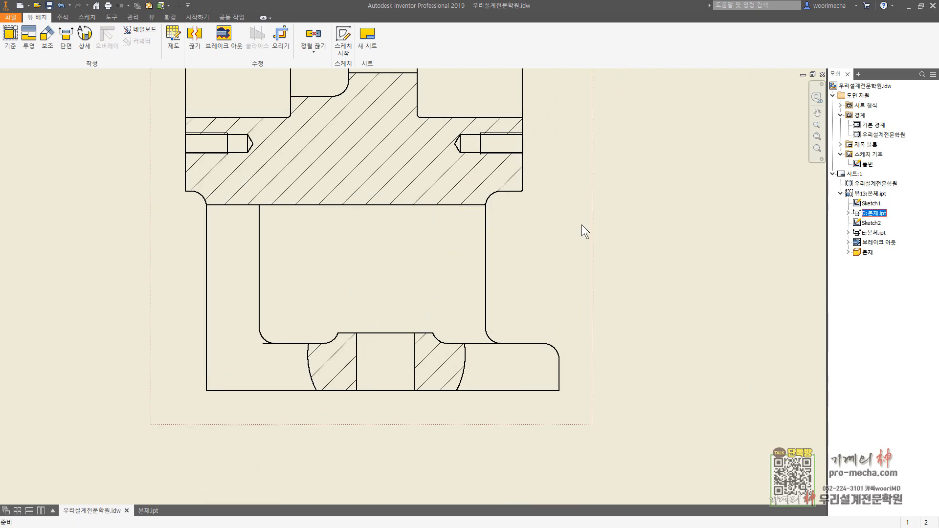
pyautogui.click(344, 41)
pyautogui.click(112, 51)
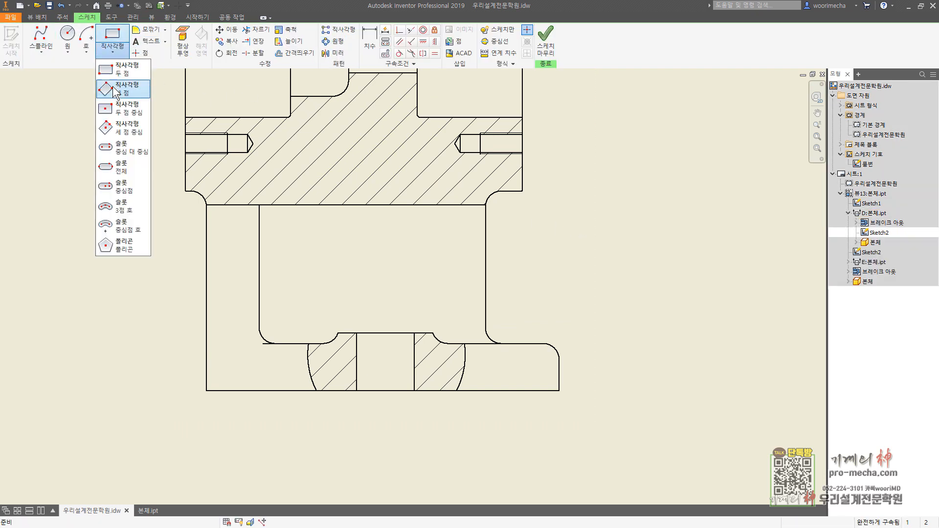
pyautogui.click(122, 69)
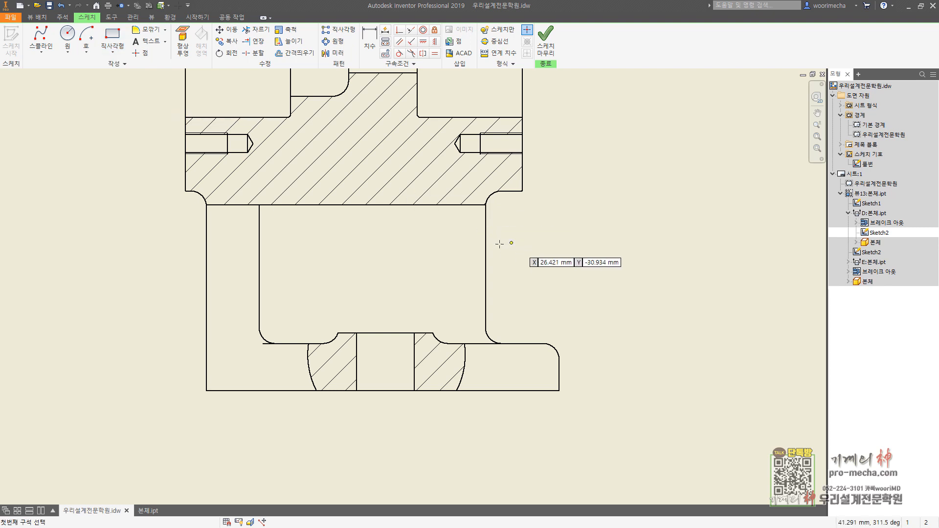
pyautogui.click(485, 243)
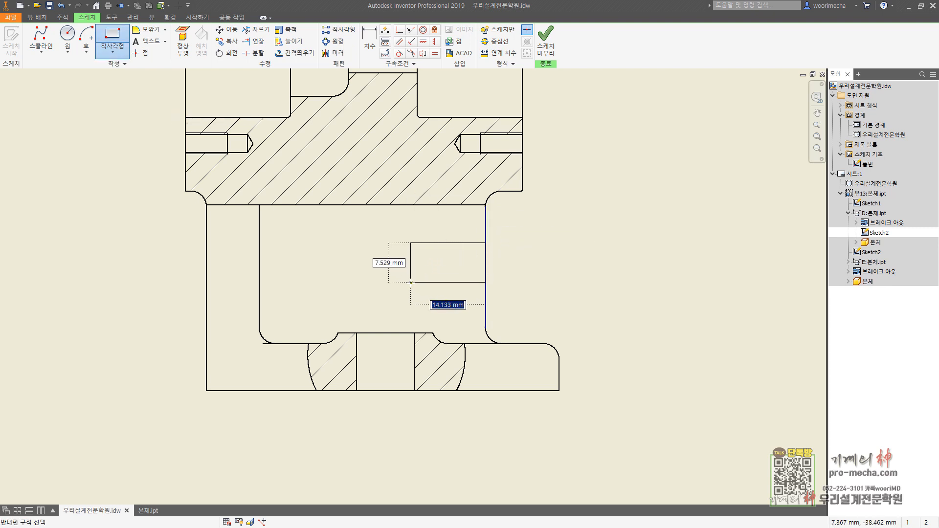
pyautogui.click(410, 283)
# Step: Dimension the rectangle's height and set it to 10 mm
pyautogui.press('d')
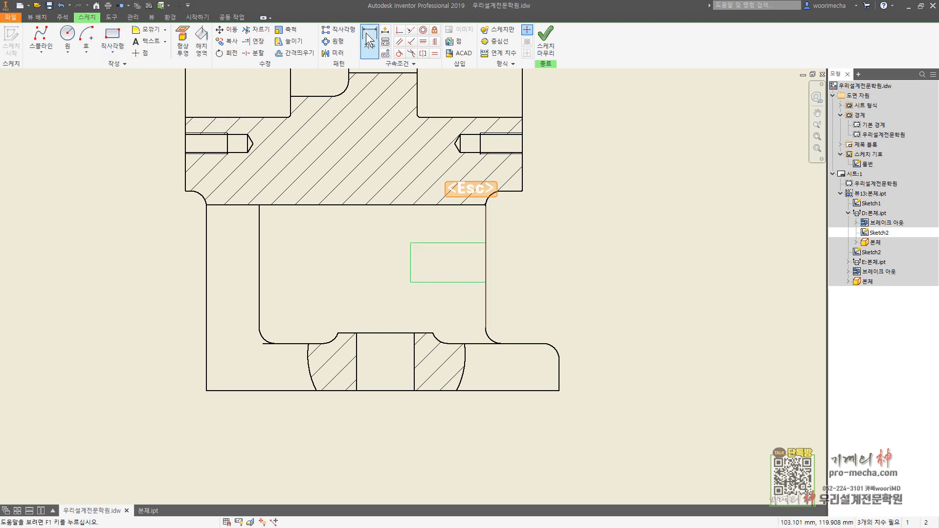
pyautogui.click(455, 244)
pyautogui.click(455, 282)
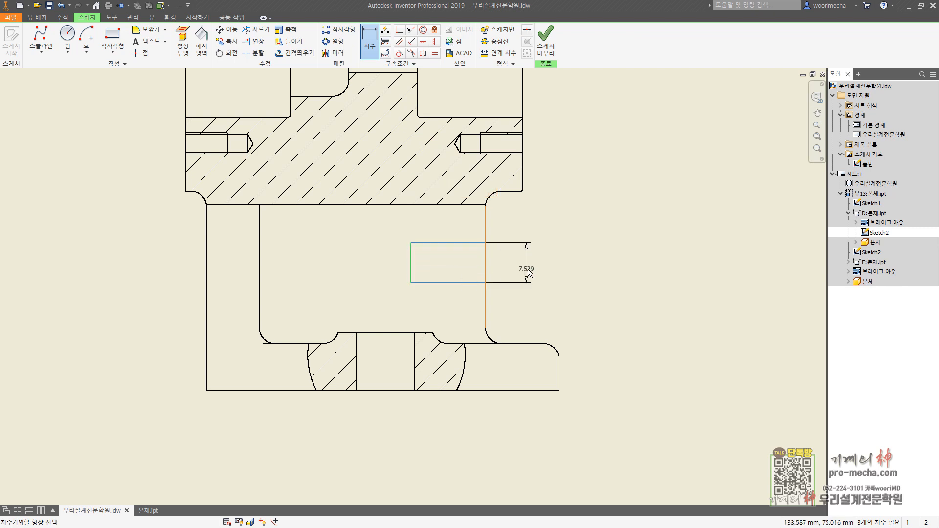
pyautogui.click(529, 268)
pyautogui.write('10')
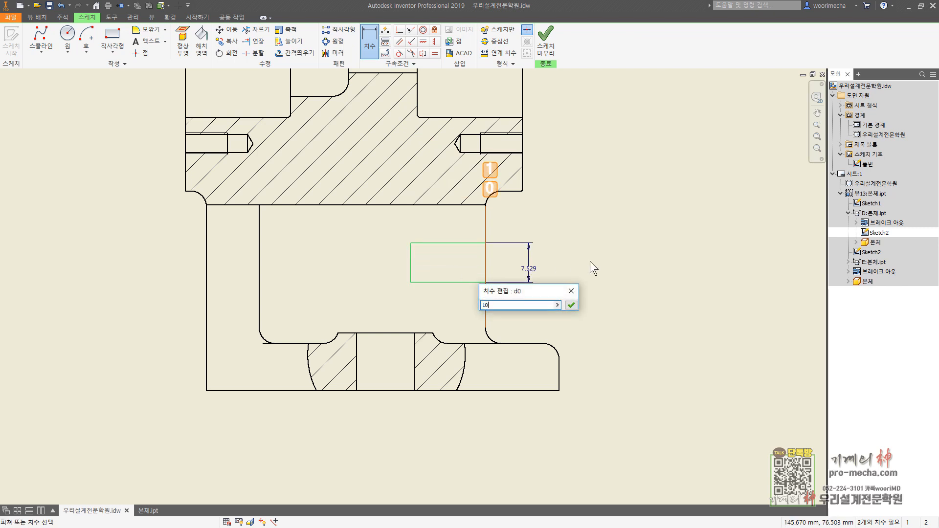
pyautogui.press('Return')
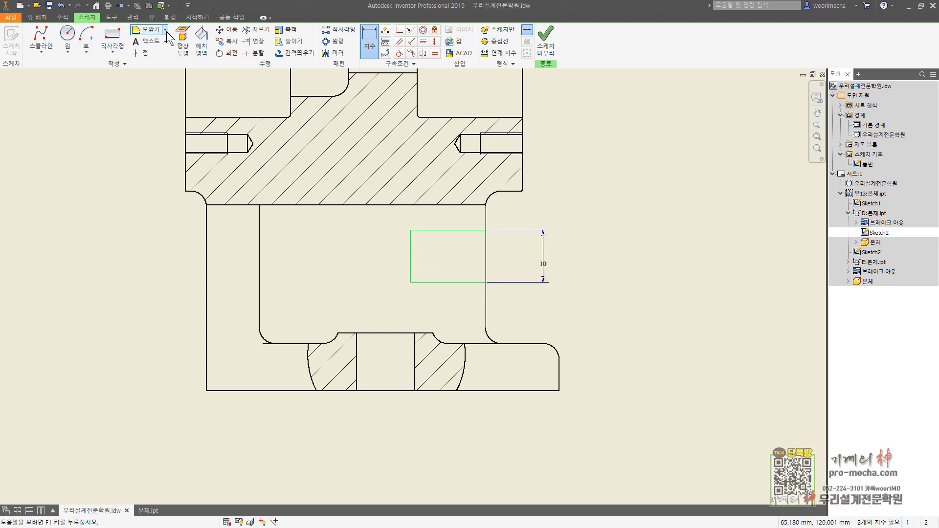
# Step: Round the rectangle's two right corners with 3 mm fillets
pyautogui.click(147, 29)
pyautogui.write('3')
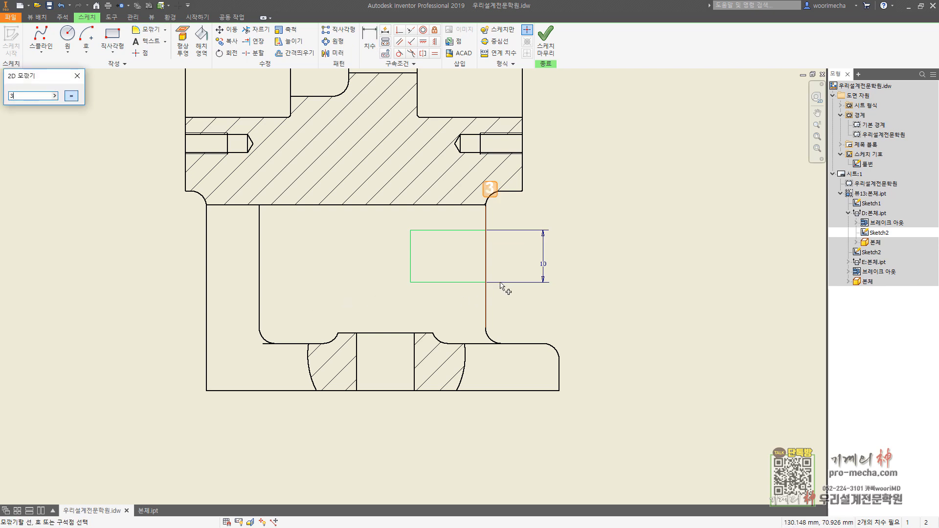
pyautogui.click(468, 231)
pyautogui.click(483, 250)
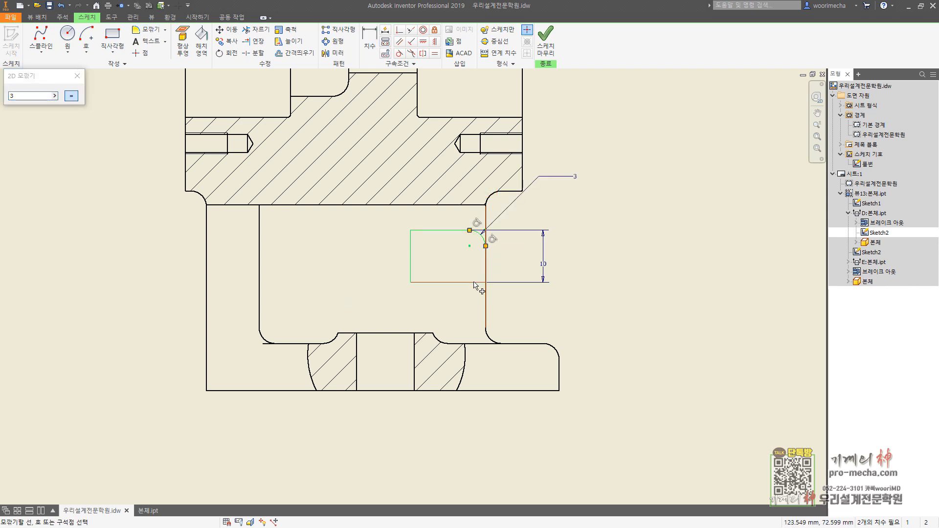
pyautogui.click(485, 268)
pyautogui.press('Escape')
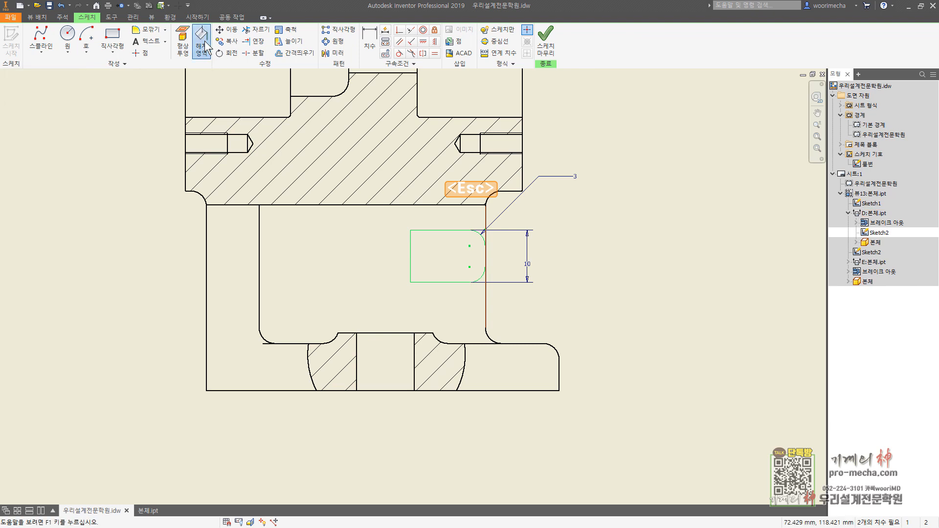
# Step: Fill the rounded rectangle with an ANSI 31 hatch at 45 degrees and scale 1
pyautogui.click(201, 42)
pyautogui.click(461, 270)
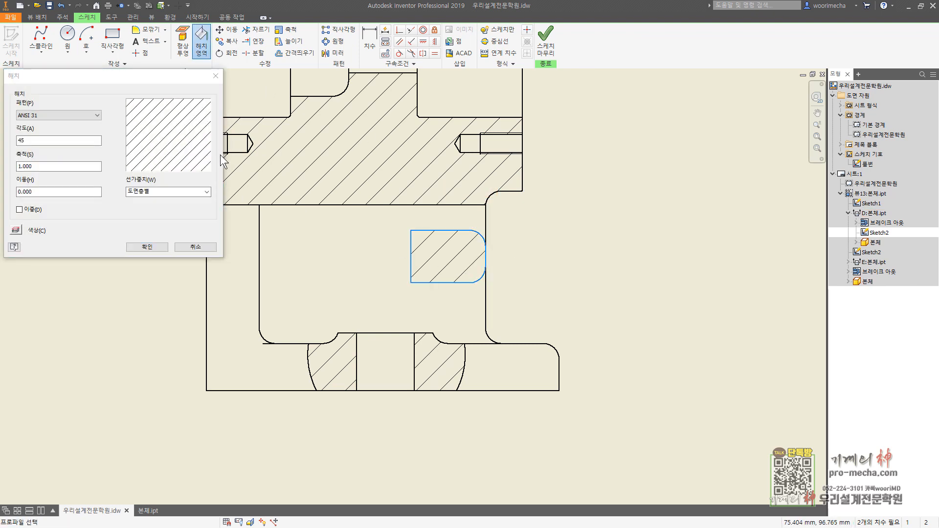
pyautogui.click(147, 247)
pyautogui.press('Escape')
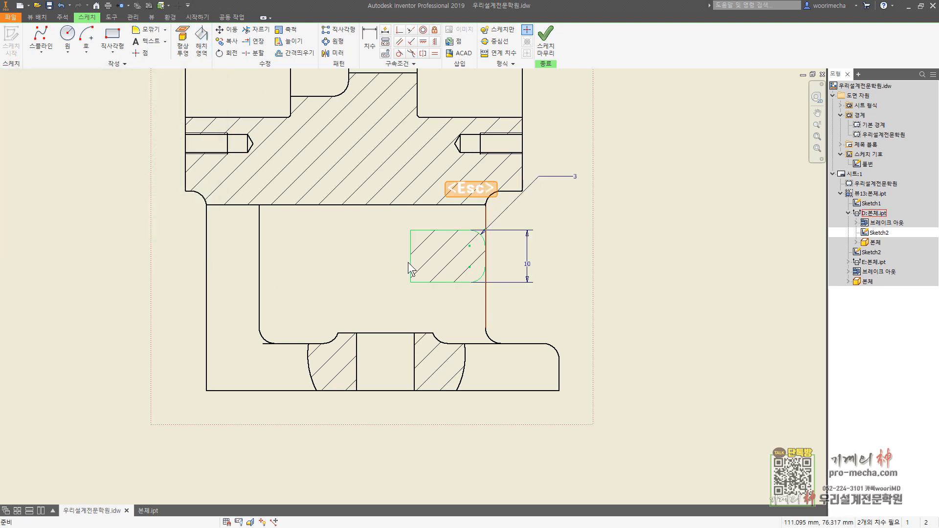
# Step: Make the hatched profile's left vertical line sketch-only and finish the sketch
pyautogui.click(410, 263)
pyautogui.click(498, 31)
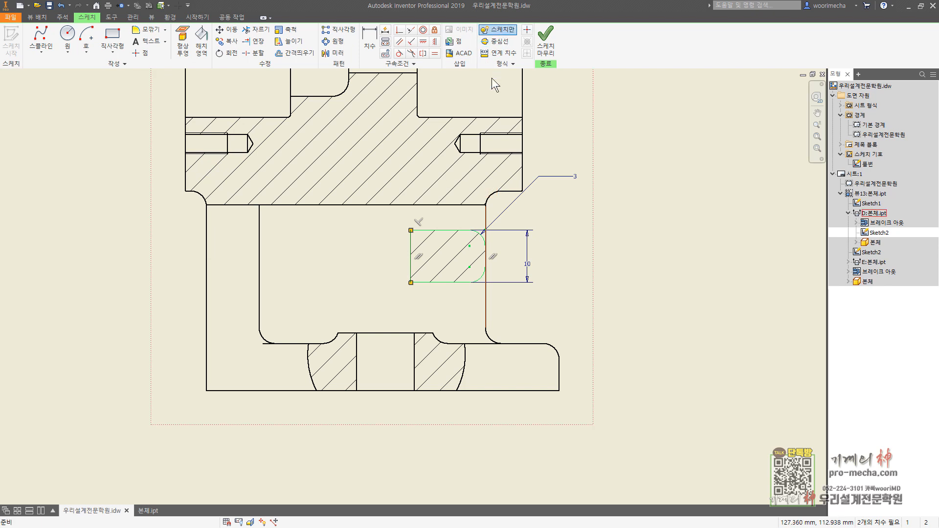
pyautogui.click(548, 55)
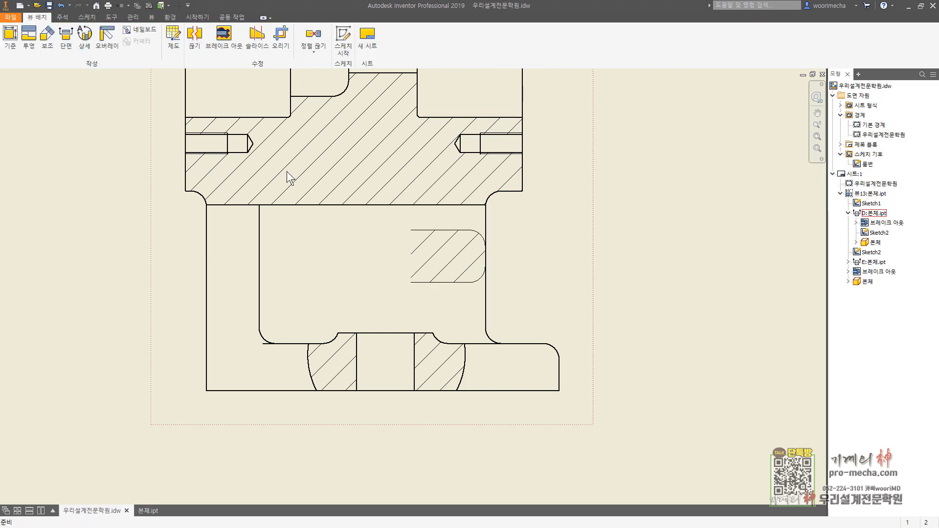
# Step: Add a bisector centerline between the two horizontal edges of the hatched profile in section view D-D
pyautogui.click(62, 17)
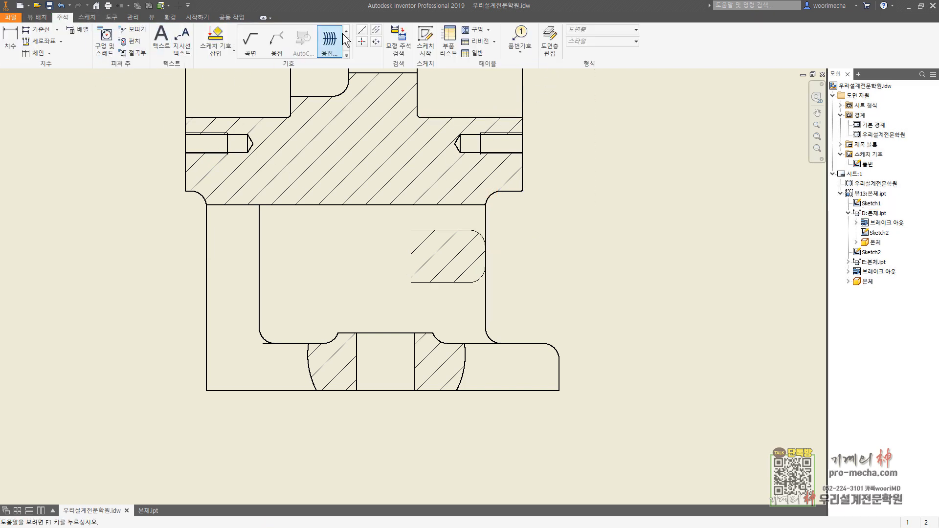
pyautogui.click(376, 30)
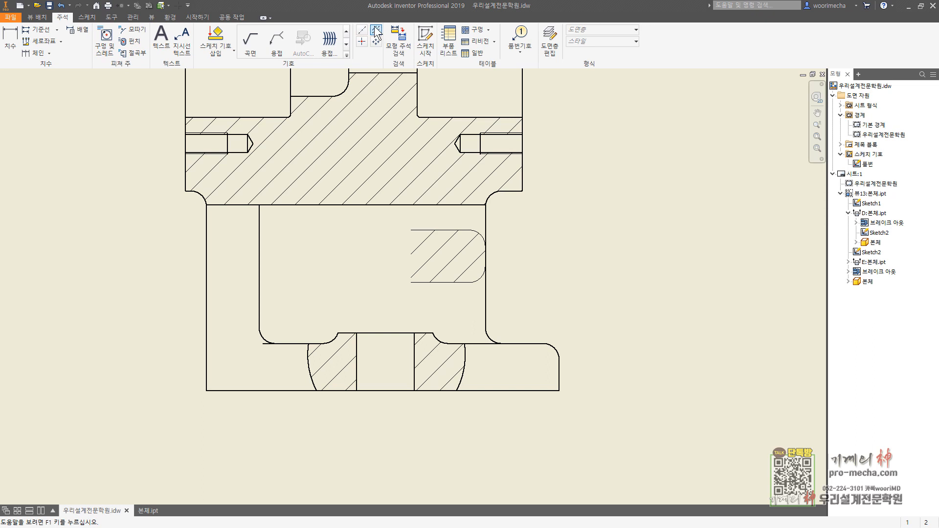
pyautogui.click(445, 230)
pyautogui.press('Escape')
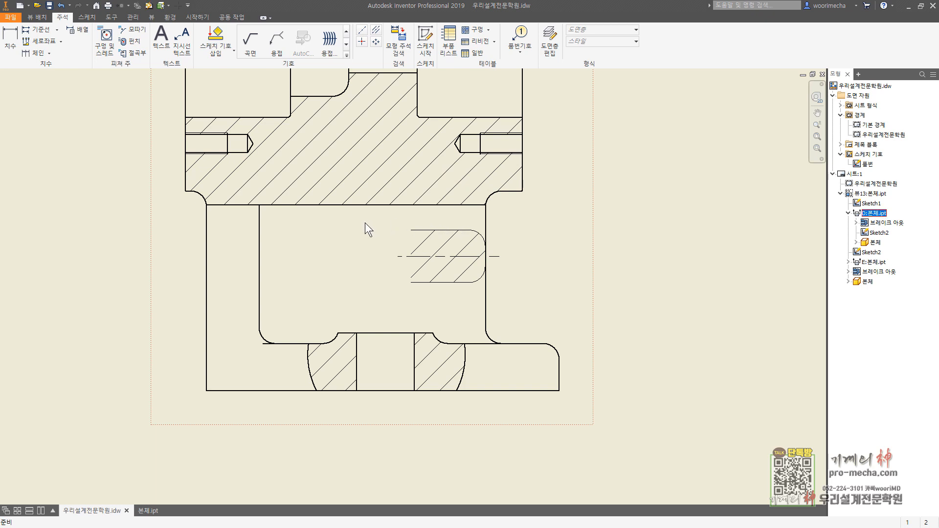
# Step: Delete the sketch containing the hatched rounded profile from section view D-D
pyautogui.moveTo(349, 218); pyautogui.dragTo(537, 313)
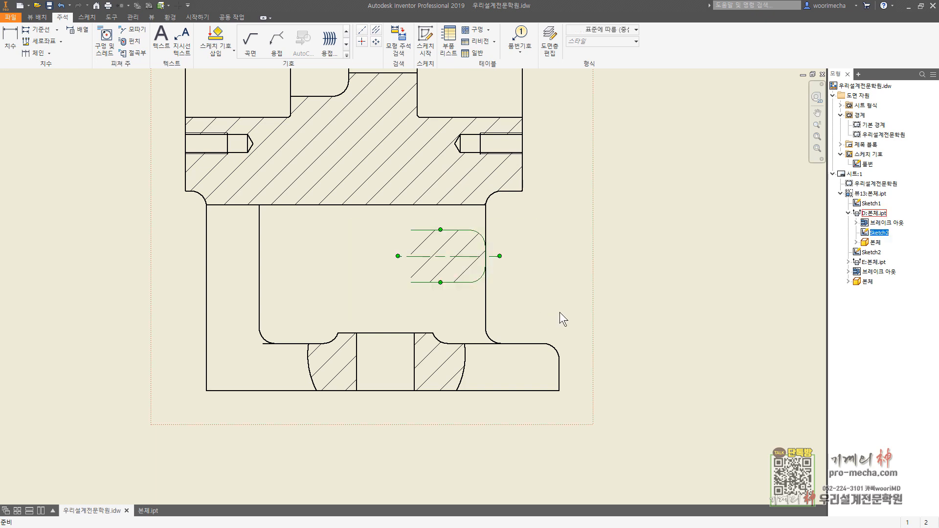
pyautogui.click(875, 233)
pyautogui.press('Delete')
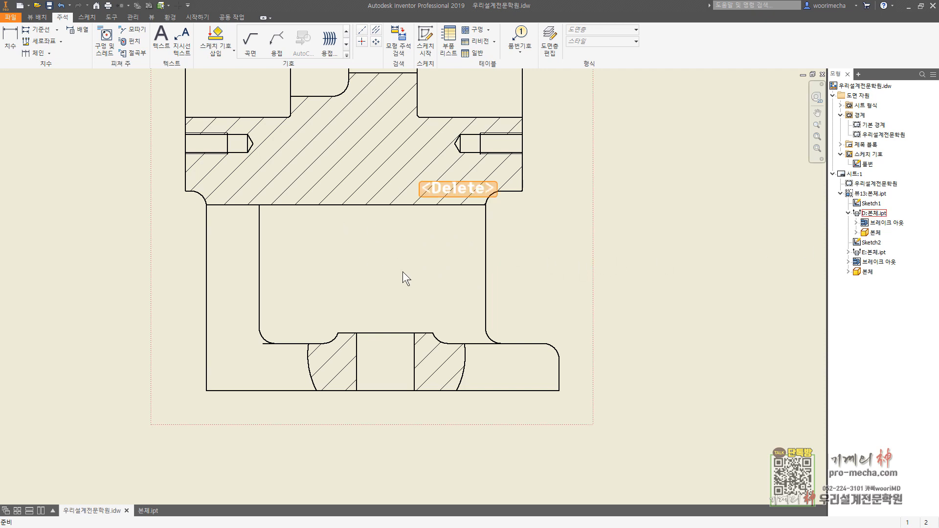
# Step: Create a 1:1 section of D-D from a short horizontal cut line at the web's right edge, slicing the whole part, and place it over the line
pyautogui.moveTo(496, 247); pyautogui.dragTo(492, 305, button='middle')
pyautogui.click(113, 165)
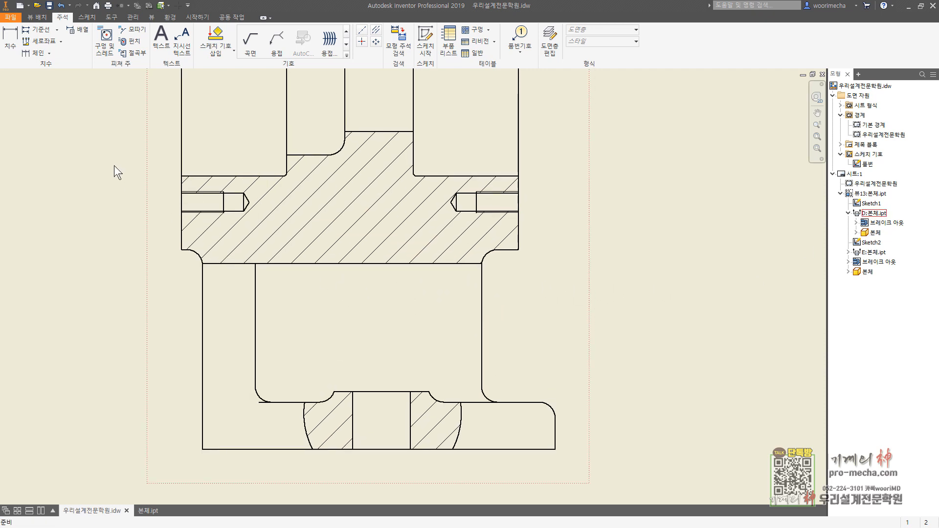
pyautogui.click(39, 18)
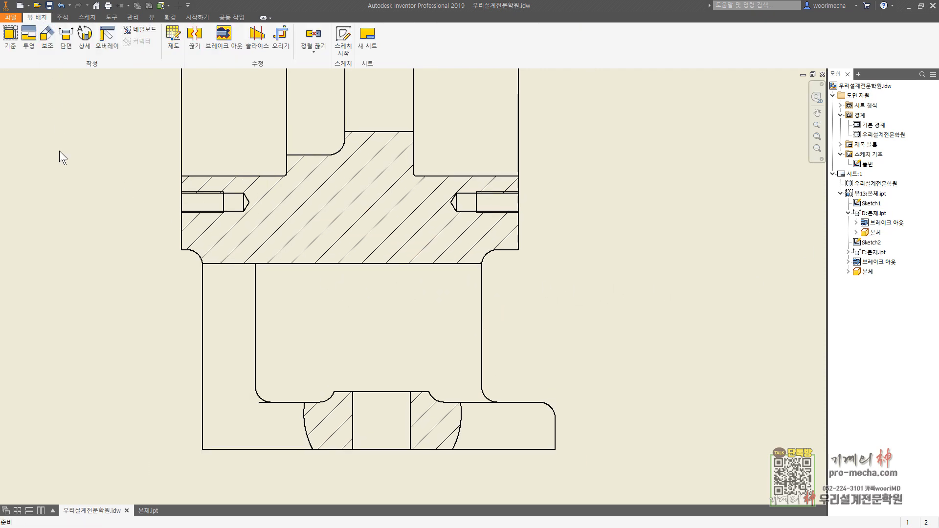
pyautogui.click(69, 43)
pyautogui.click(481, 327)
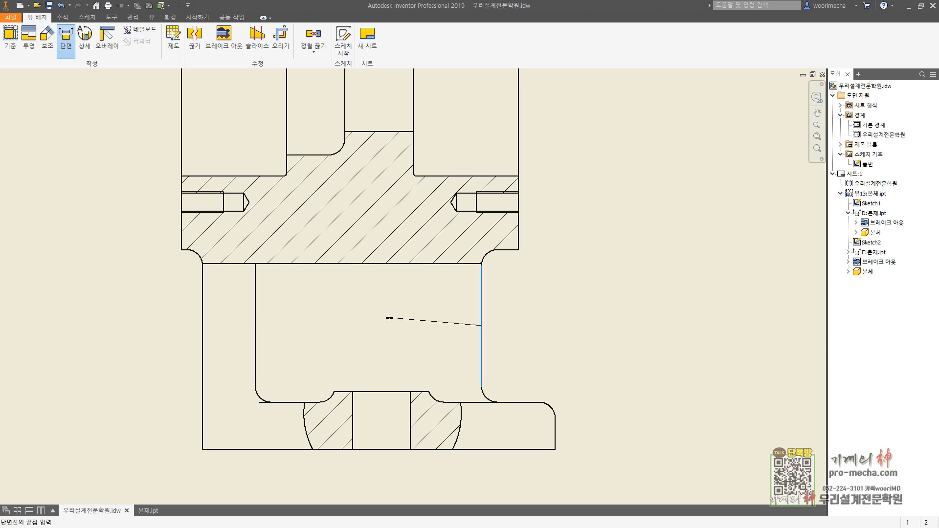
pyautogui.click(421, 324)
pyautogui.rightClick(421, 325)
pyautogui.click(453, 324)
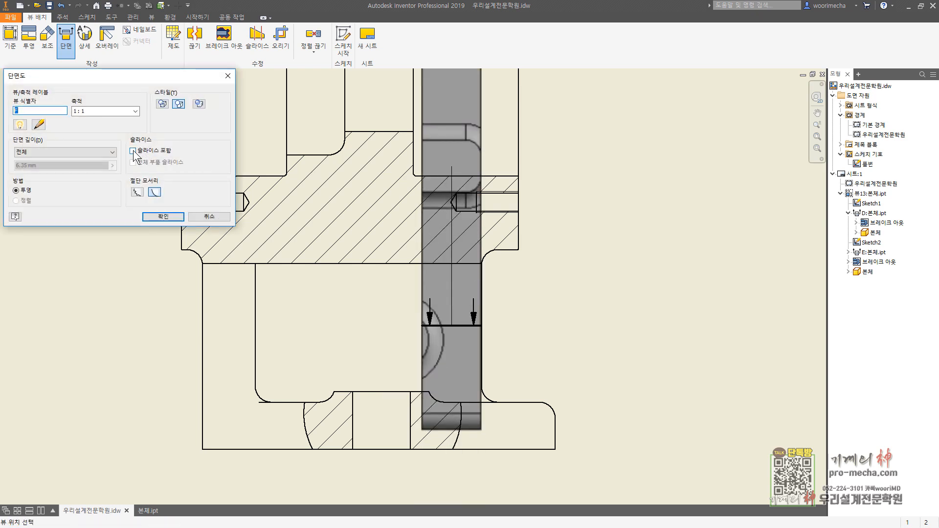
pyautogui.click(132, 152)
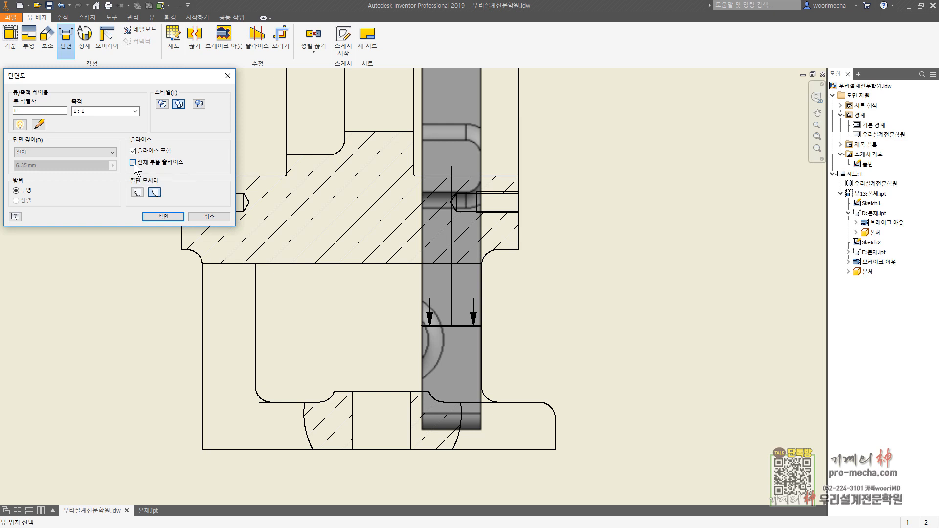
pyautogui.click(133, 163)
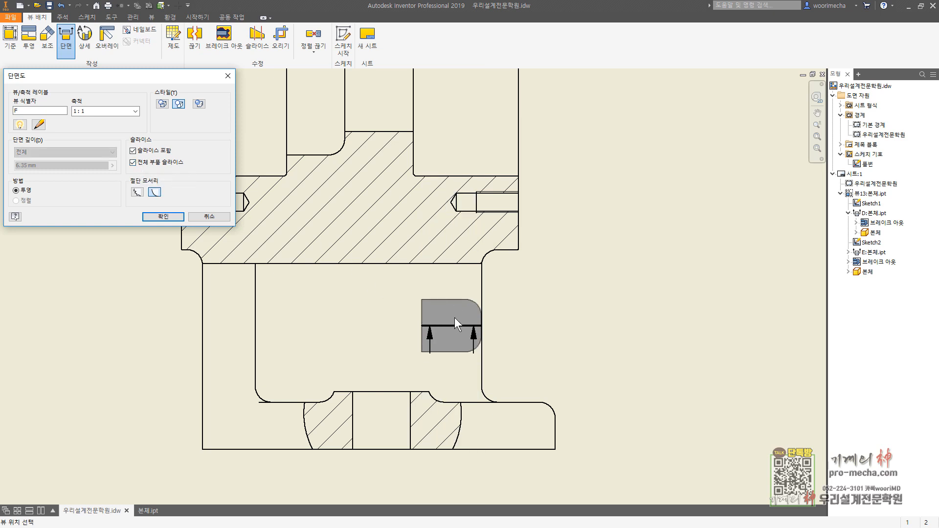
pyautogui.press('Return')
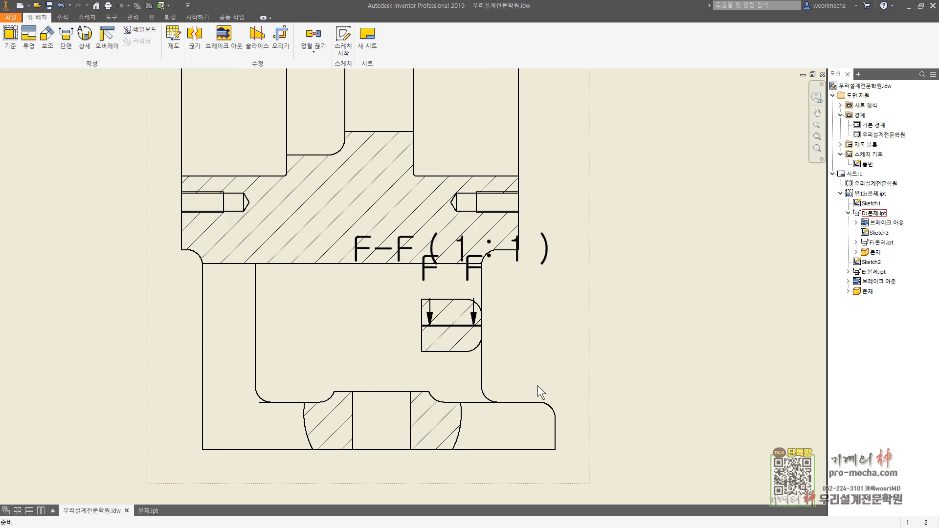
# Step: Assign the F-F label and section line to the 중점(ISO) layer and turn that layer off
pyautogui.click(437, 276)
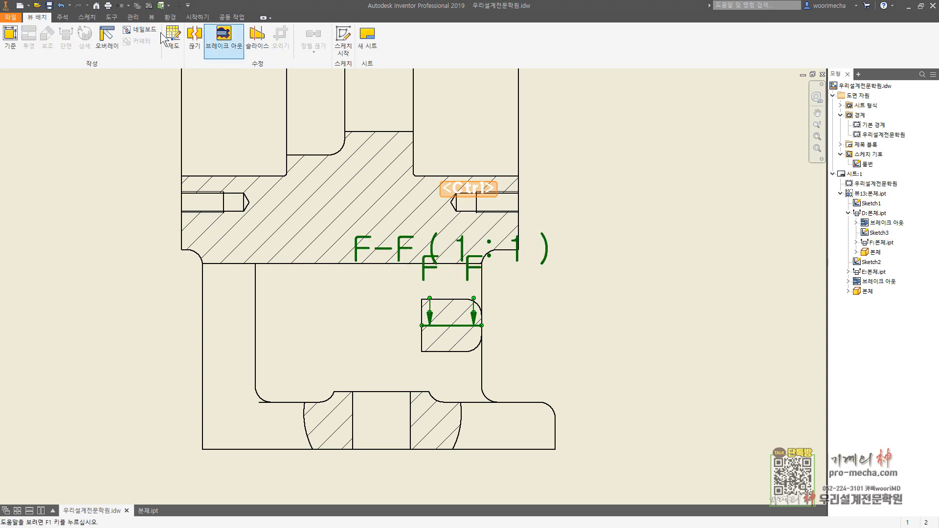
pyautogui.click(62, 17)
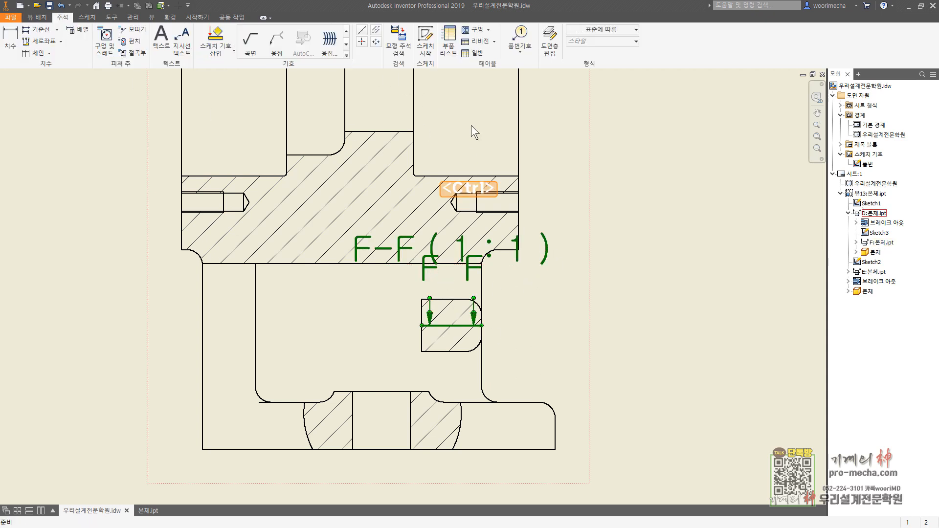
pyautogui.click(614, 30)
pyautogui.moveTo(645, 109); pyautogui.dragTo(641, 185)
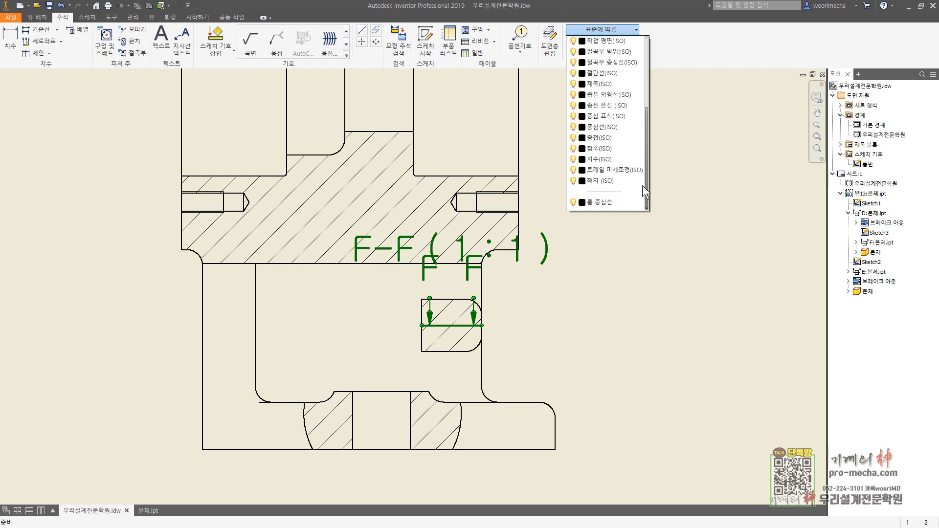
pyautogui.click(623, 139)
pyautogui.click(607, 28)
pyautogui.click(573, 137)
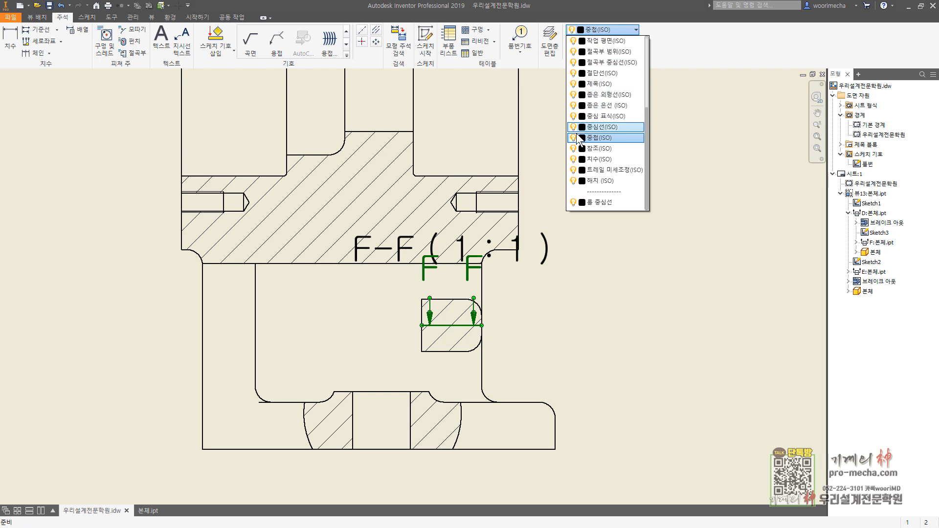
pyautogui.click(598, 303)
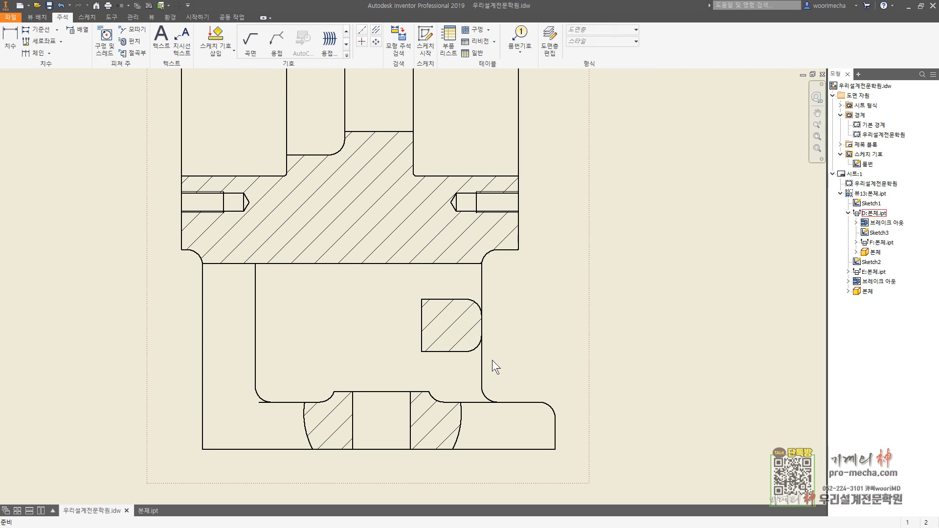
# Step: Hide the F-F slice's left vertical edge and add a bisector centerline between its horizontal edges, extended past the web's right edge
pyautogui.rightClick(421, 318)
pyautogui.click(438, 347)
pyautogui.click(376, 30)
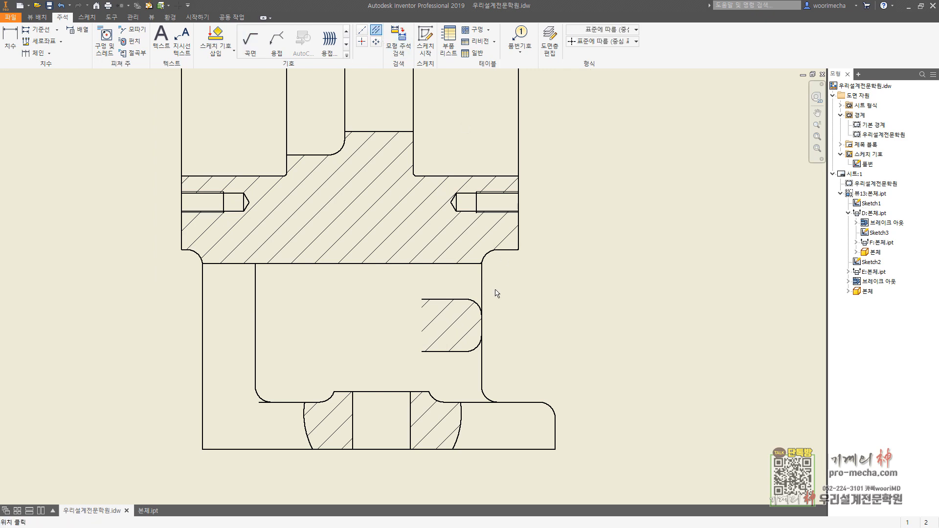
pyautogui.click(444, 299)
pyautogui.press('Escape')
pyautogui.moveTo(479, 325); pyautogui.dragTo(495, 325)
pyautogui.press('Escape')
# Step: Create a 1:1 whole-part slice section from a short cut line perpendicular to the front view's right sloping edge, placed over the line
pyautogui.scroll(-5, 599, 319)
pyautogui.moveTo(649, 311); pyautogui.dragTo(354, 311, button='middle')
pyautogui.scroll(3, 547, 310)
pyautogui.moveTo(551, 312)
pyautogui.mouseDown(button='middle')
pyautogui.moveTo(578, 329)
pyautogui.moveTo(481, 323)
pyautogui.mouseUp(button='middle')
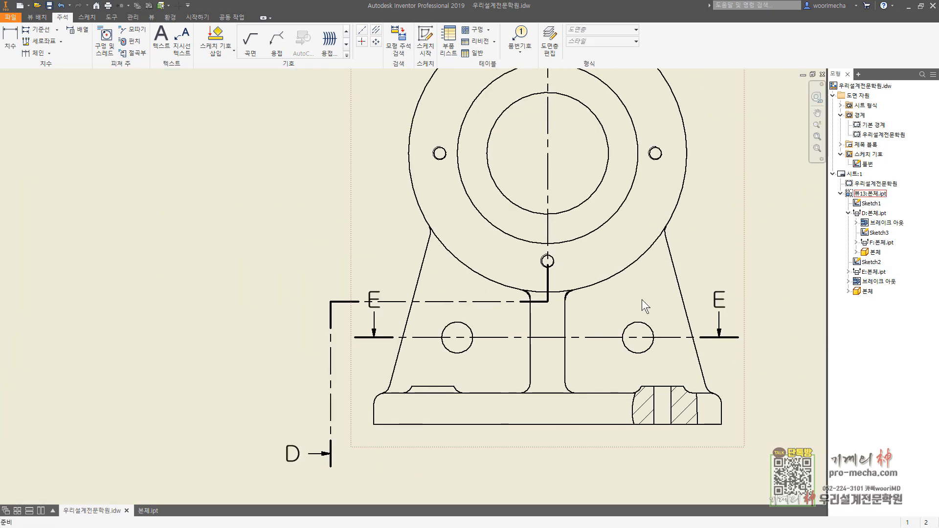
pyautogui.moveTo(690, 310); pyautogui.dragTo(529, 298, button='middle')
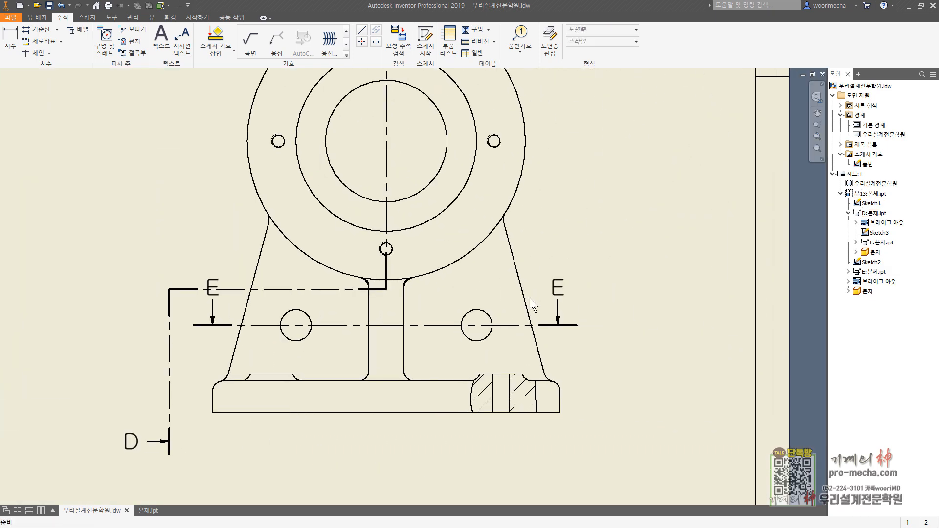
pyautogui.click(41, 18)
pyautogui.click(66, 39)
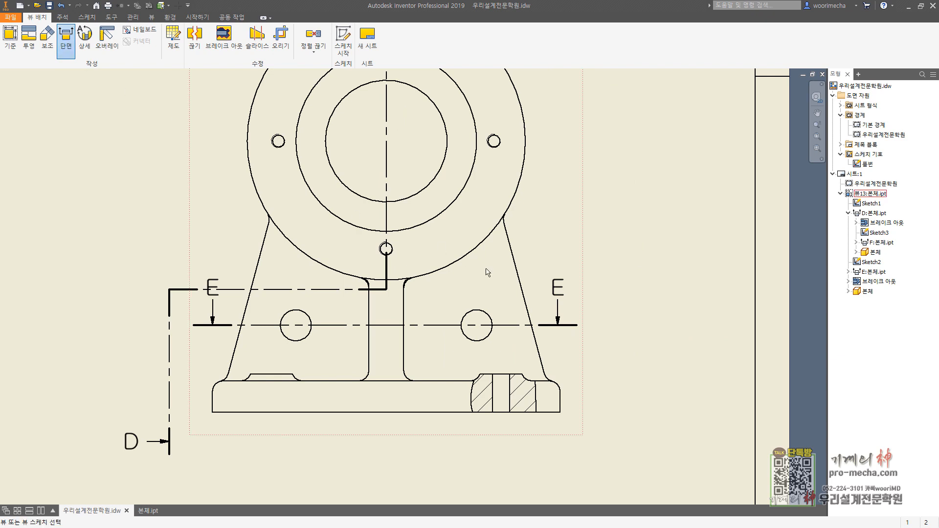
pyautogui.click(522, 283)
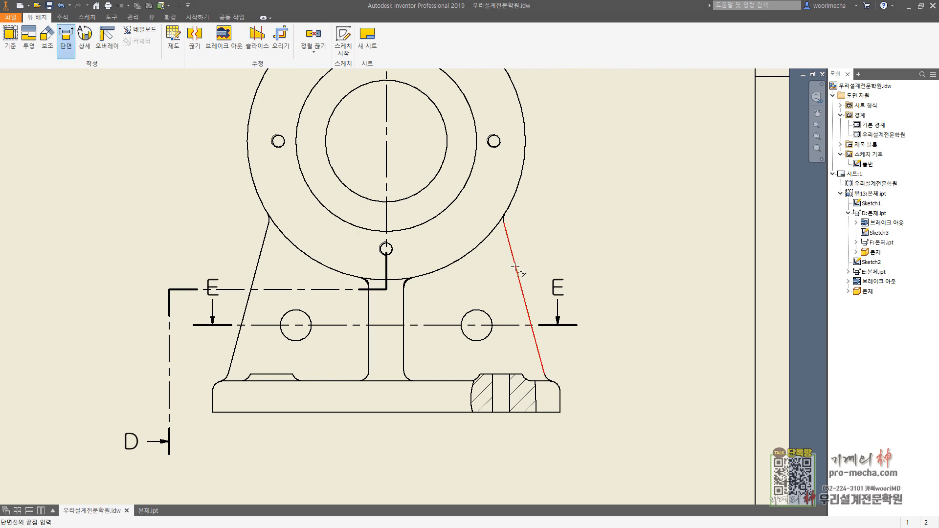
pyautogui.click(481, 275)
pyautogui.rightClick(487, 277)
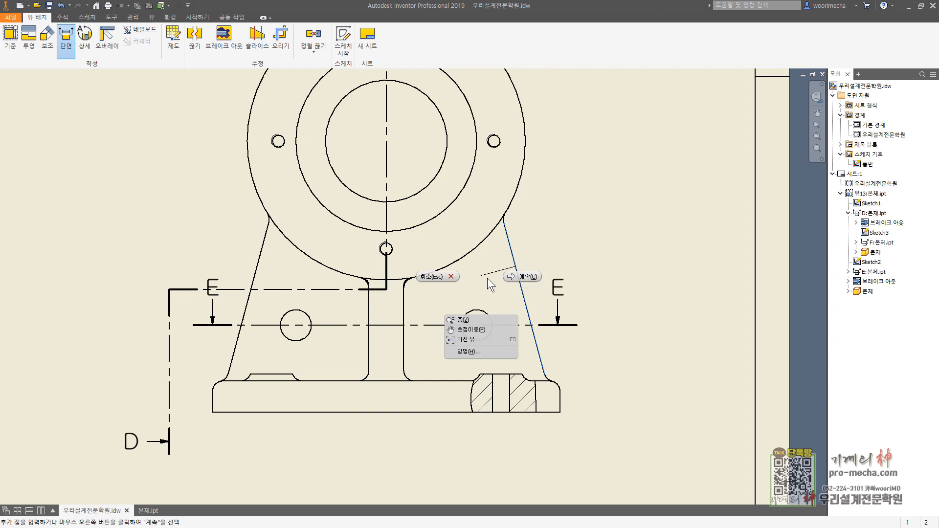
pyautogui.click(464, 319)
pyautogui.click(132, 151)
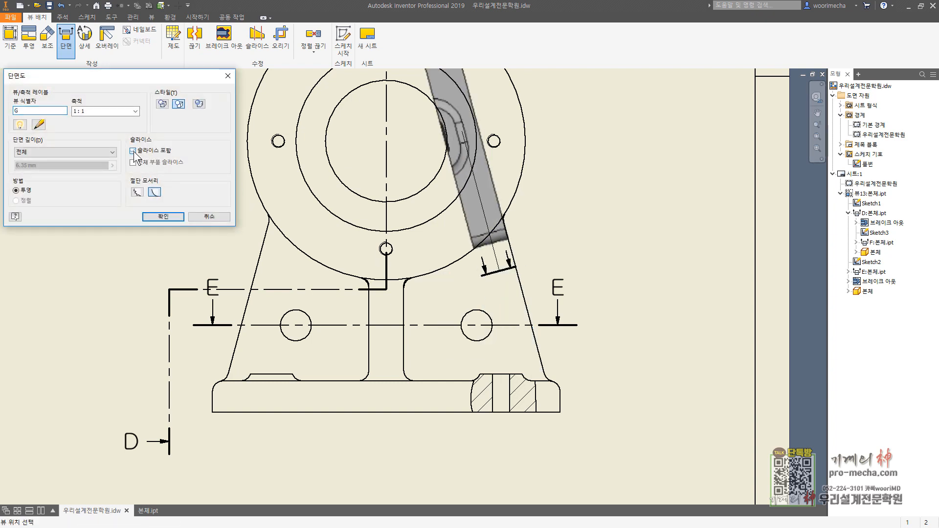
pyautogui.click(133, 162)
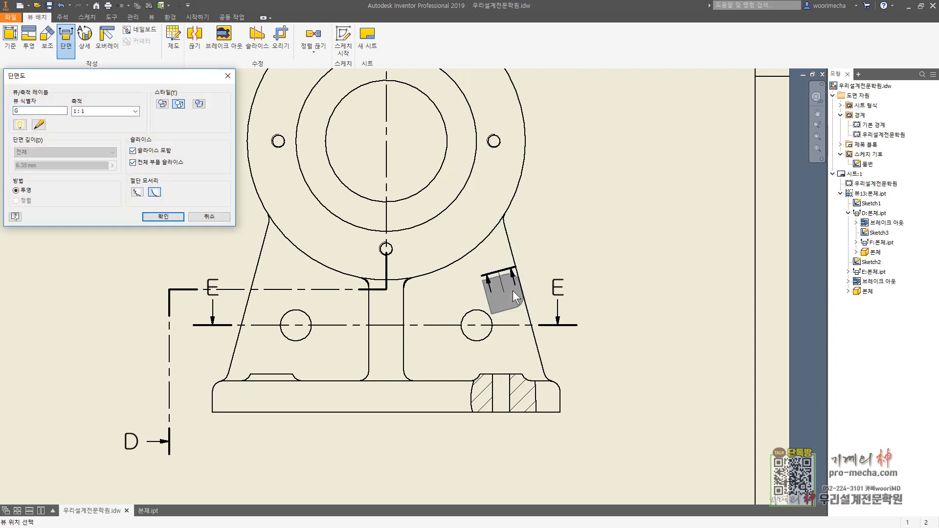
pyautogui.click(499, 274)
# Step: Hide the G-G label and section line by assigning them to the switched-off 중점(ISO) layer
pyautogui.press('ctrl')
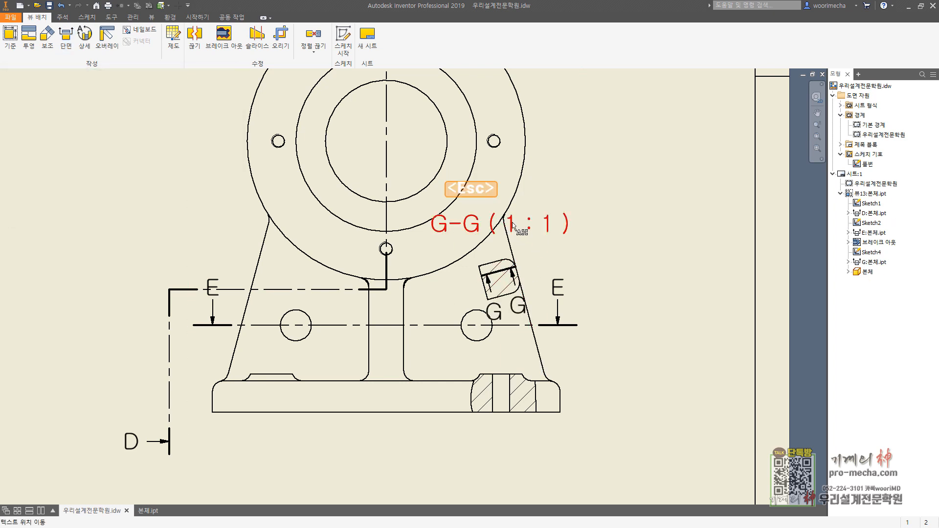
pyautogui.press('Escape')
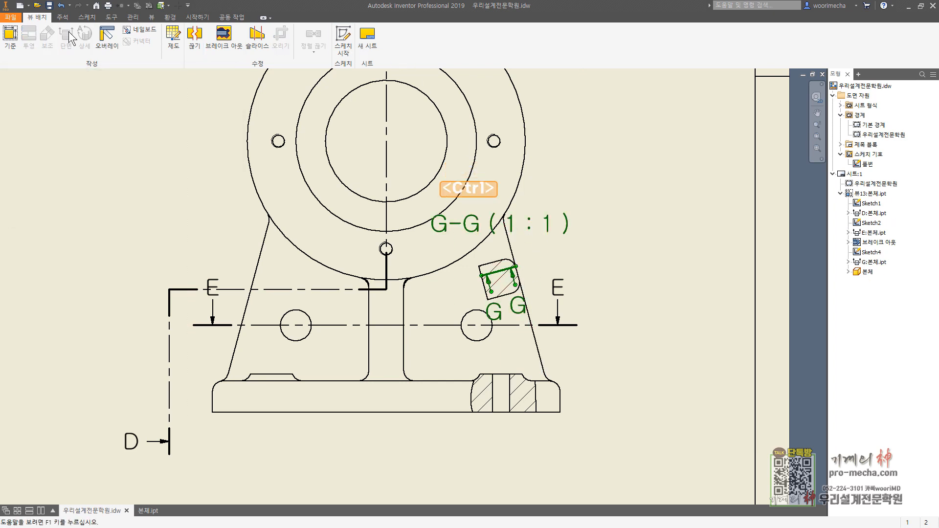
pyautogui.click(62, 17)
pyautogui.click(606, 30)
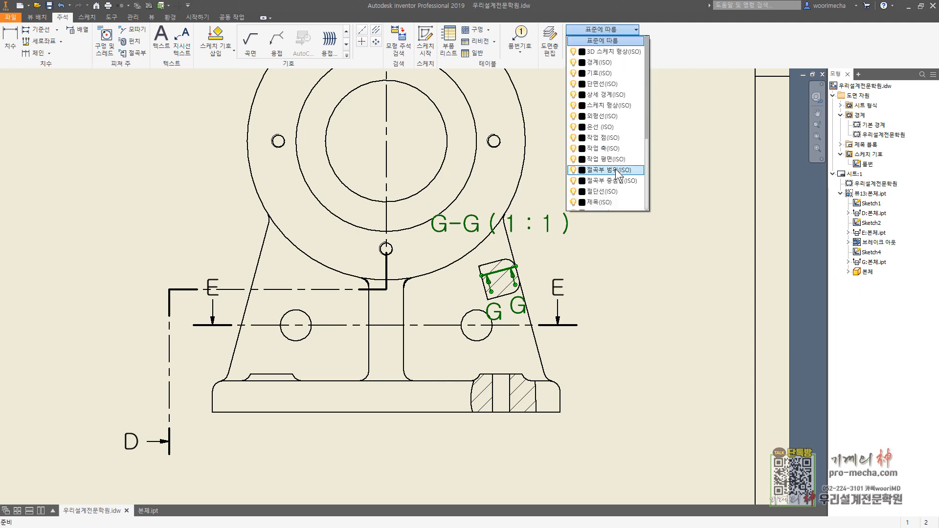
pyautogui.click(611, 139)
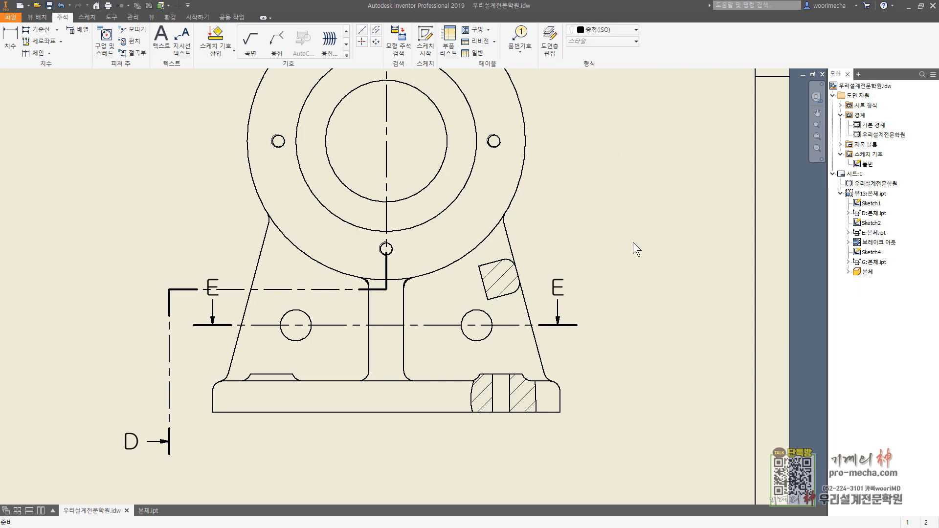
pyautogui.press('Escape')
# Step: Hide the G-G slice's inner edge and add a bisector centerline between its two parallel slanted edges
pyautogui.rightClick(485, 286)
pyautogui.click(509, 313)
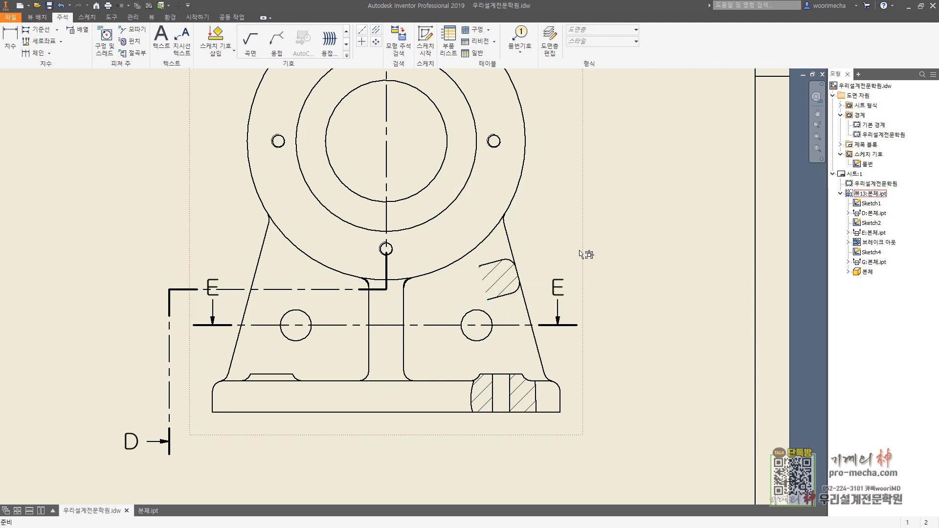
pyautogui.click(374, 31)
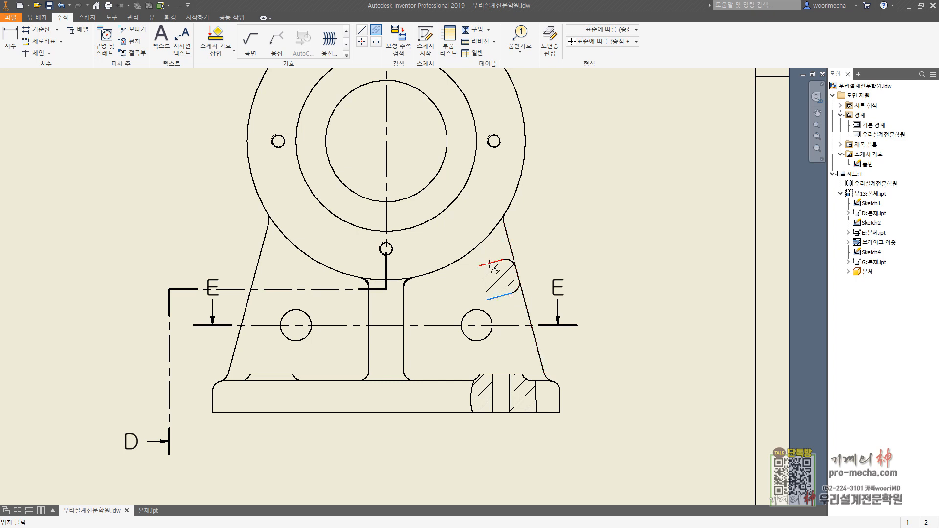
pyautogui.press('Escape')
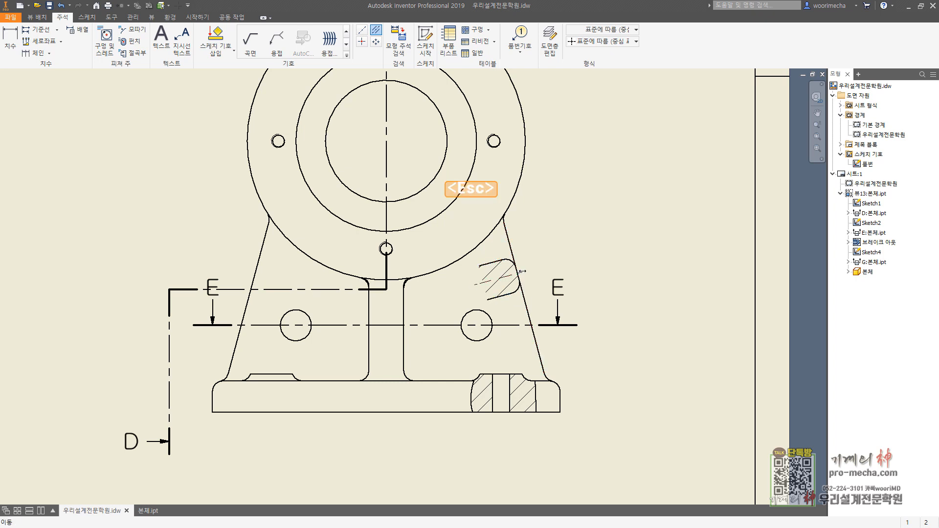
pyautogui.press('Escape')
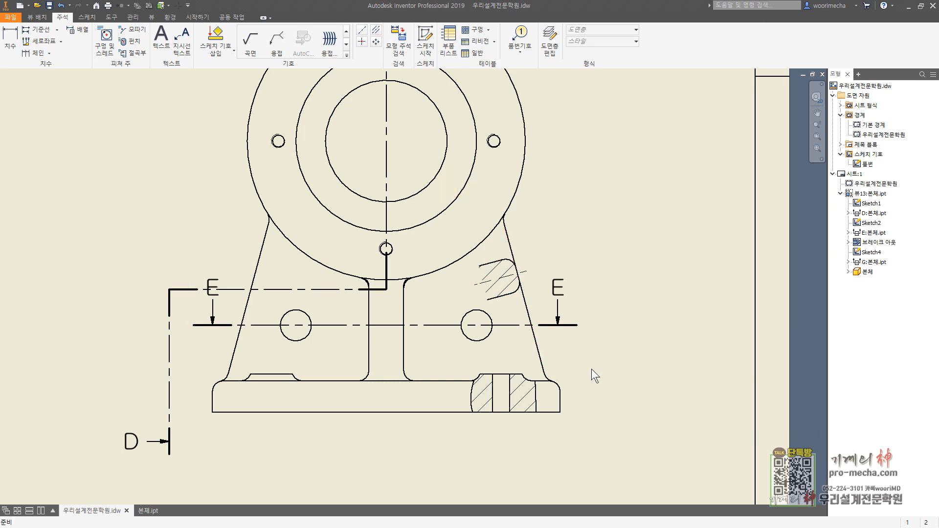
pyautogui.scroll(-3, 591, 368)
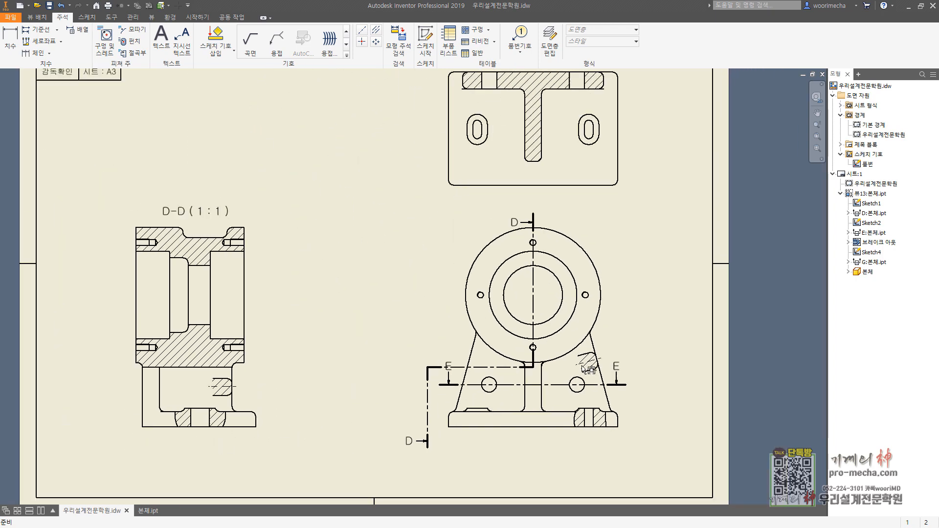
# Step: Add a bisector centerline between the long edges of the upper-right tapped hole in section D-D
pyautogui.scroll(-1, 587, 369)
pyautogui.moveTo(552, 244); pyautogui.dragTo(551, 236)
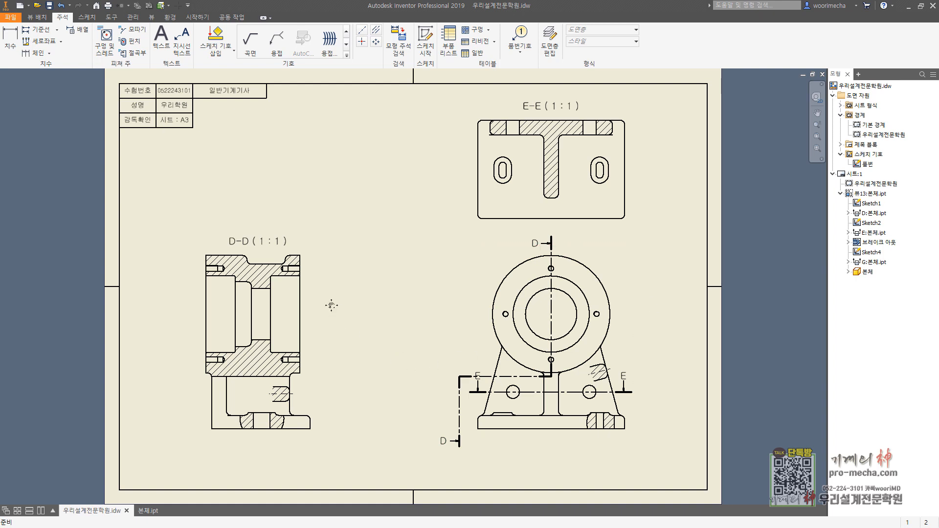
pyautogui.moveTo(330, 303); pyautogui.dragTo(418, 245, button='middle')
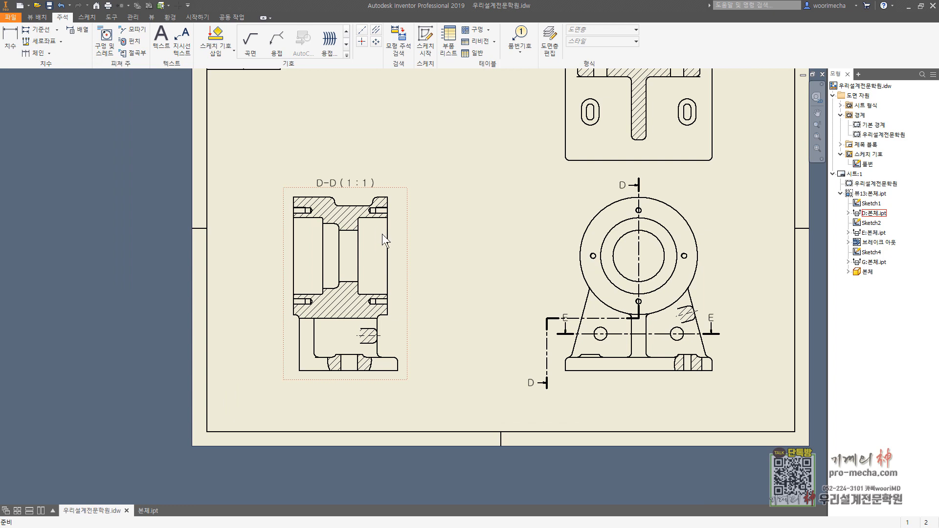
pyautogui.click(375, 31)
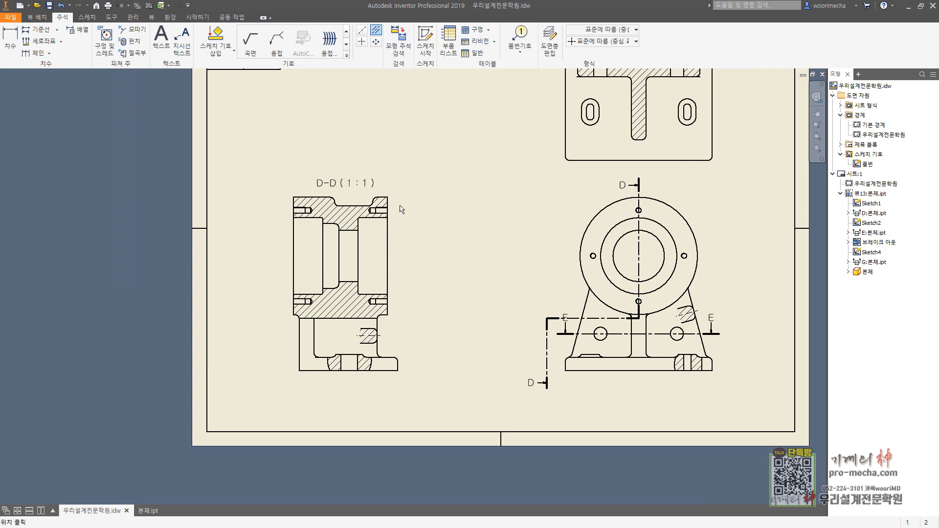
pyautogui.scroll(3, 384, 213)
pyautogui.scroll(3, 372, 193)
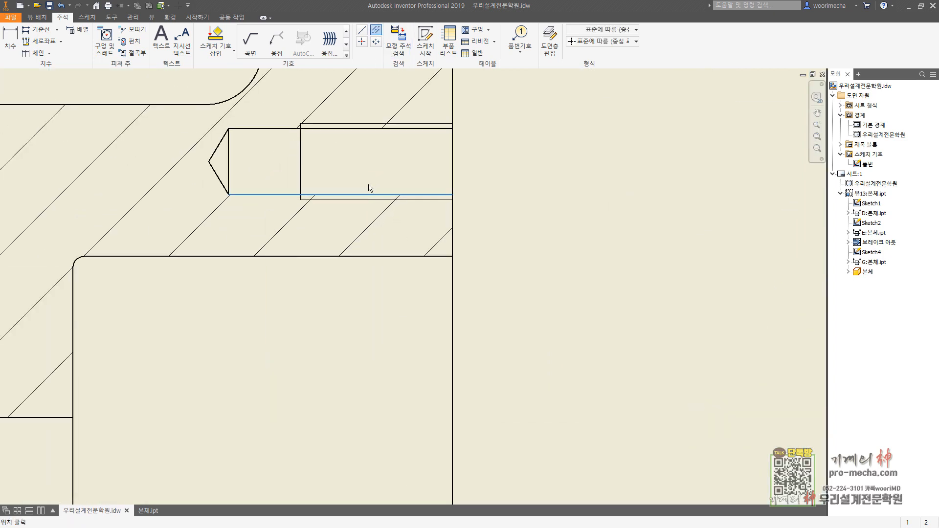
pyautogui.click(371, 188)
pyautogui.click(374, 130)
pyautogui.scroll(-5, 354, 284)
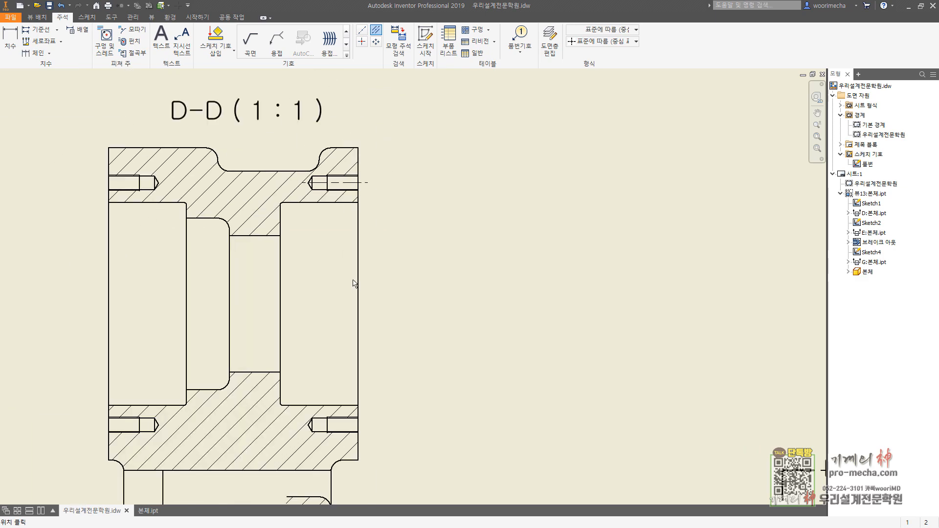
# Step: Add a bisector centerline between the long edges of the lower-right tapped hole in section D-D
pyautogui.moveTo(356, 285); pyautogui.dragTo(458, 154, button='middle')
pyautogui.scroll(5, 424, 288)
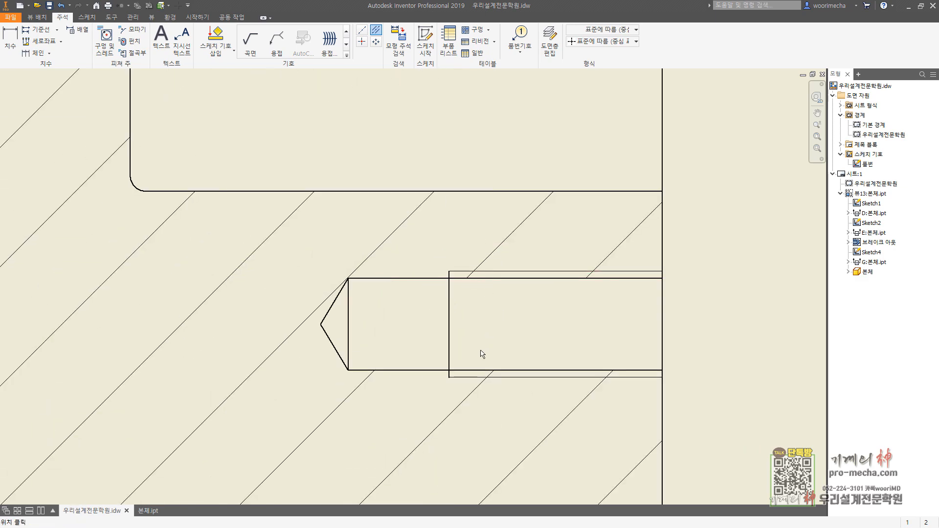
pyautogui.click(478, 370)
pyautogui.click(474, 278)
pyautogui.scroll(-5, 455, 323)
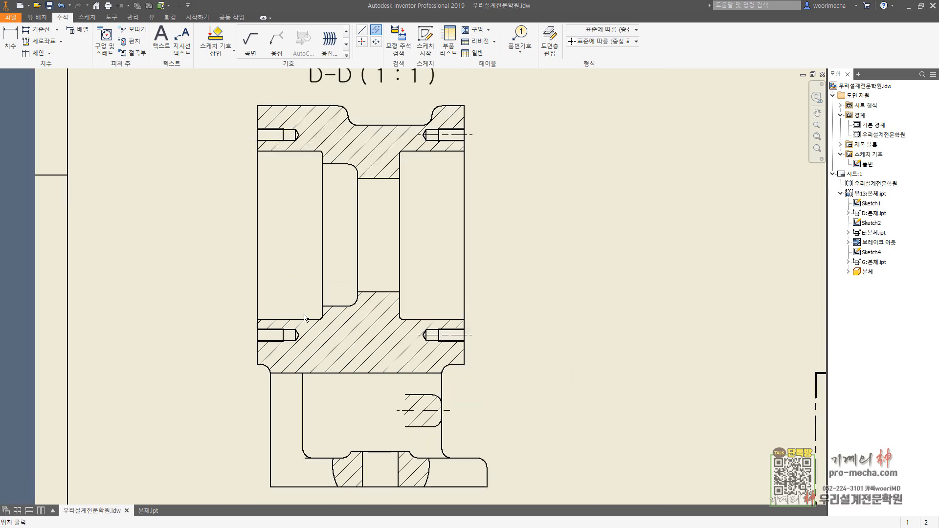
# Step: Add bisector centerlines to the lower-left and upper-left tapped holes in section D-D
pyautogui.scroll(5, 304, 318)
pyautogui.click(419, 366)
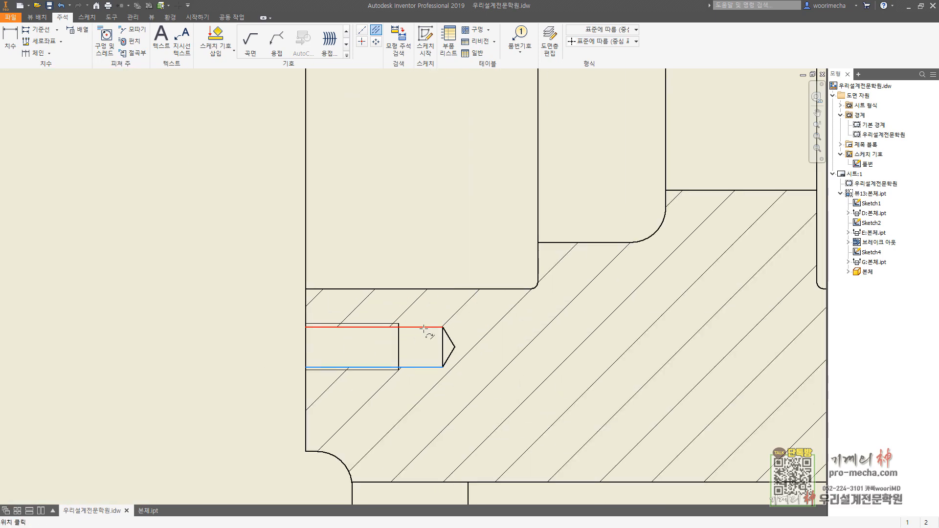
pyautogui.click(428, 327)
pyautogui.scroll(-5, 425, 313)
pyautogui.scroll(5, 421, 293)
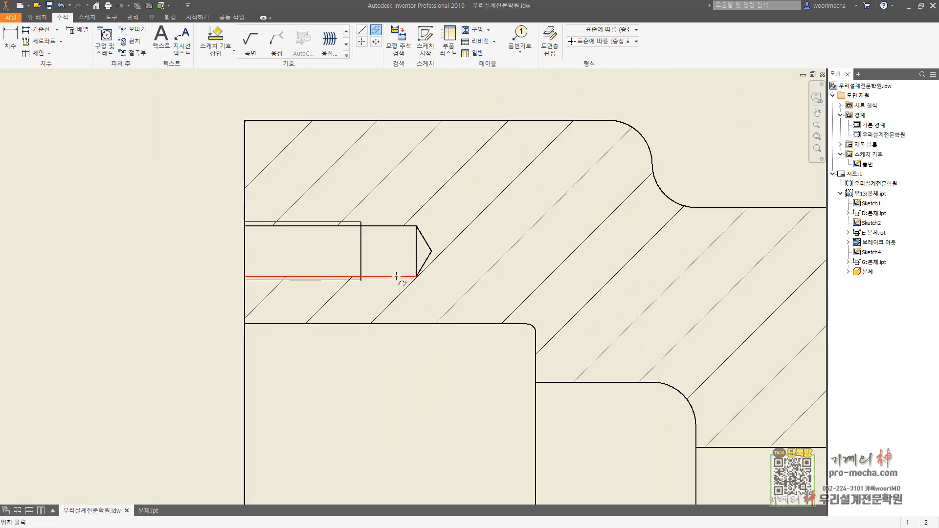
pyautogui.click(398, 276)
pyautogui.click(401, 226)
pyautogui.scroll(-5, 477, 315)
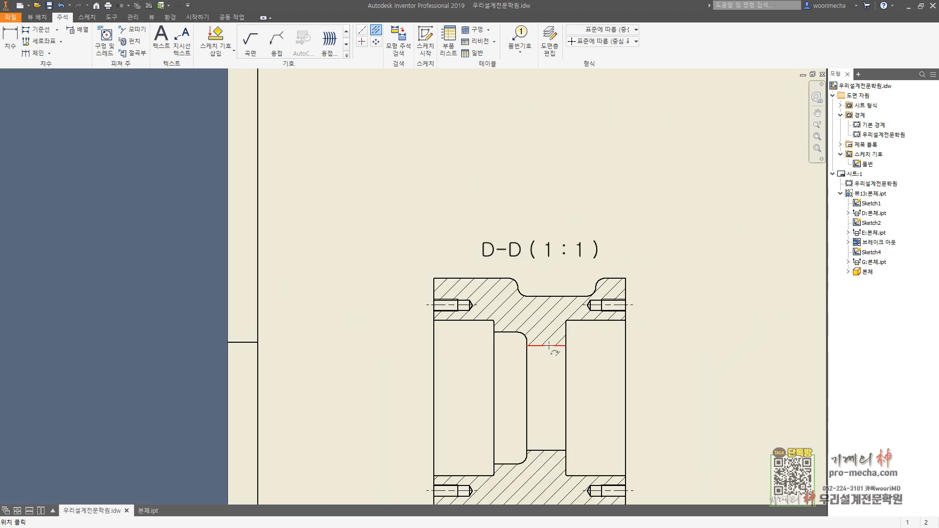
# Step: Add a bisector centerline between section D-D's narrow bore edges and extend it past the housing's left and right faces
pyautogui.click(549, 345)
pyautogui.click(555, 449)
pyautogui.press('Escape')
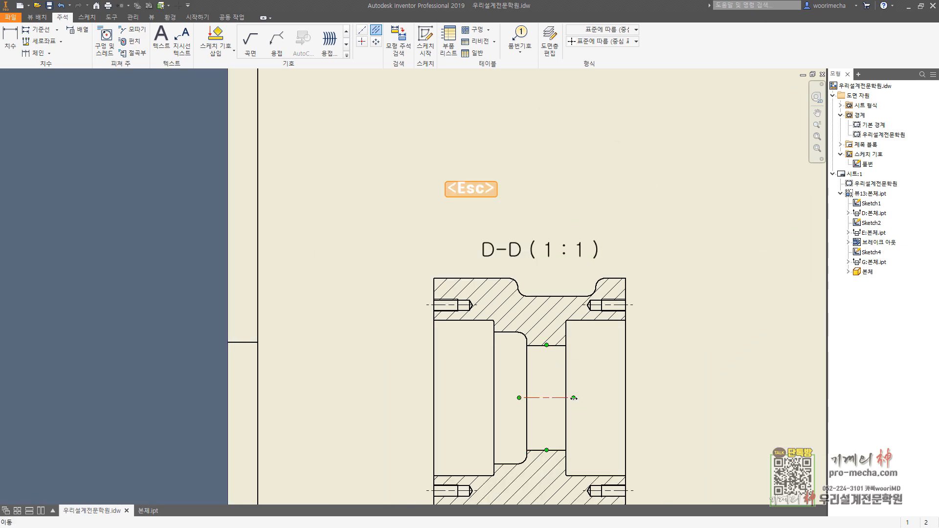
pyautogui.moveTo(573, 398); pyautogui.dragTo(635, 401)
pyautogui.moveTo(520, 398); pyautogui.dragTo(440, 410)
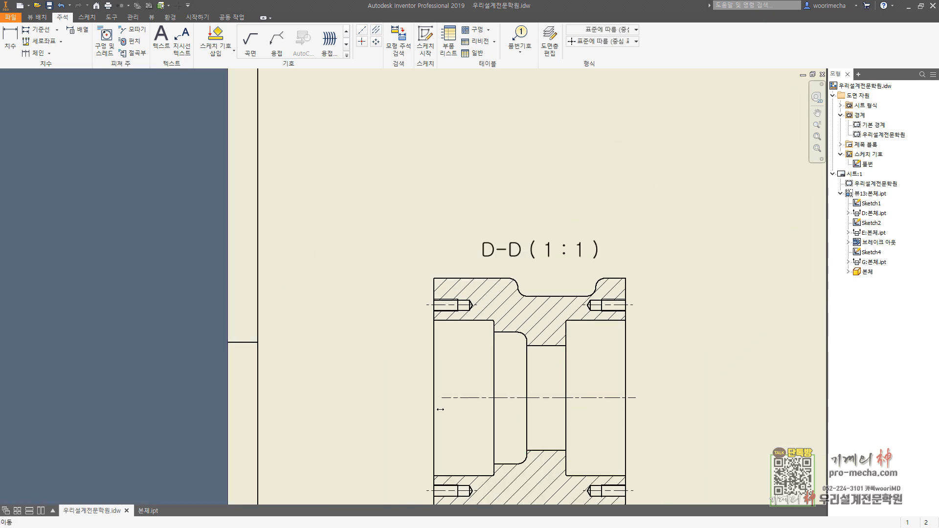
pyautogui.scroll(-5, 423, 418)
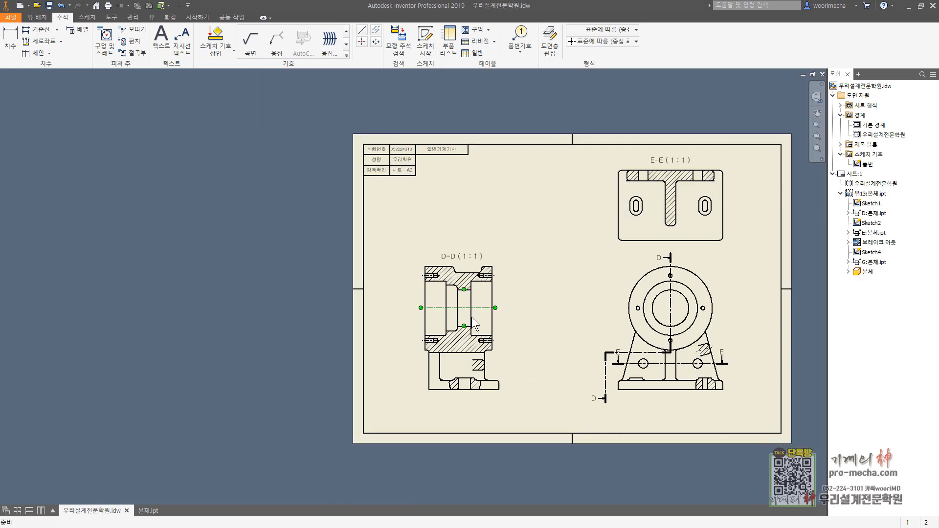
pyautogui.scroll(6, 472, 317)
pyautogui.press('Escape')
# Step: Draw two vertical centerlines through the slot in section D-D's base break-out, each joining matching points on its upper and lower edges
pyautogui.click(362, 32)
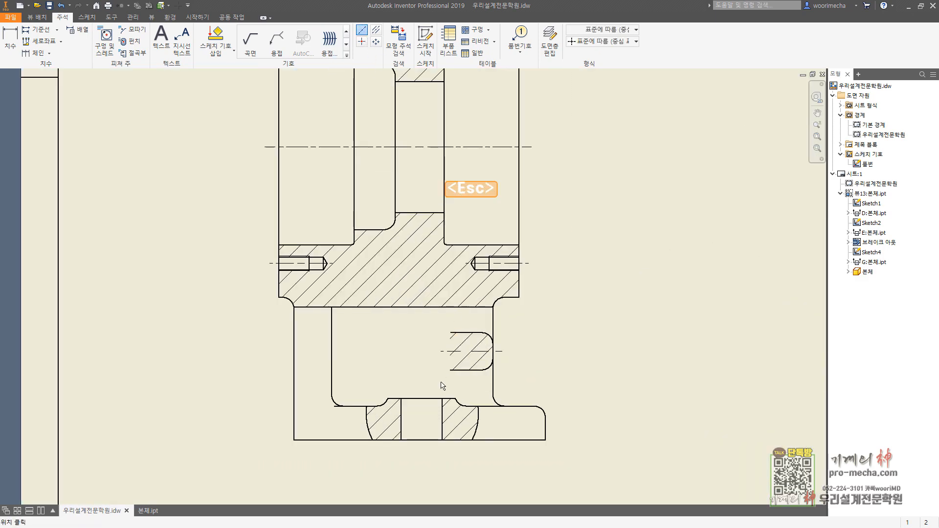
pyautogui.scroll(6, 428, 395)
pyautogui.moveTo(425, 394); pyautogui.dragTo(451, 208, button='middle')
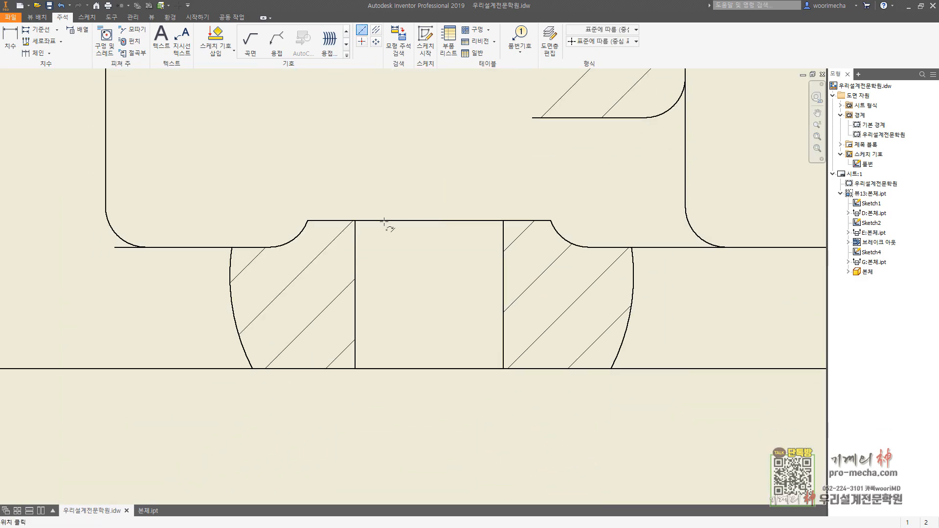
pyautogui.click(470, 220)
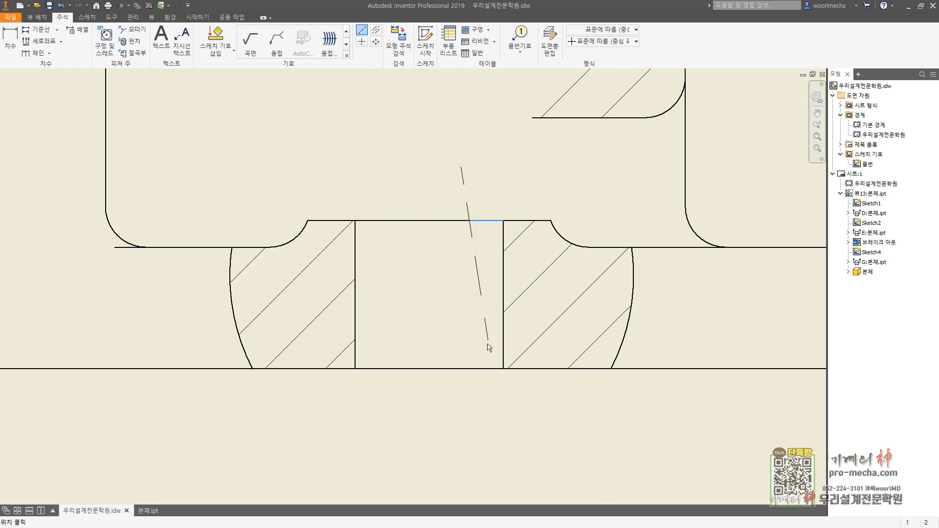
pyautogui.click(470, 368)
pyautogui.rightClick(496, 421)
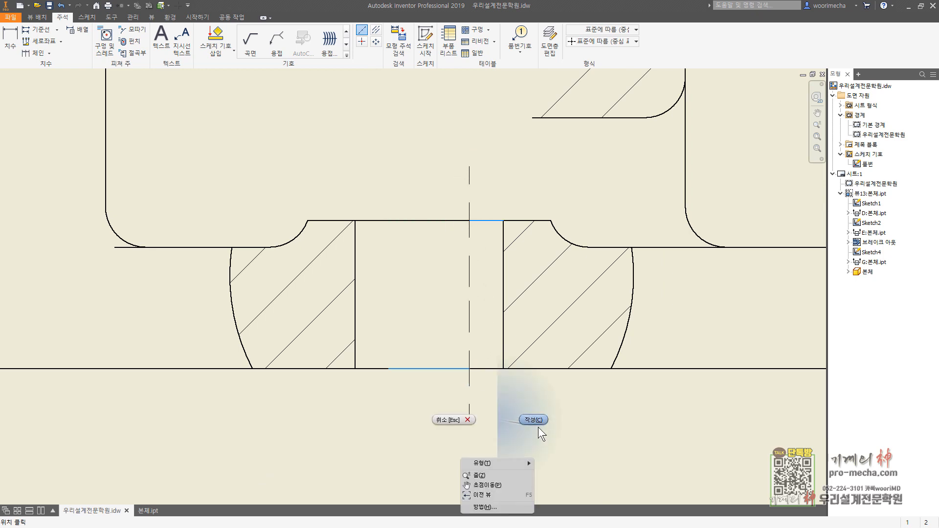
pyautogui.click(537, 419)
pyautogui.click(389, 221)
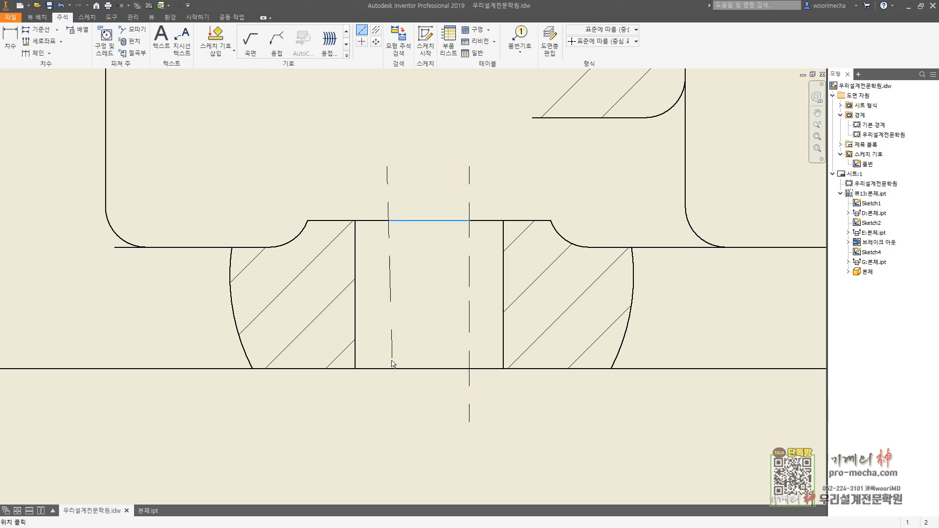
pyautogui.click(389, 369)
pyautogui.scroll(-5, 386, 407)
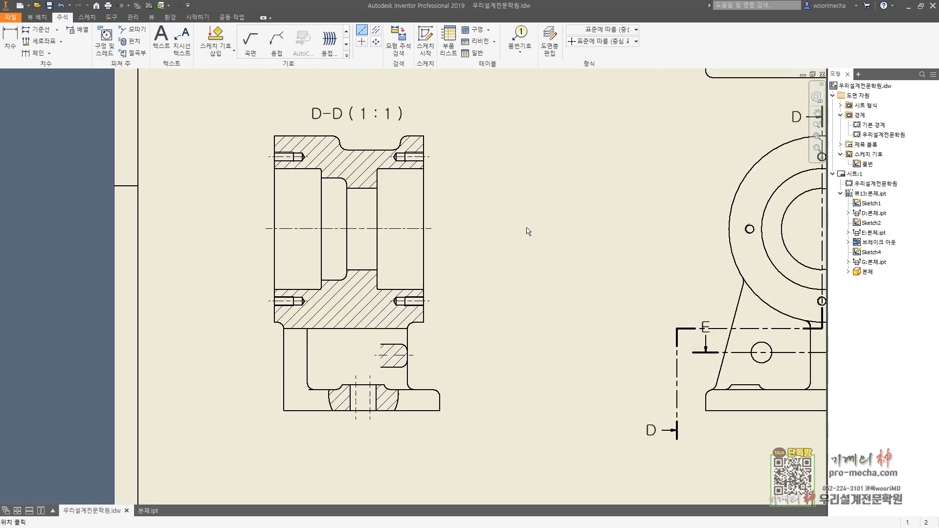
# Step: Create a closed circular centered pattern through the front view's four flange holes, centred on the bore
pyautogui.moveTo(616, 213); pyautogui.dragTo(322, 233, button='middle')
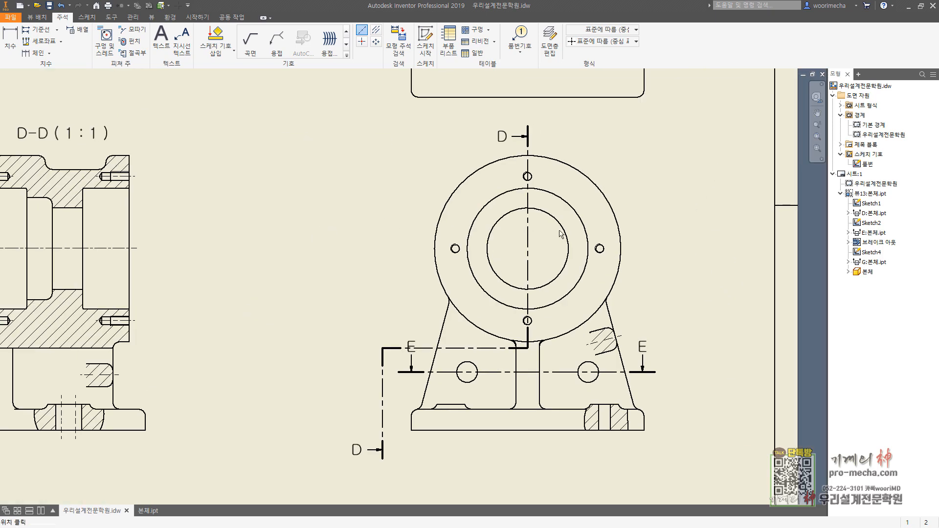
pyautogui.click(377, 43)
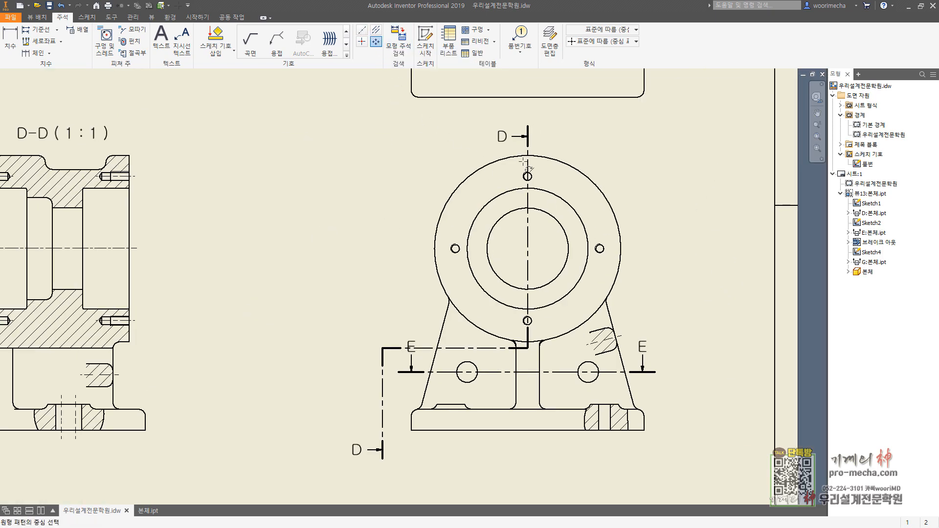
pyautogui.click(600, 249)
pyautogui.click(527, 176)
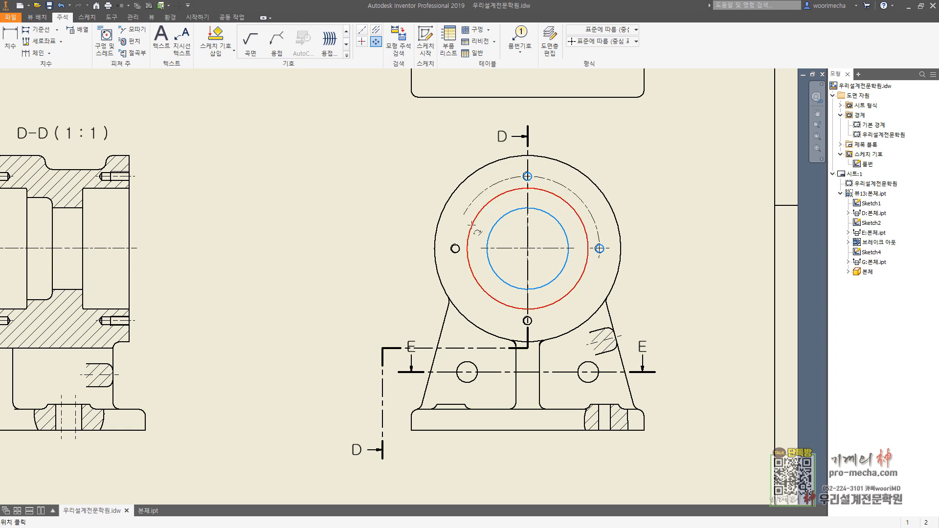
pyautogui.click(454, 248)
pyautogui.click(527, 321)
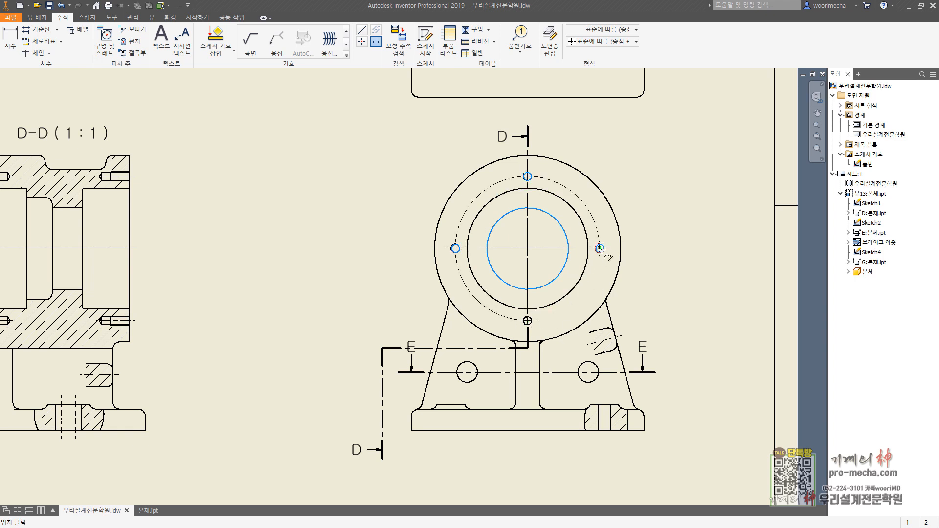
pyautogui.click(600, 248)
pyautogui.rightClick(681, 208)
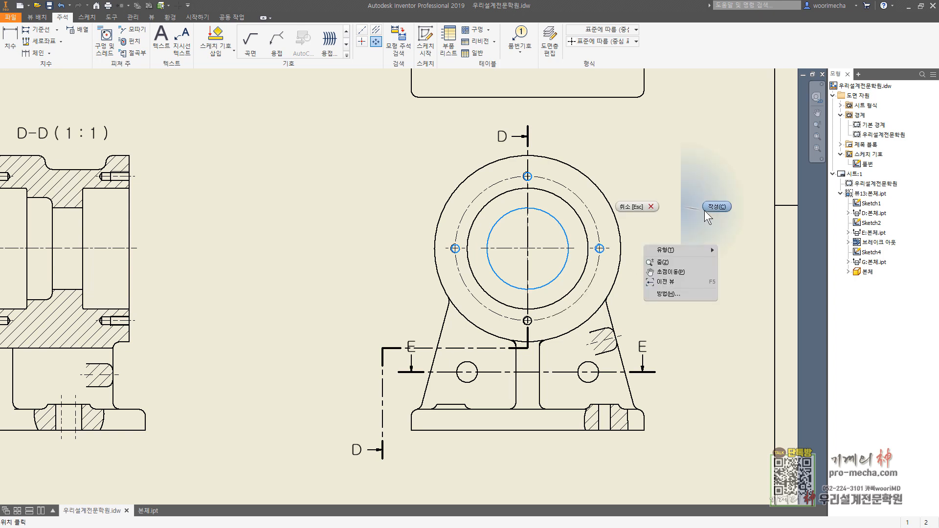
pyautogui.click(705, 210)
pyautogui.press('Escape')
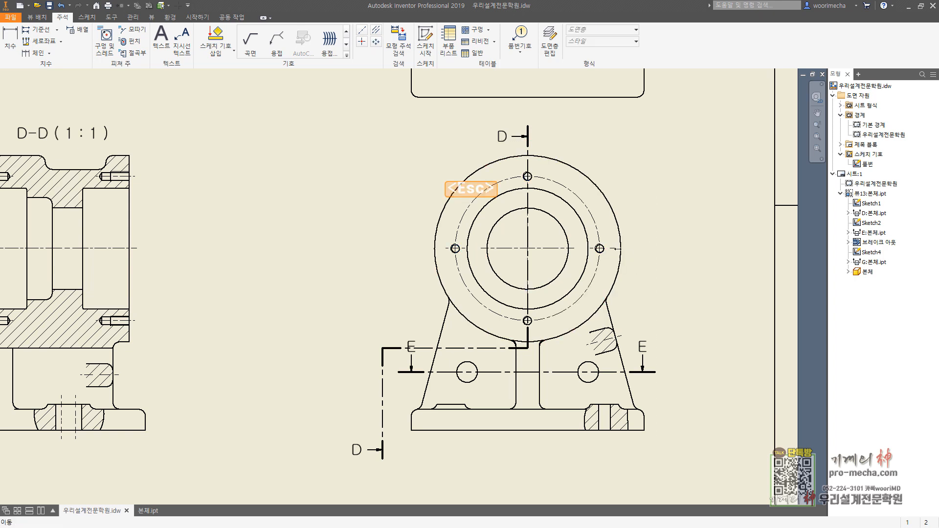
# Step: Extend the front view's bolt-circle center marks past the flange's outer edge on the right, left and lower sides
pyautogui.click(617, 248)
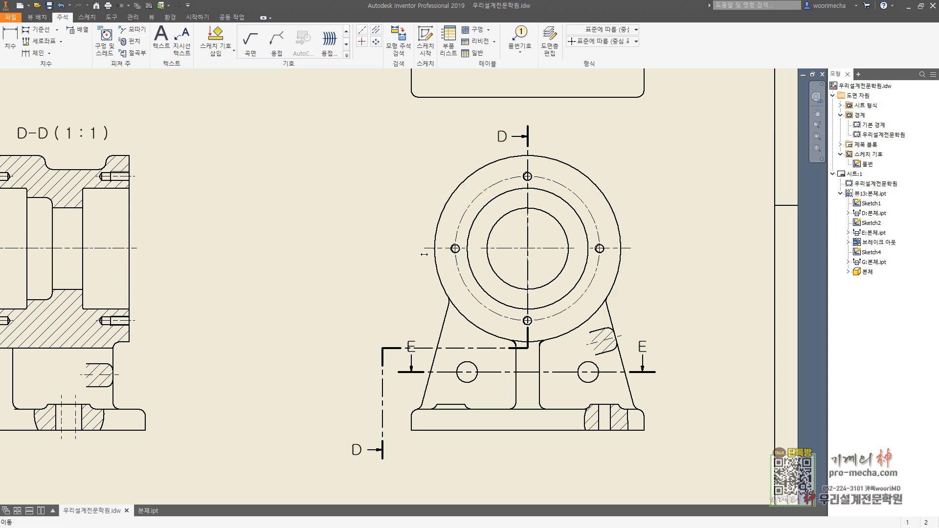
pyautogui.moveTo(423, 254); pyautogui.dragTo(423, 254)
pyautogui.press('Escape')
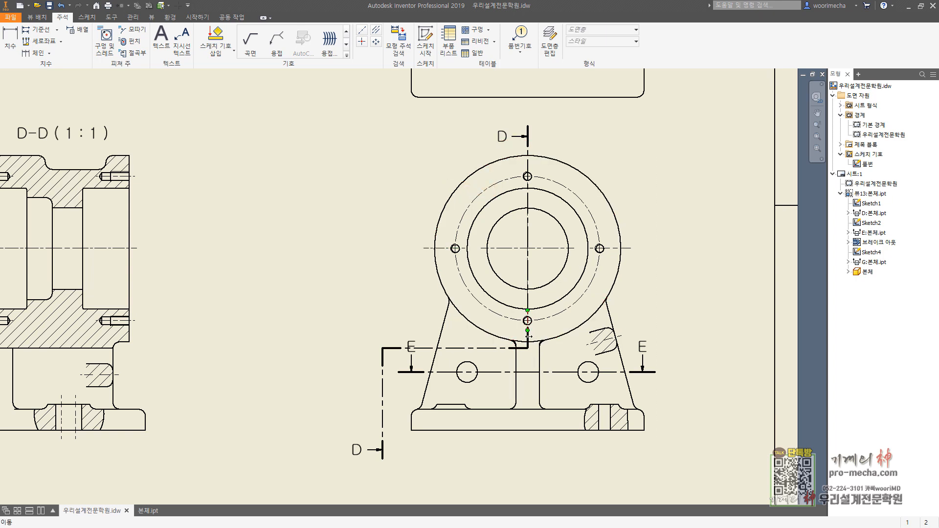
pyautogui.moveTo(528, 336); pyautogui.dragTo(528, 434)
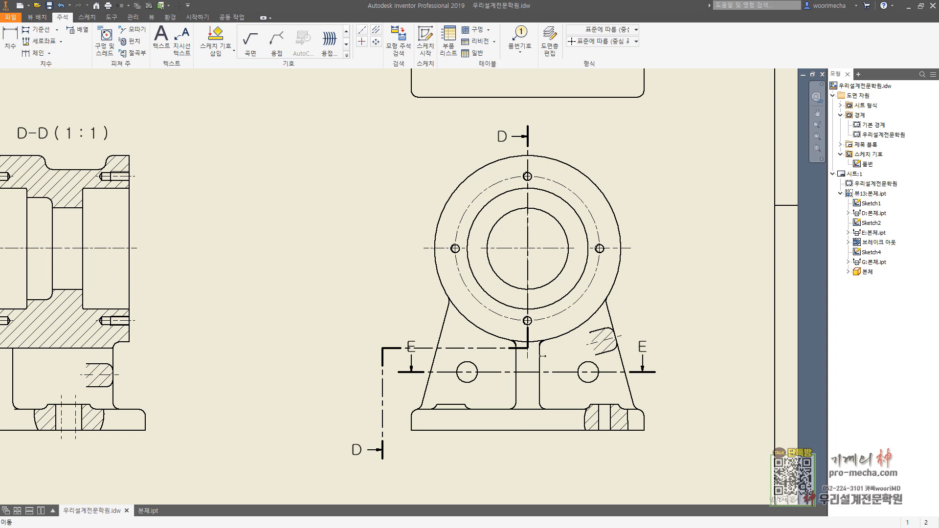
pyautogui.press('Escape')
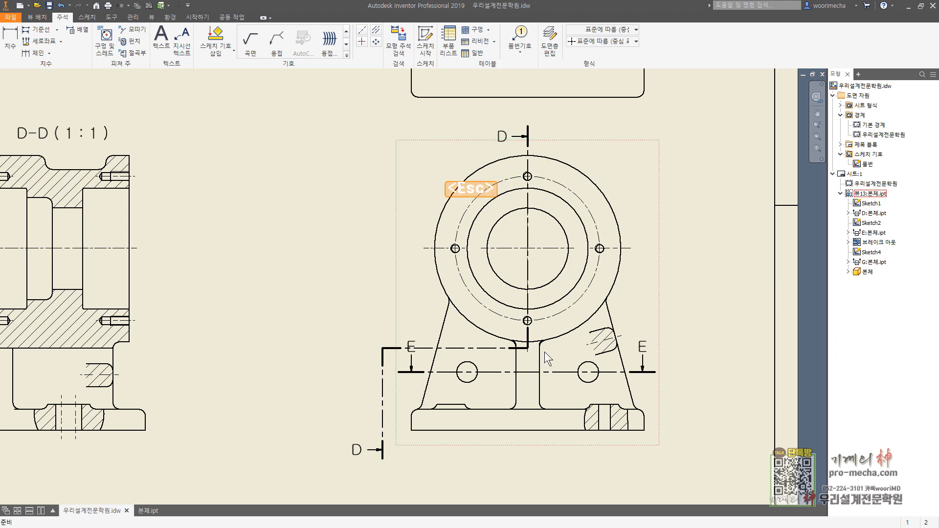
# Step: Add center marks to the two round holes in the front view's web, on either side of the rib
pyautogui.click(362, 42)
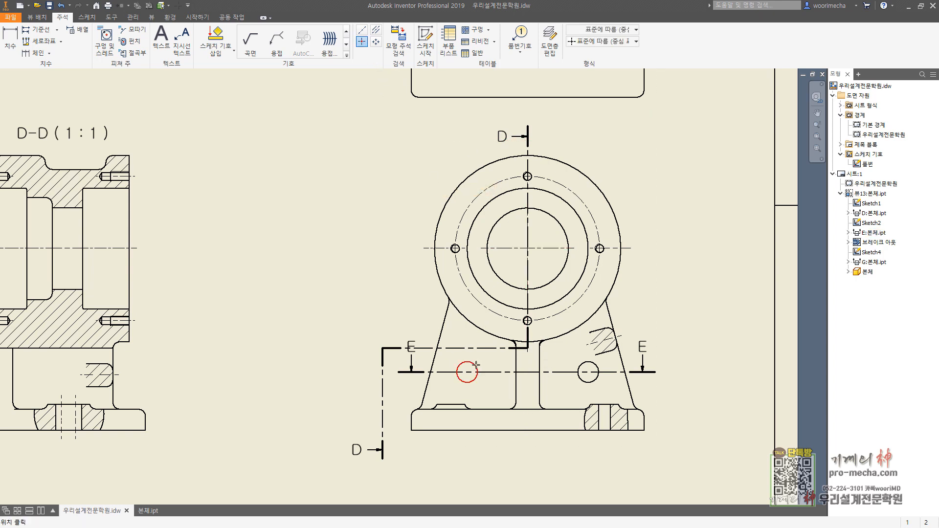
pyautogui.click(468, 373)
pyautogui.click(590, 376)
# Step: Add a bisector centerline between the slot's vertical edges in the front view's right base break-out
pyautogui.click(375, 30)
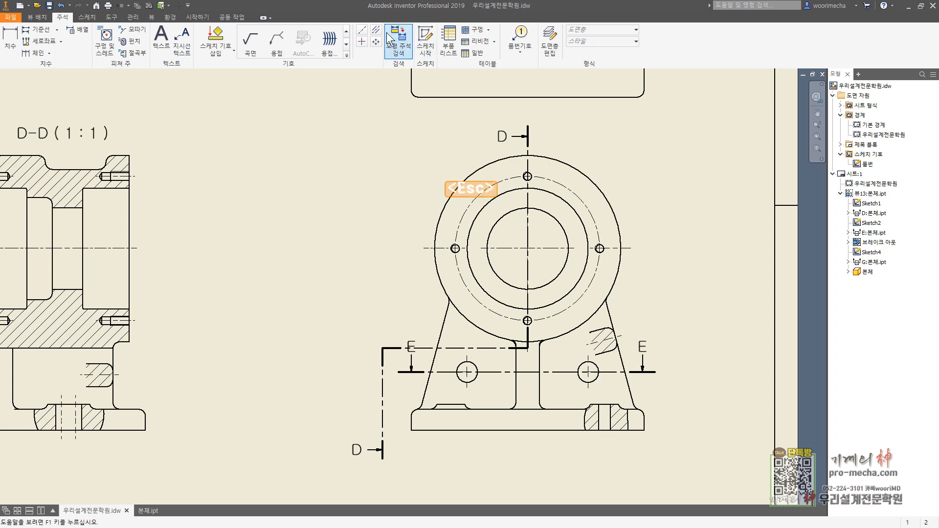
pyautogui.click(610, 418)
pyautogui.press('Escape')
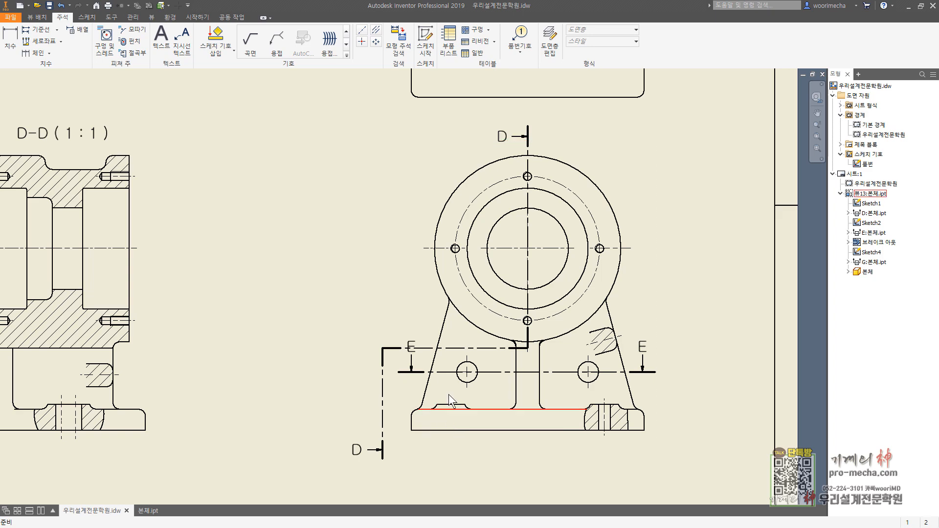
# Step: Change the front view's display style to show hidden lines
pyautogui.moveTo(480, 418); pyautogui.dragTo(516, 324, button='middle')
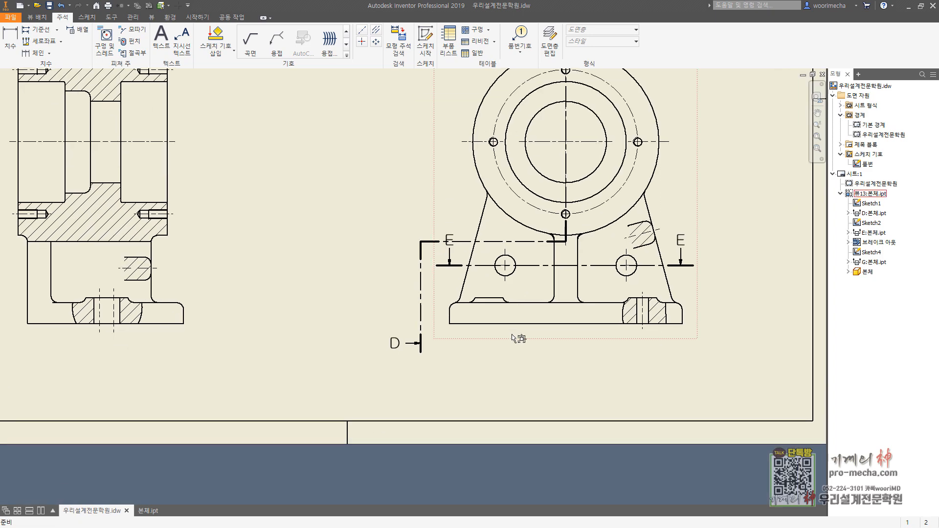
pyautogui.doubleClick(511, 337)
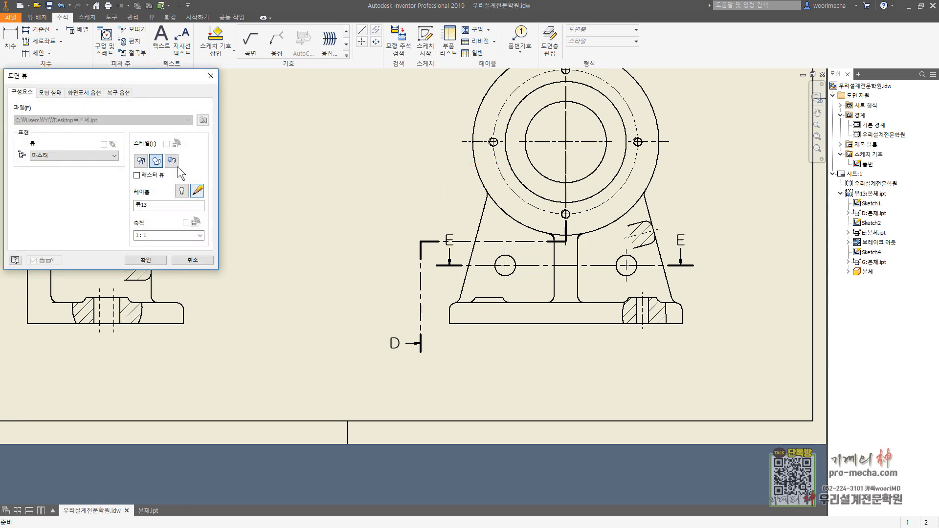
pyautogui.click(141, 161)
pyautogui.click(147, 260)
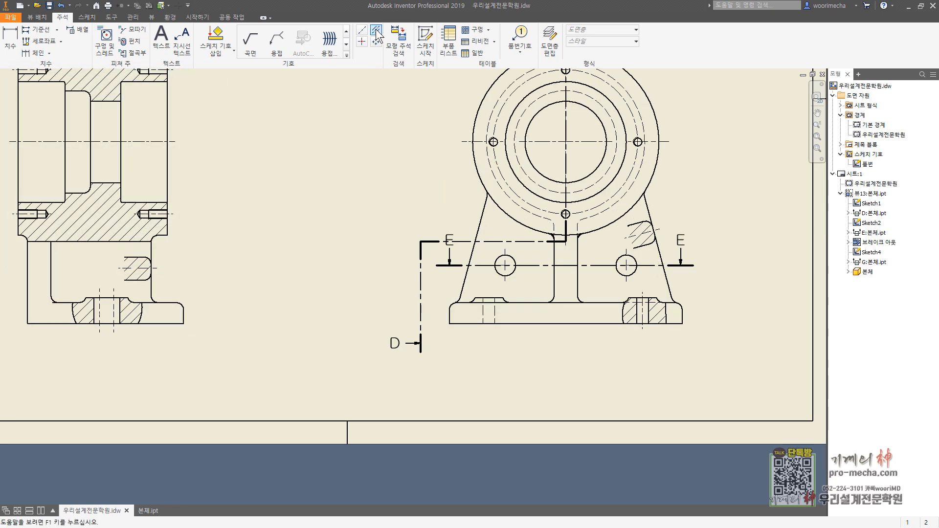
# Step: Add a bisector centerline between the left slot's hidden edges in the front view's base, and set the view's style to hidden lines removed
pyautogui.scroll(3, 503, 322)
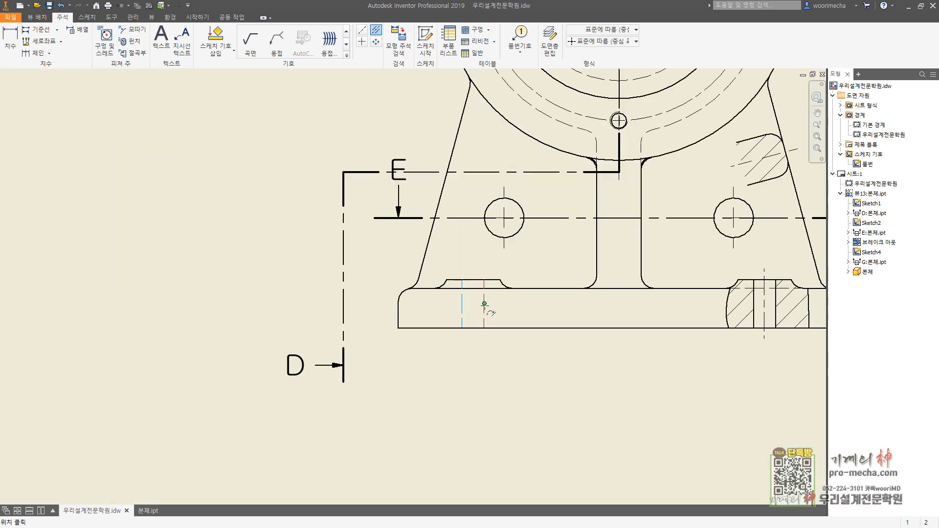
pyautogui.doubleClick(517, 348)
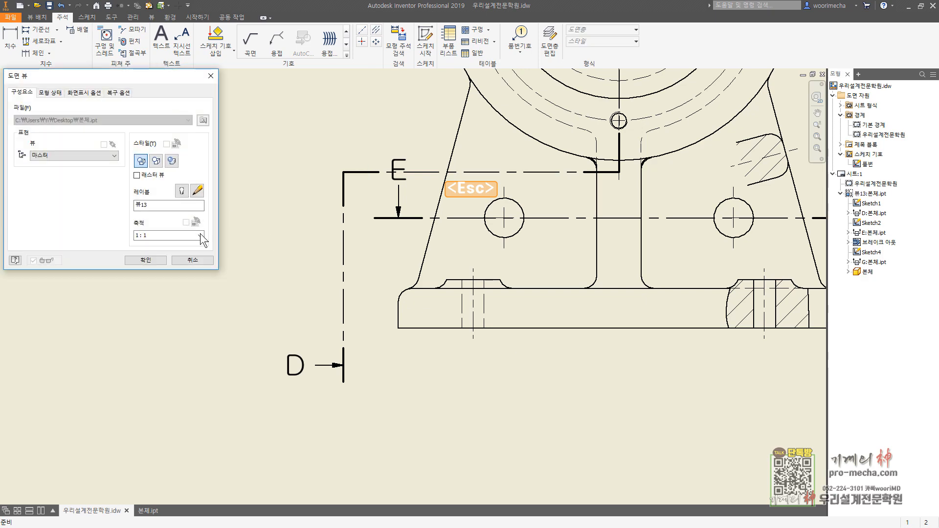
pyautogui.click(156, 161)
pyautogui.click(145, 261)
pyautogui.scroll(-3, 432, 321)
pyautogui.moveTo(418, 342); pyautogui.dragTo(555, 329, button='middle')
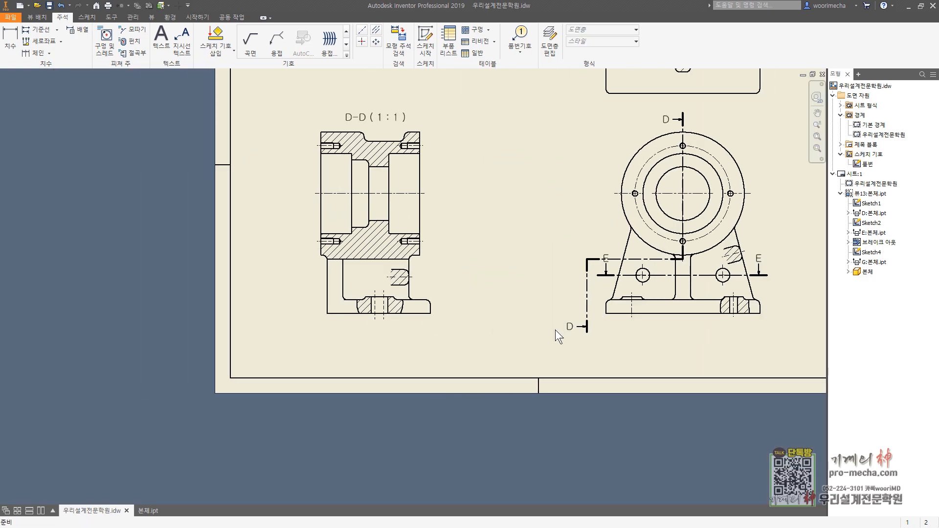
# Step: Move section view E-E slightly upward on the sheet, keeping it aligned above the front view
pyautogui.scroll(-3, 556, 329)
pyautogui.scroll(3, 547, 239)
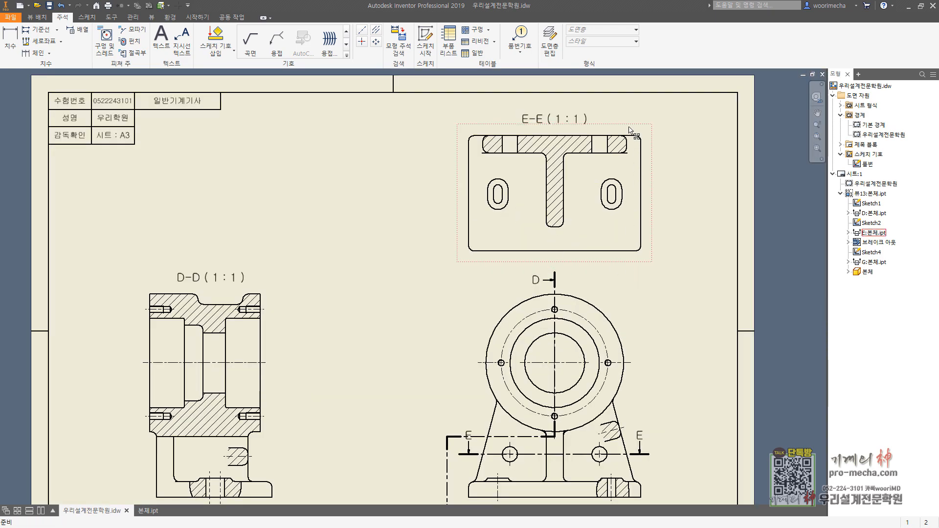
pyautogui.moveTo(628, 126); pyautogui.dragTo(627, 118)
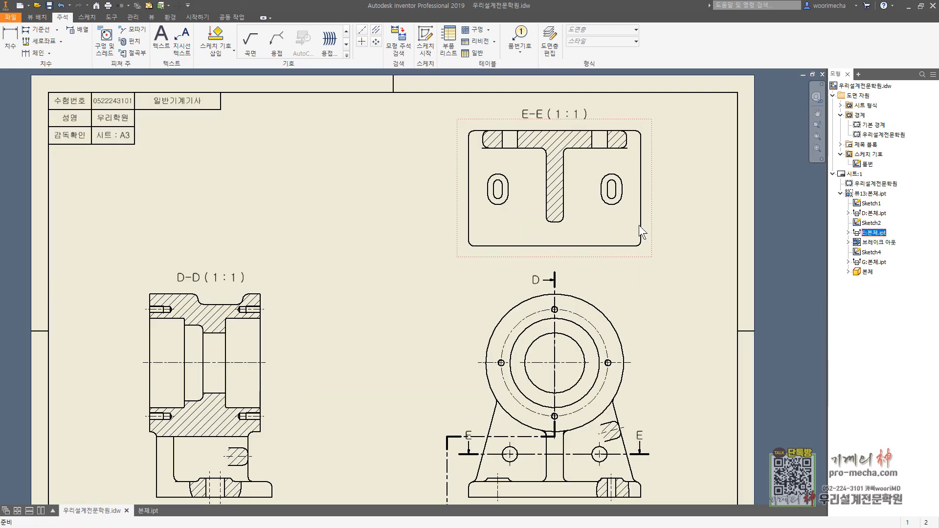
pyautogui.press('Escape')
pyautogui.press('Escape')
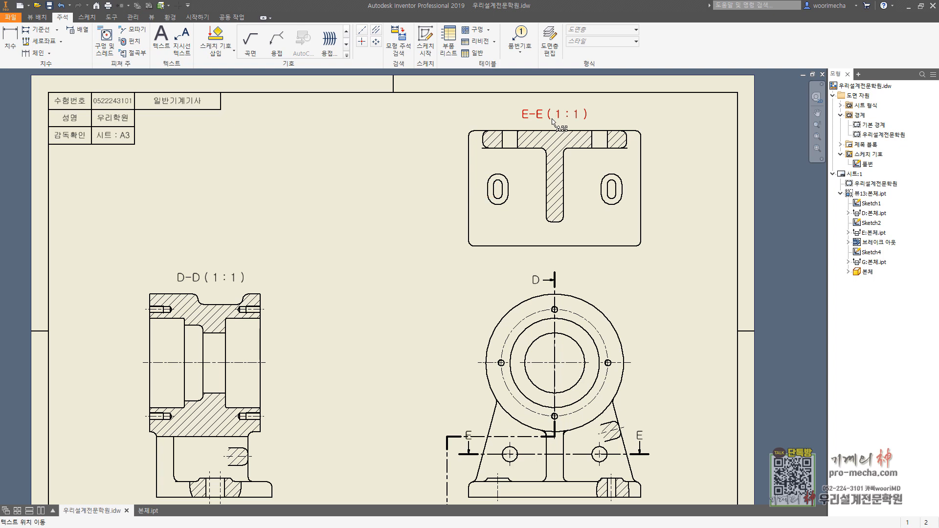
# Step: Add bisector centerlines to the two sectioned holes on either side of the rib in section view E-E
pyautogui.click(375, 30)
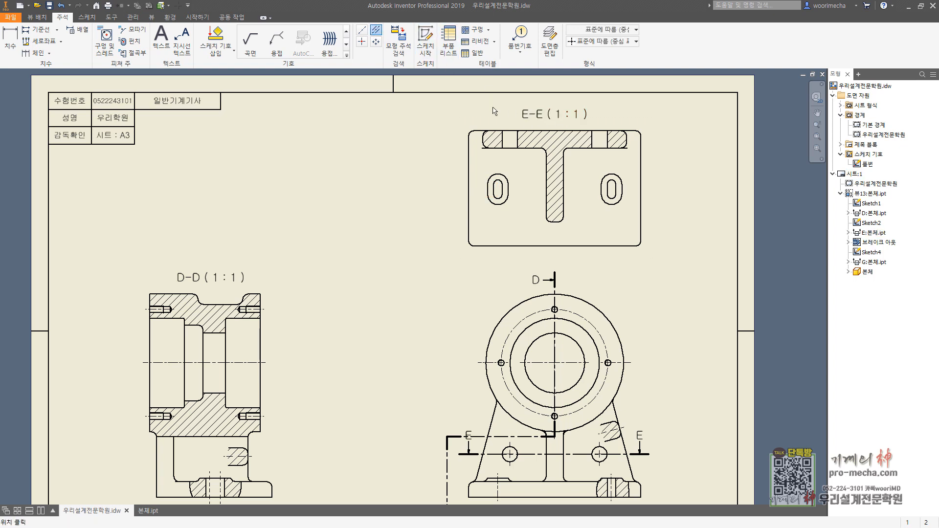
pyautogui.scroll(-3, 506, 146)
pyautogui.click(502, 143)
pyautogui.click(530, 142)
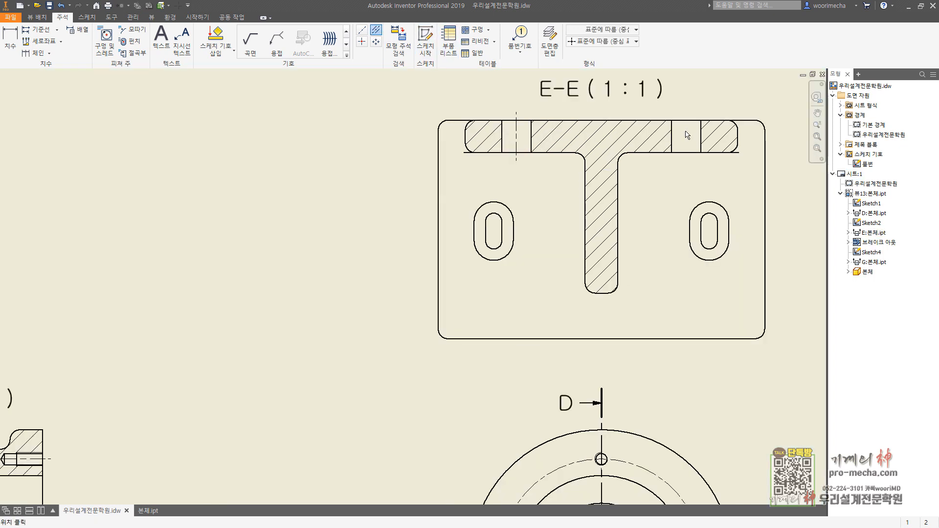
pyautogui.click(700, 139)
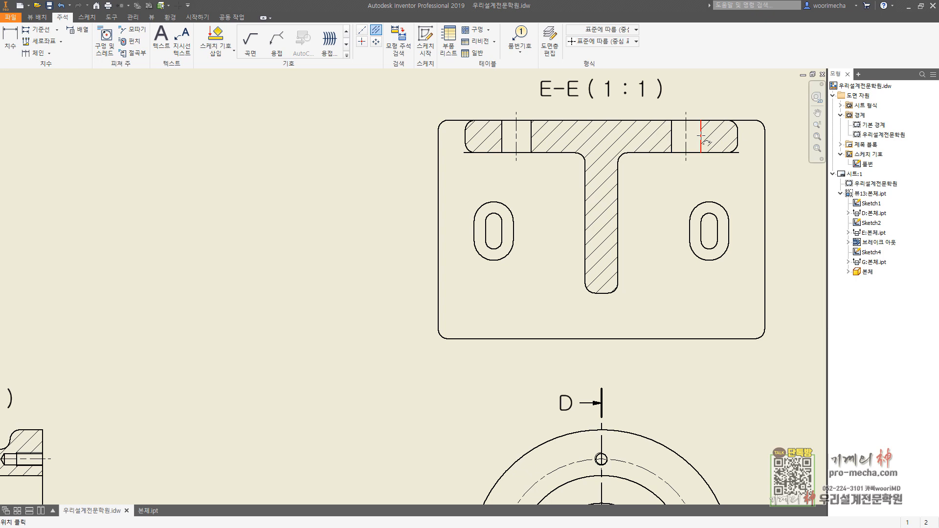
# Step: Add centerlines through the upper and lower end arcs of both slot bosses in section view E-E
pyautogui.click(363, 31)
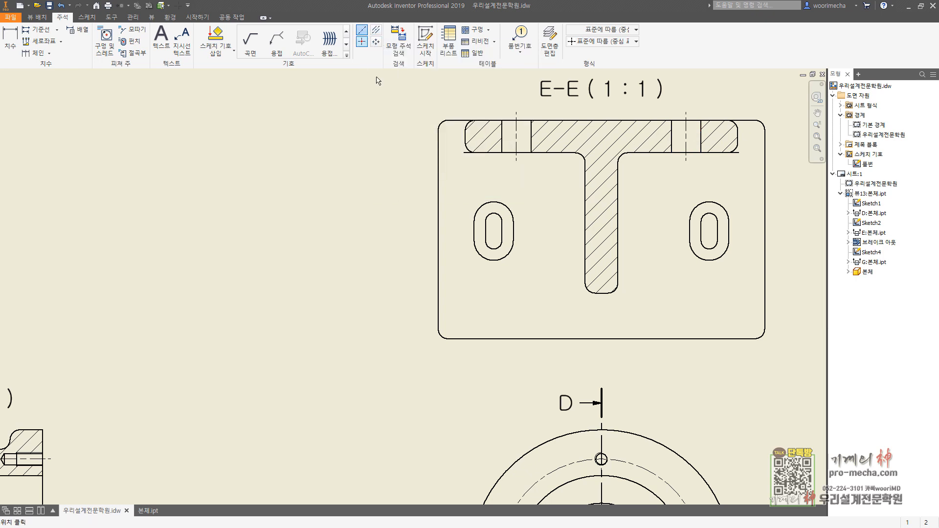
pyautogui.click(508, 209)
pyautogui.click(508, 253)
pyautogui.rightClick(541, 234)
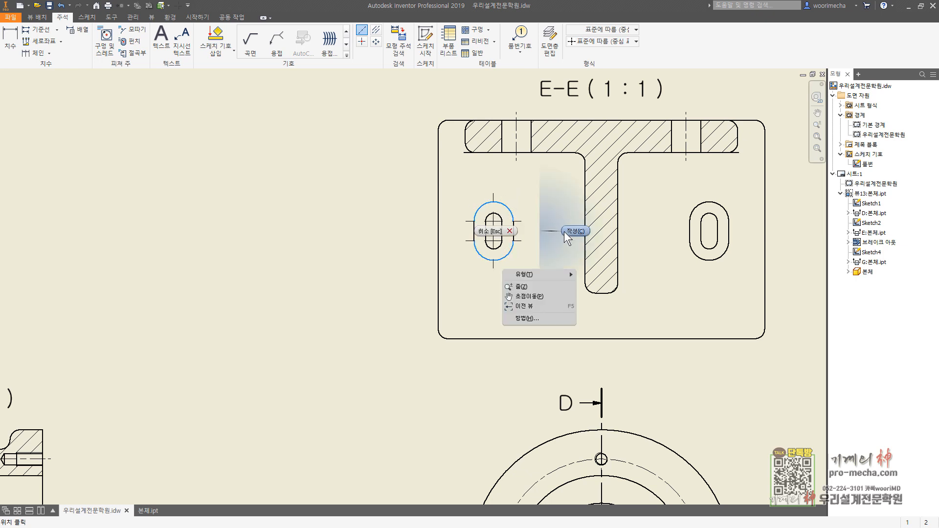
pyautogui.click(564, 231)
pyautogui.click(731, 214)
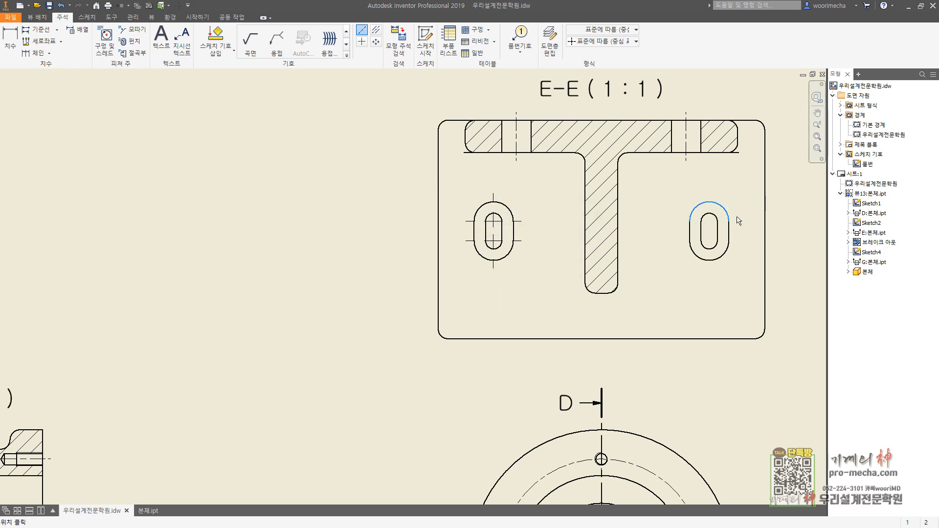
pyautogui.click(729, 255)
pyautogui.rightClick(751, 243)
pyautogui.click(786, 243)
pyautogui.scroll(-4, 760, 298)
pyautogui.moveTo(687, 379); pyautogui.dragTo(632, 263, button='middle')
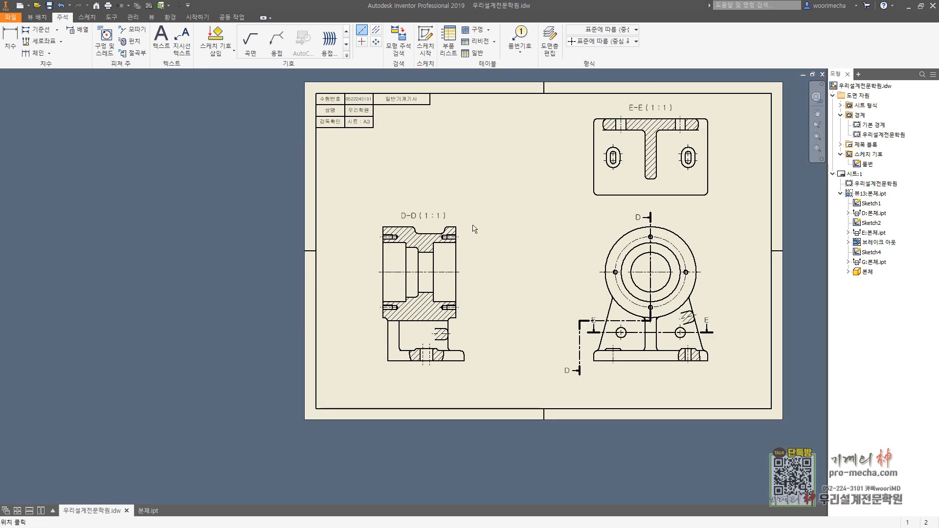
pyautogui.press('Escape')
pyautogui.press('Escape')
pyautogui.press('Escape')
# Step: Insert a parts list based on section view D-D and place it in the lower-right corner of the sheet border
pyautogui.click(448, 43)
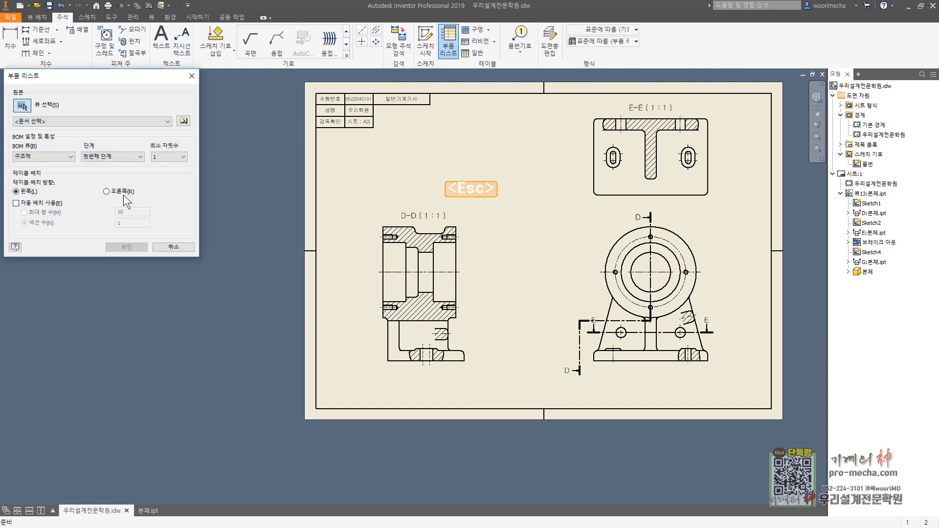
pyautogui.click(453, 272)
pyautogui.click(126, 247)
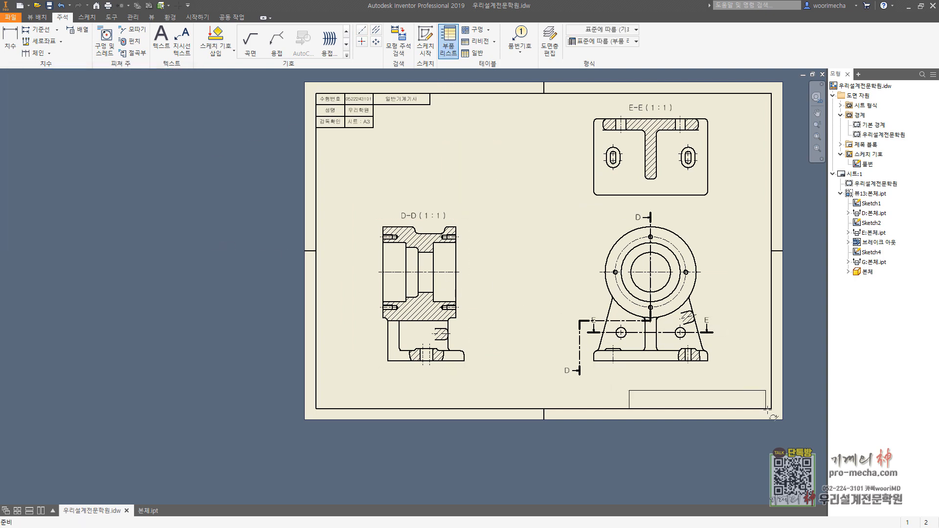
pyautogui.click(767, 409)
pyautogui.scroll(2, 719, 419)
pyautogui.press('Escape')
pyautogui.press('Escape')
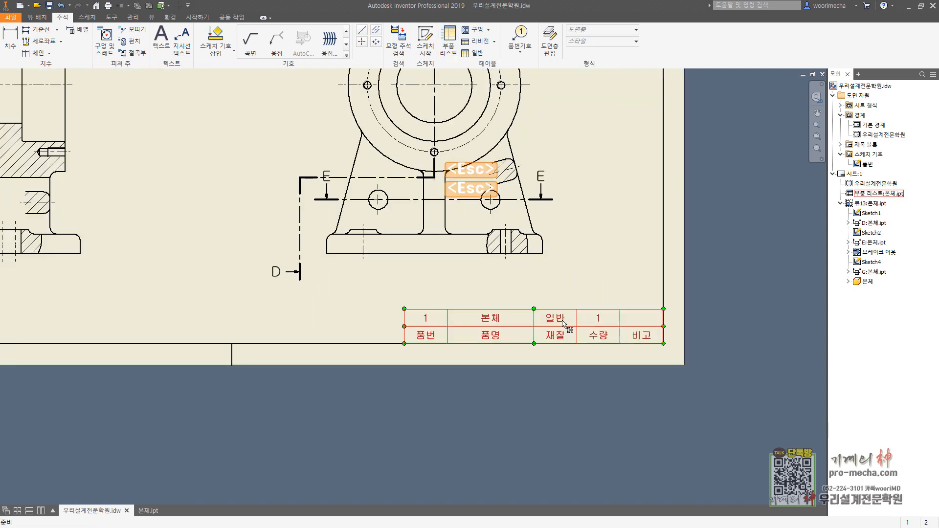
# Step: Set the material (재질) of the 본체 item in the parts list to GC200
pyautogui.doubleClick(563, 324)
pyautogui.click(135, 117)
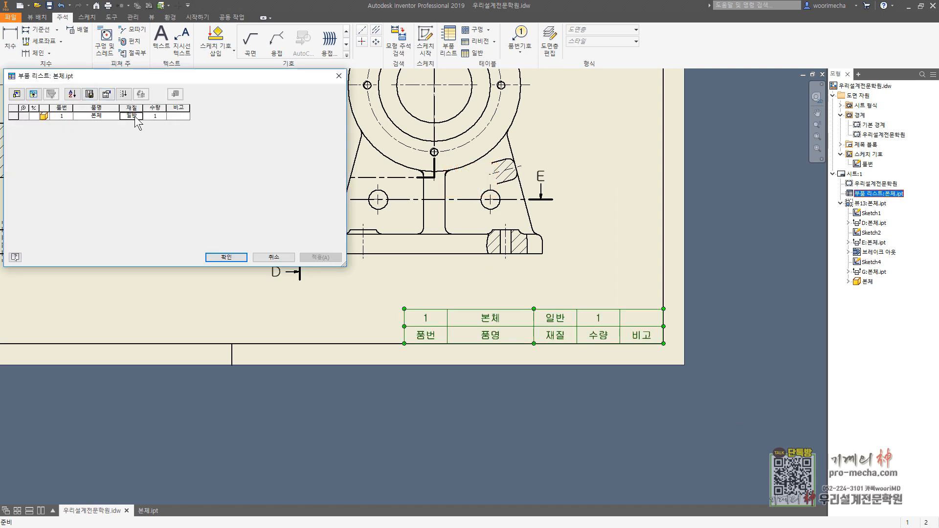
pyautogui.click(136, 118)
pyautogui.write('ㅎ')
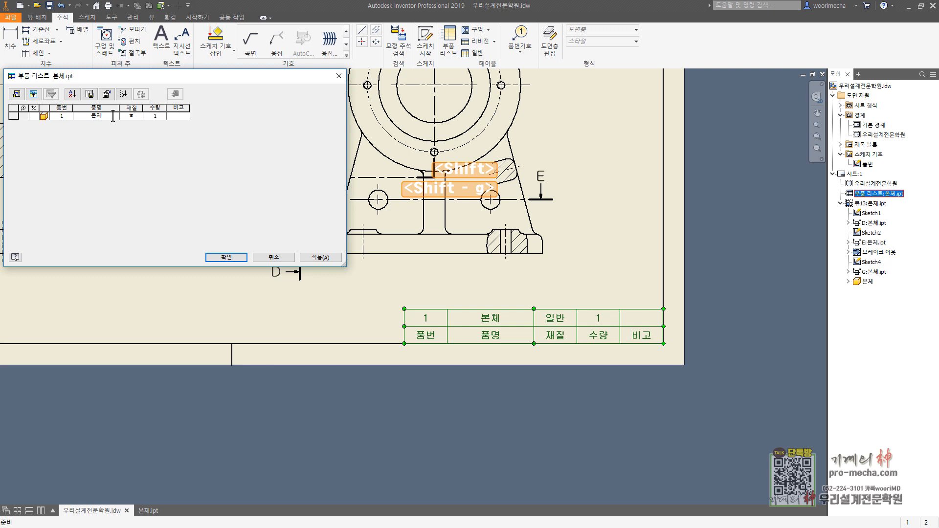
pyautogui.press('Hangul')
pyautogui.write('G')
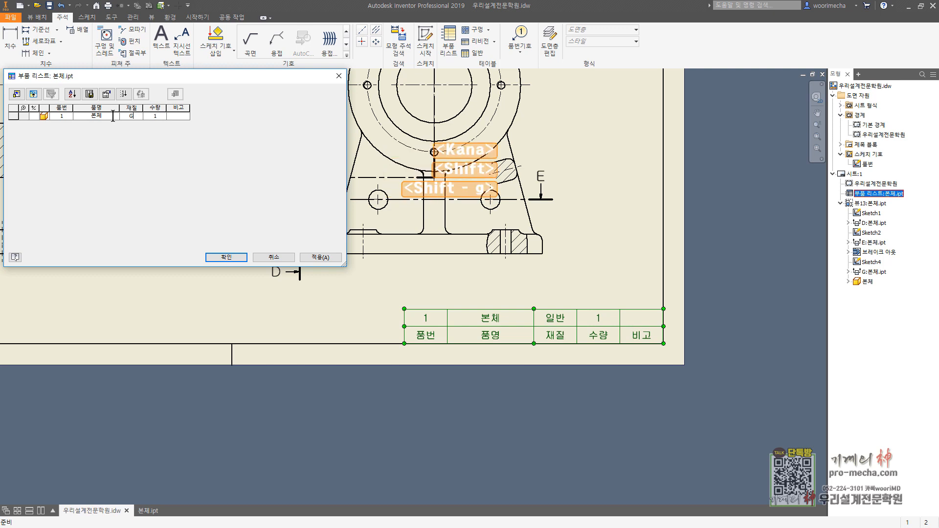
pyautogui.write('C200')
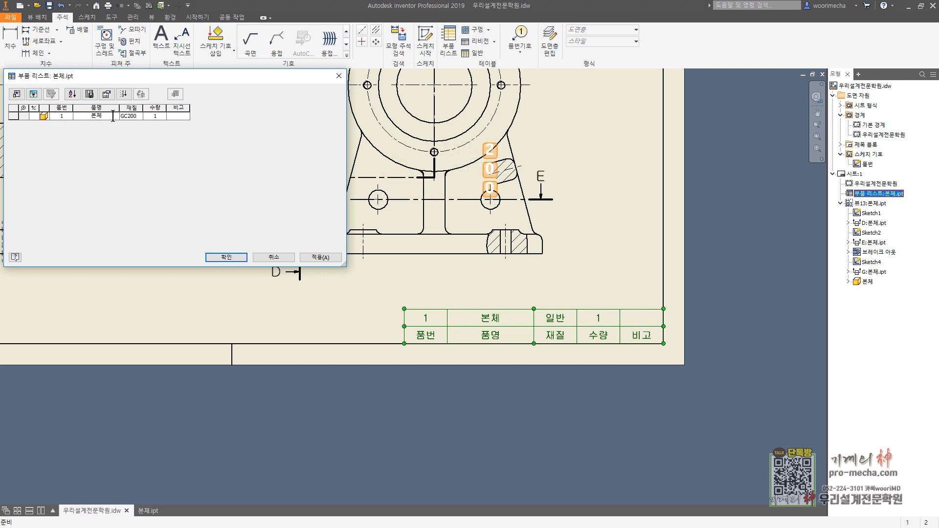
# Step: Enter 271863 as the remark (비고) of the 본체 item and apply the parts list changes
pyautogui.click(181, 117)
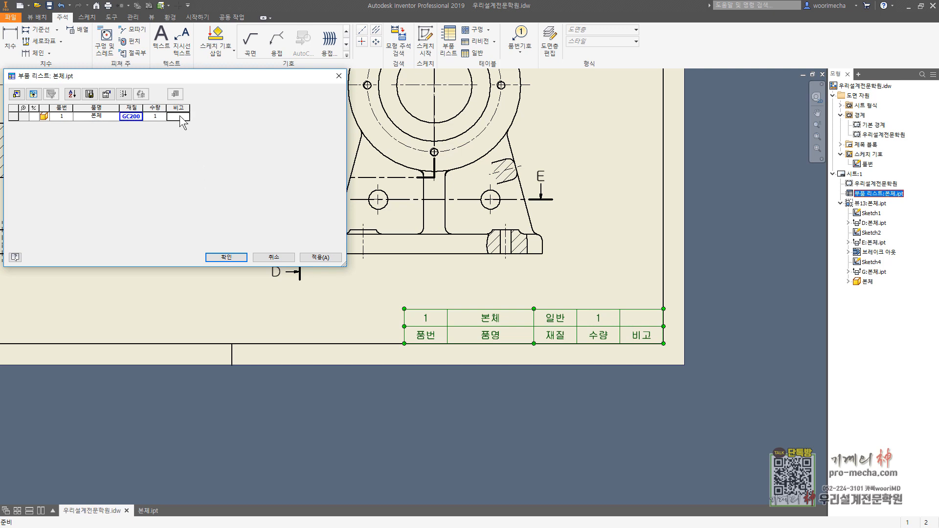
pyautogui.write('271863')
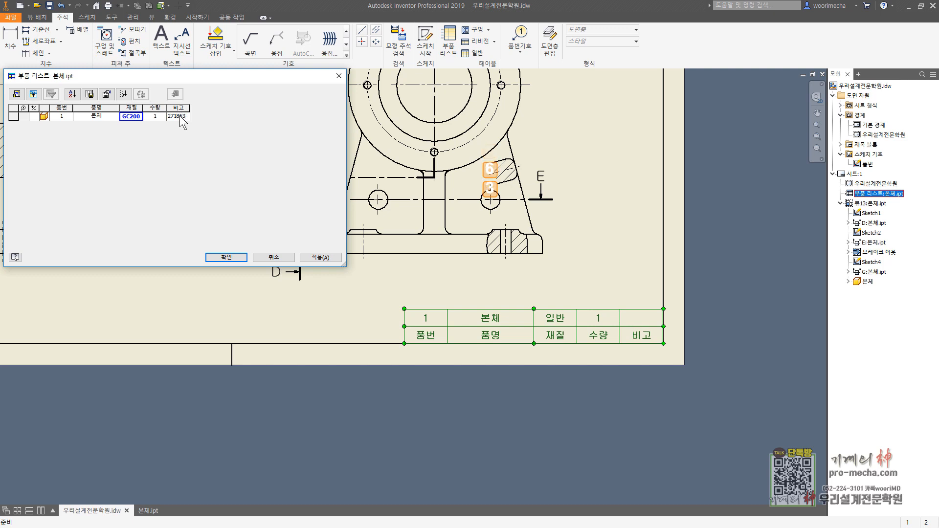
pyautogui.click(233, 257)
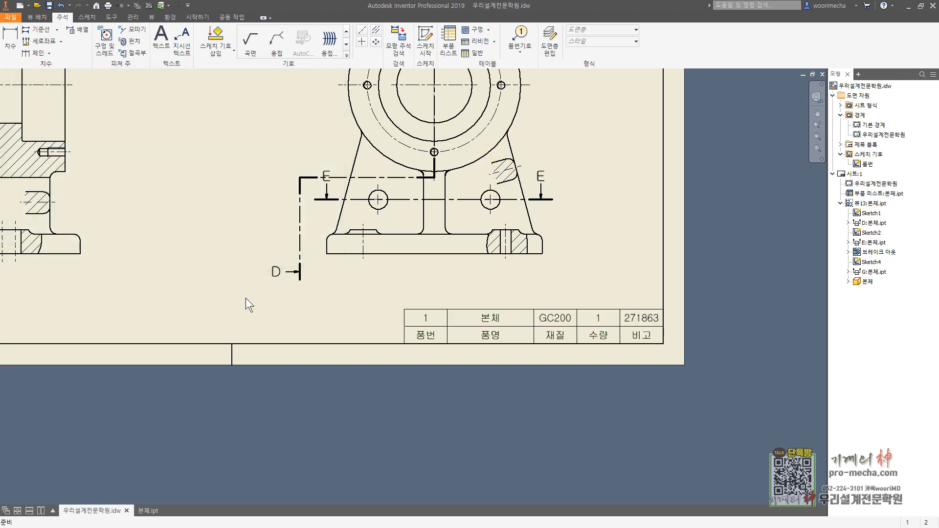
# Step: Move the left E section letter in the front view slightly upward, clear of the D-D section line
pyautogui.moveTo(252, 294); pyautogui.dragTo(292, 344, button='middle')
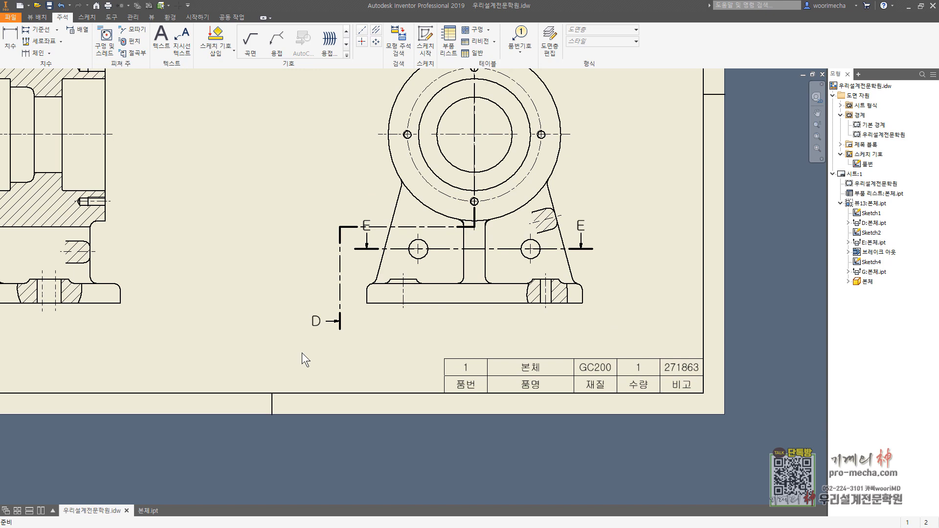
pyautogui.press('Escape')
pyautogui.moveTo(462, 249); pyautogui.dragTo(462, 249)
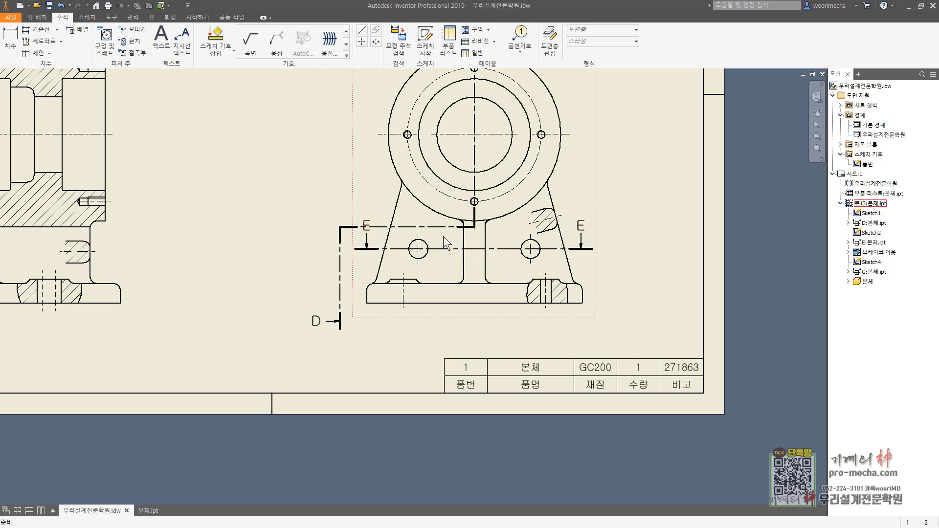
pyautogui.click(367, 222)
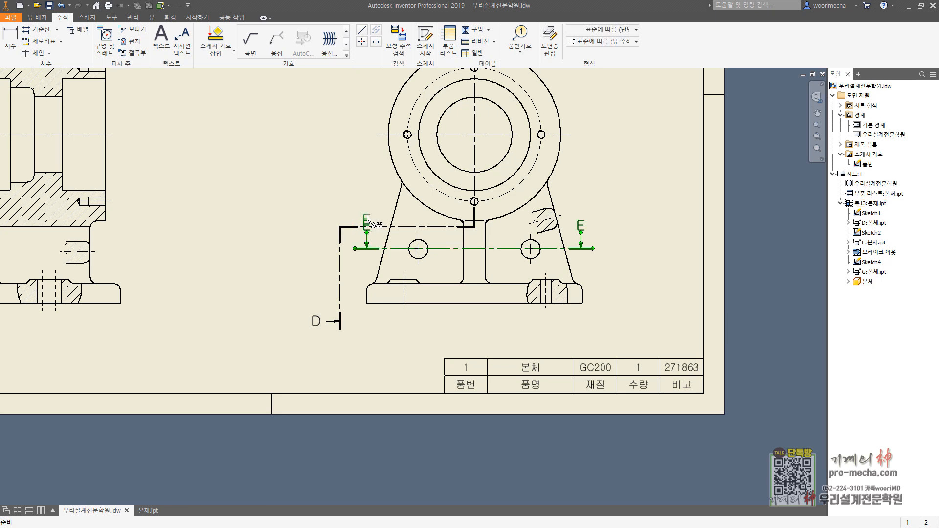
pyautogui.click(374, 182)
pyautogui.moveTo(262, 233)
pyautogui.mouseDown(button='middle')
pyautogui.moveTo(423, 254)
pyautogui.moveTo(420, 302)
pyautogui.mouseUp(button='middle')
pyautogui.scroll(-3, 421, 295)
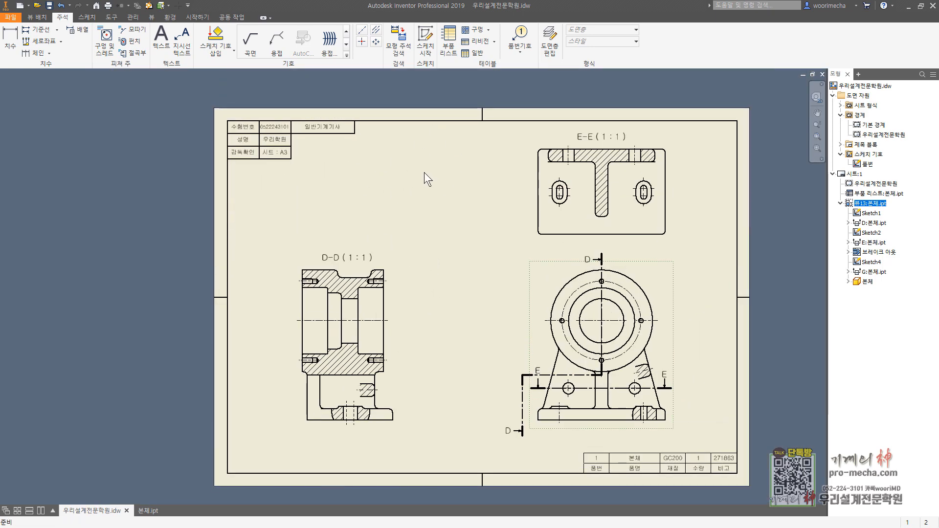
pyautogui.press('Escape')
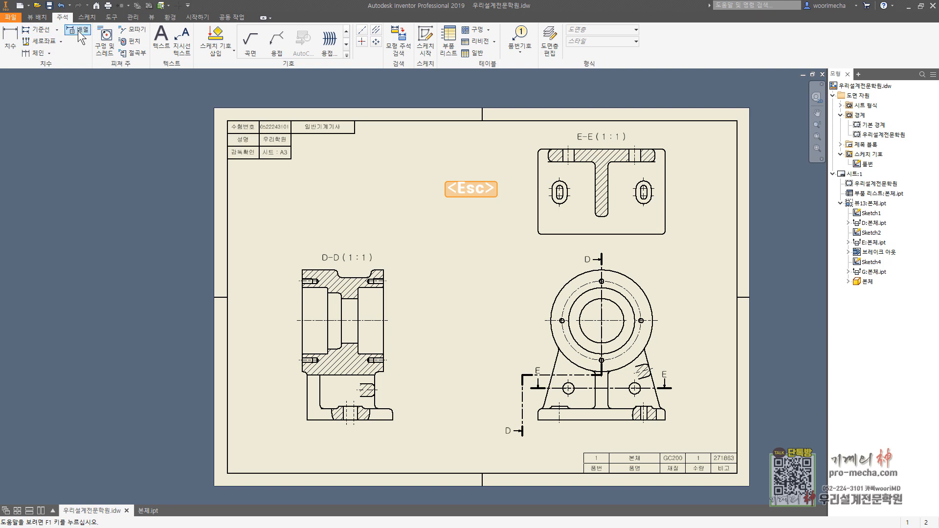
# Step: Place a 1:2 base view of 본체.ipt above section D-D, oriented isometrically from below with the flange face and base underside showing
pyautogui.click(37, 17)
pyautogui.click(11, 42)
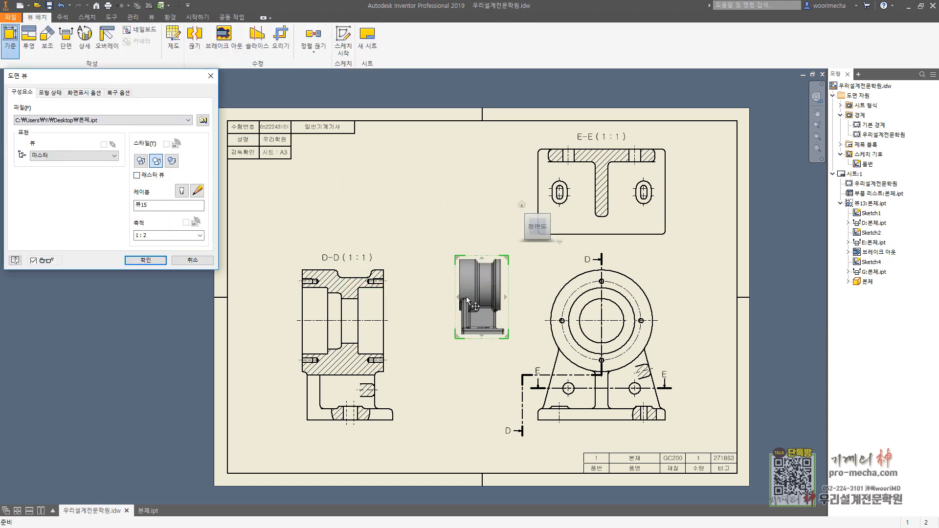
pyautogui.moveTo(482, 297); pyautogui.dragTo(469, 211)
pyautogui.click(532, 141)
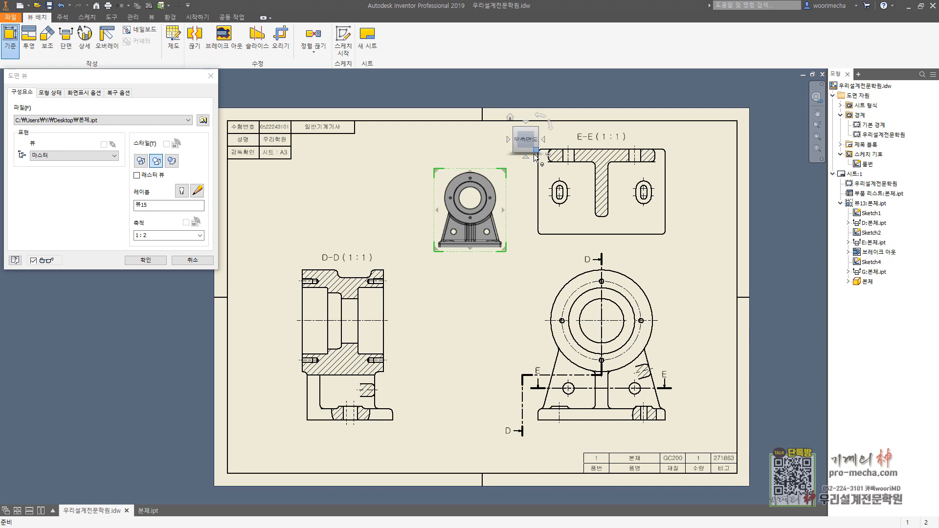
pyautogui.click(538, 151)
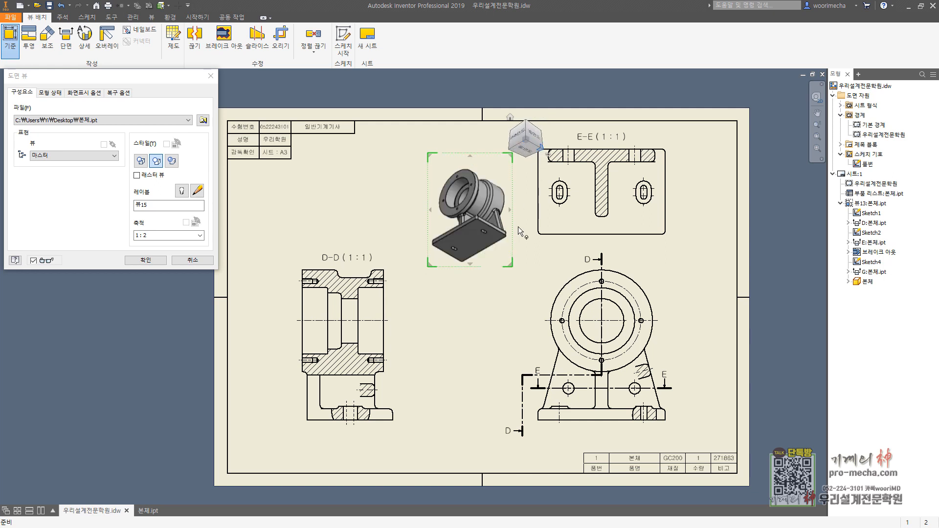
pyautogui.moveTo(470, 224); pyautogui.dragTo(369, 195)
pyautogui.click(144, 260)
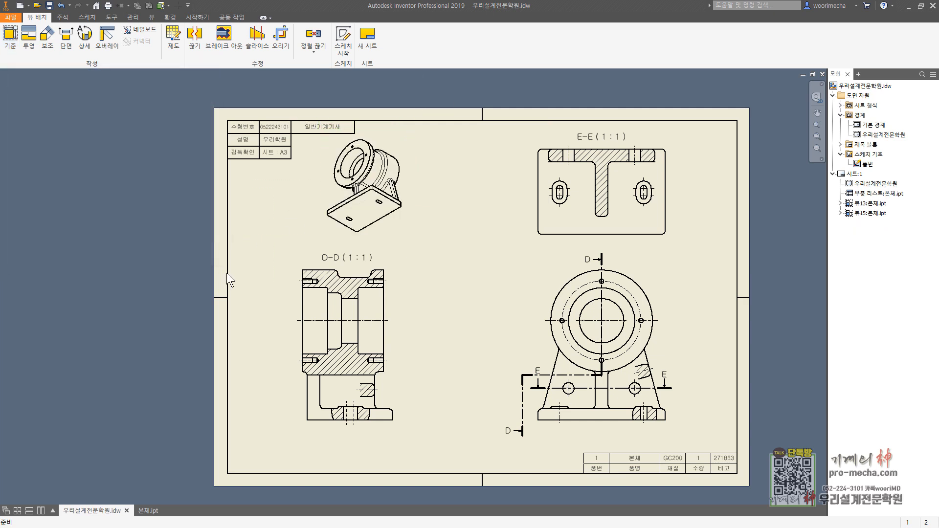
# Step: Set the display style of the isometric view above section D-D to shaded
pyautogui.doubleClick(401, 152)
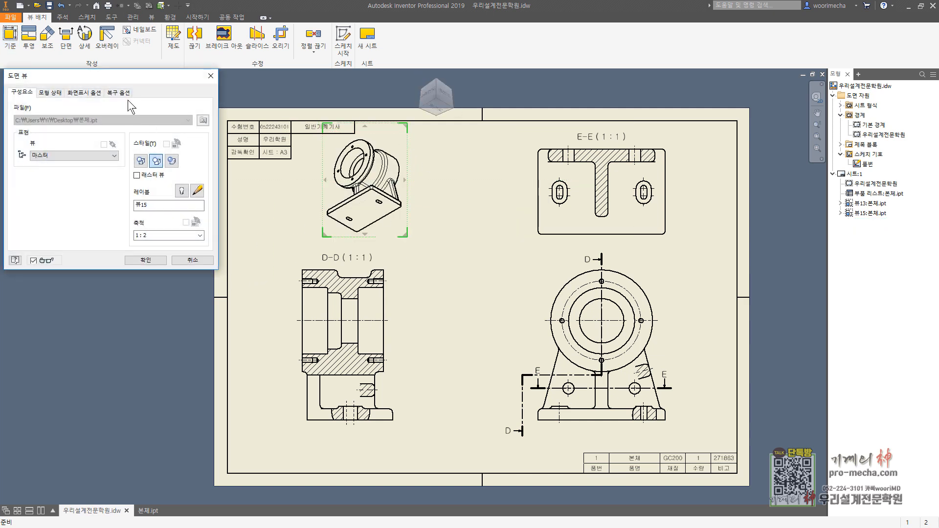
pyautogui.click(81, 92)
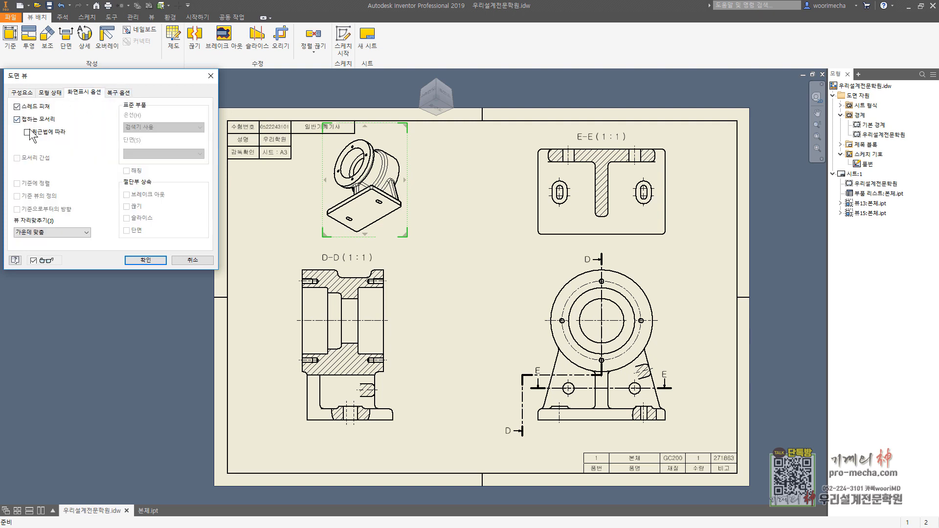
pyautogui.click(145, 259)
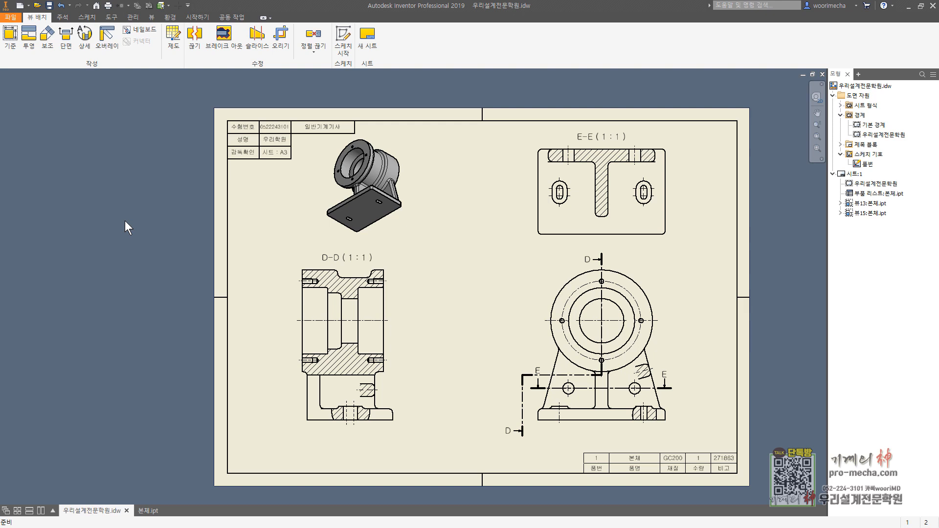
# Step: Place a 1:2 front base view of 본체.ipt between section D-D and the large front view
pyautogui.click(11, 39)
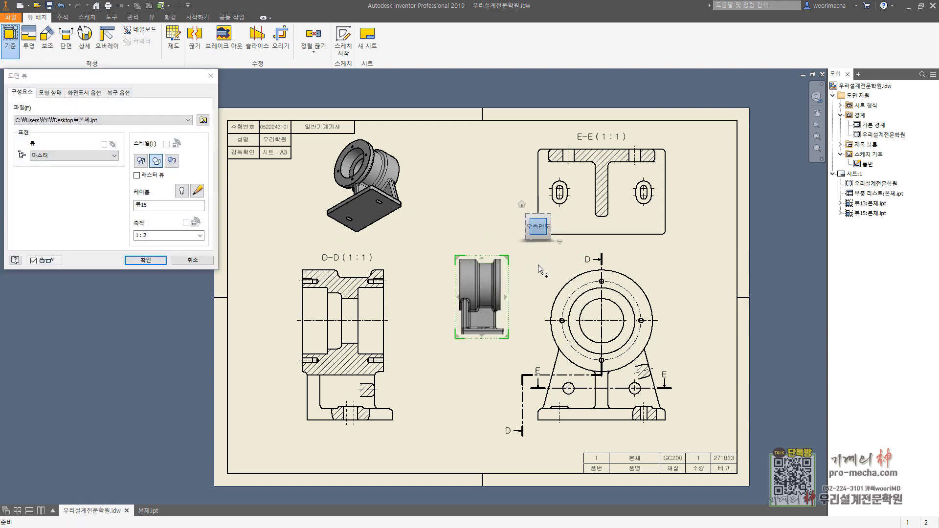
pyautogui.click(555, 227)
pyautogui.click(145, 261)
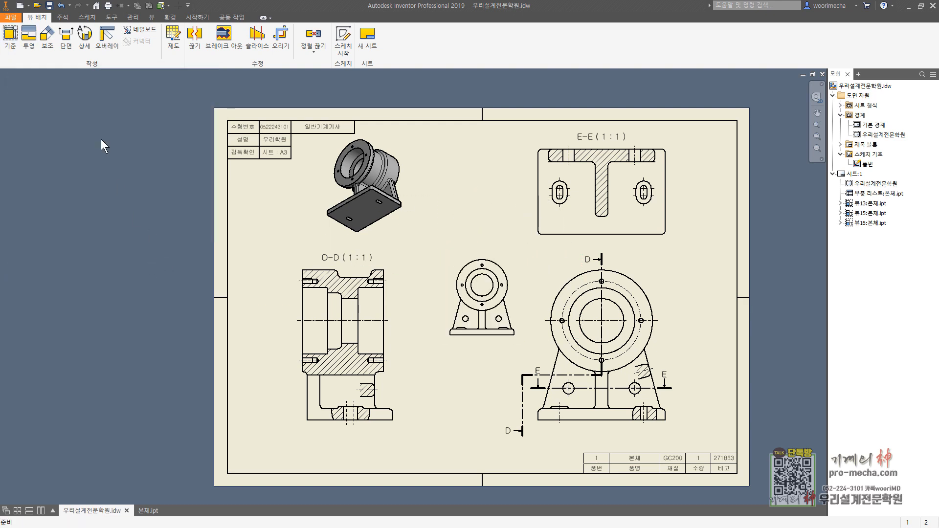
# Step: Create 1:2 section H-H from the small front view, cutting vertically to the bore centre and then horizontally left, and place it left of the sheet
pyautogui.click(65, 40)
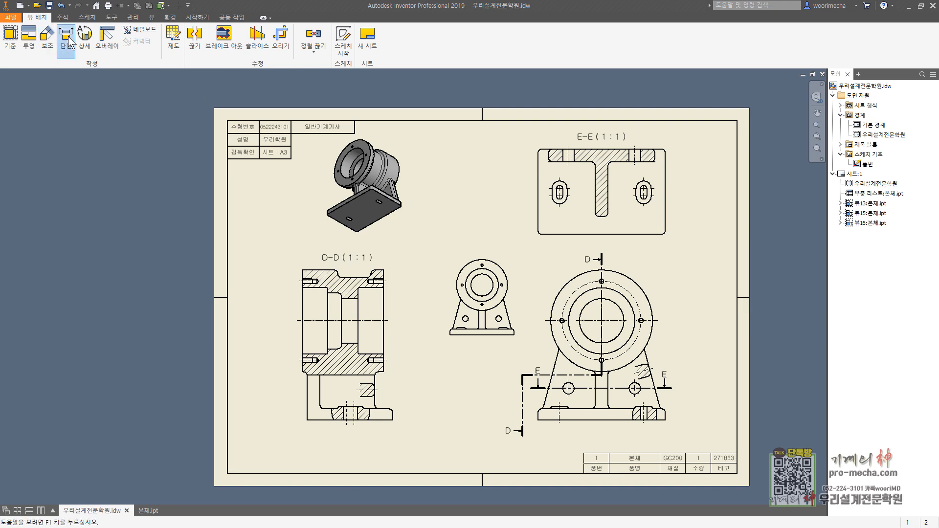
pyautogui.click(480, 262)
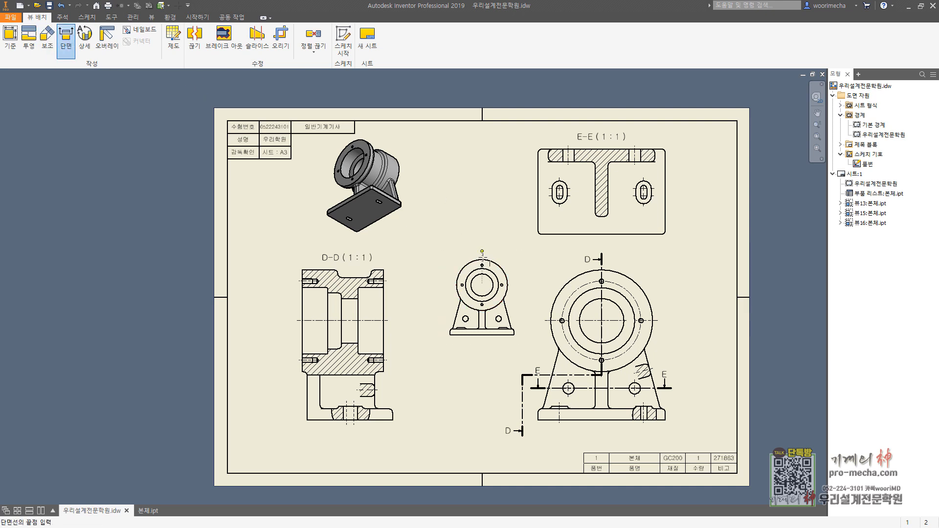
pyautogui.click(482, 283)
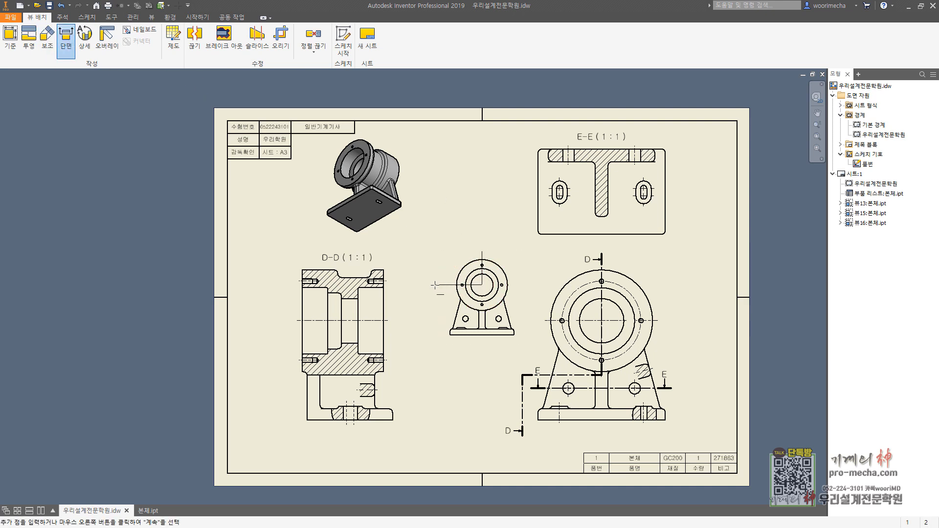
pyautogui.click(371, 284)
pyautogui.rightClick(398, 321)
pyautogui.click(413, 325)
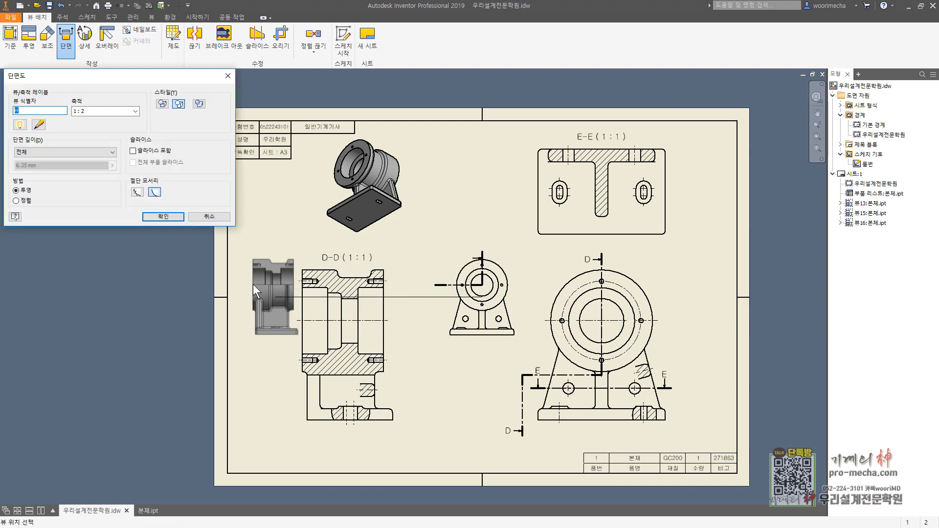
pyautogui.click(141, 299)
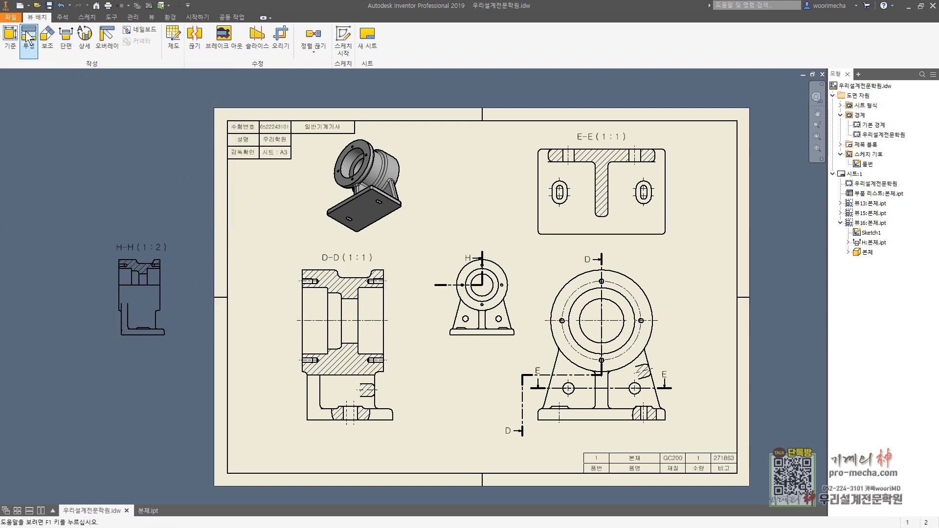
# Step: Project an isometric view from section H-H and move it onto the sheet between the shaded isometric view and section E-E
pyautogui.click(162, 256)
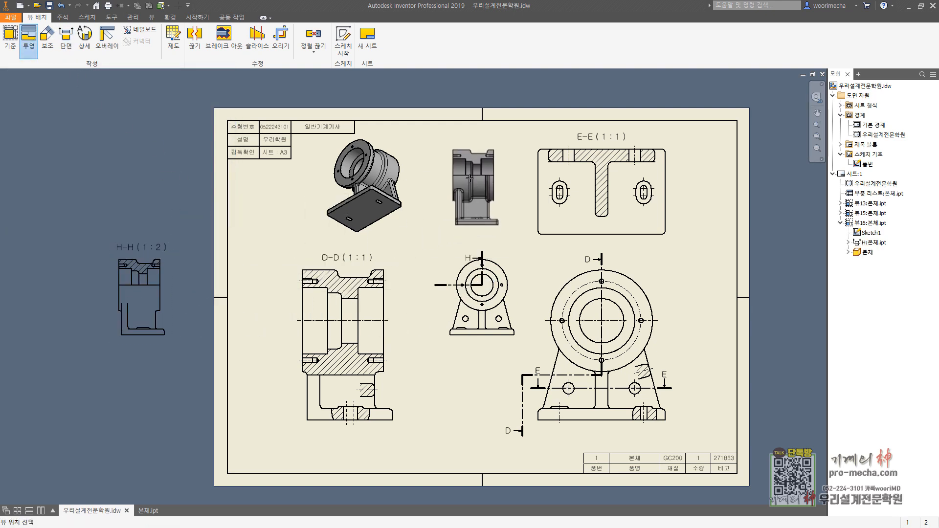
pyautogui.click(253, 196)
pyautogui.rightClick(255, 210)
pyautogui.click(290, 211)
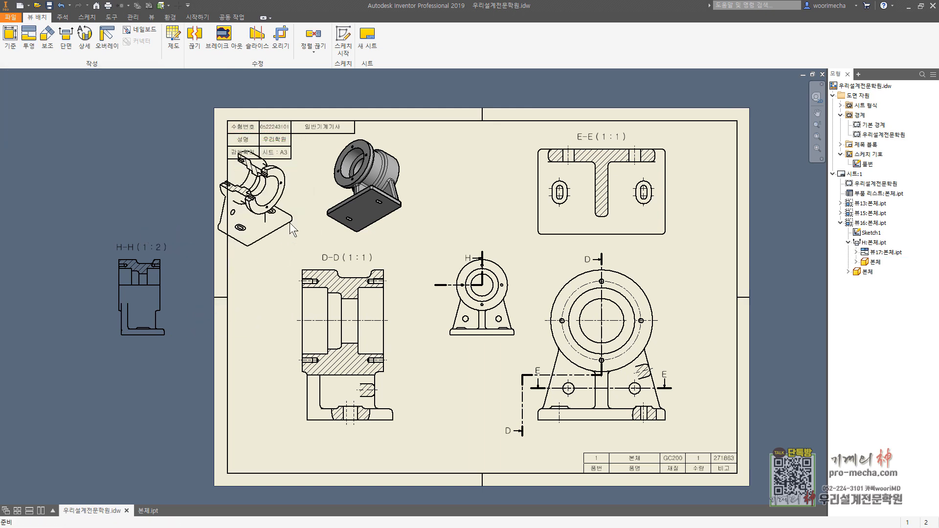
pyautogui.press('Escape')
pyautogui.moveTo(299, 243); pyautogui.dragTo(504, 222)
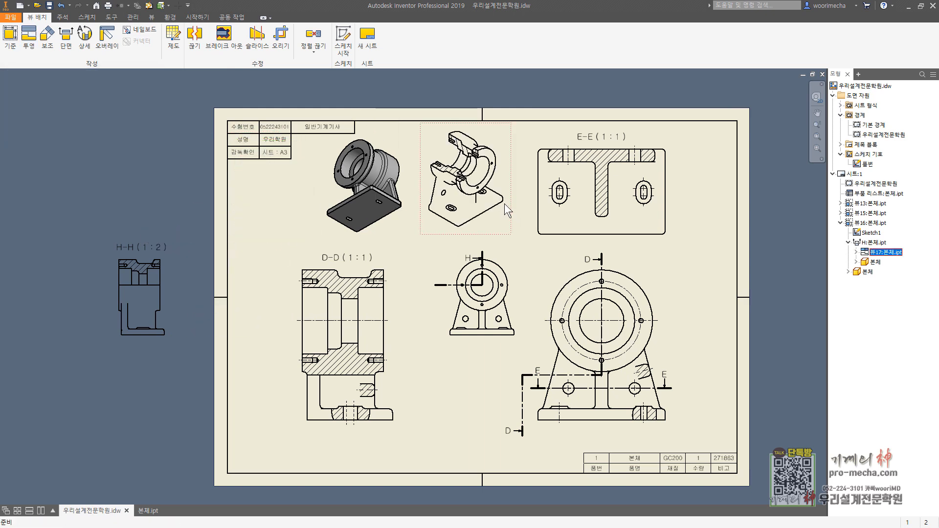
# Step: Set the display style of the cutaway isometric view to shaded
pyautogui.doubleClick(506, 189)
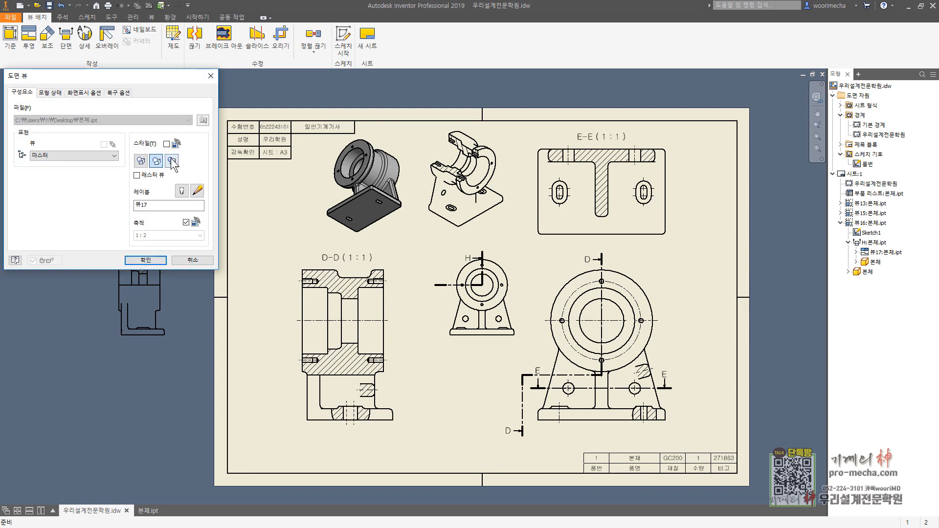
pyautogui.click(84, 92)
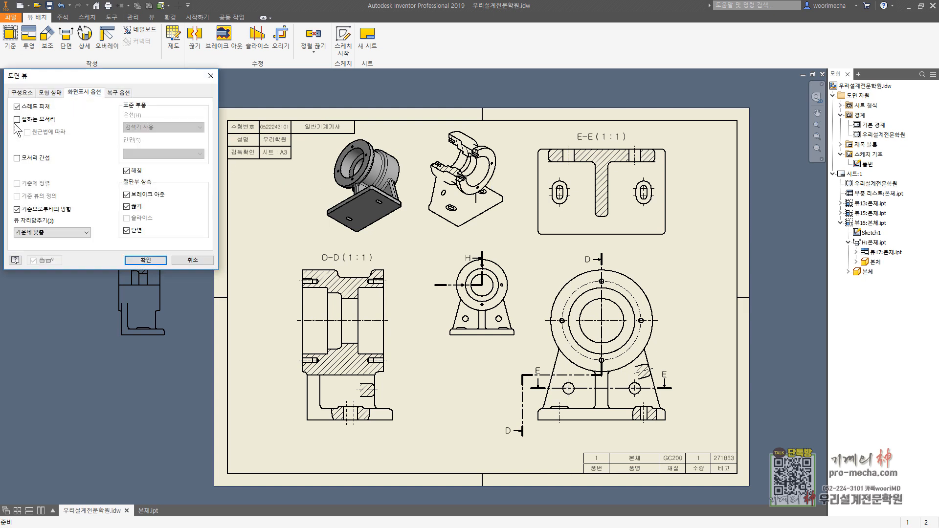
pyautogui.click(21, 120)
pyautogui.click(20, 120)
pyautogui.click(149, 260)
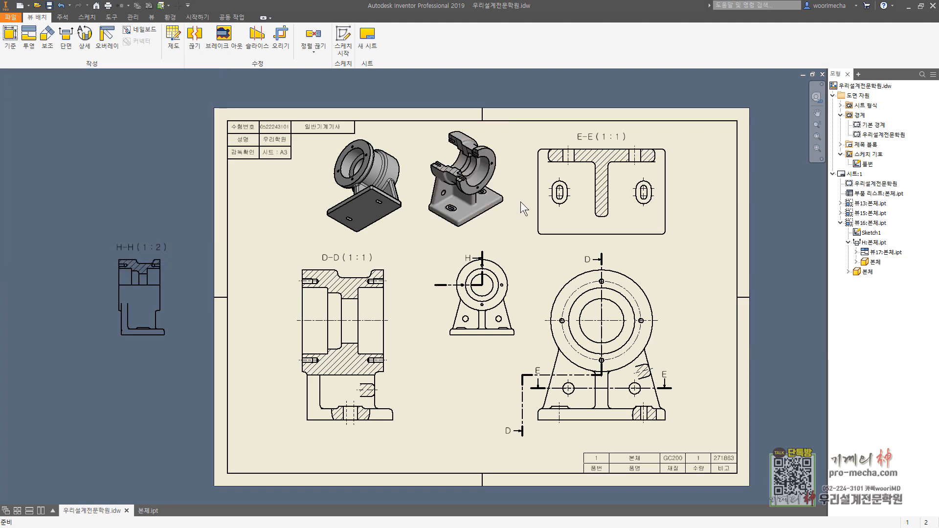
# Step: Turn on tangent edges (접하는 모서리) for the shaded cutaway isometric view
pyautogui.scroll(-5, 492, 192)
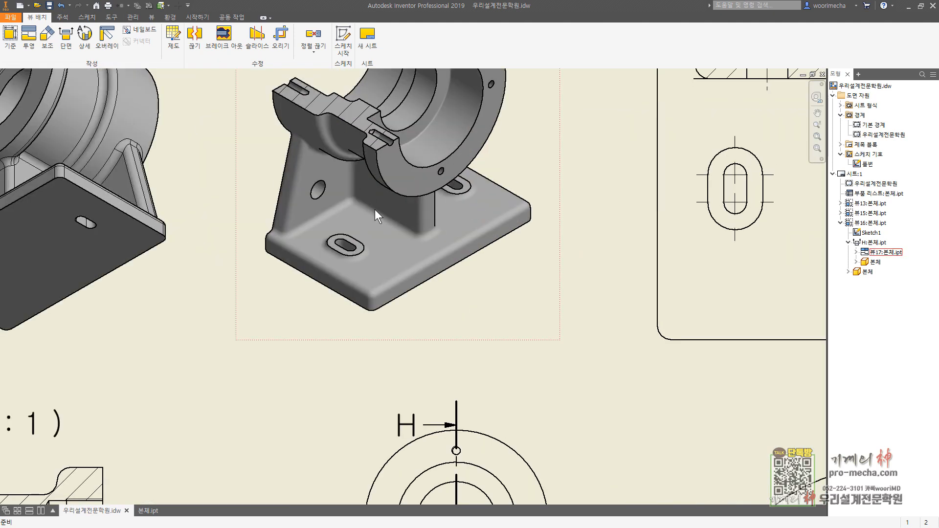
pyautogui.doubleClick(494, 289)
pyautogui.click(89, 92)
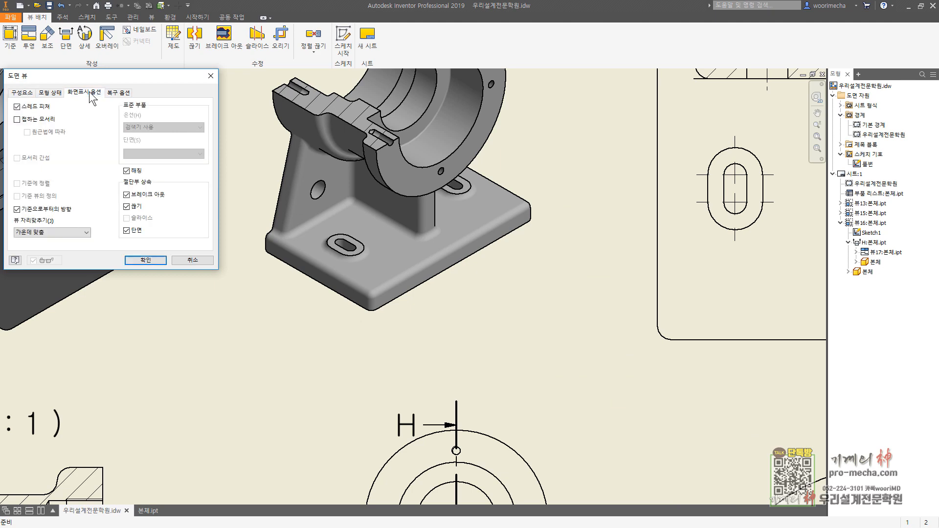
pyautogui.click(17, 119)
pyautogui.click(137, 260)
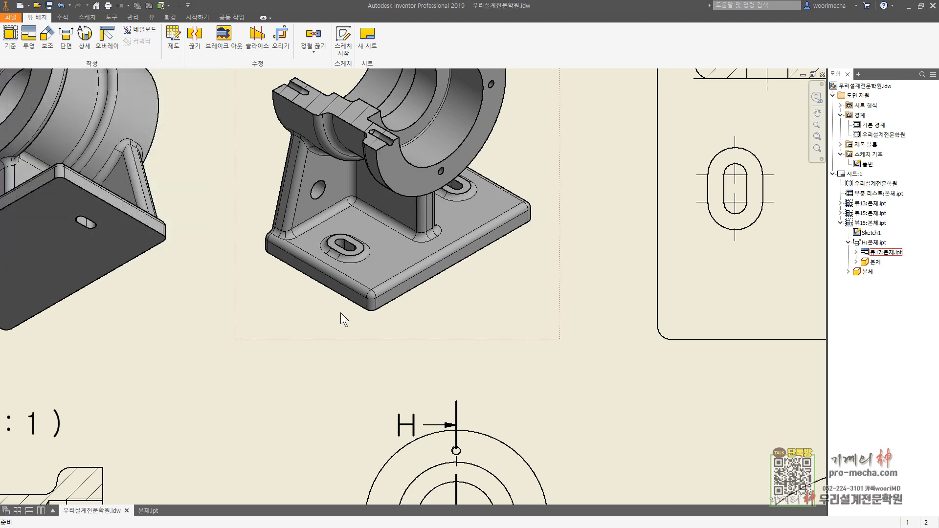
# Step: Move the small 1:2 front view off the sheet, beside section H-H
pyautogui.scroll(5, 409, 355)
pyautogui.press('Escape')
pyautogui.moveTo(205, 332); pyautogui.dragTo(78, 325)
pyautogui.moveTo(135, 419); pyautogui.dragTo(291, 374, button='middle')
pyautogui.click(291, 375)
# Step: Suppress the small front view and section H-H outside the sheet, keeping the cutaway isometric view
pyautogui.moveTo(308, 391); pyautogui.dragTo(62, 177)
pyautogui.rightClick(237, 281)
pyautogui.press('Escape')
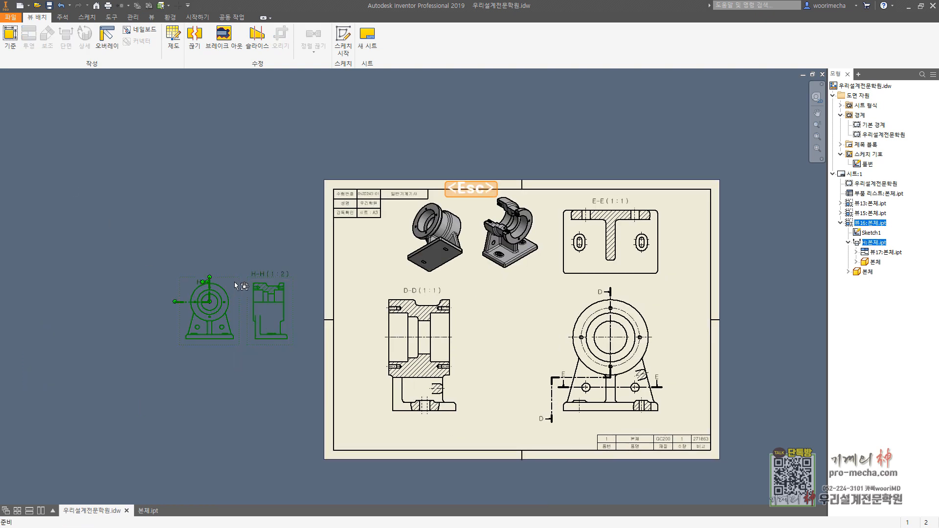
pyautogui.press('Escape')
pyautogui.rightClick(230, 280)
pyautogui.click(221, 183)
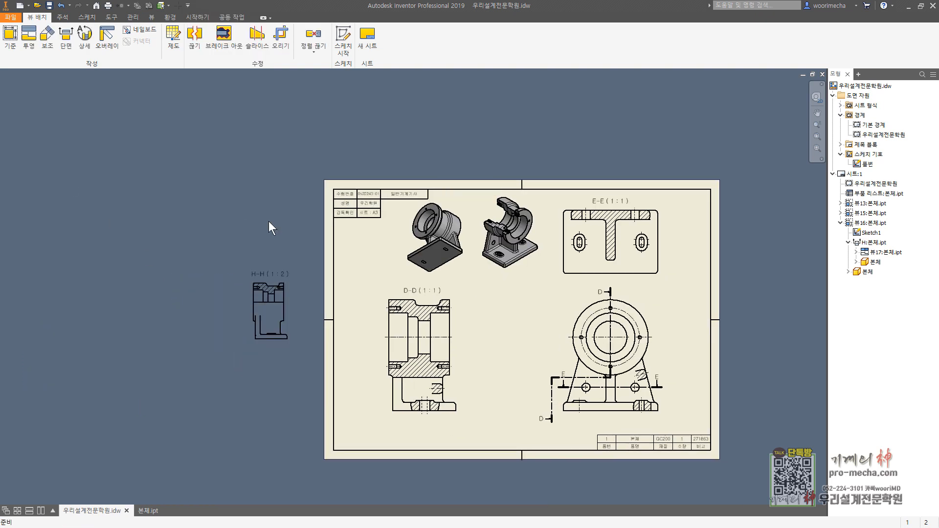
pyautogui.rightClick(292, 277)
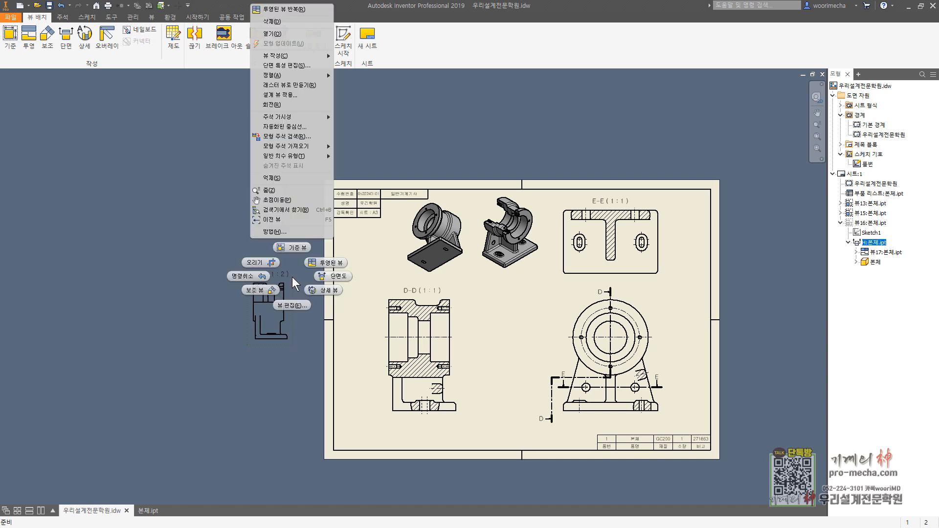
pyautogui.click(288, 178)
# Step: Shift the two shaded isometric views slightly to the right within the space beside section E-E
pyautogui.moveTo(541, 277); pyautogui.dragTo(468, 271)
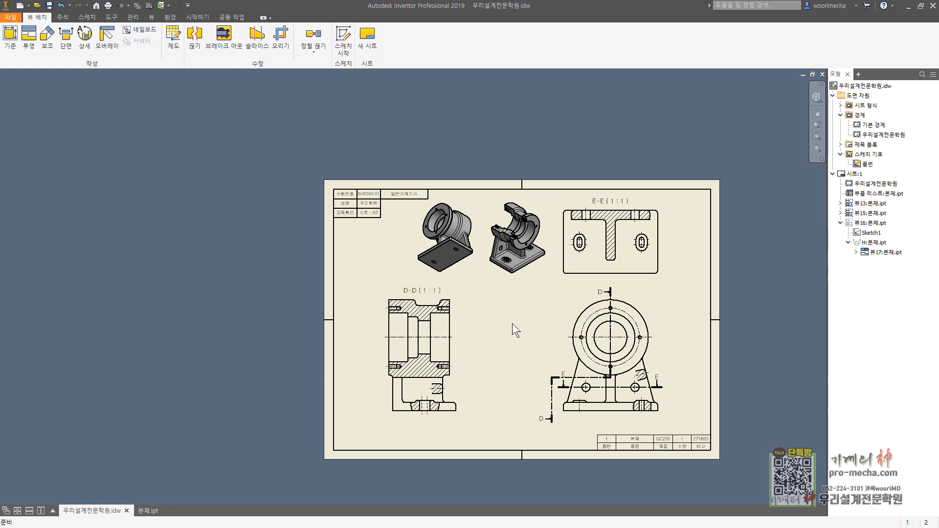
pyautogui.scroll(3, 479, 285)
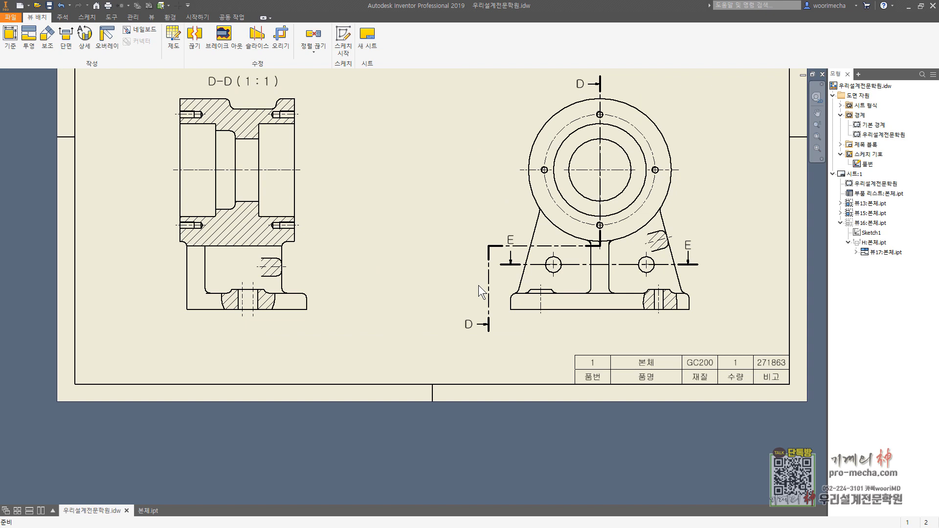
pyautogui.moveTo(482, 233); pyautogui.dragTo(397, 226, button='middle')
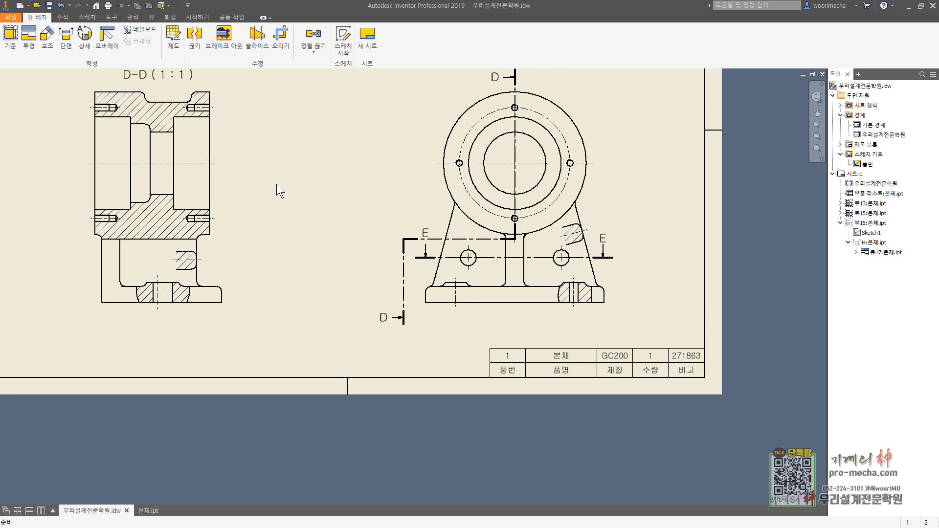
pyautogui.moveTo(241, 151); pyautogui.dragTo(306, 184, button='middle')
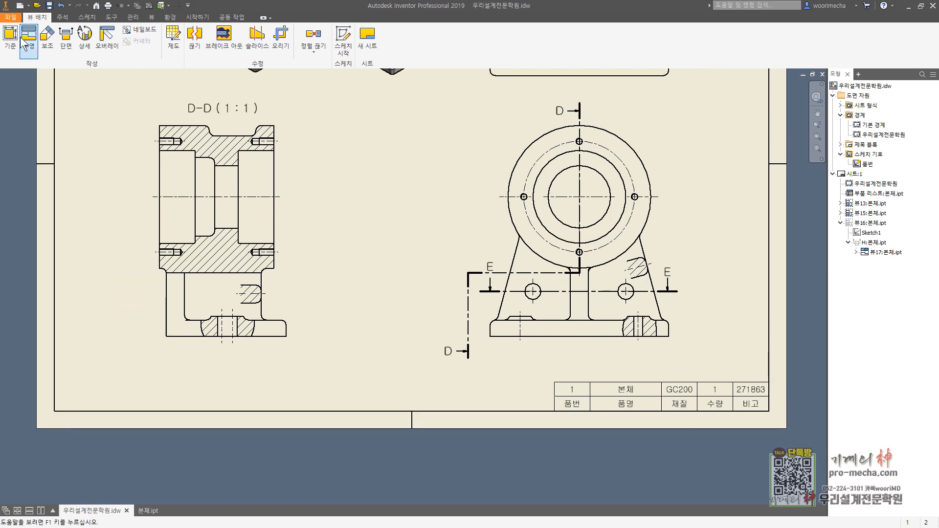
# Step: Dimension the base plate's thickness in section D-D, placing the dimension just right of the plate
pyautogui.click(62, 17)
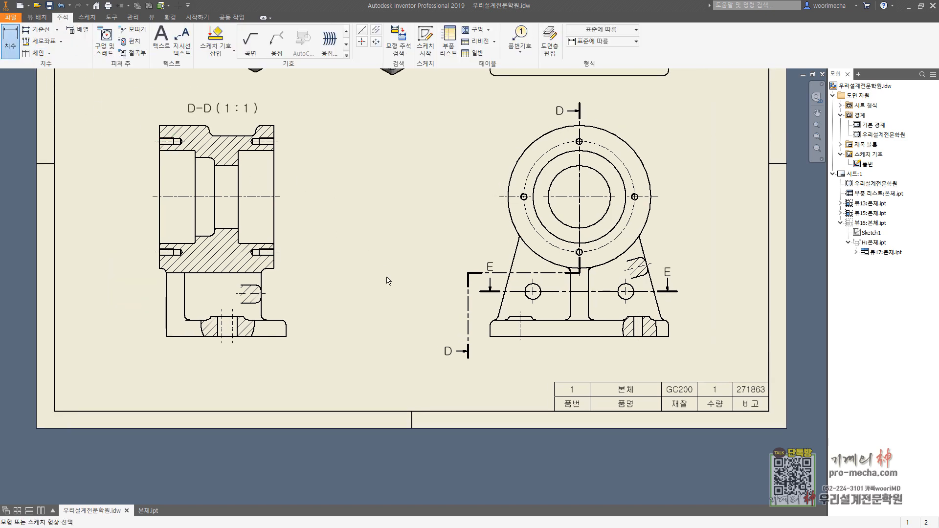
pyautogui.scroll(-3, 287, 337)
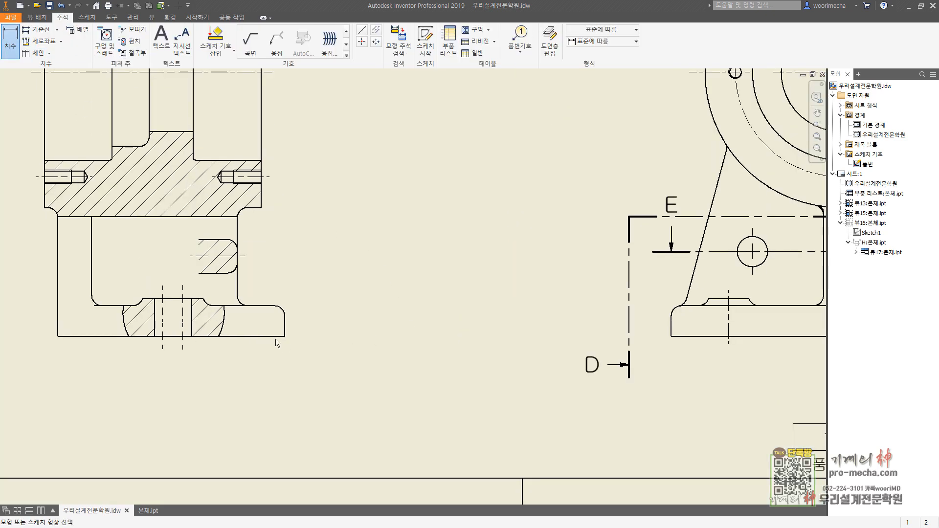
pyautogui.click(283, 337)
pyautogui.click(274, 306)
pyautogui.click(330, 328)
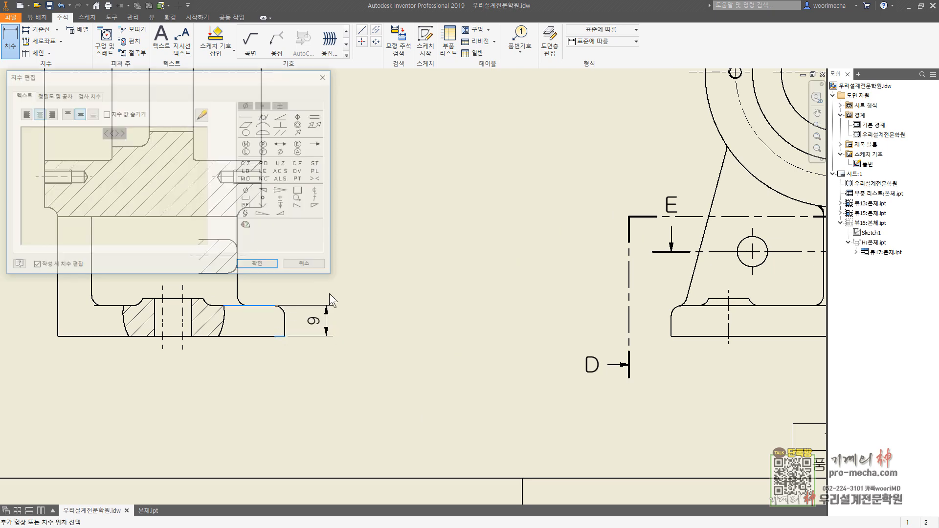
pyautogui.click(252, 265)
# Step: Dimension the height from the base underside to the slot boss's top face in section D-D, outside the plate thickness dimension
pyautogui.click(283, 336)
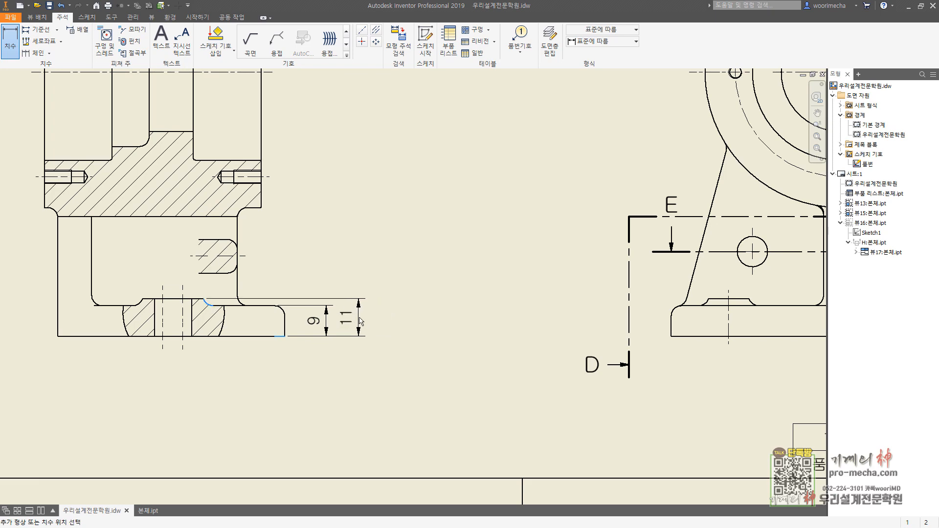
pyautogui.click(410, 318)
pyautogui.click(277, 265)
# Step: Dimension the right bore's diameter in section D-D, adding a Ø prefix and the tolerance H7
pyautogui.moveTo(353, 247); pyautogui.dragTo(415, 335, button='middle')
pyautogui.click(294, 248)
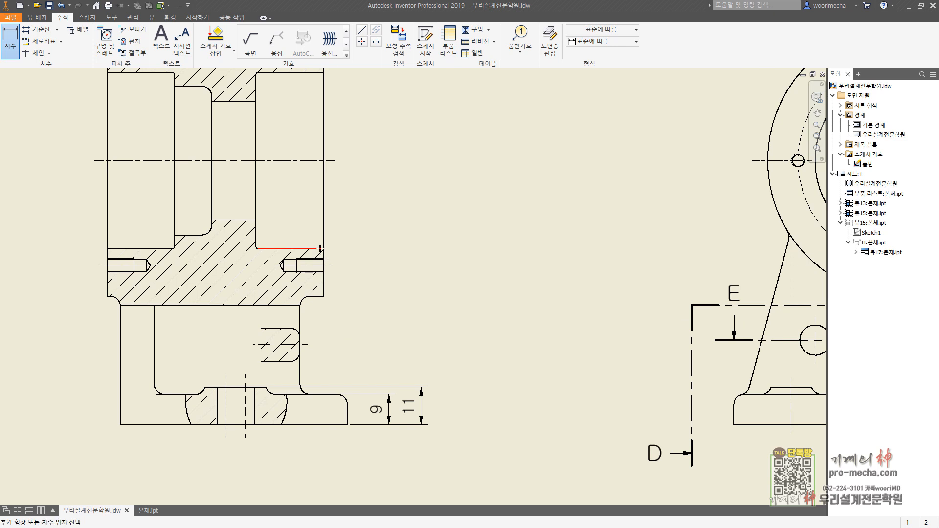
pyautogui.click(323, 73)
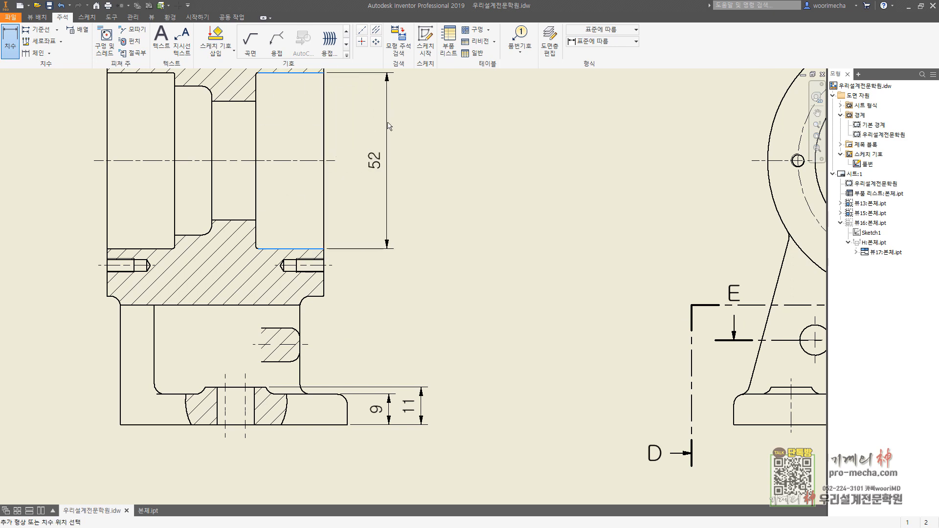
pyautogui.click(397, 161)
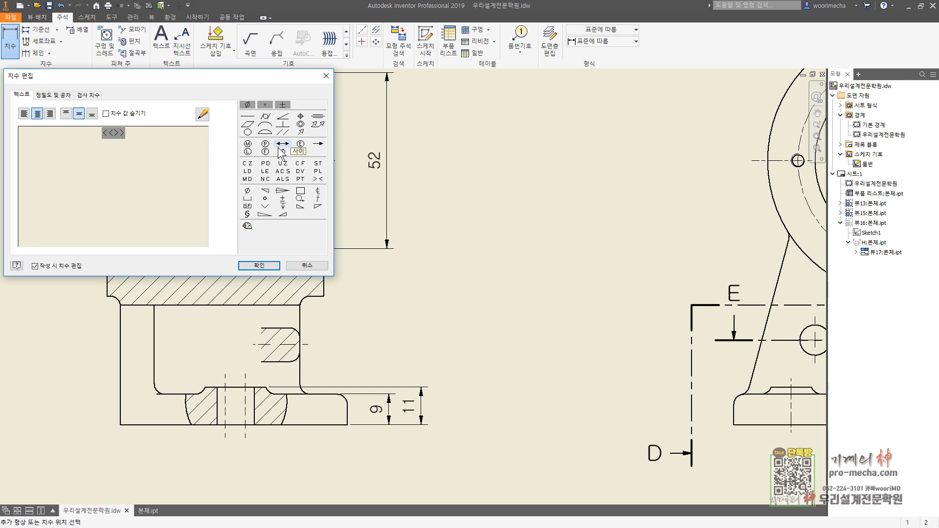
pyautogui.write('H7')
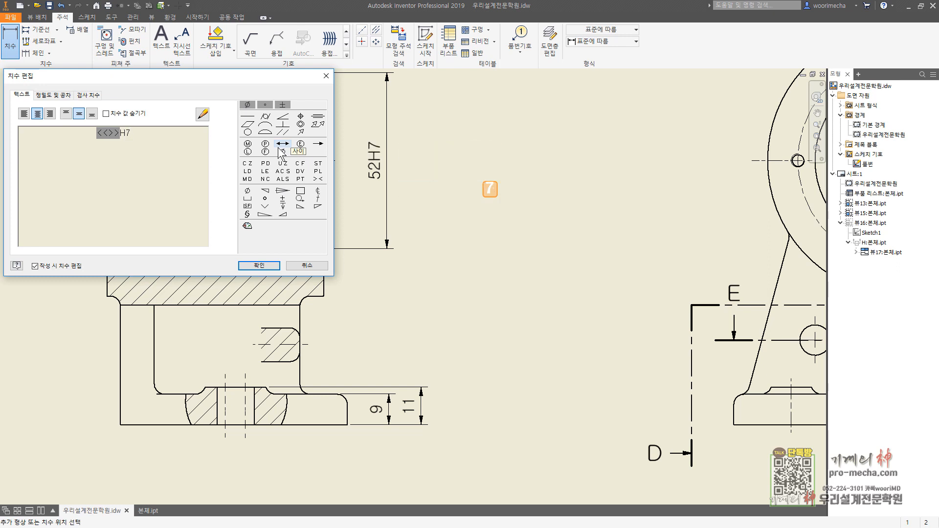
pyautogui.press('Home')
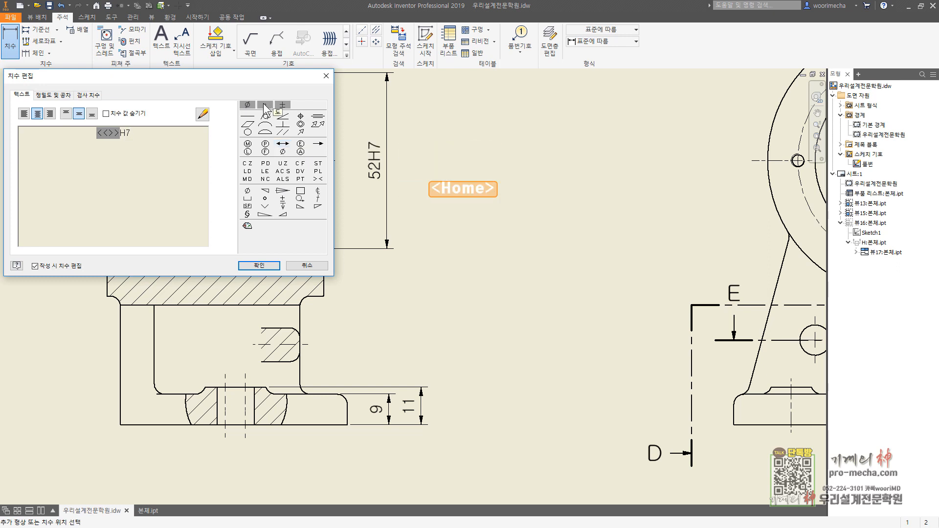
pyautogui.click(248, 104)
pyautogui.click(259, 266)
# Step: Dimension the left bore's diameter in section D-D, adding a Ø prefix and the tolerance H7
pyautogui.scroll(2, 375, 261)
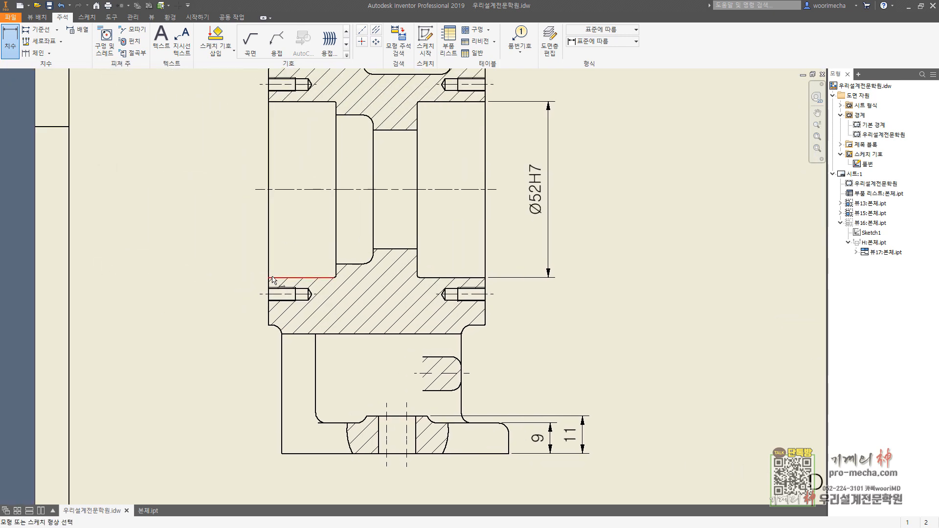
pyautogui.click(273, 278)
pyautogui.click(288, 102)
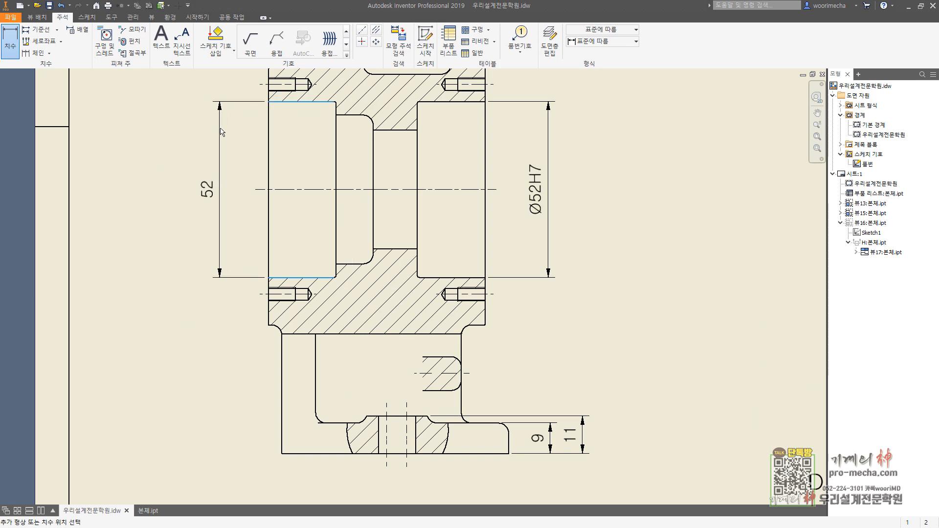
pyautogui.click(222, 214)
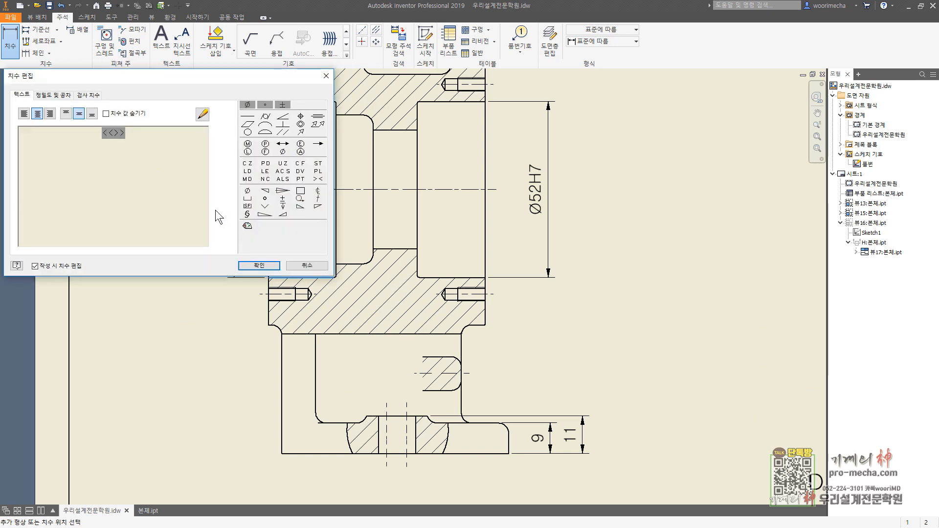
pyautogui.write('H7')
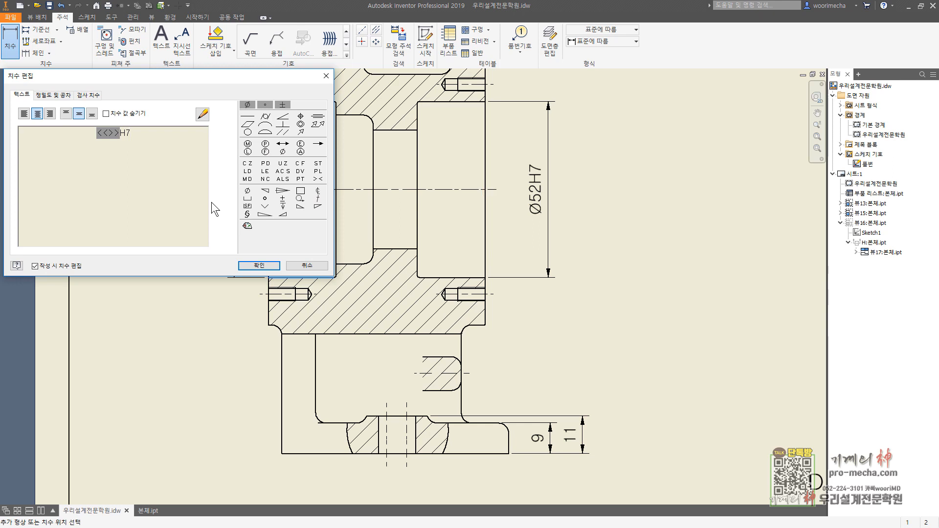
pyautogui.press('Home')
pyautogui.click(246, 104)
pyautogui.click(259, 265)
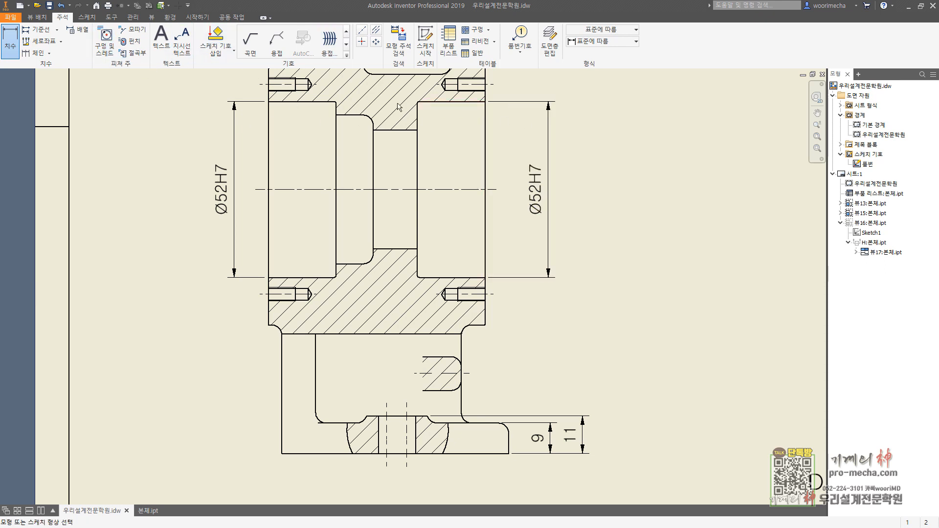
# Step: Start a sketch on section view D-D and try to draw a line from the left bore's upper inner corner
pyautogui.click(425, 42)
pyautogui.click(435, 130)
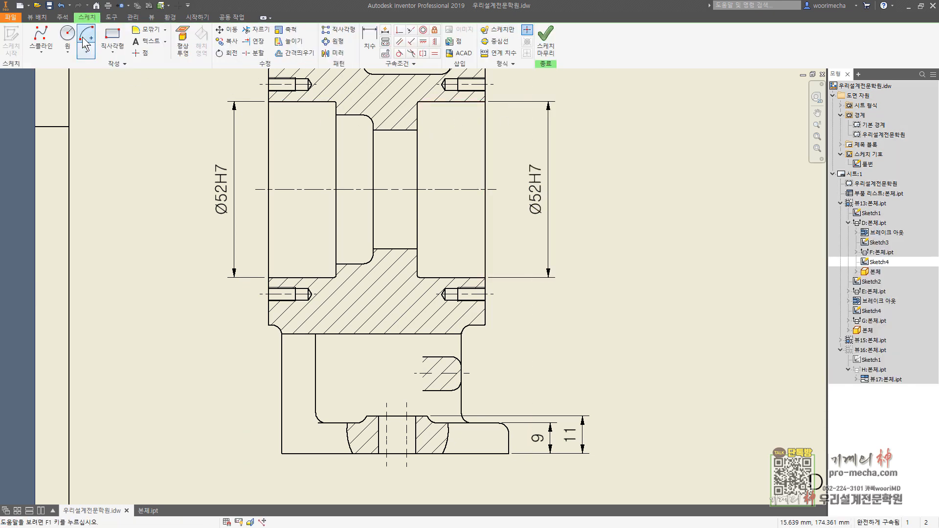
pyautogui.click(47, 57)
pyautogui.click(45, 74)
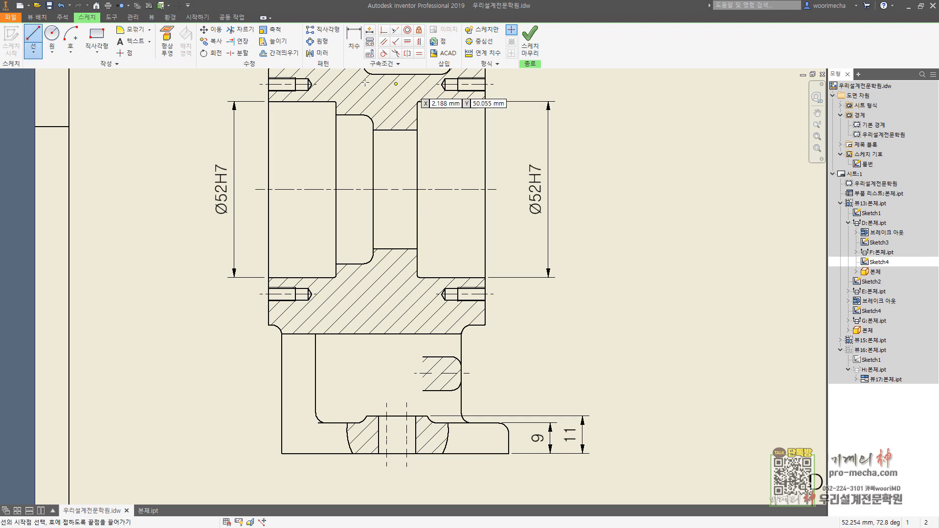
pyautogui.scroll(5, 336, 100)
pyautogui.click(334, 99)
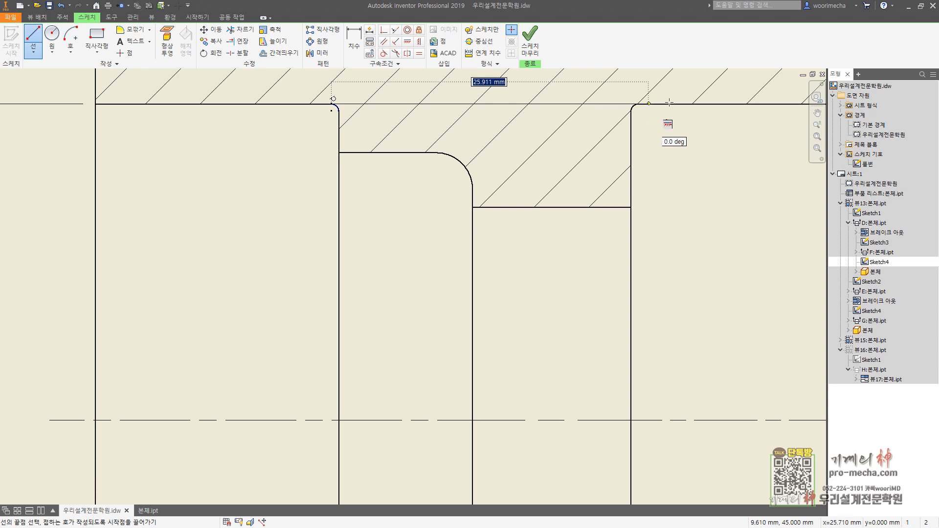
pyautogui.press('Escape')
# Step: Project both bores' upper edges into the sketch and draw a horizontal line joining their inner ends
pyautogui.click(167, 42)
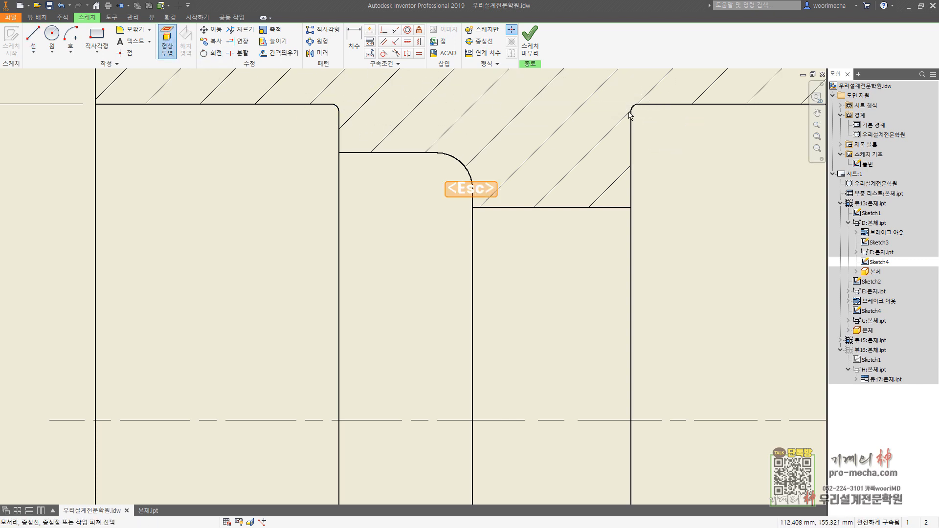
pyautogui.click(656, 105)
pyautogui.click(245, 103)
pyautogui.press('Escape')
pyautogui.click(35, 35)
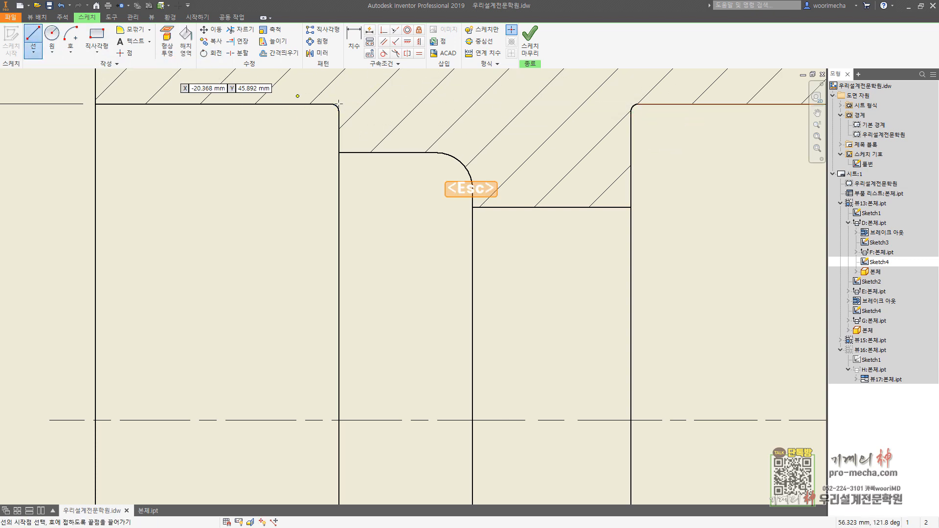
pyautogui.click(330, 105)
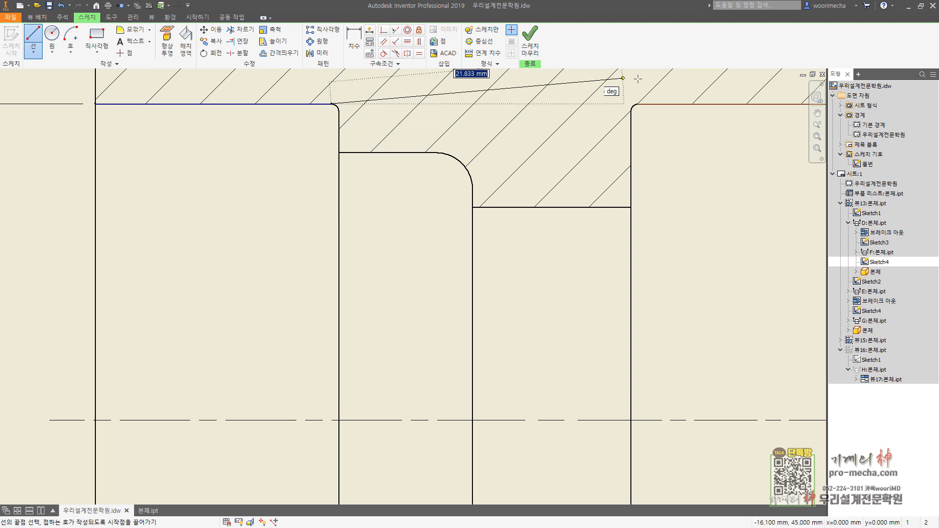
pyautogui.click(637, 104)
pyautogui.press('Escape')
# Step: Set the sketched line's line type to chain and finish the sketch
pyautogui.rightClick(541, 104)
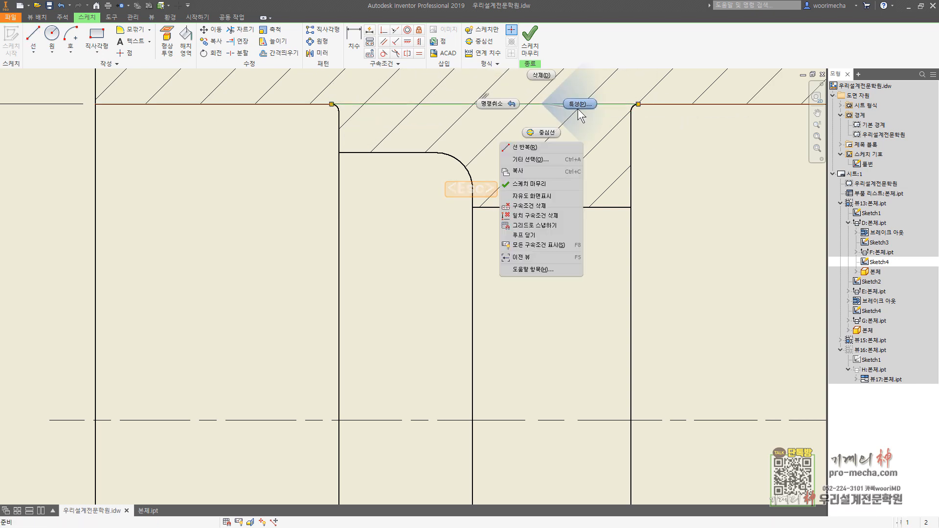
pyautogui.click(577, 108)
pyautogui.click(151, 102)
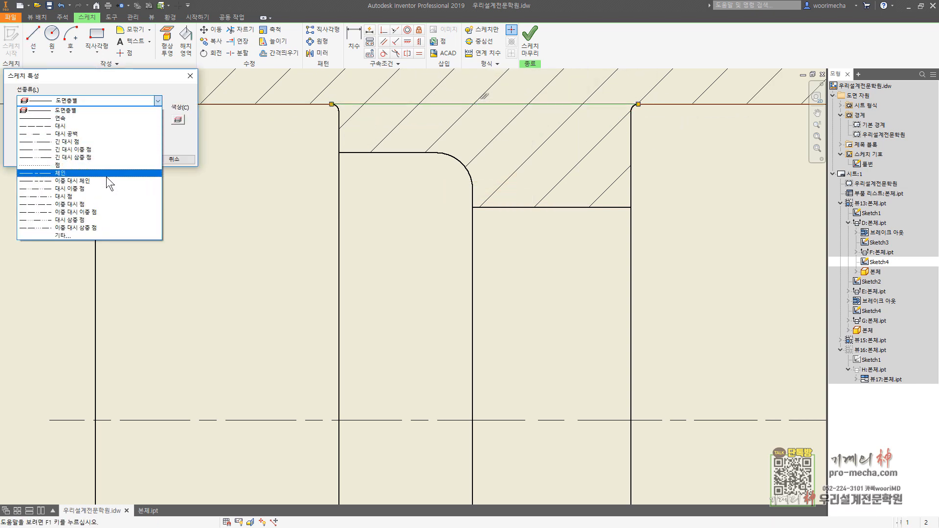
pyautogui.click(105, 178)
pyautogui.click(126, 159)
pyautogui.click(529, 39)
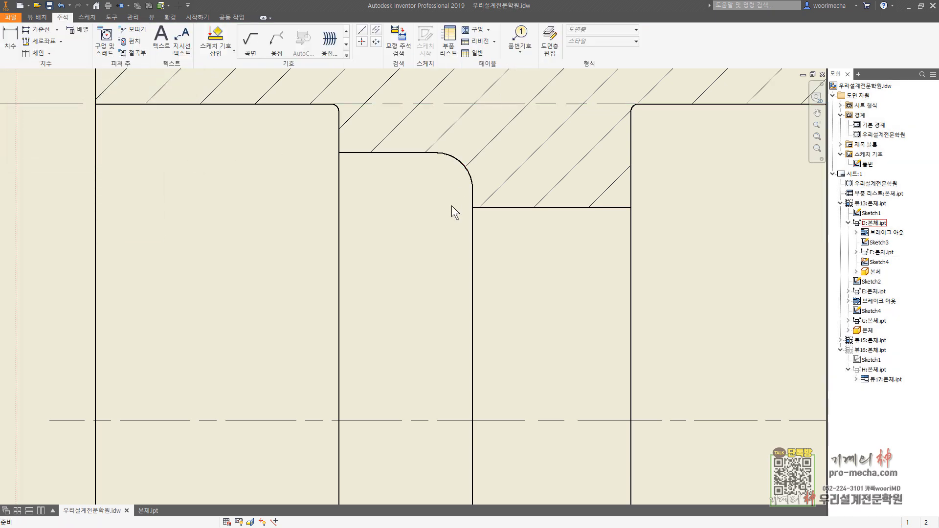
# Step: Delete the left bore's diameter dimension and the sketched chain line between the bores in section D-D
pyautogui.click(347, 250)
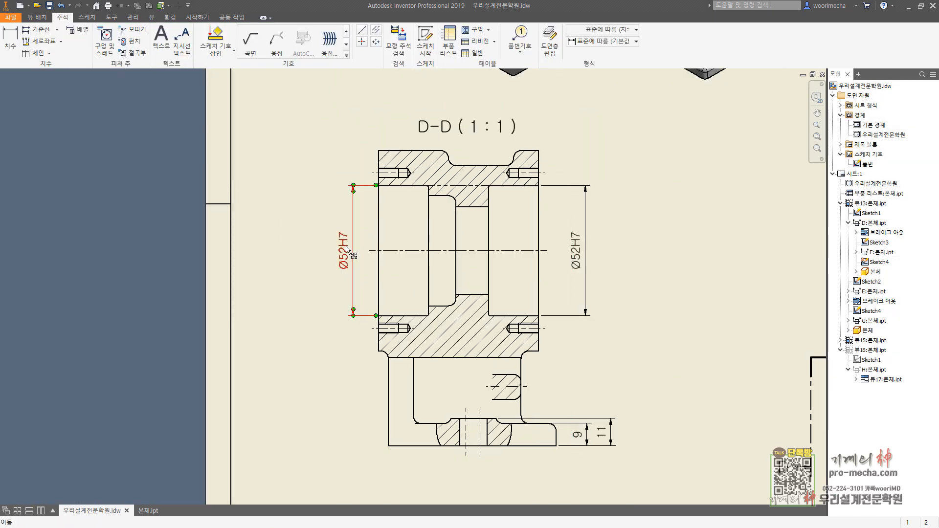
pyautogui.press('Delete')
pyautogui.scroll(3, 445, 205)
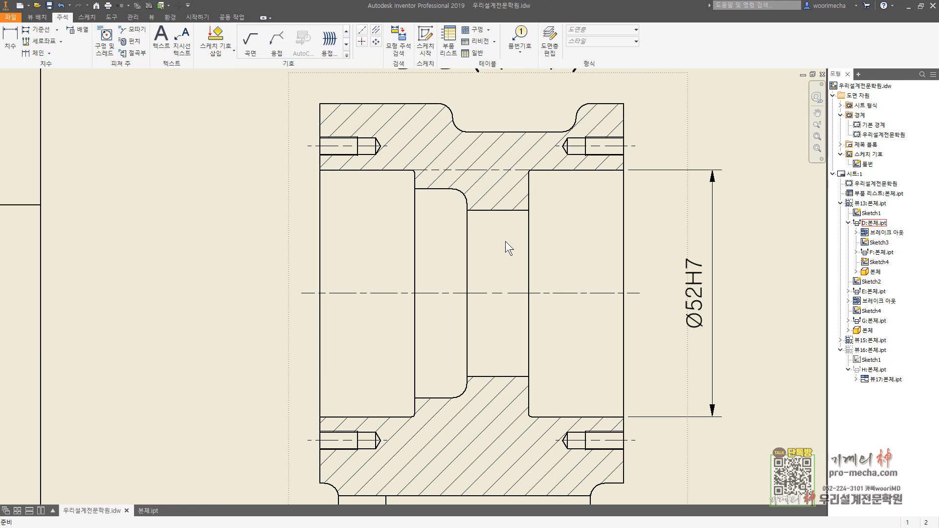
pyautogui.click(494, 171)
pyautogui.press('Delete')
# Step: Dimension the left bore's diameter again in section D-D, adding a Ø prefix and the tolerance H7
pyautogui.click(10, 42)
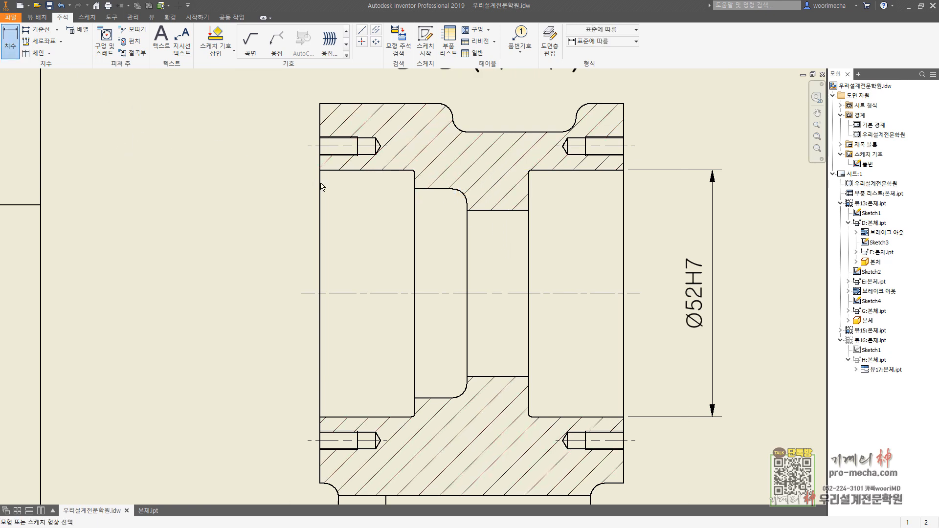
pyautogui.click(337, 171)
pyautogui.click(330, 417)
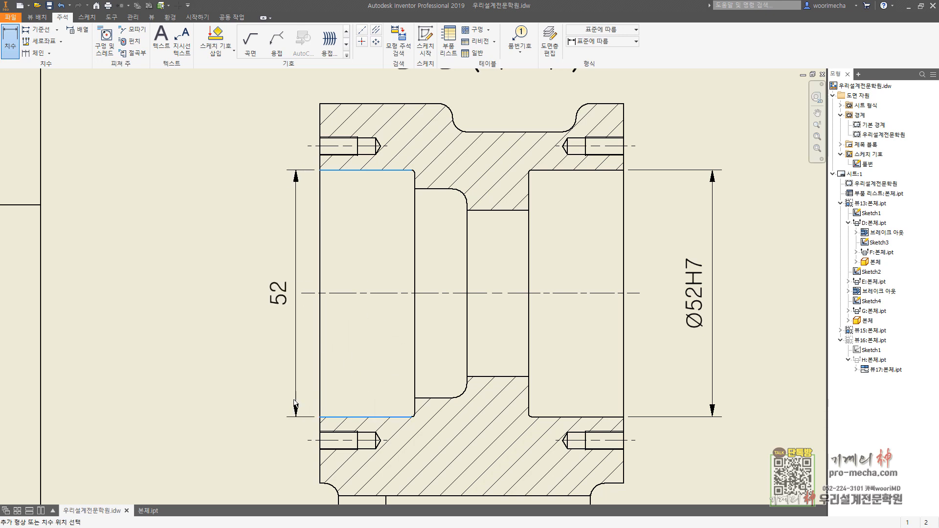
pyautogui.click(295, 390)
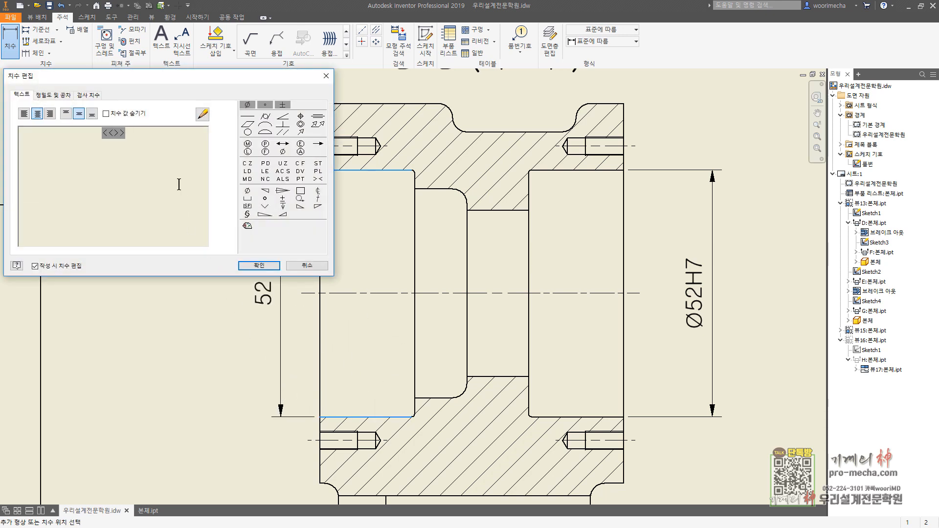
pyautogui.write('H7')
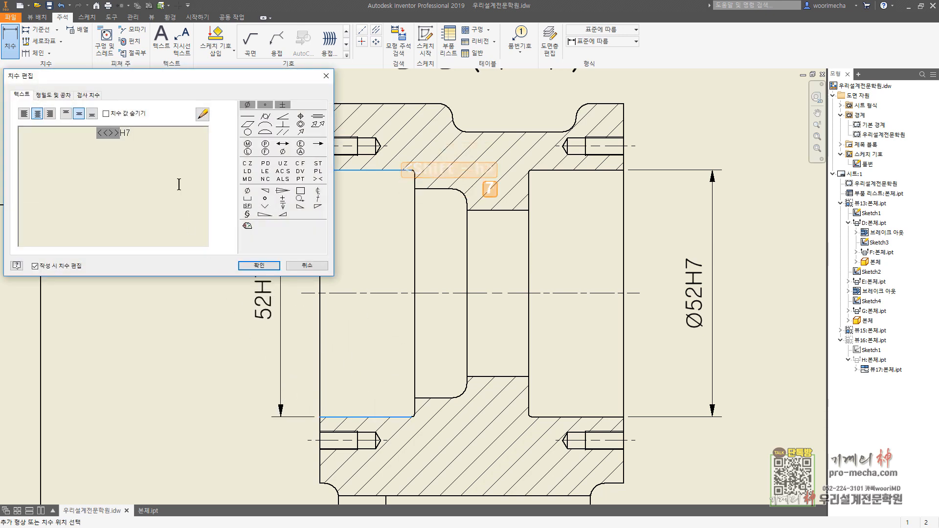
pyautogui.press('Home')
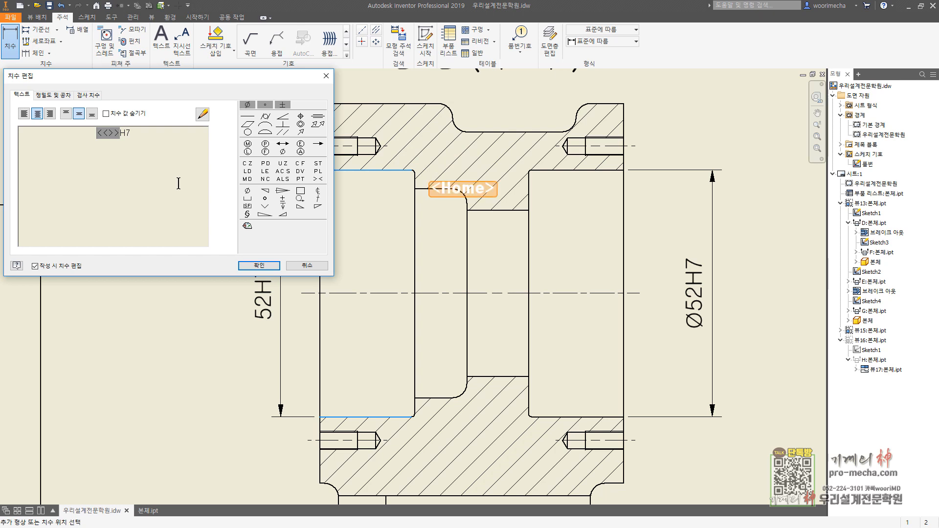
pyautogui.click(247, 105)
pyautogui.click(258, 265)
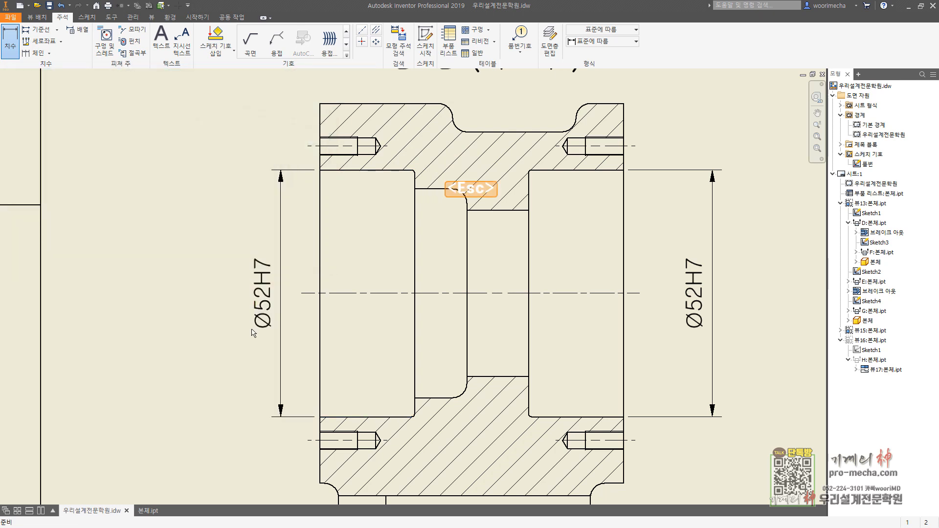
# Step: Move the left bore's diameter dimension slightly outward and the right bore's slightly closer to section D-D
pyautogui.moveTo(280, 304); pyautogui.dragTo(267, 303)
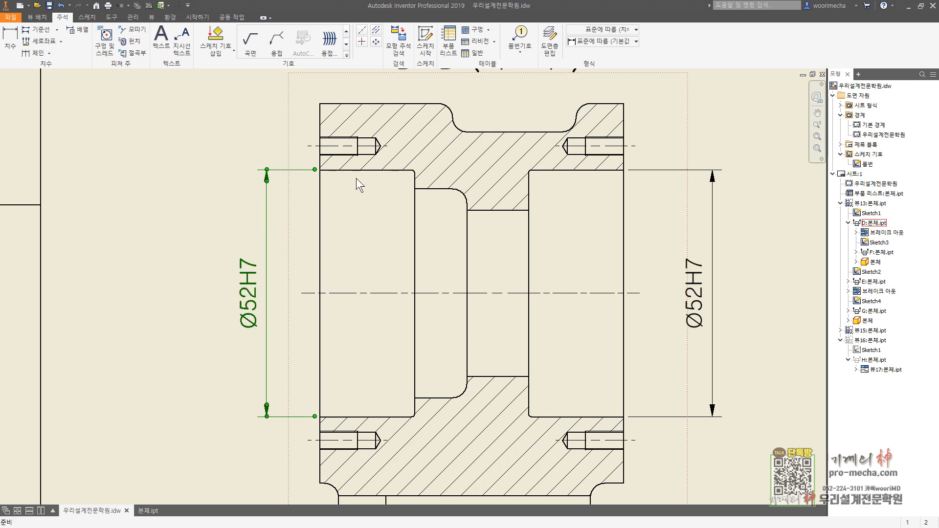
pyautogui.moveTo(709, 294); pyautogui.dragTo(683, 294)
pyautogui.click(719, 325)
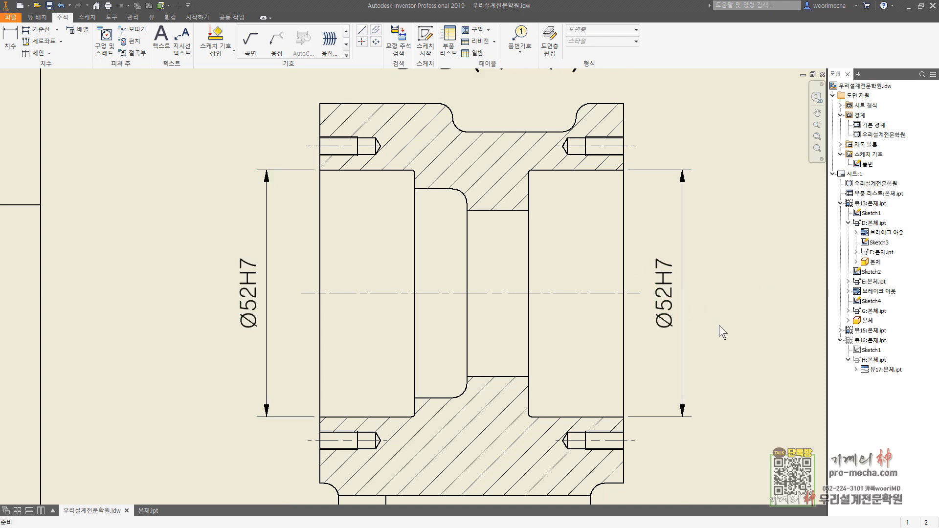
pyautogui.moveTo(719, 325); pyautogui.dragTo(697, 302, button='middle')
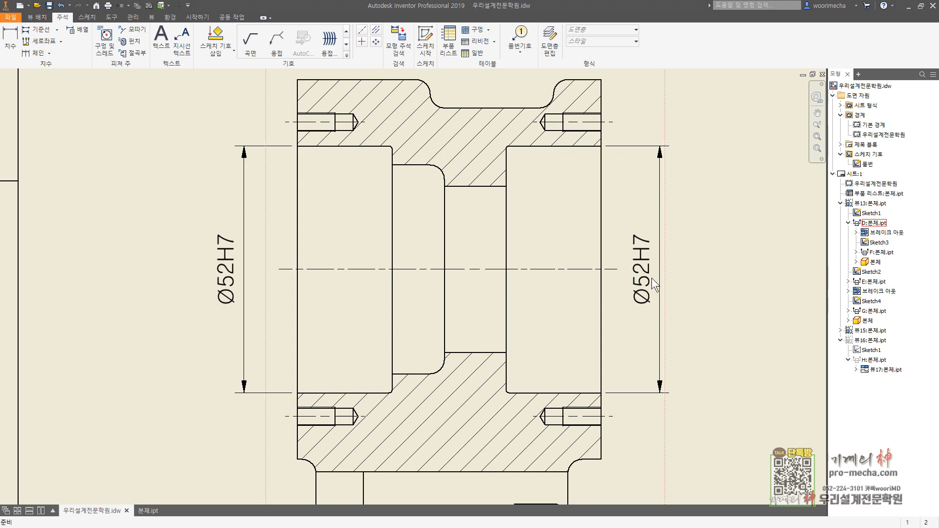
pyautogui.moveTo(651, 278); pyautogui.dragTo(686, 270)
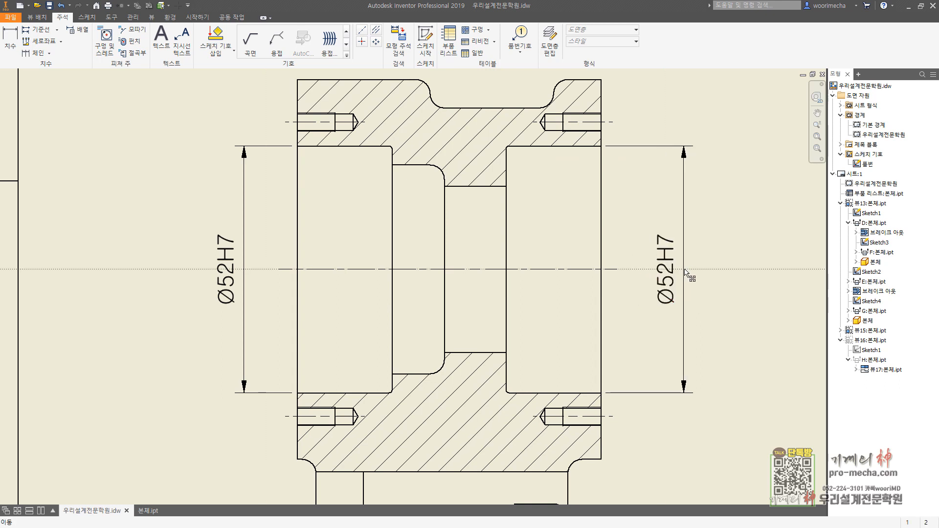
pyautogui.click(709, 306)
# Step: Start a detail view of the front view with the identifier C and a scale of 3:1
pyautogui.scroll(-5, 709, 307)
pyautogui.scroll(2, 541, 312)
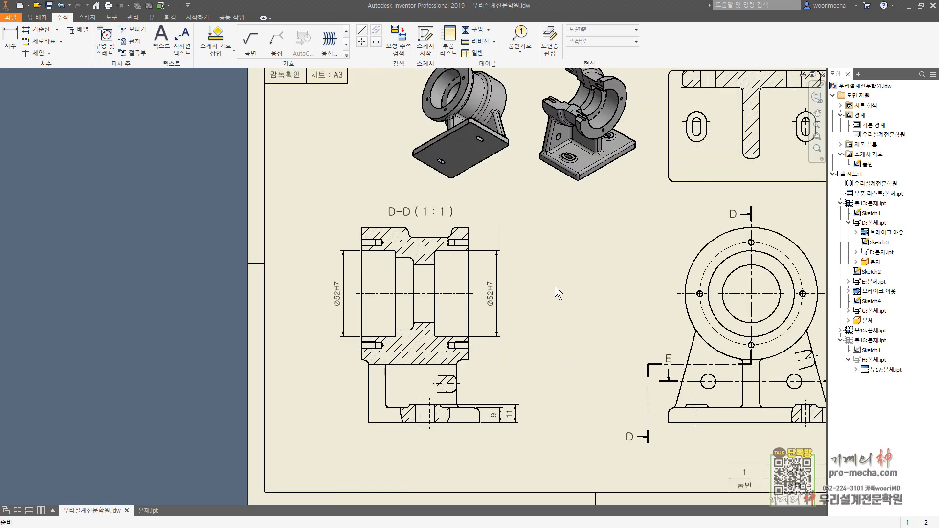
pyautogui.moveTo(558, 301); pyautogui.dragTo(521, 283, button='middle')
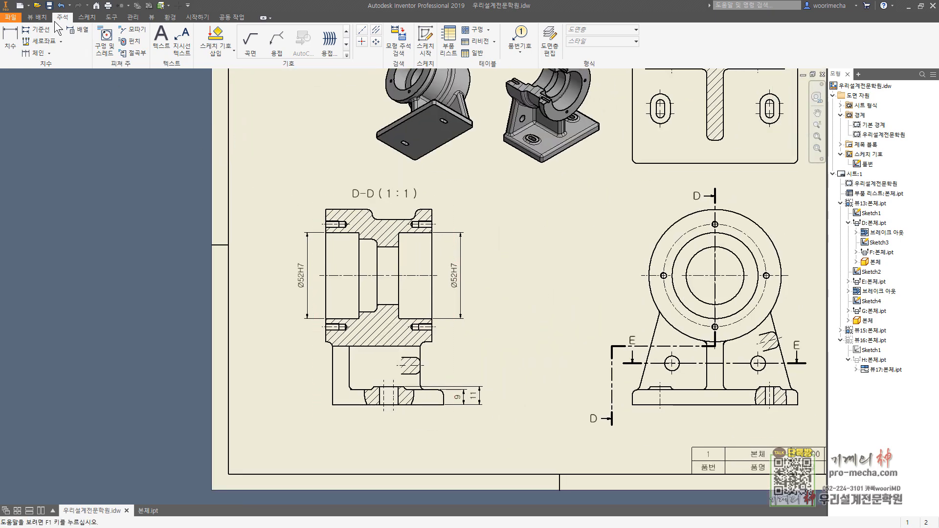
pyautogui.click(37, 17)
pyautogui.click(84, 40)
pyautogui.scroll(3, 625, 382)
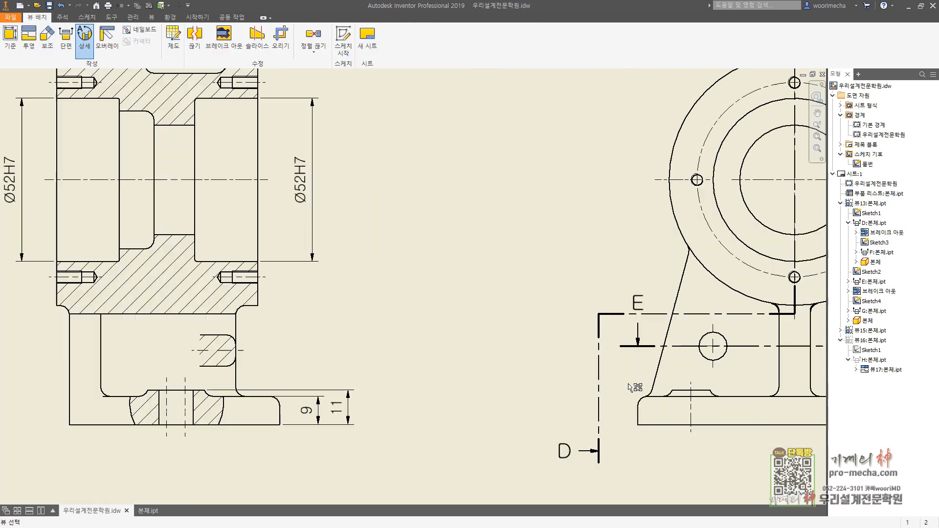
pyautogui.click(650, 403)
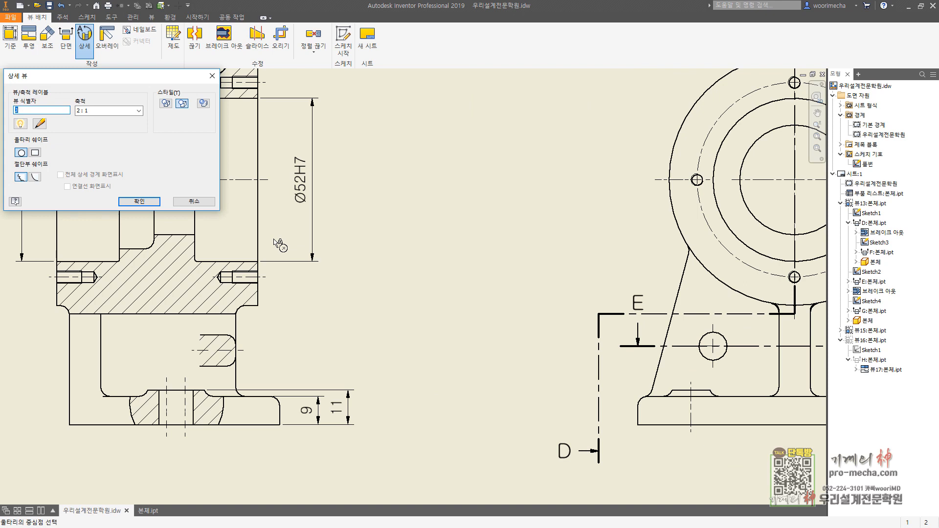
pyautogui.write('C')
pyautogui.click(139, 111)
pyautogui.click(125, 159)
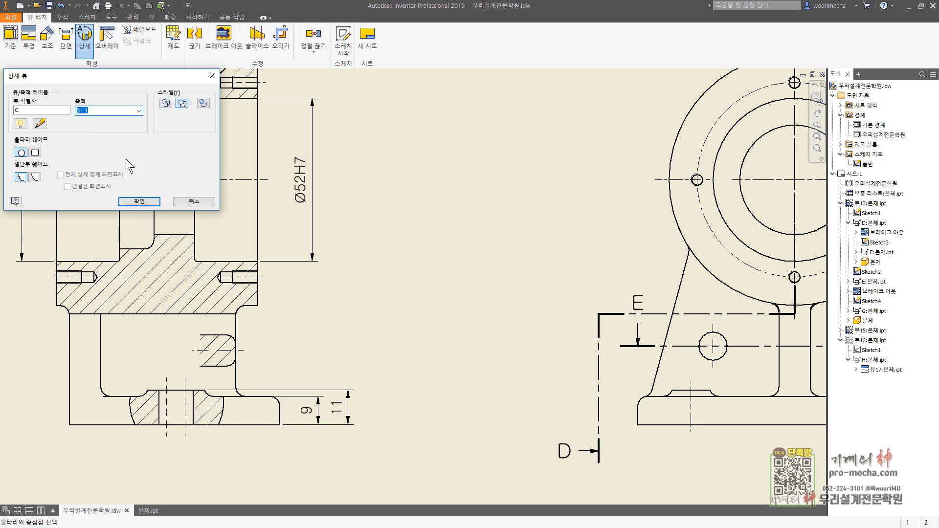
# Step: Give detail C a smooth cutout, fence the base plate's upper-left corner with a circle, and place it between section D-D and the front view
pyautogui.click(35, 177)
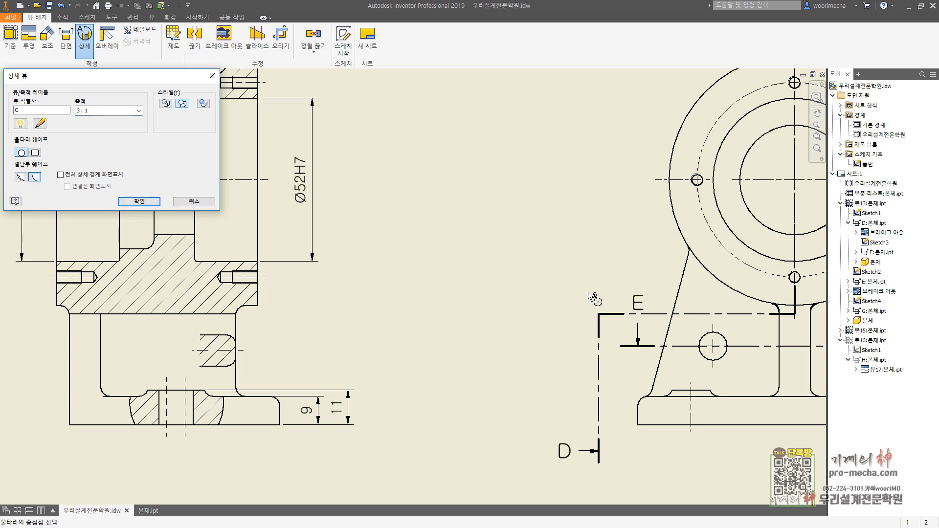
pyautogui.click(648, 398)
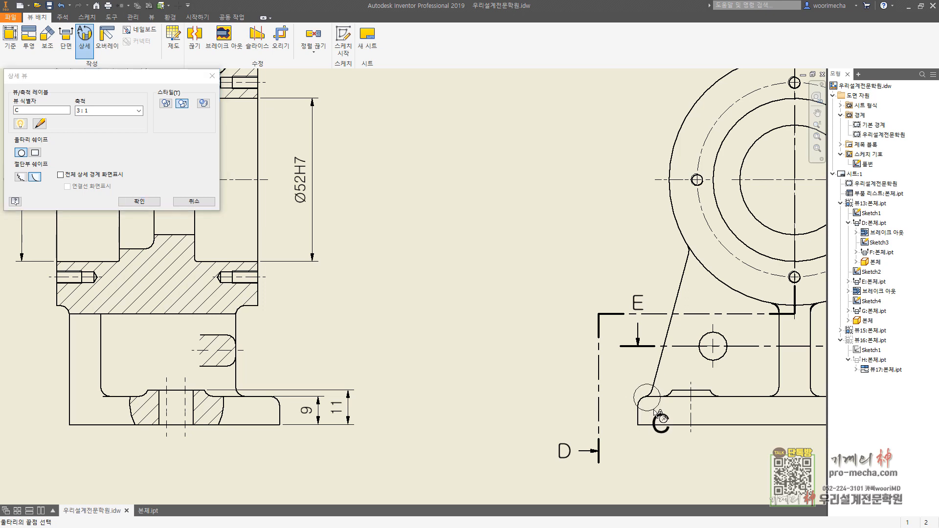
pyautogui.click(656, 414)
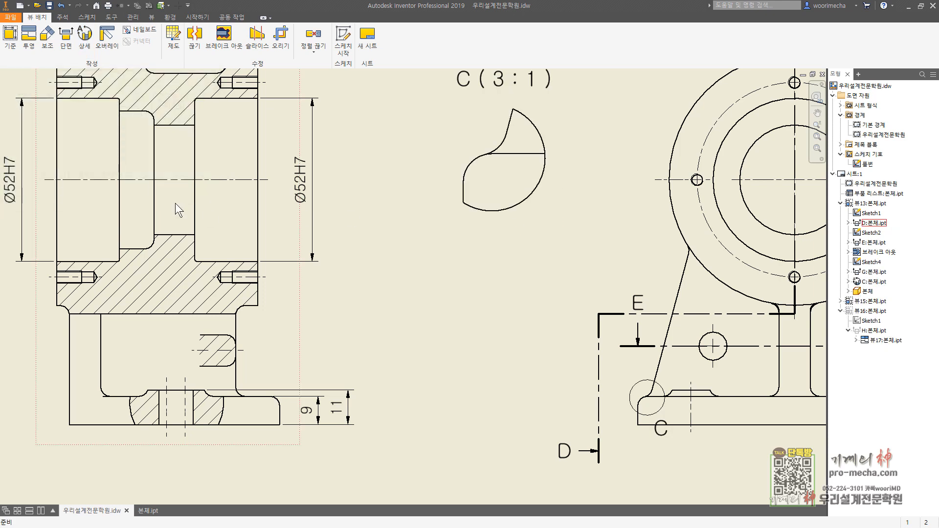
# Step: Dimension detail C horizontally from its left vertical edge to the intersection of the slanted rib edge and the plate's upper edge
pyautogui.moveTo(484, 213); pyautogui.dragTo(477, 246, button='middle')
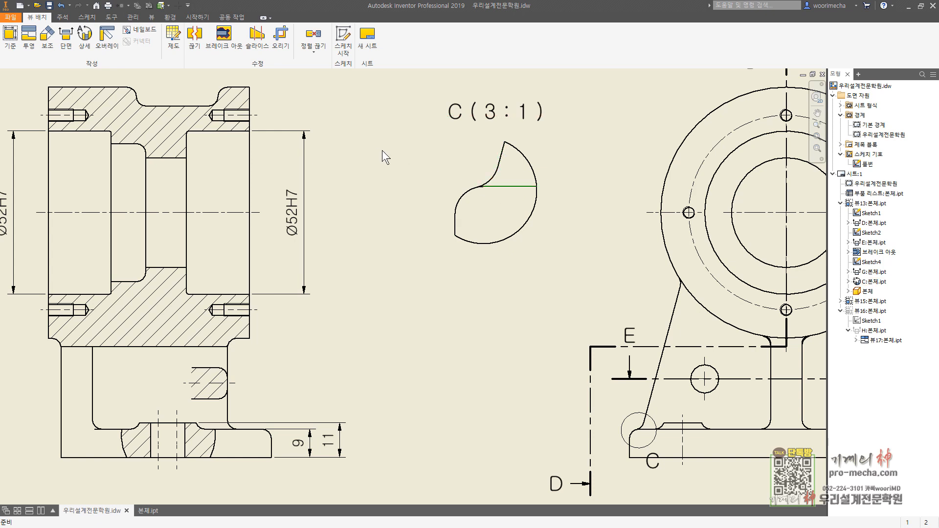
pyautogui.click(62, 17)
pyautogui.click(9, 42)
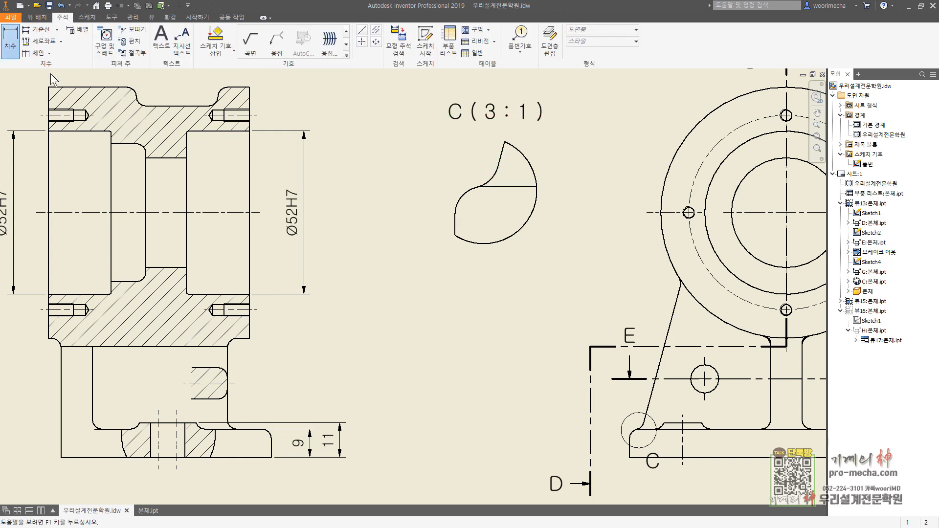
pyautogui.scroll(5, 450, 226)
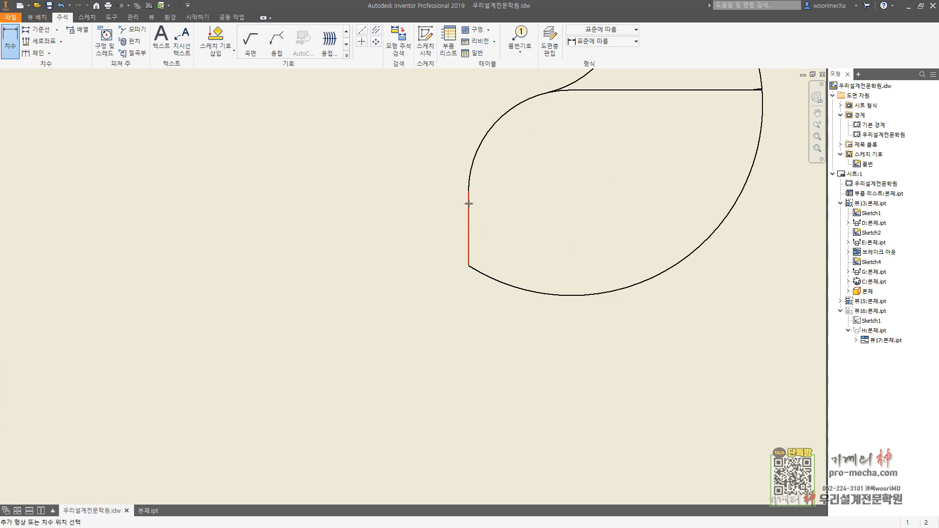
pyautogui.click(469, 203)
pyautogui.scroll(-4, 469, 205)
pyautogui.click(545, 249)
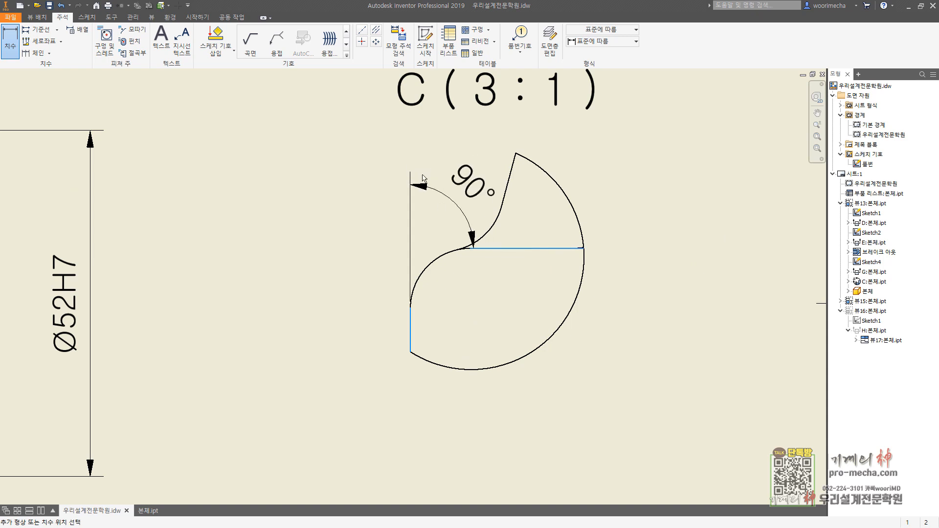
pyautogui.rightClick(460, 153)
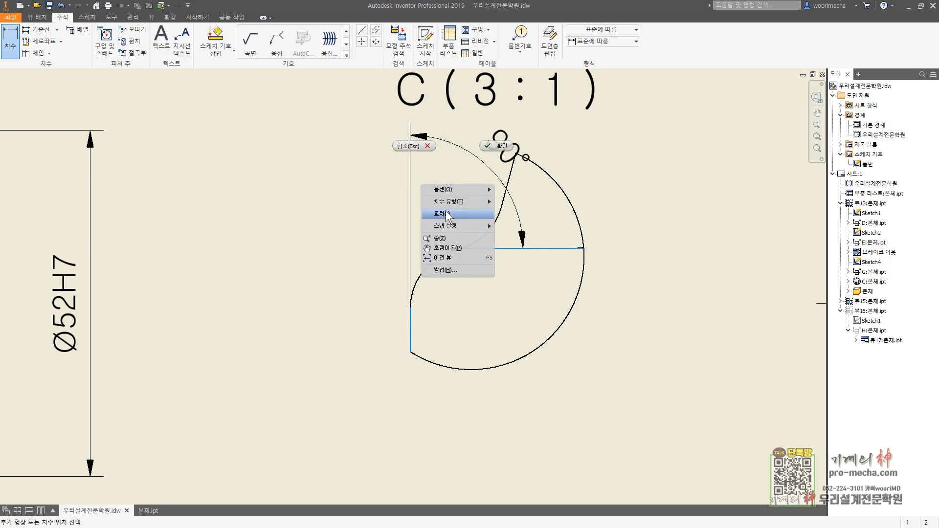
pyautogui.click(445, 211)
pyautogui.click(506, 192)
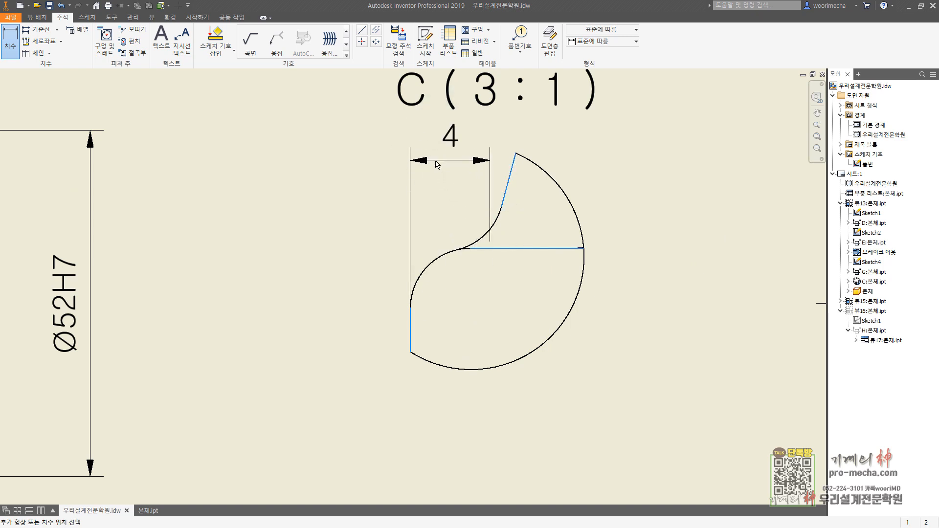
pyautogui.click(271, 270)
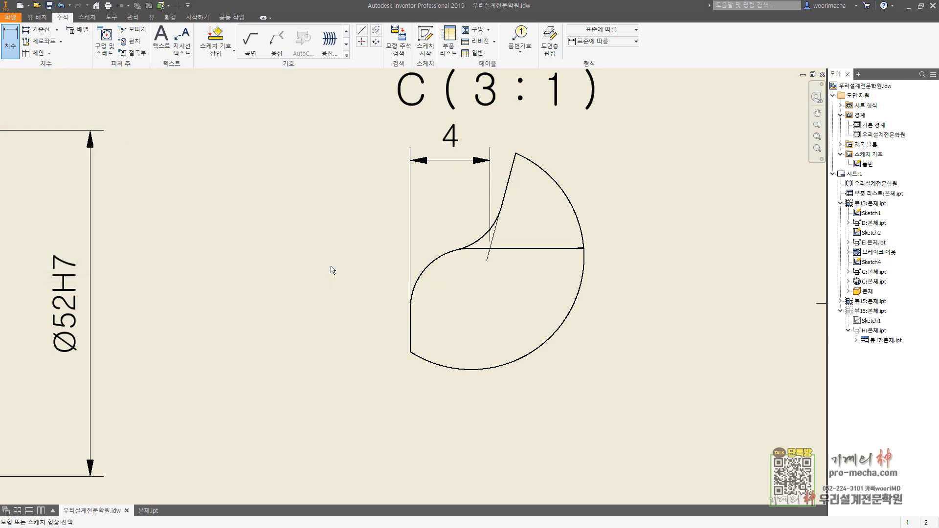
pyautogui.scroll(-5, 338, 269)
pyautogui.press('Escape')
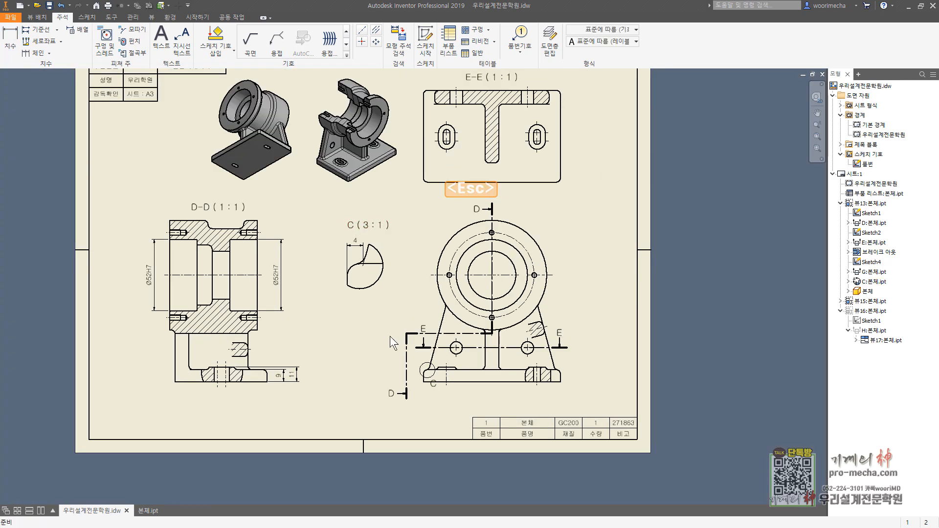
# Step: Dimension the front view's overall height from the base plate's bottom edge to the top of the outer circle, placed between detail C and the view
pyautogui.moveTo(393, 343); pyautogui.dragTo(319, 293, button='middle')
pyautogui.press('d')
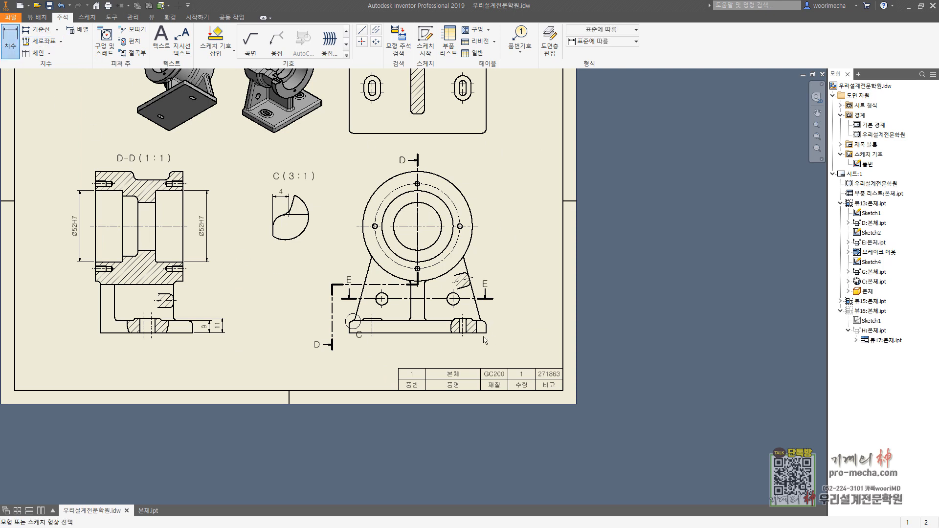
pyautogui.click(350, 333)
pyautogui.scroll(3, 414, 147)
pyautogui.click(423, 198)
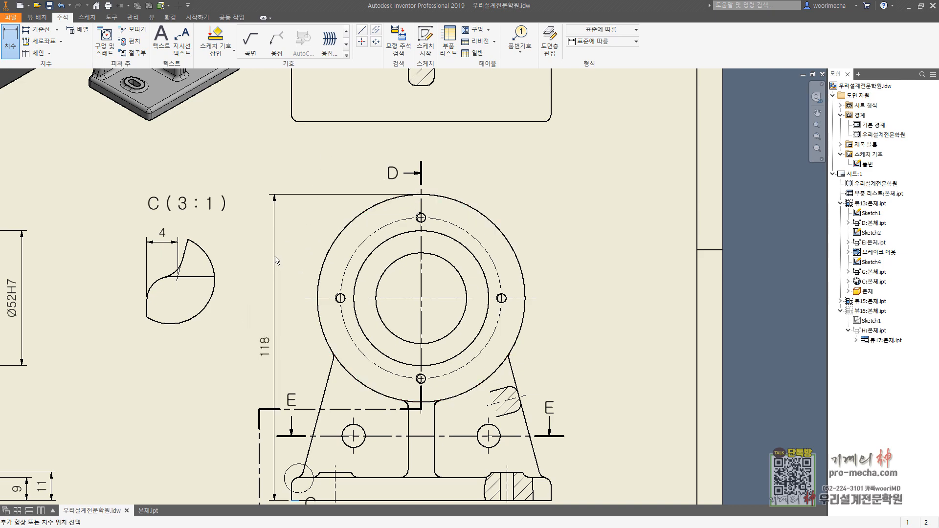
pyautogui.moveTo(243, 315); pyautogui.dragTo(365, 251, button='middle')
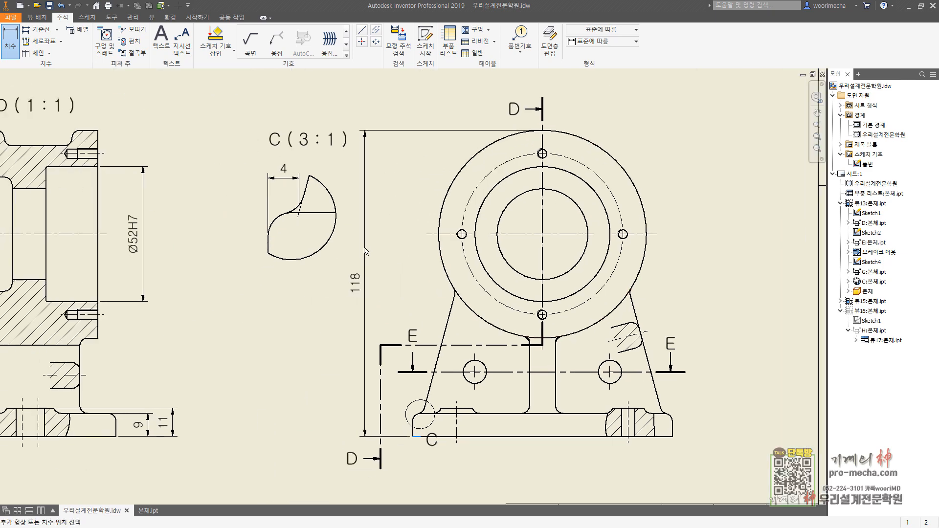
pyautogui.click(255, 277)
pyautogui.click(247, 265)
pyautogui.press('Escape')
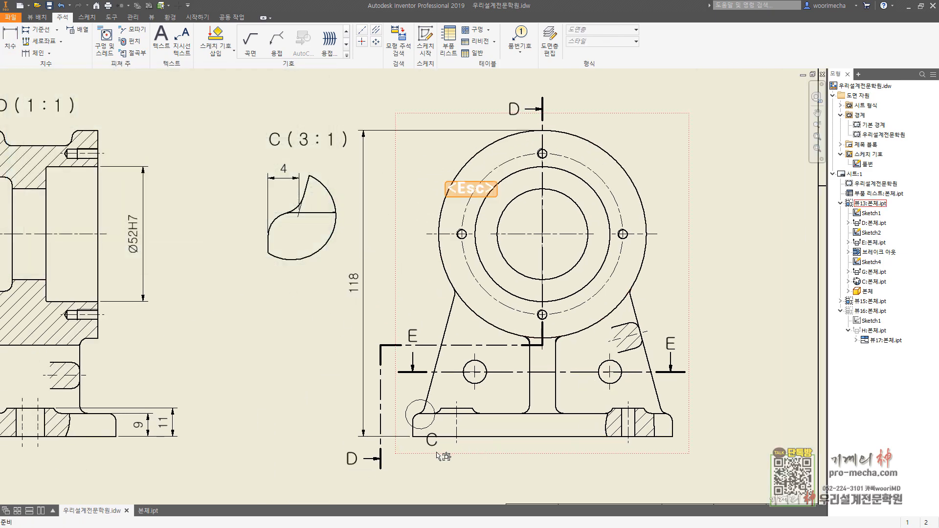
# Step: Add a leader to the detail boundary's label C and place the label below and left of the base plate's corner
pyautogui.moveTo(434, 446); pyautogui.dragTo(413, 466)
pyautogui.rightClick(422, 449)
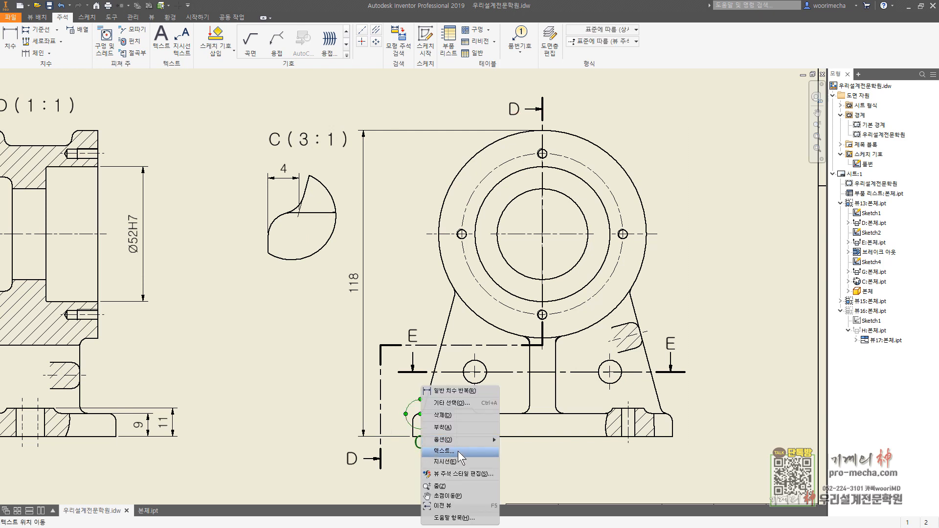
pyautogui.click(454, 461)
pyautogui.moveTo(421, 448); pyautogui.dragTo(370, 489)
pyautogui.moveTo(469, 451)
pyautogui.mouseDown(button='middle')
pyautogui.moveTo(470, 391)
pyautogui.moveTo(500, 351)
pyautogui.moveTo(521, 438)
pyautogui.moveTo(561, 488)
pyautogui.mouseUp(button='middle')
pyautogui.click(498, 408)
# Step: Add a hole and thread note to the upper-right tapped hole in section D-D, placed above and right of the section
pyautogui.moveTo(389, 253); pyautogui.dragTo(525, 287, button='middle')
pyautogui.click(104, 41)
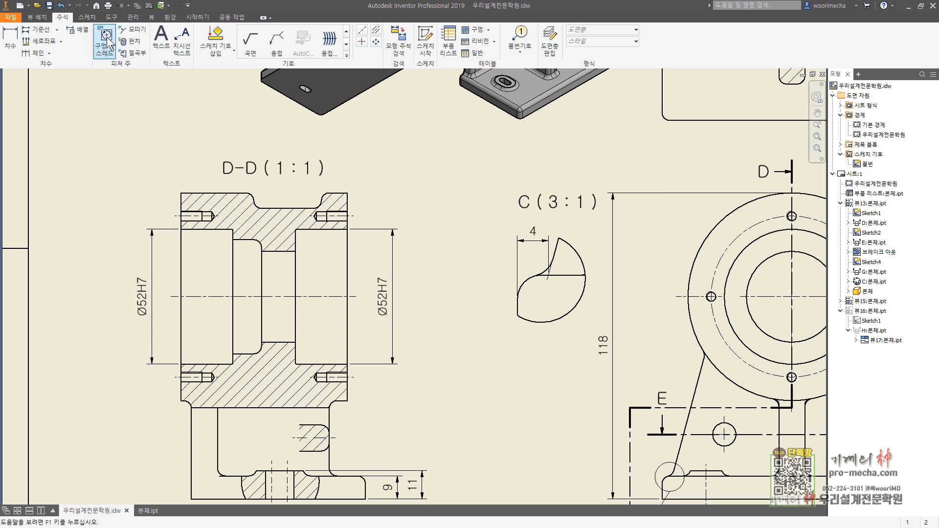
pyautogui.click(347, 215)
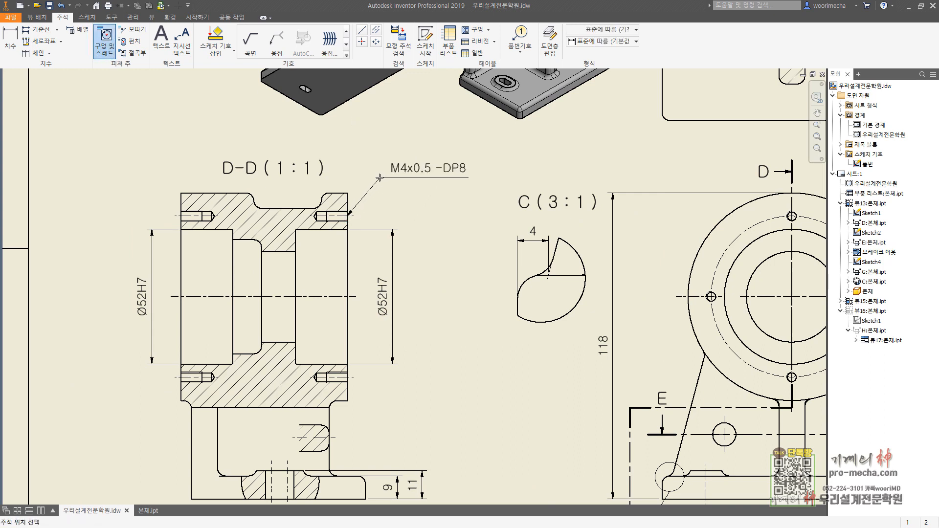
pyautogui.click(381, 180)
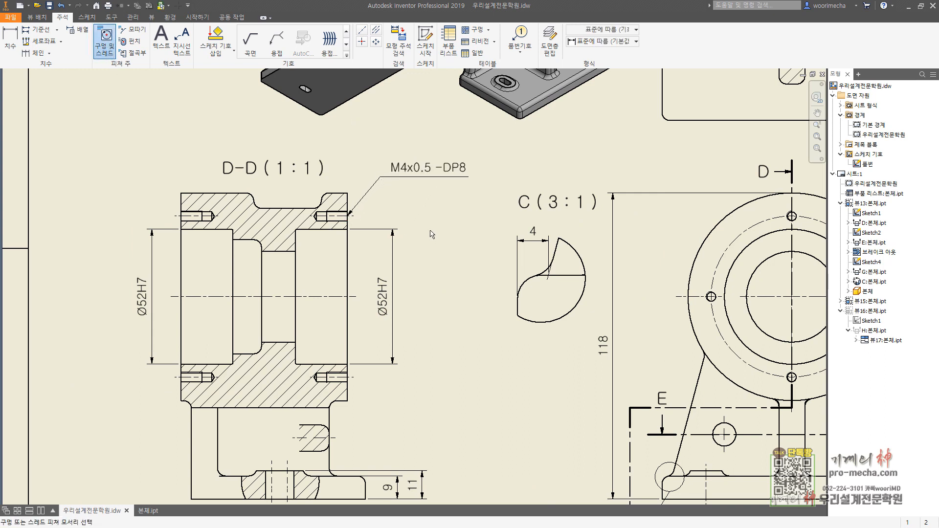
pyautogui.press('Escape')
# Step: Add the prefix 4- to the tapped hole's thread note
pyautogui.doubleClick(419, 173)
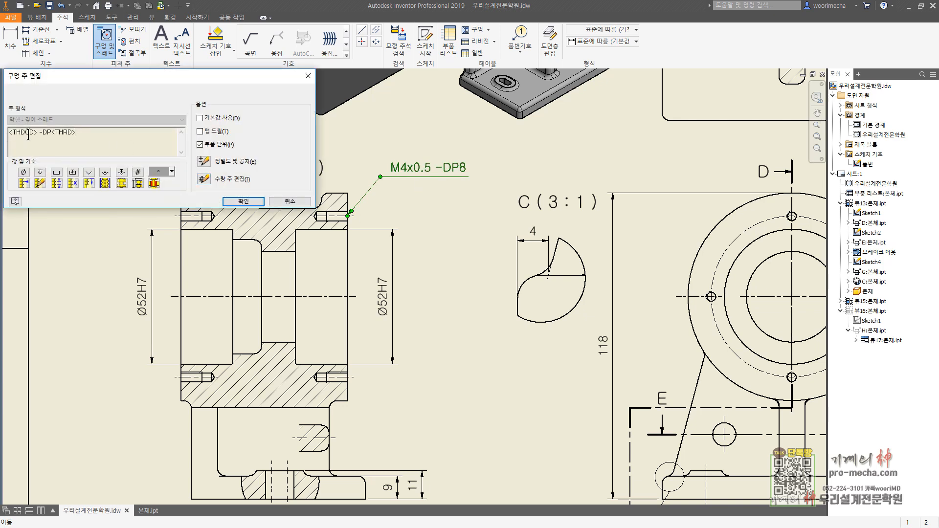
pyautogui.write('4-')
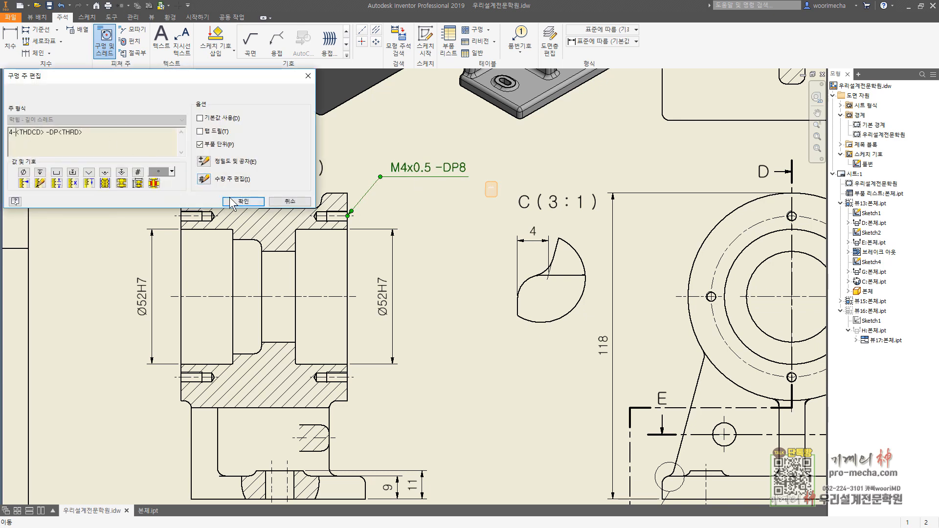
pyautogui.click(230, 197)
pyautogui.press('Escape')
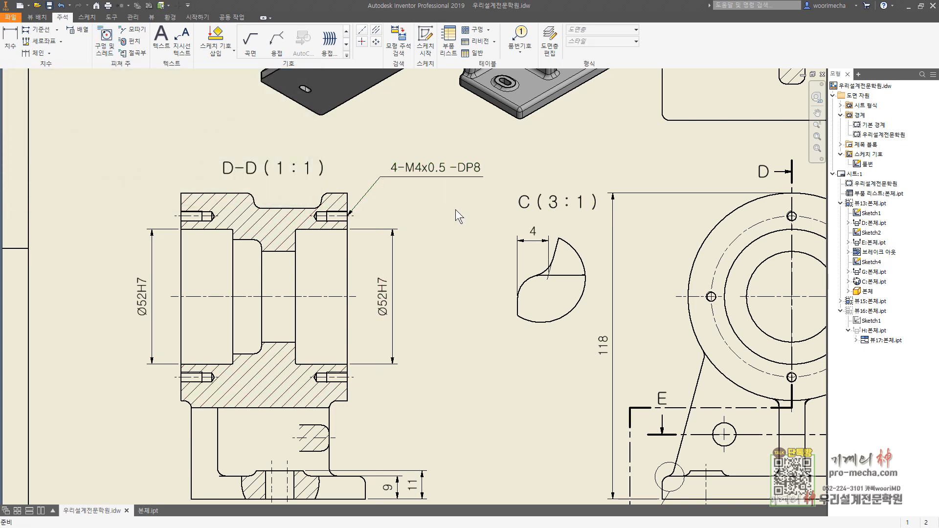
# Step: Dimension the middle bore's diameter in section D-D with a Ø prefix, and move the right bore's Ø52H7 dimension slightly outward
pyautogui.scroll(3, 450, 226)
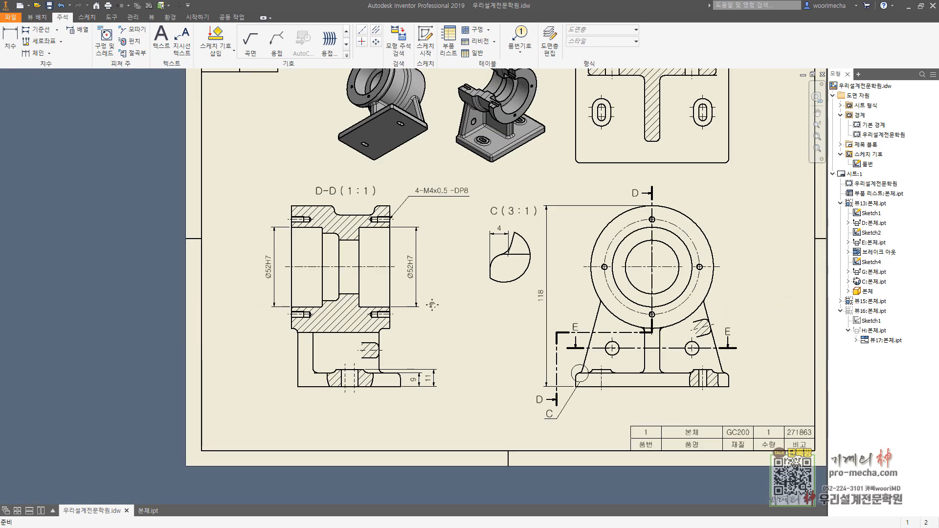
pyautogui.middleClick(438, 312)
pyautogui.middleClick(439, 313)
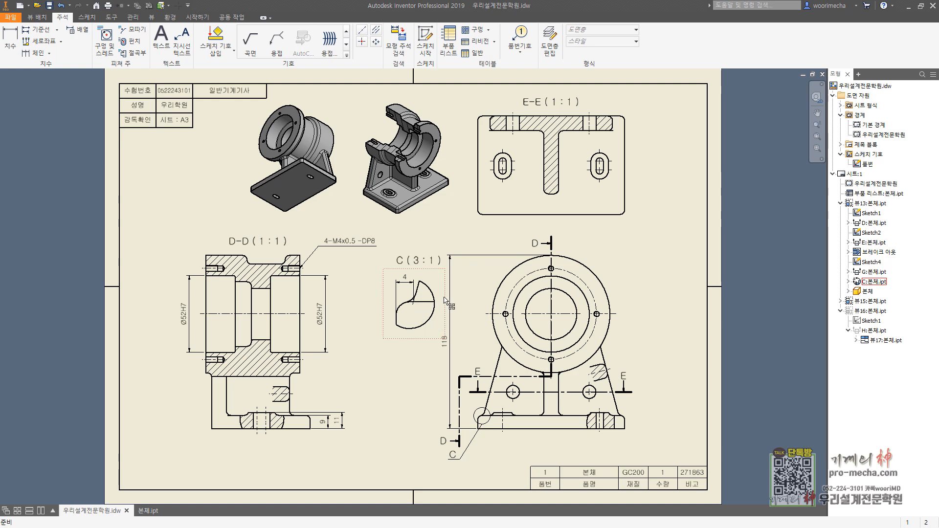
pyautogui.press('d')
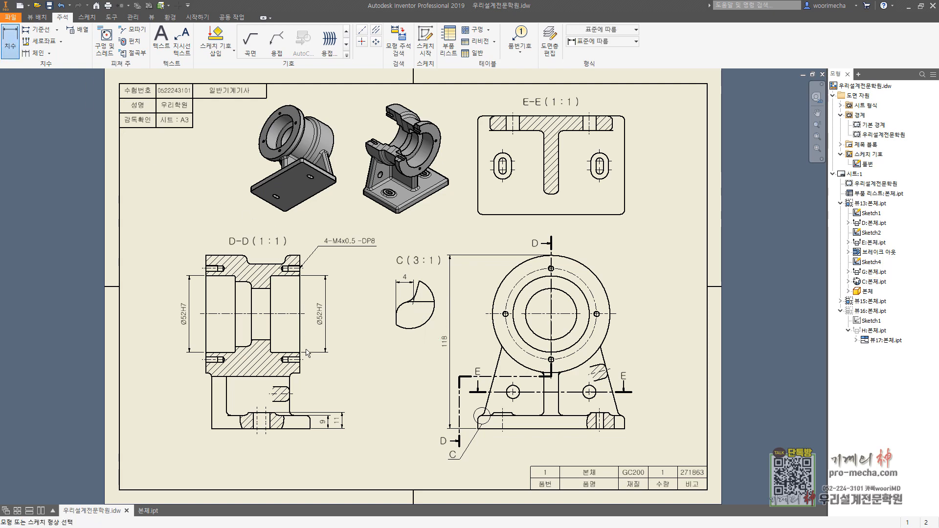
pyautogui.moveTo(309, 373); pyautogui.dragTo(405, 290, button='middle')
pyautogui.scroll(3, 373, 230)
pyautogui.click(356, 257)
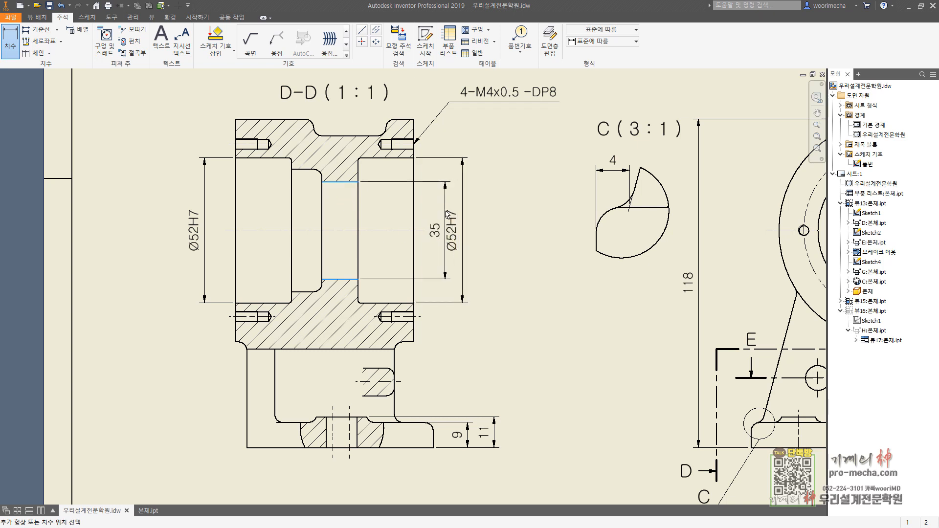
pyautogui.click(447, 215)
pyautogui.press('Home')
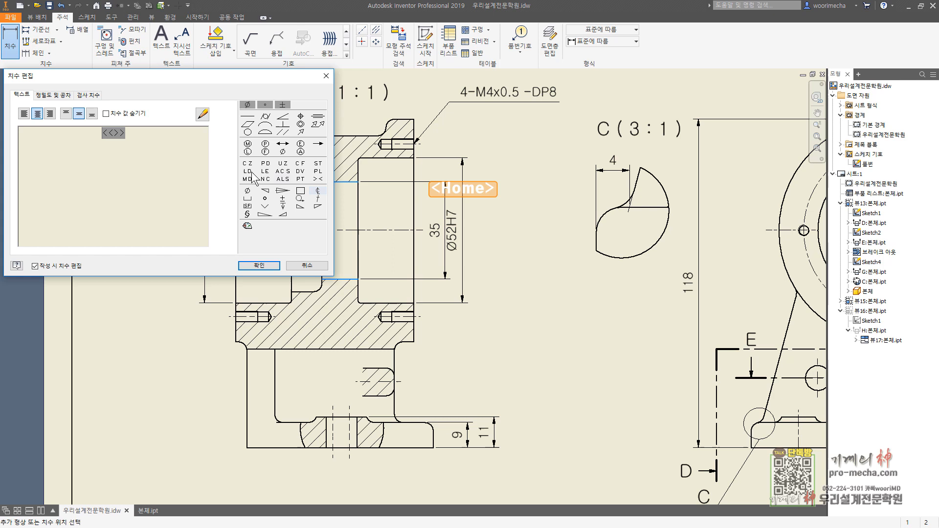
pyautogui.click(247, 105)
pyautogui.click(259, 265)
pyautogui.press('Escape')
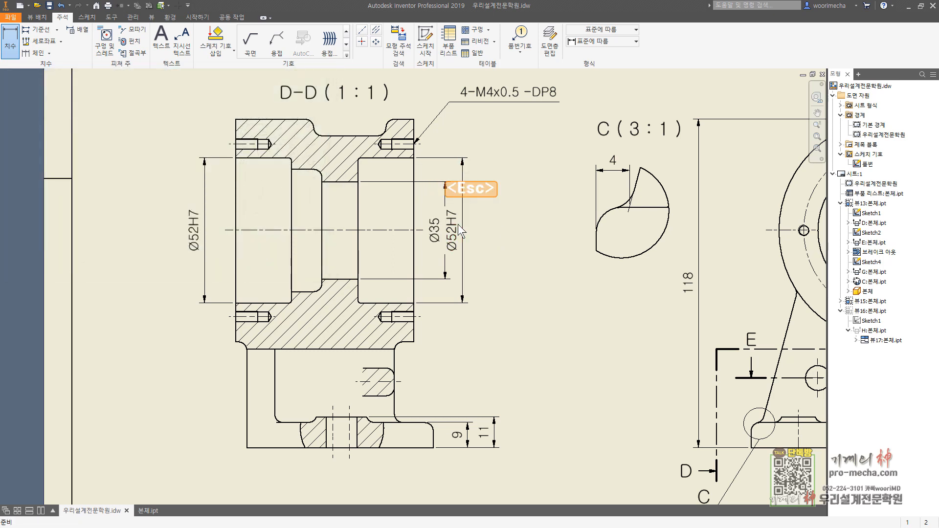
pyautogui.moveTo(459, 228); pyautogui.dragTo(470, 230)
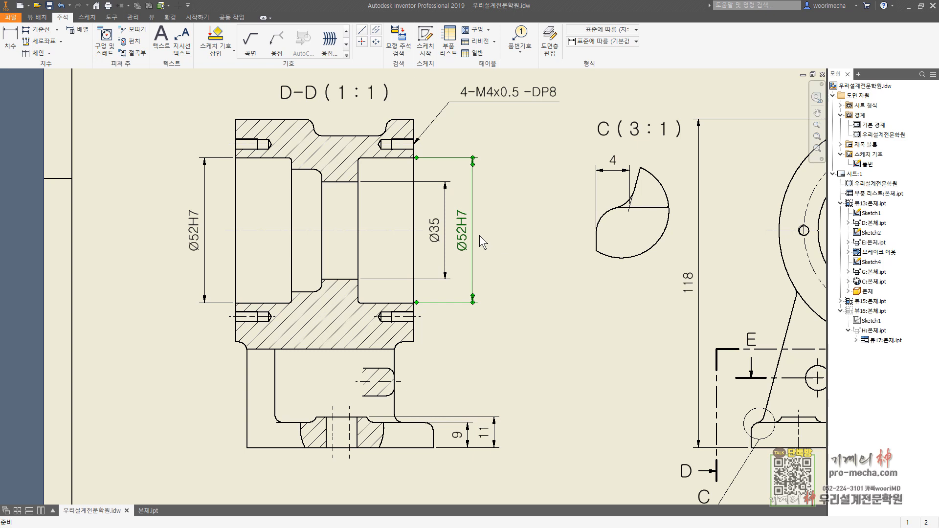
# Step: Dimension the distance between the two right tapped holes' centerlines in section D-D with a Ø prefix
pyautogui.press('d')
pyautogui.click(413, 147)
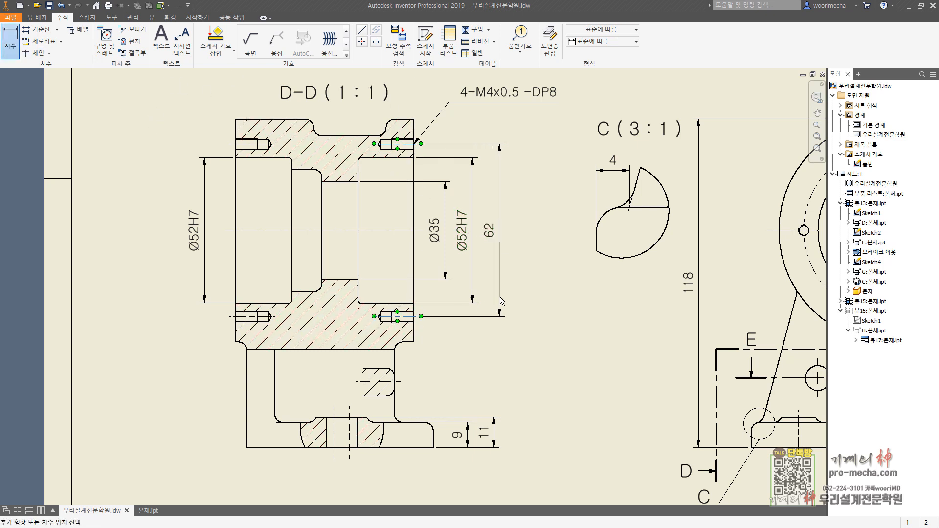
pyautogui.click(499, 292)
pyautogui.press('Home')
pyautogui.click(247, 105)
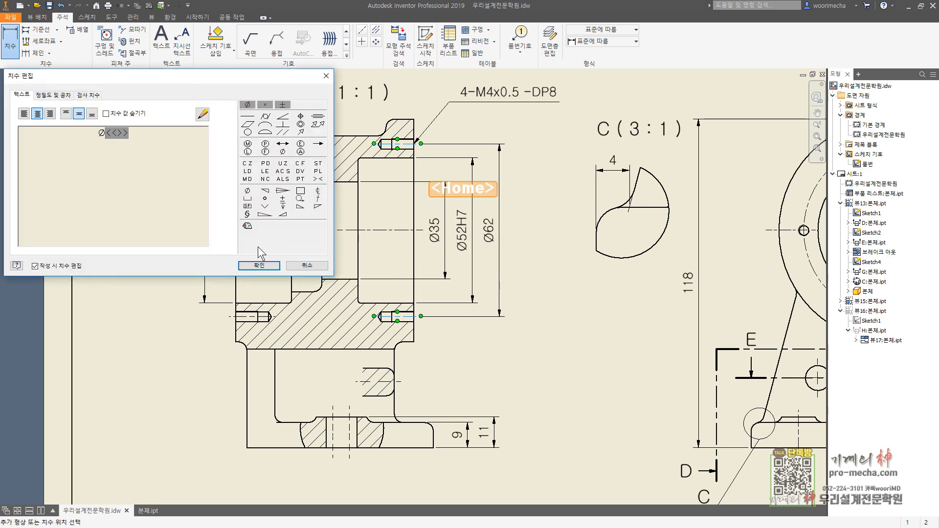
pyautogui.click(259, 265)
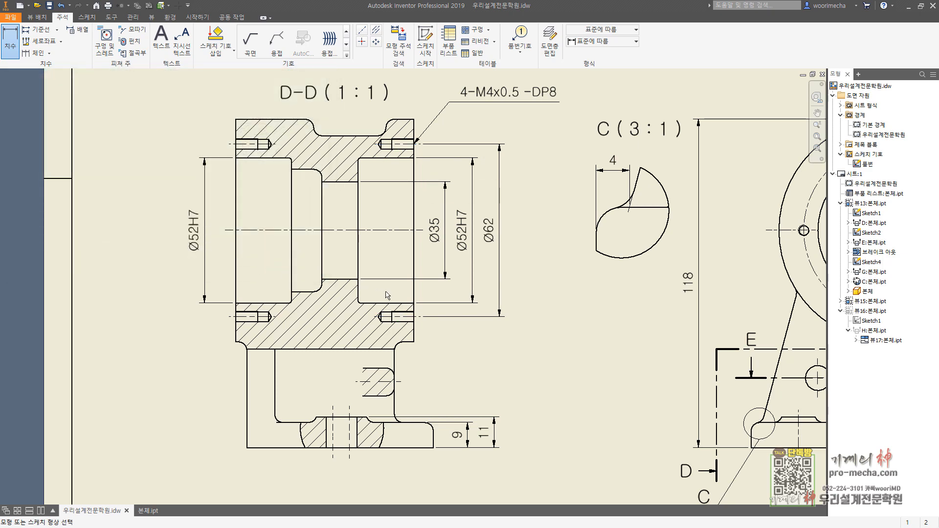
# Step: Dimension the flange's outer diameter in section D-D with a Ø prefix, outside the pitch circle dimension
pyautogui.click(414, 341)
pyautogui.click(415, 121)
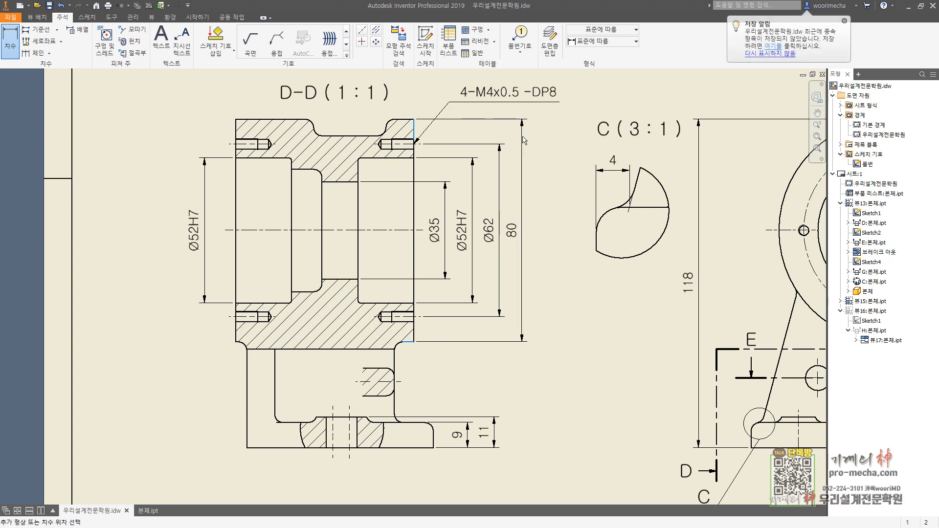
pyautogui.click(523, 141)
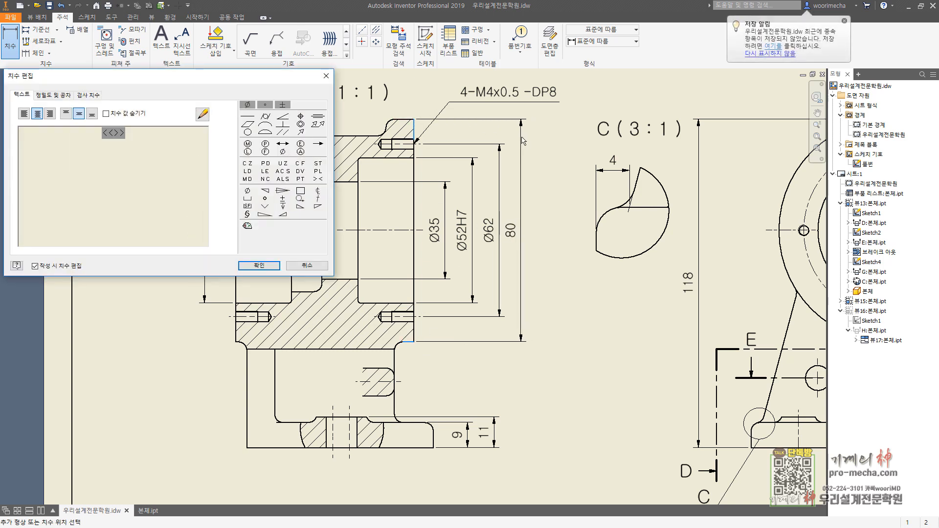
pyautogui.click(247, 104)
pyautogui.click(259, 266)
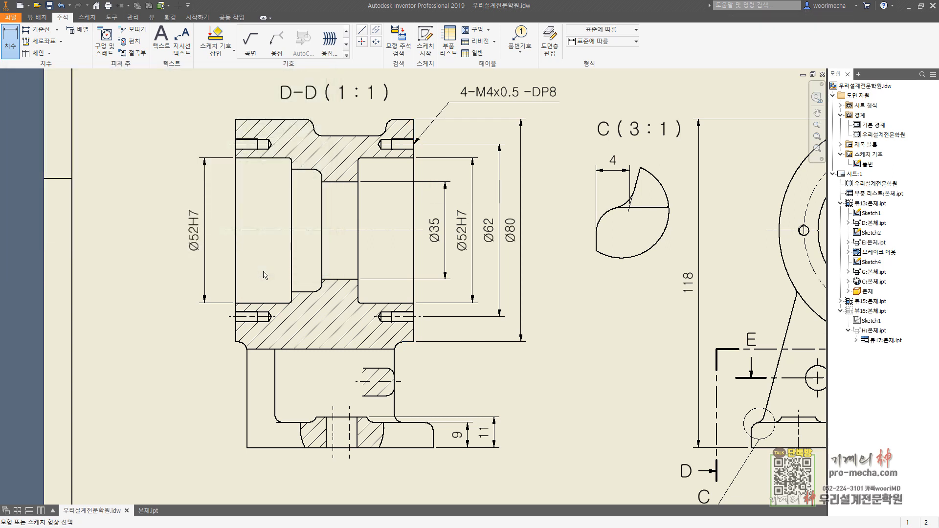
# Step: Dimension the left inner recess's diameter in section D-D with a Ø prefix, and move the left bore's Ø52H7 dimension slightly outward
pyautogui.click(298, 170)
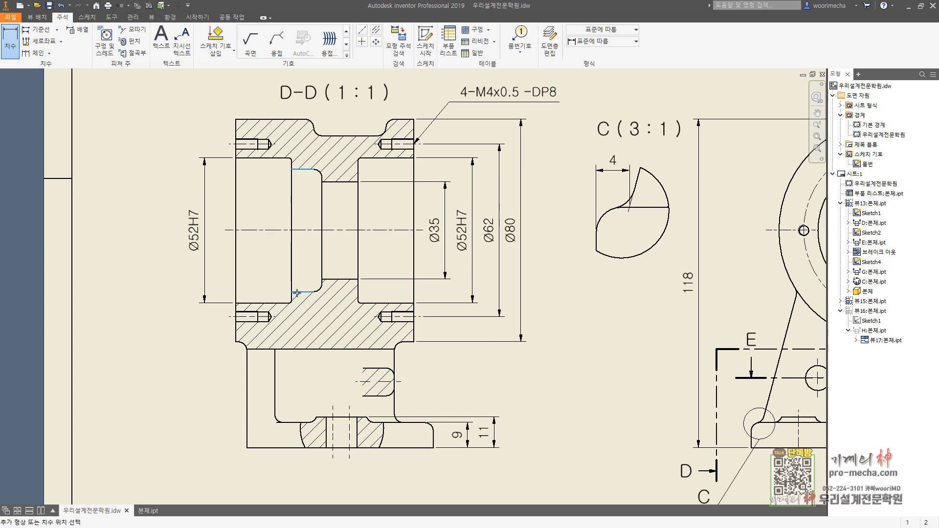
pyautogui.click(264, 291)
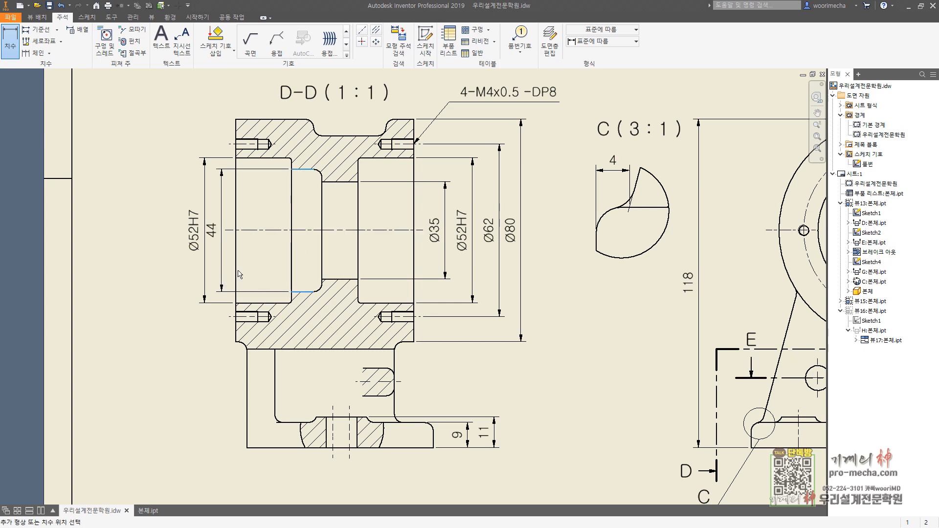
pyautogui.click(240, 274)
pyautogui.press('Home')
pyautogui.click(247, 105)
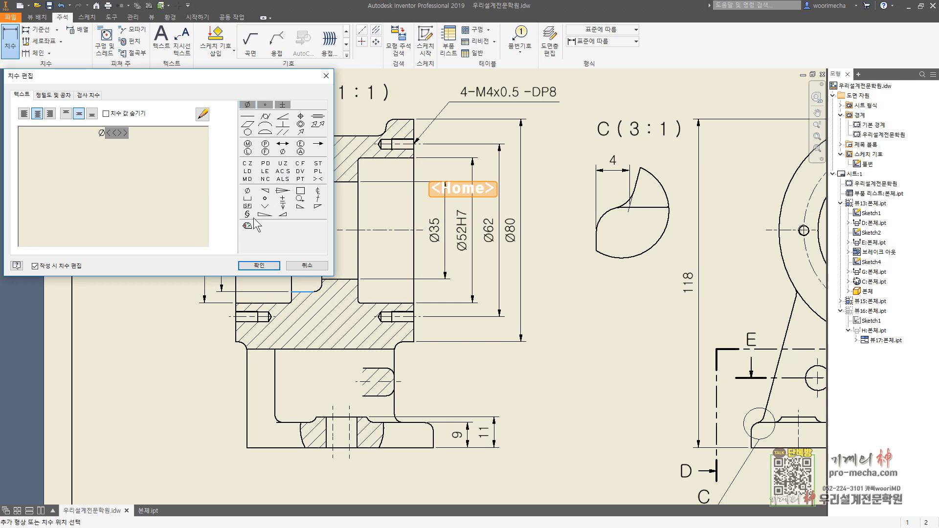
pyautogui.click(259, 265)
pyautogui.press('Escape')
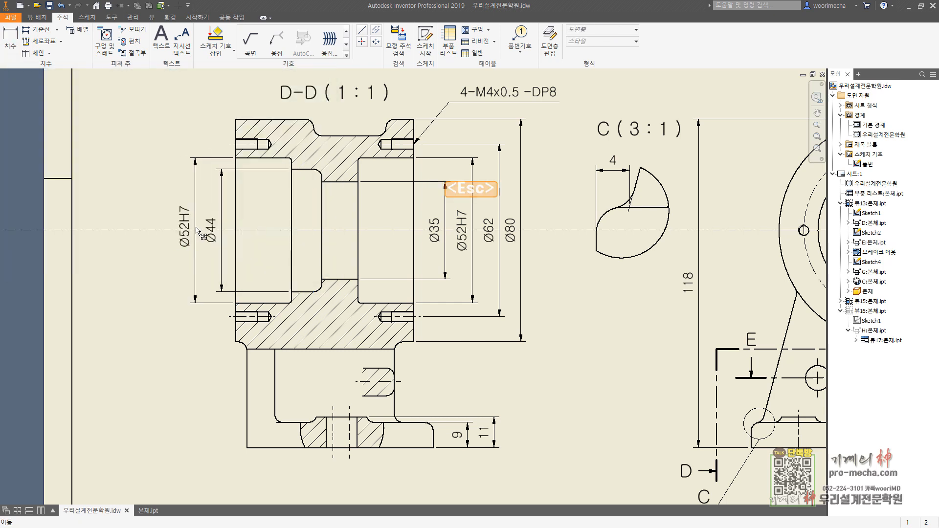
pyautogui.moveTo(196, 230); pyautogui.dragTo(200, 230)
pyautogui.press('Escape')
# Step: Dimension the distance between the two left tapped holes' centerlines in section D-D with a Ø prefix, outside the Ø52H7 dimension
pyautogui.click(12, 44)
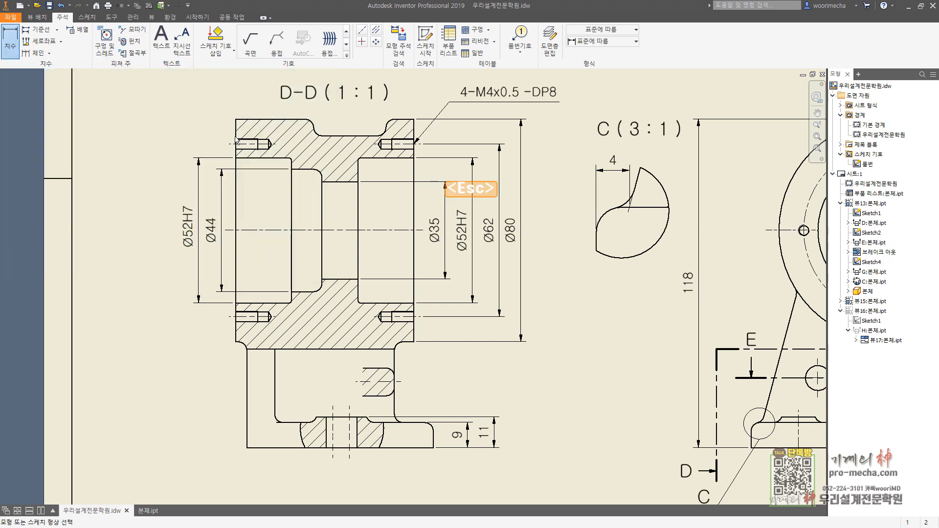
pyautogui.click(236, 143)
pyautogui.click(232, 316)
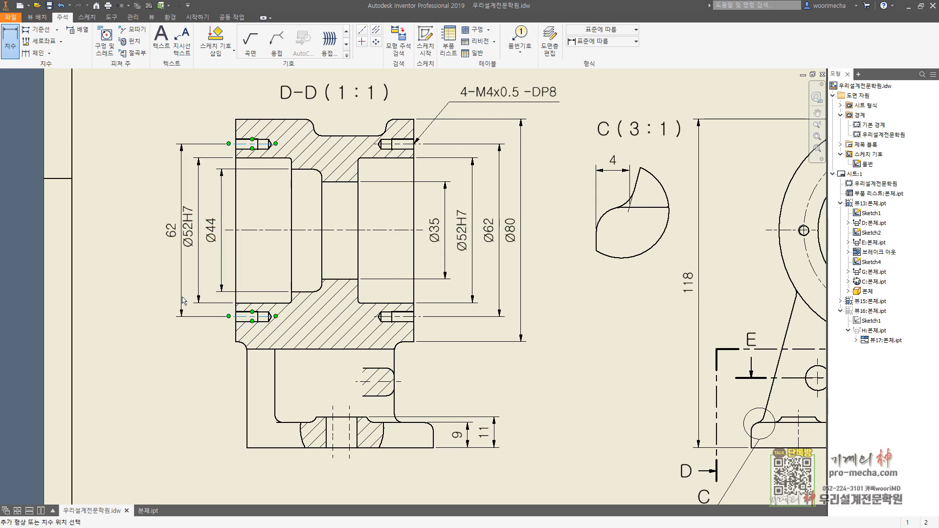
pyautogui.click(254, 265)
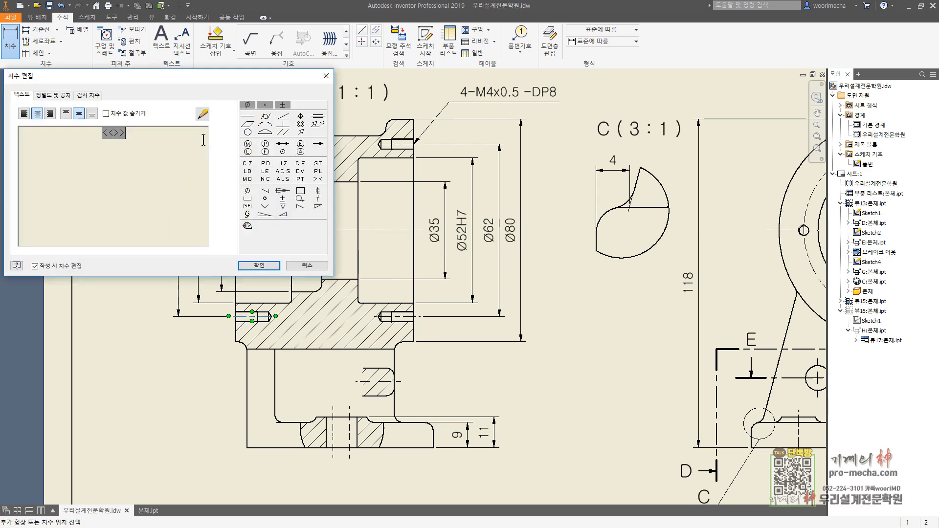
pyautogui.click(245, 106)
pyautogui.click(257, 262)
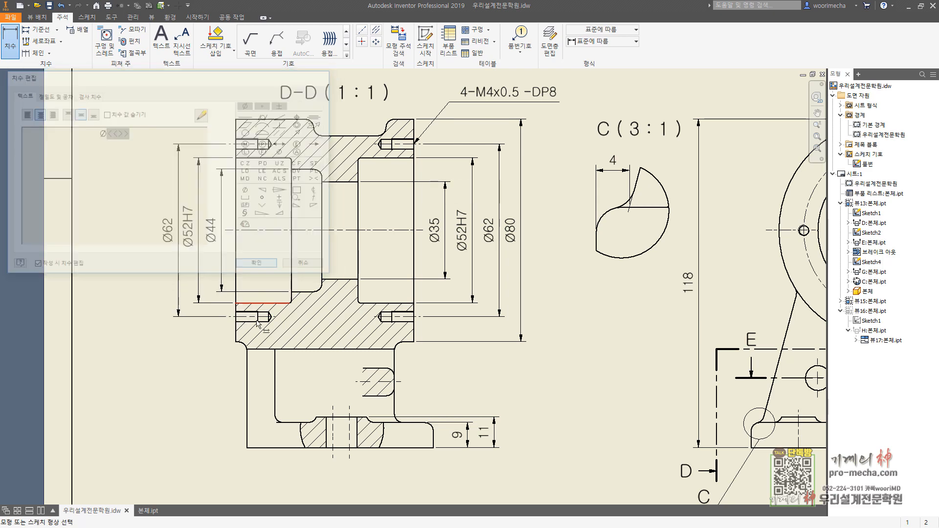
# Step: Dimension the flange's outer diameter on the left side of section D-D with a Ø prefix, outside the hole spacing dimension
pyautogui.click(237, 342)
pyautogui.click(235, 120)
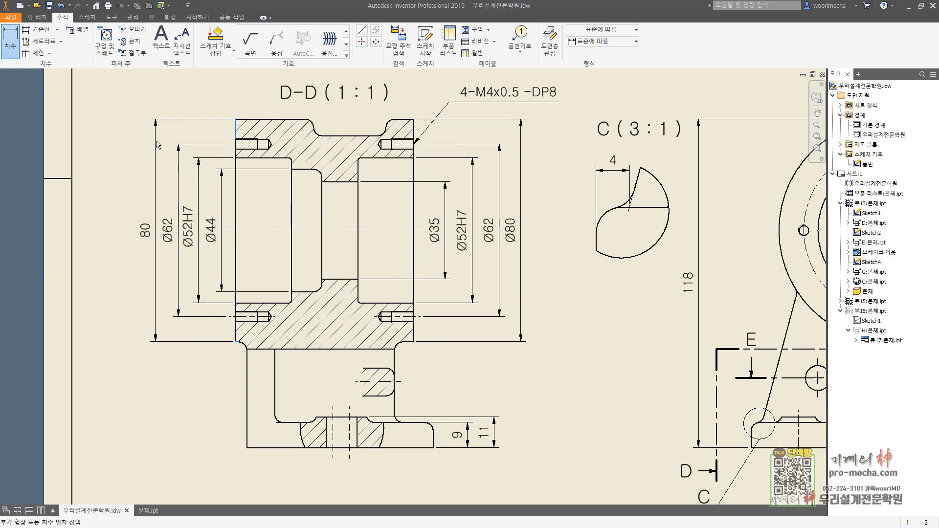
pyautogui.click(165, 162)
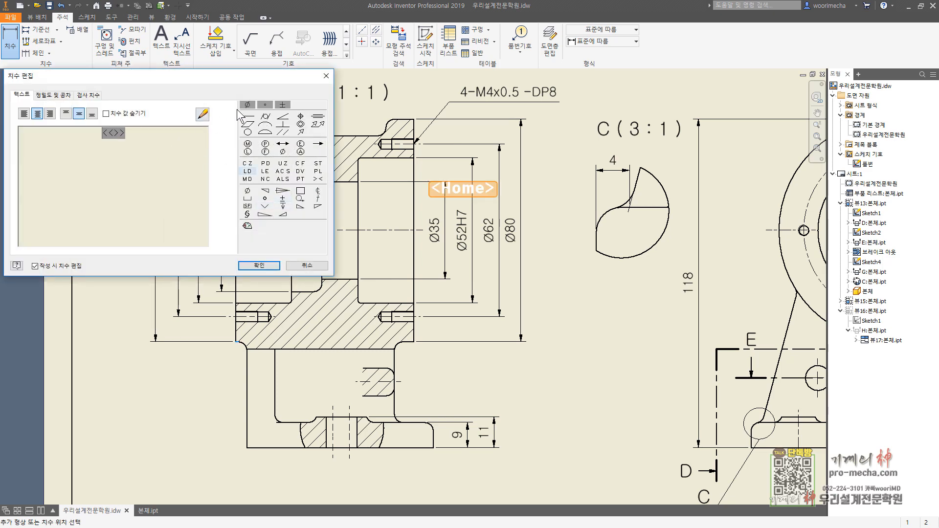
pyautogui.click(247, 105)
pyautogui.click(259, 265)
pyautogui.press('Escape')
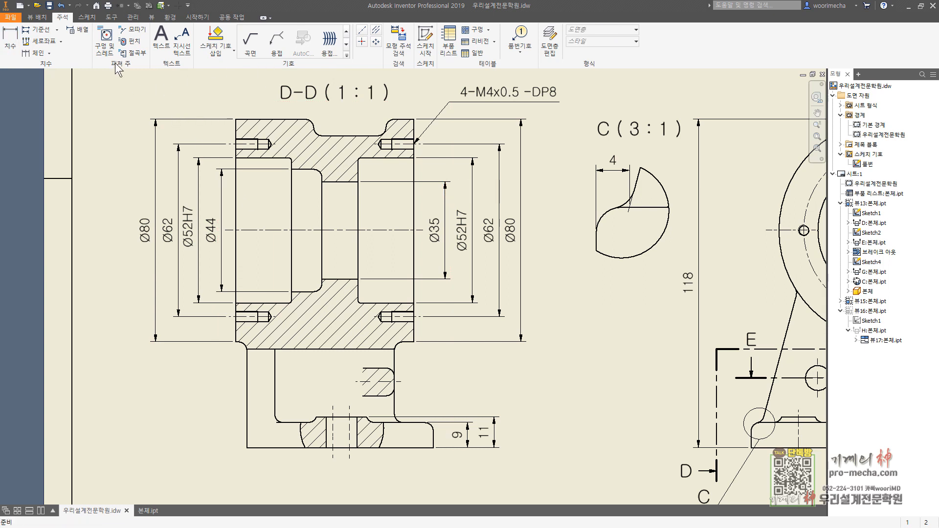
# Step: Add a thread note to the lower left tapped hole in section D-D, placed below the dimensions, with the prefix 4-
pyautogui.click(104, 42)
pyautogui.click(235, 317)
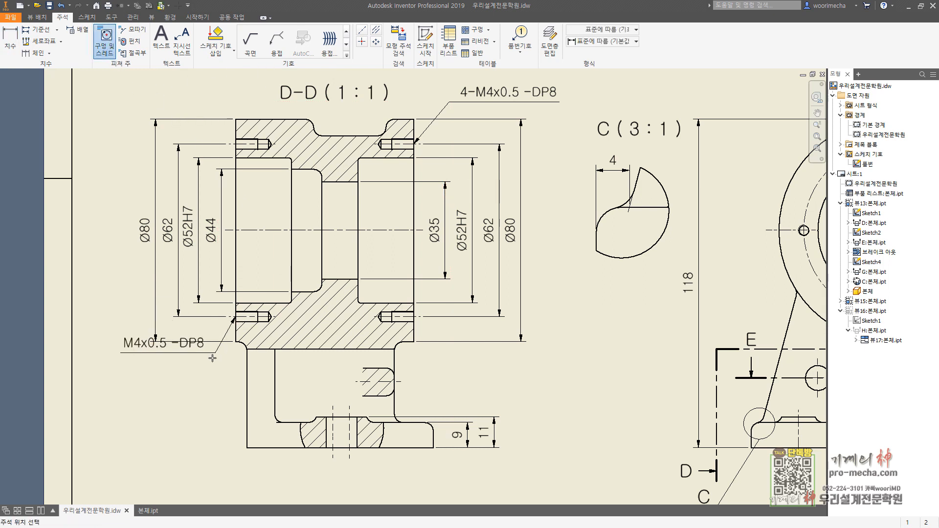
pyautogui.click(206, 372)
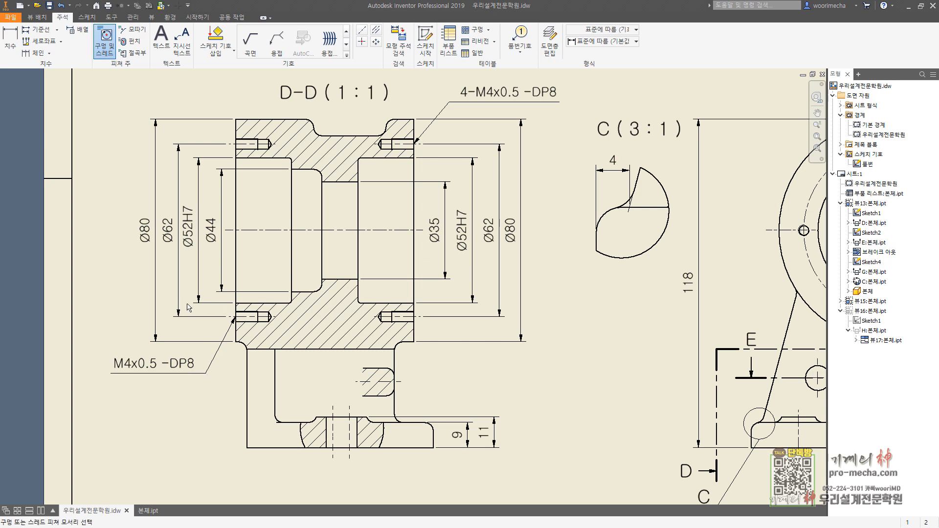
pyautogui.doubleClick(160, 367)
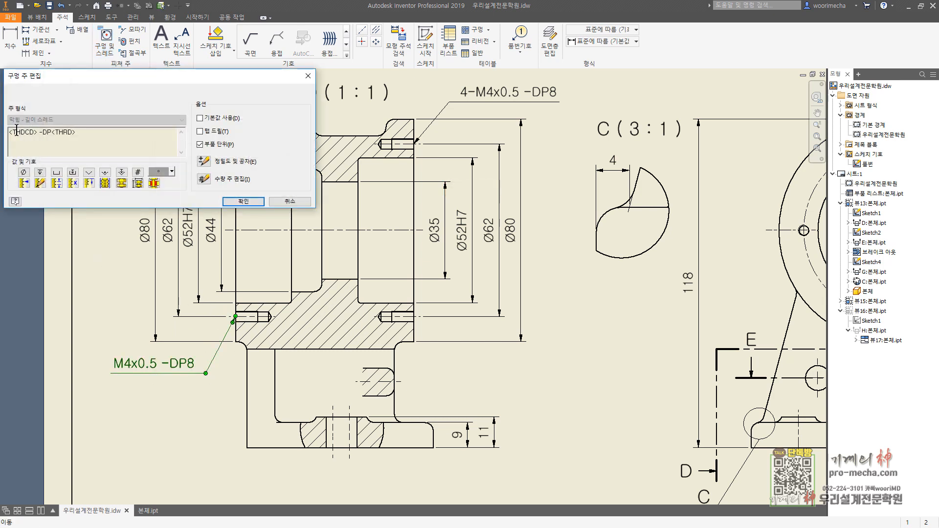
pyautogui.write('4-')
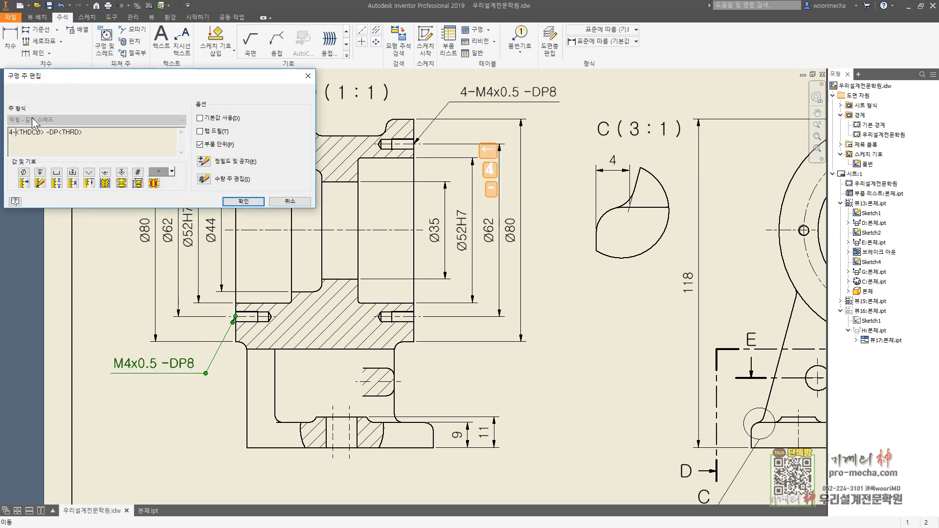
pyautogui.click(245, 202)
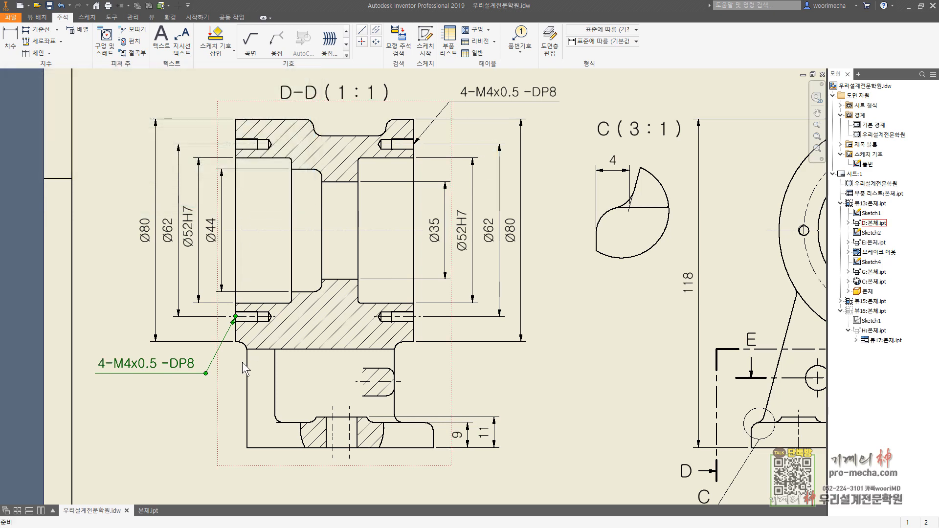
pyautogui.press('Escape')
# Step: Try adding 2x in front of the left thread note's 4- prefix, and take it out again
pyautogui.doubleClick(132, 365)
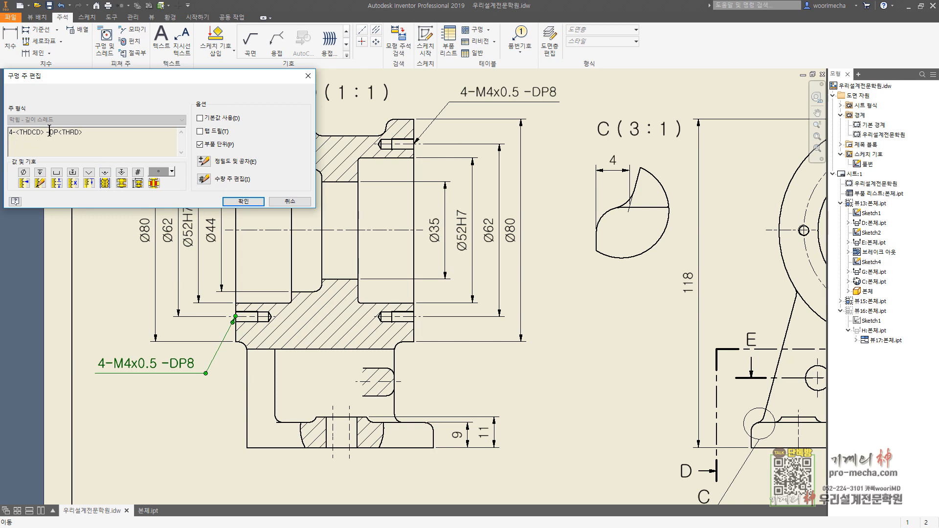
pyautogui.write('2')
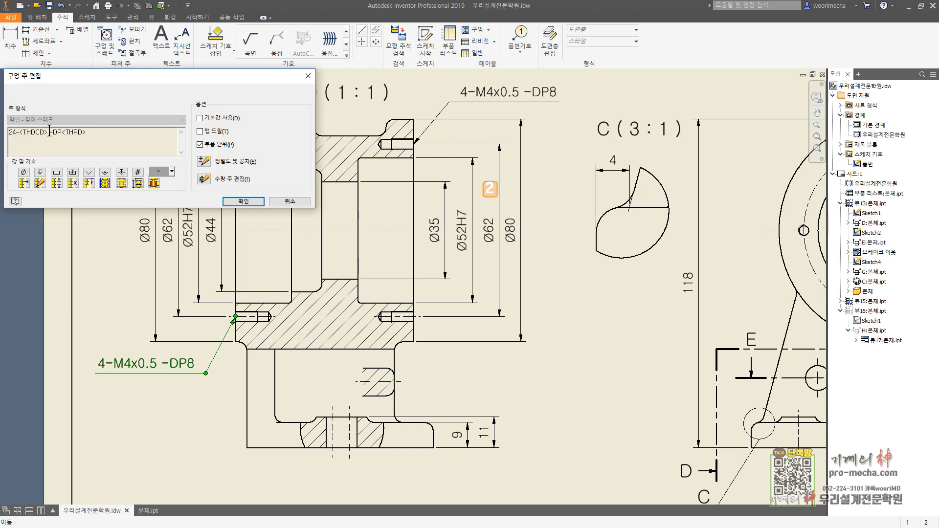
pyautogui.write('x')
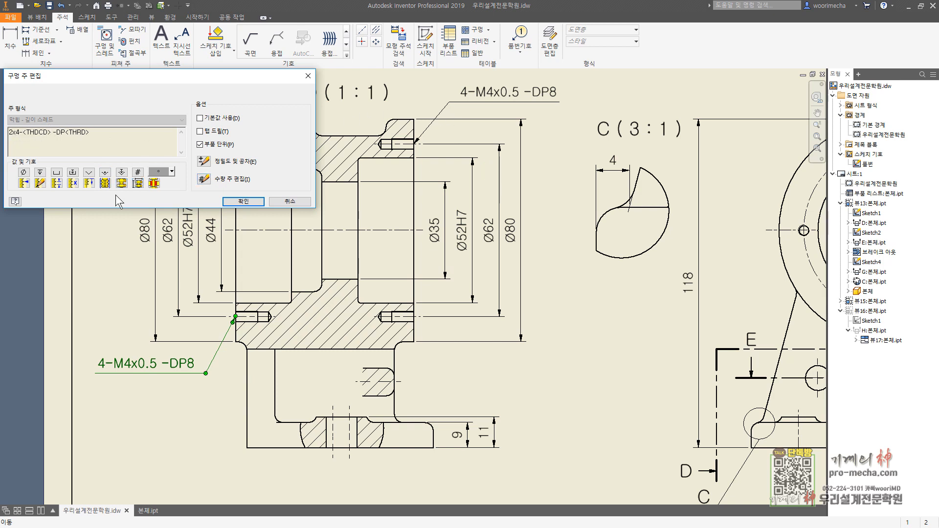
pyautogui.press('BackSpace')
pyautogui.press('BackSpace')
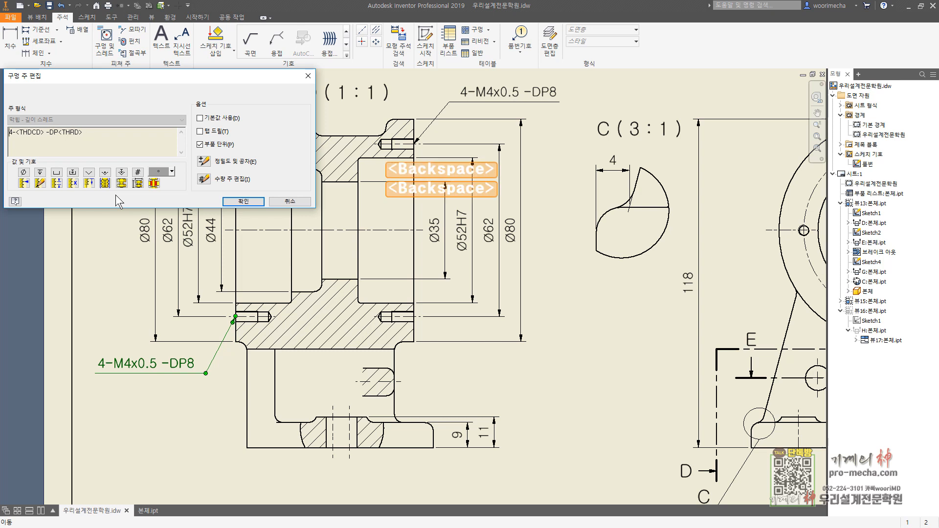
pyautogui.click(243, 201)
pyautogui.press('Escape')
# Step: Dimension the upper left tapped hole's drilled depth from the left flange face, placing the dimension above section D-D
pyautogui.press('d')
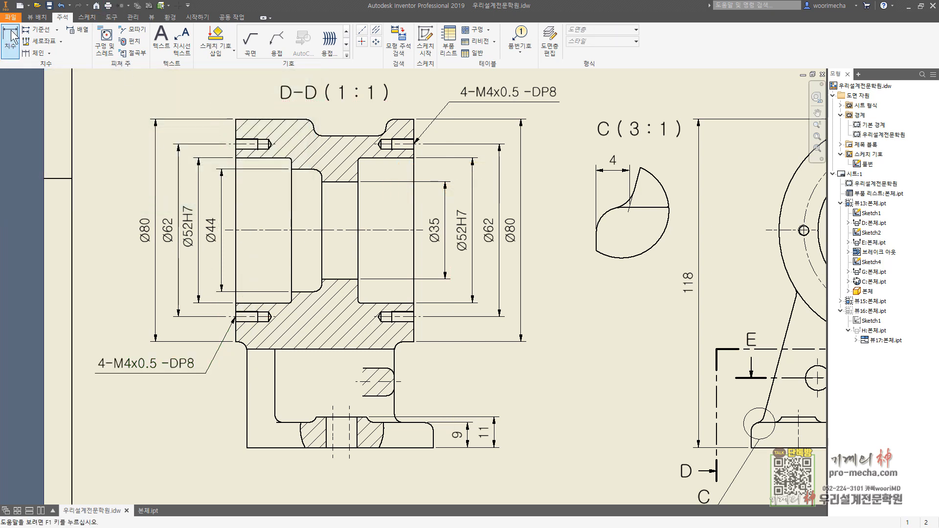
pyautogui.scroll(-5, 239, 153)
pyautogui.click(213, 144)
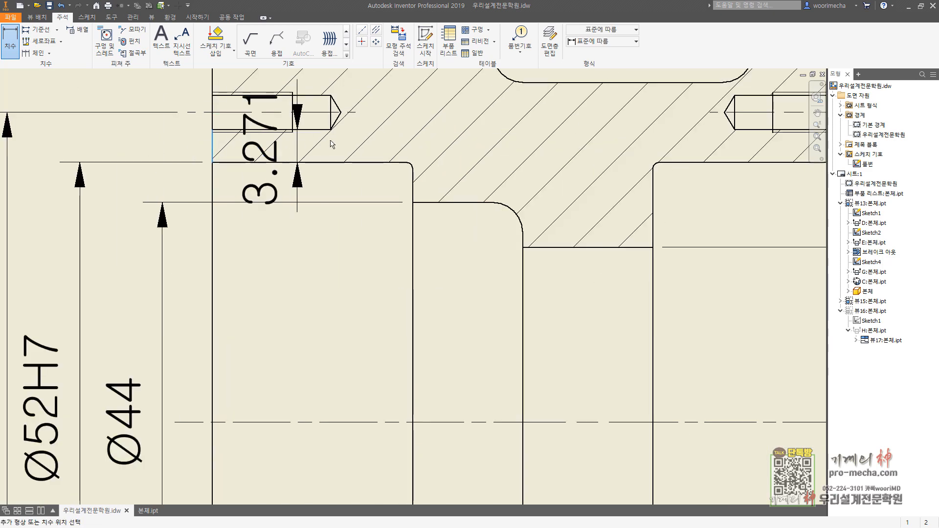
pyautogui.click(330, 112)
pyautogui.moveTo(330, 112); pyautogui.dragTo(346, 313, button='middle')
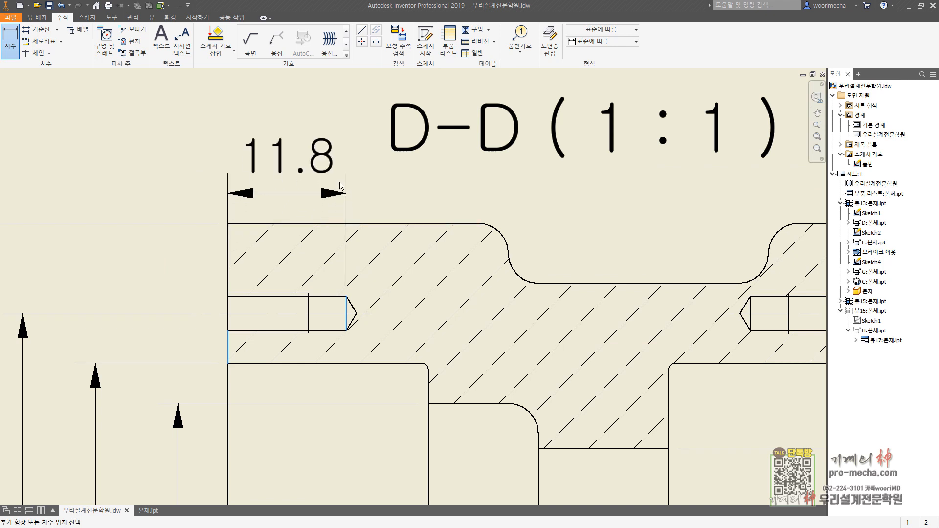
pyautogui.click(340, 235)
pyautogui.click(259, 270)
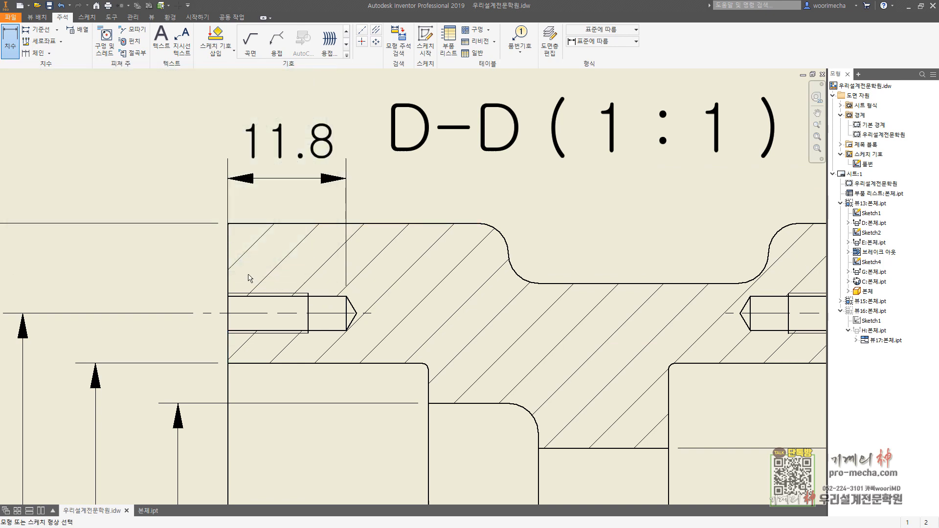
pyautogui.press('Escape')
# Step: Shorten the hole depth dimension's left extension line by moving its anchor point up to the flange's upper left corner
pyautogui.scroll(3, 229, 232)
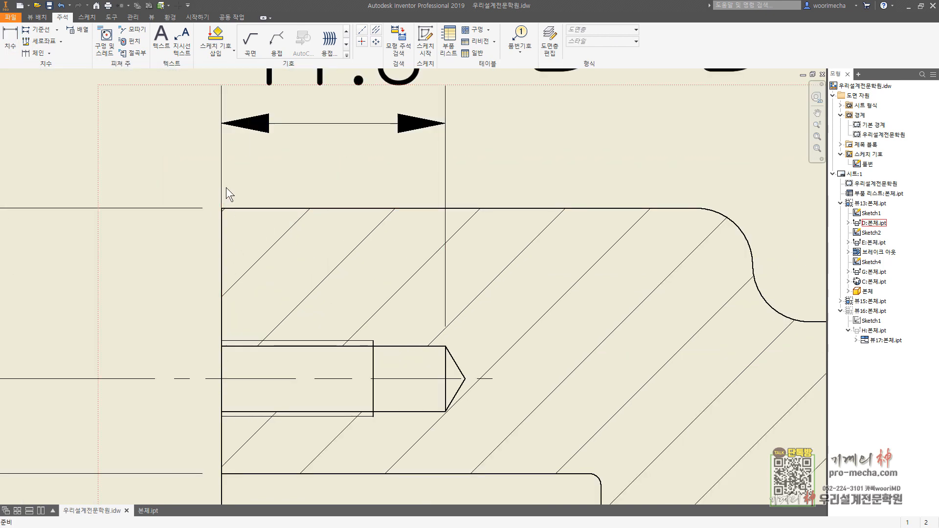
pyautogui.click(222, 188)
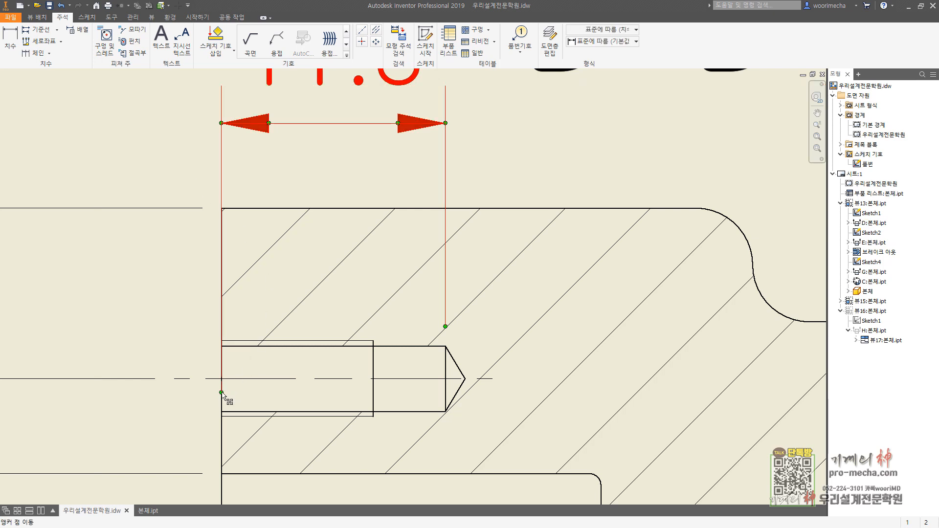
pyautogui.moveTo(226, 380); pyautogui.dragTo(223, 210)
pyautogui.scroll(-2, 273, 278)
pyautogui.scroll(-2, 275, 280)
pyautogui.press('Escape')
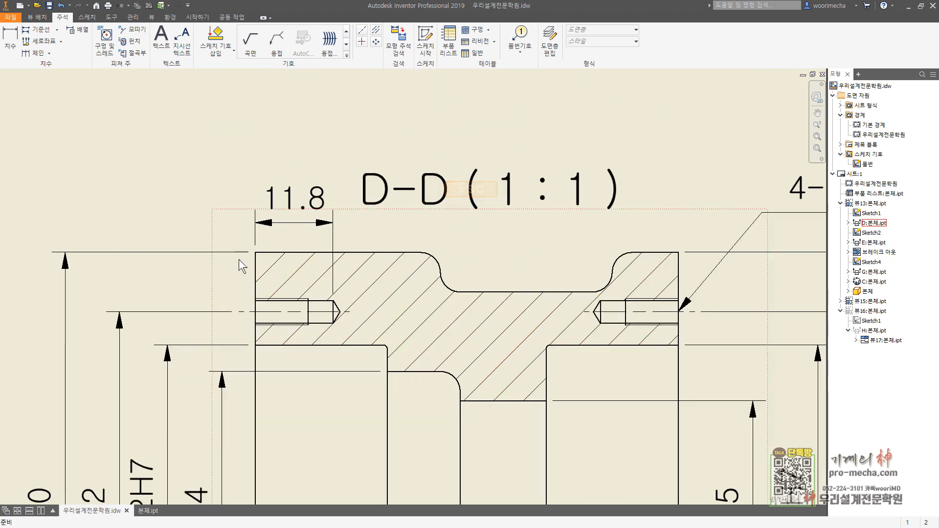
pyautogui.scroll(-3, 261, 254)
pyautogui.moveTo(295, 387); pyautogui.dragTo(315, 258, button='middle')
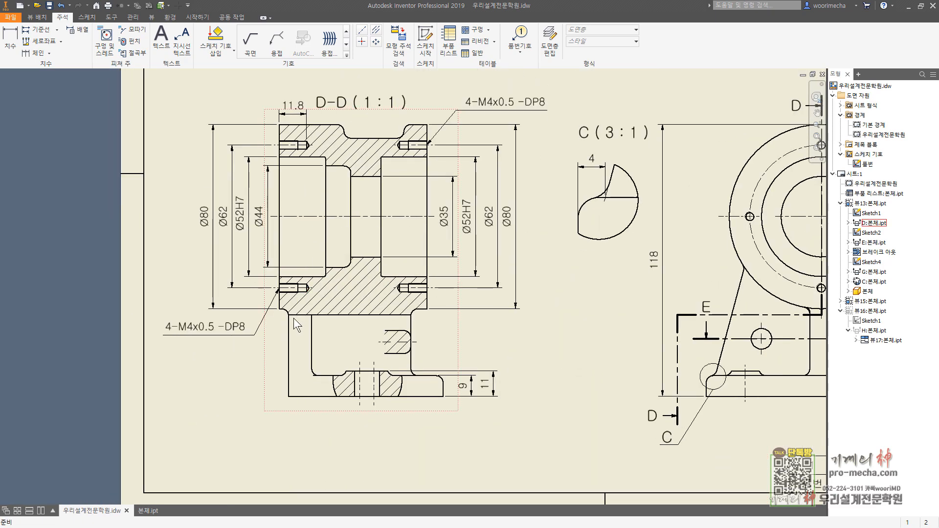
pyautogui.scroll(5, 296, 297)
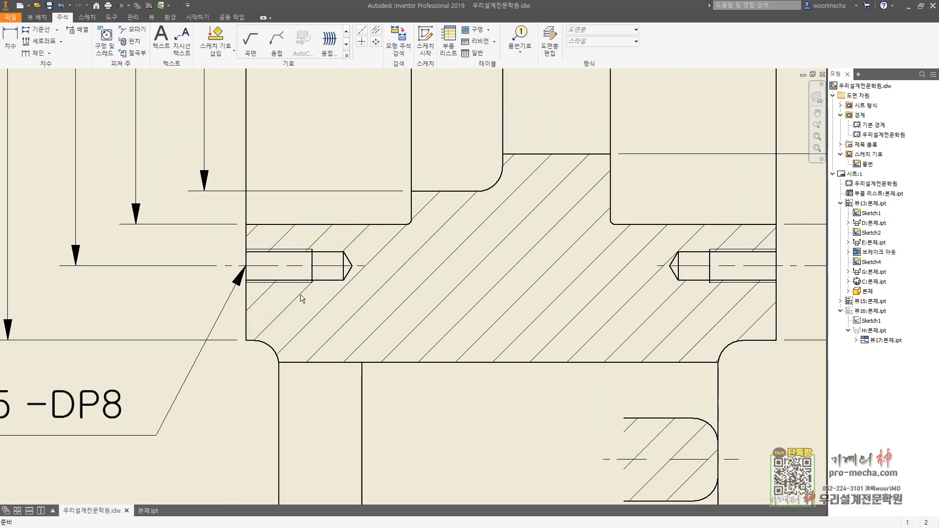
pyautogui.click(10, 43)
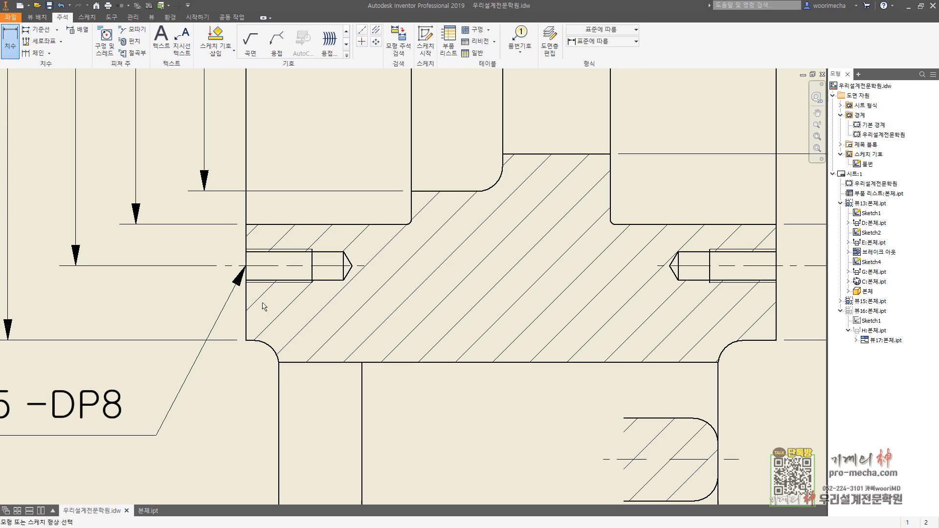
pyautogui.click(245, 299)
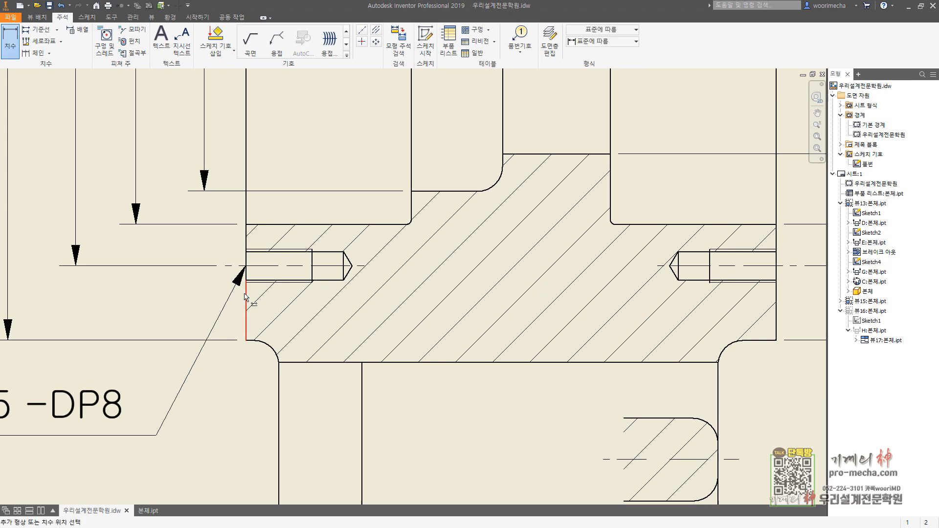
pyautogui.click(311, 273)
pyautogui.press('Escape')
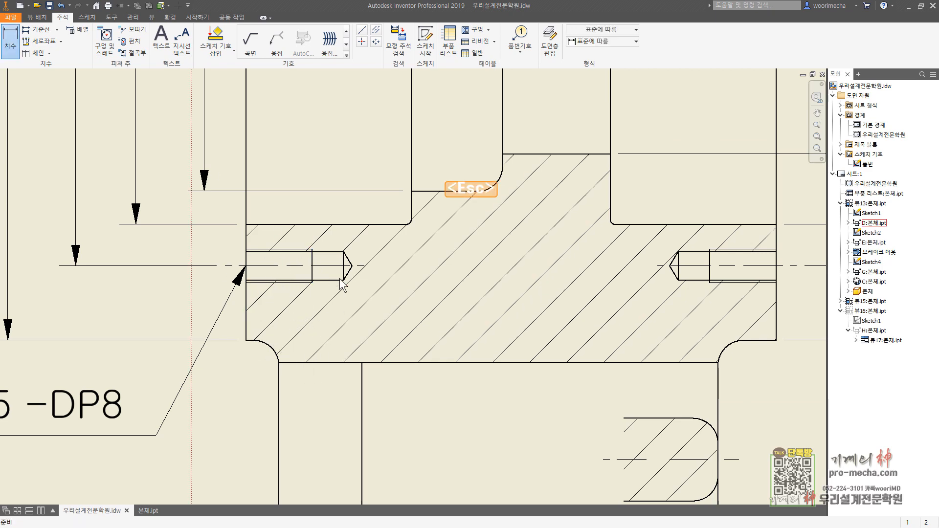
# Step: Dimension the lower right tapped hole's drilled depth from the right flange face in section D-D, placing the dimension just above the hole
pyautogui.scroll(-5, 337, 276)
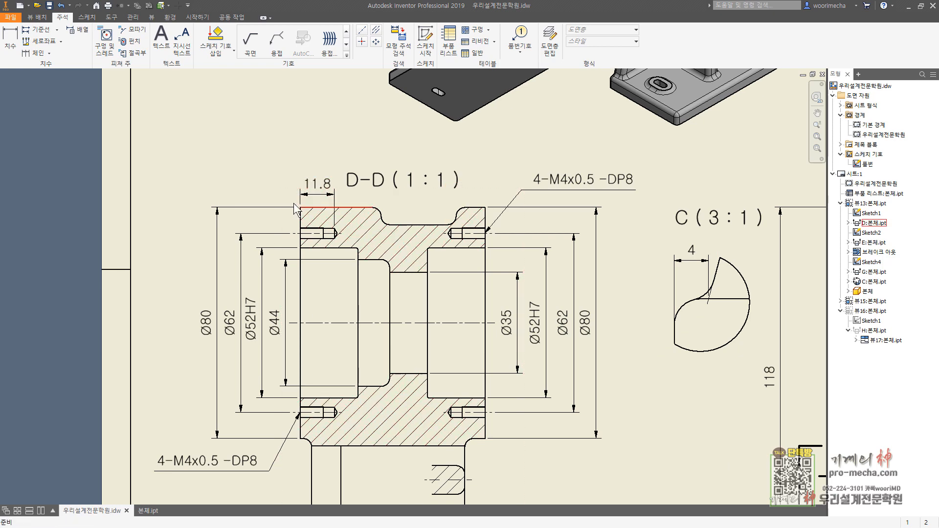
pyautogui.click(10, 46)
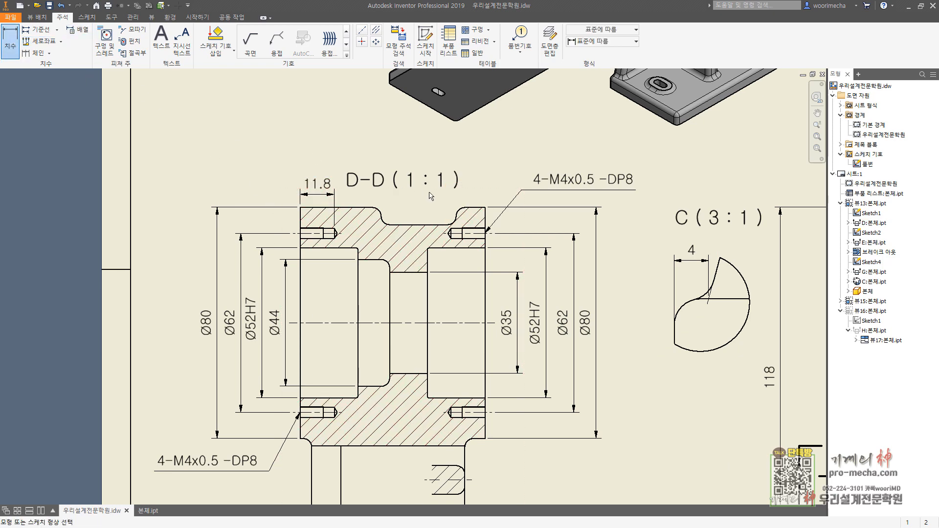
pyautogui.scroll(6, 449, 251)
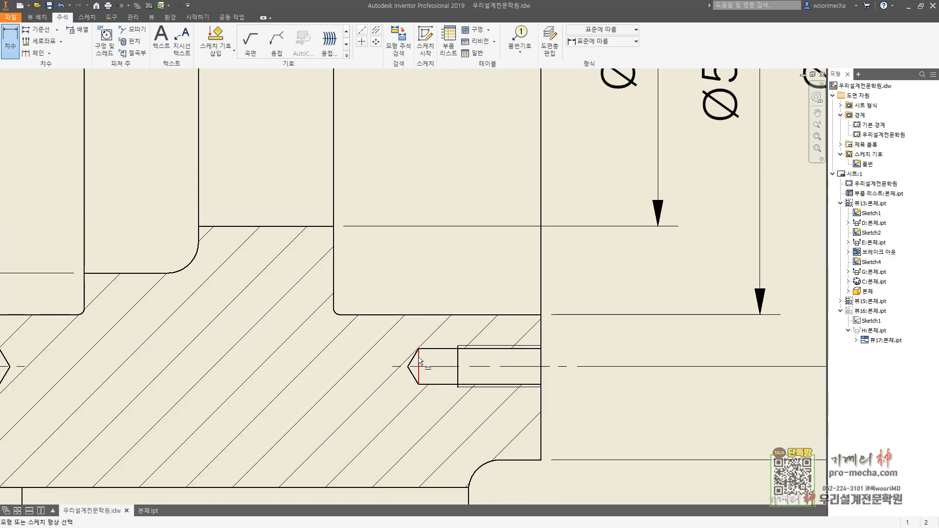
pyautogui.click(452, 233)
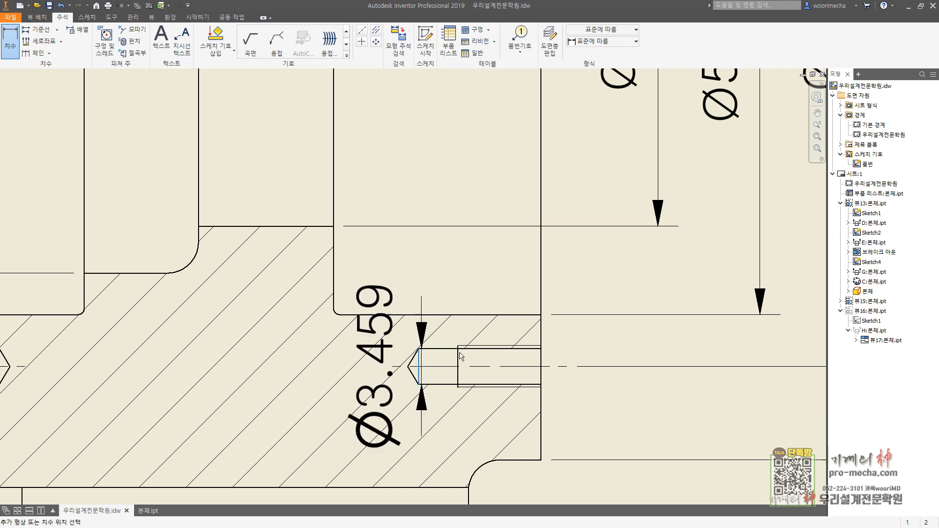
pyautogui.click(540, 325)
pyautogui.click(494, 292)
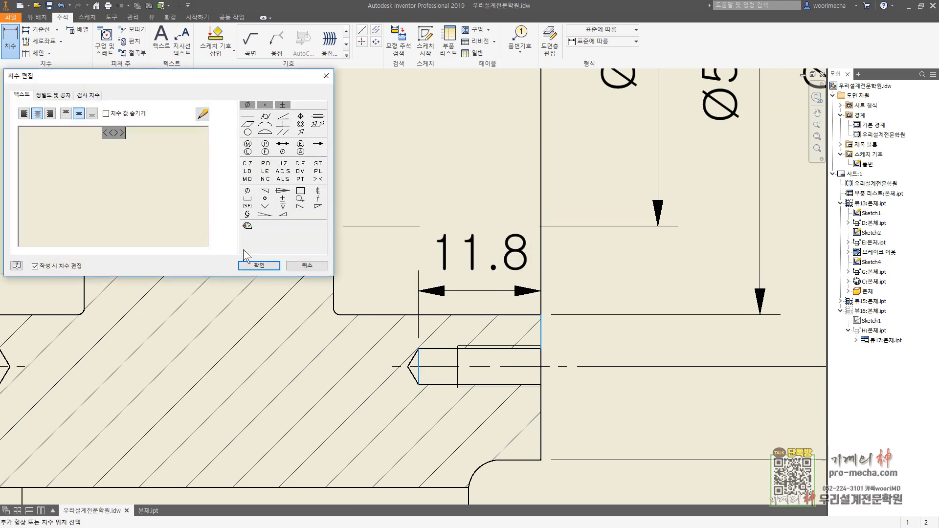
pyautogui.click(251, 266)
pyautogui.press('Escape')
pyautogui.moveTo(483, 290)
pyautogui.mouseDown()
pyautogui.moveTo(476, 236)
pyautogui.moveTo(474, 295)
pyautogui.mouseUp()
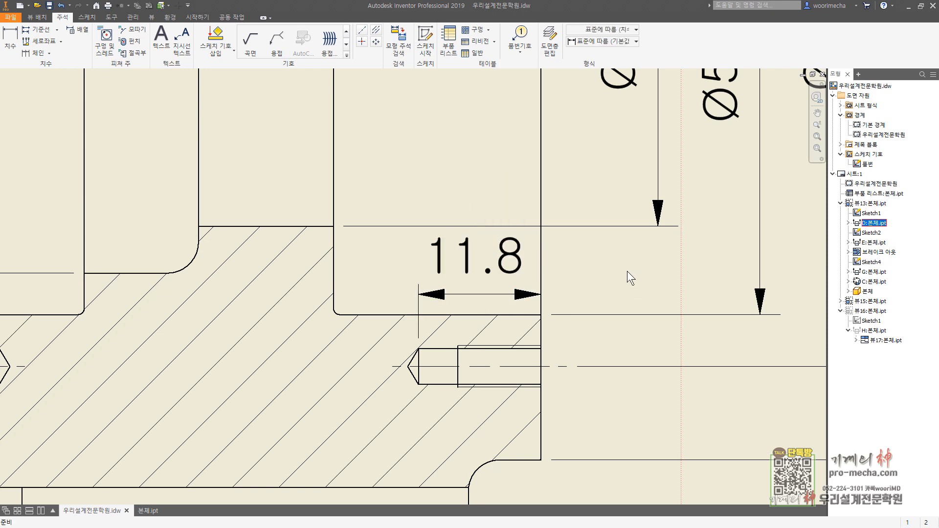
pyautogui.click(537, 294)
pyautogui.click(531, 276)
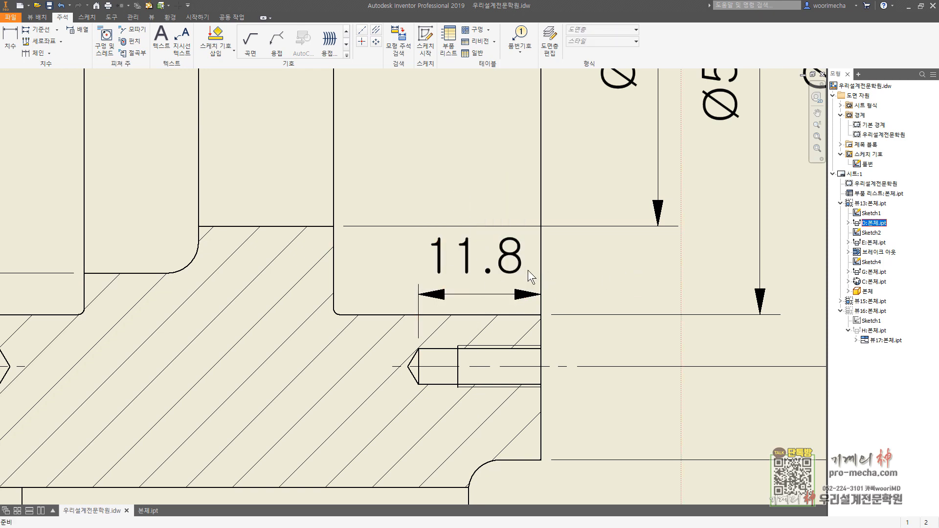
pyautogui.press('Escape')
# Step: Add a linear diameter dimension for the recessed outer surface between the flanges, measured to the centreline and placed inside the section D-D bore
pyautogui.click(9, 41)
pyautogui.scroll(-5, 269, 240)
pyautogui.moveTo(327, 296)
pyautogui.mouseDown(button='middle')
pyautogui.moveTo(328, 314)
pyautogui.moveTo(386, 412)
pyautogui.mouseUp(button='middle')
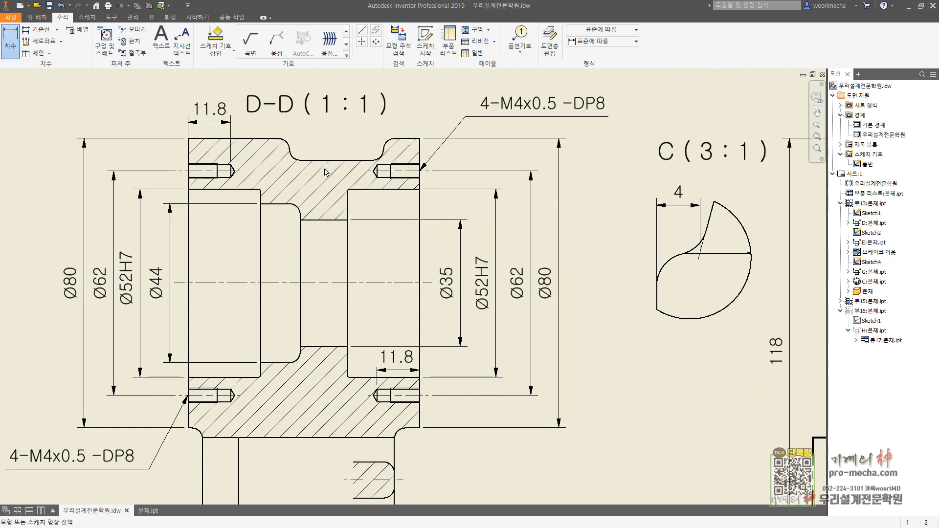
pyautogui.click(323, 283)
pyautogui.rightClick(294, 293)
pyautogui.moveTo(345, 317)
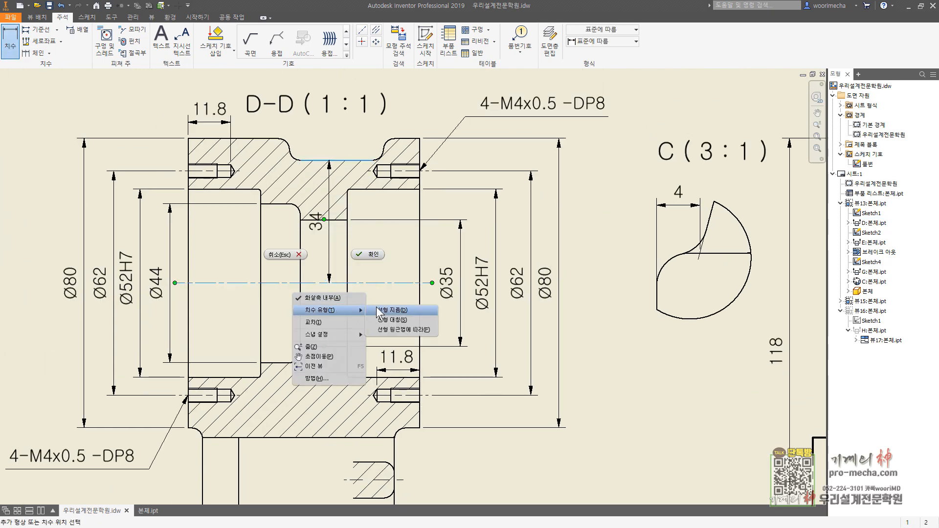
pyautogui.click(392, 310)
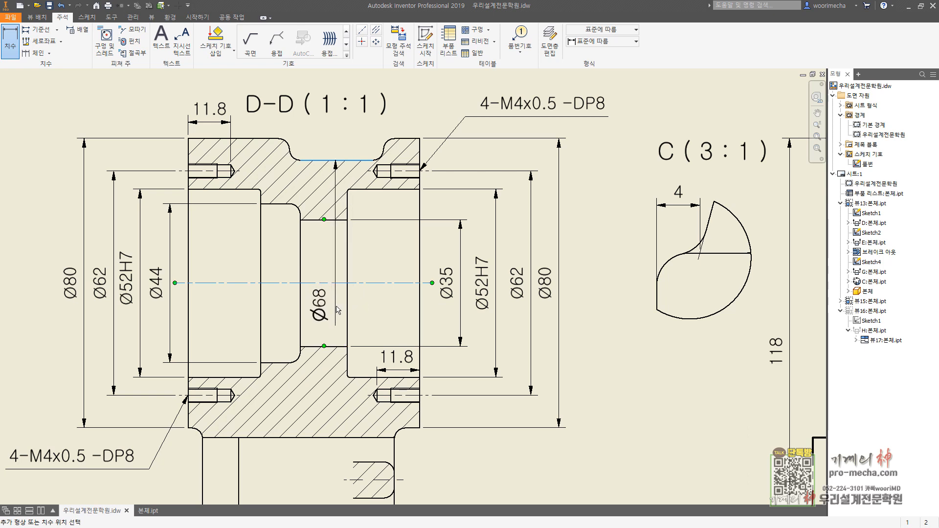
pyautogui.click(343, 306)
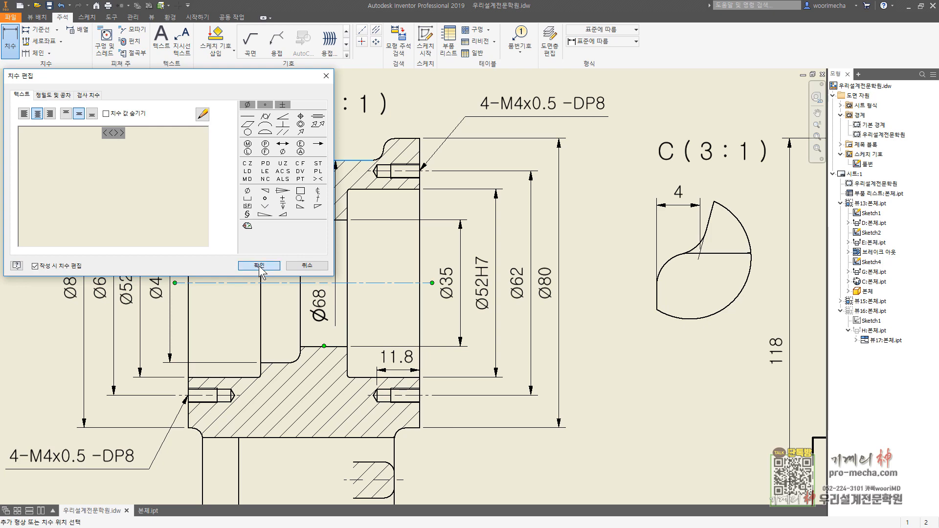
pyautogui.click(255, 266)
# Step: Dimension the thickness of the small hatched rib section below the hub, placing the dimension to its right
pyautogui.scroll(2, 217, 337)
pyautogui.scroll(3, 415, 275)
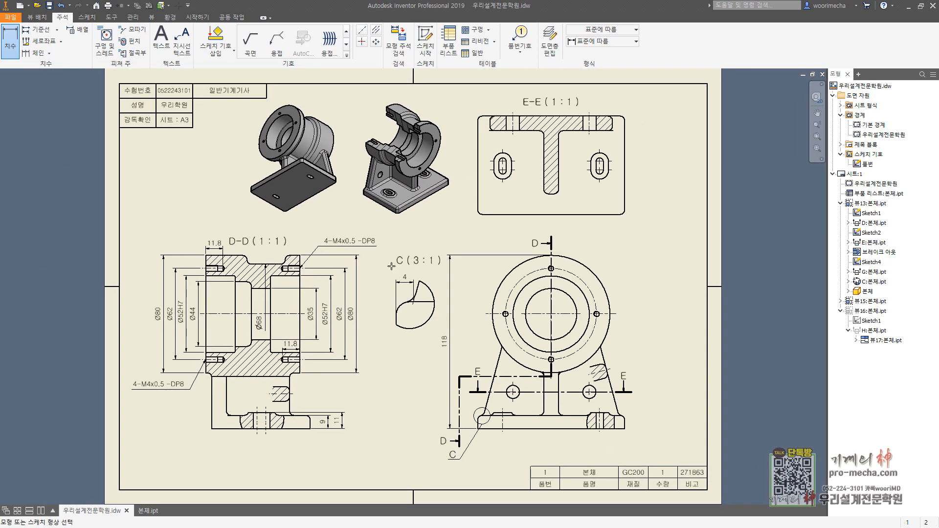
pyautogui.moveTo(392, 266); pyautogui.dragTo(478, 264, button='middle')
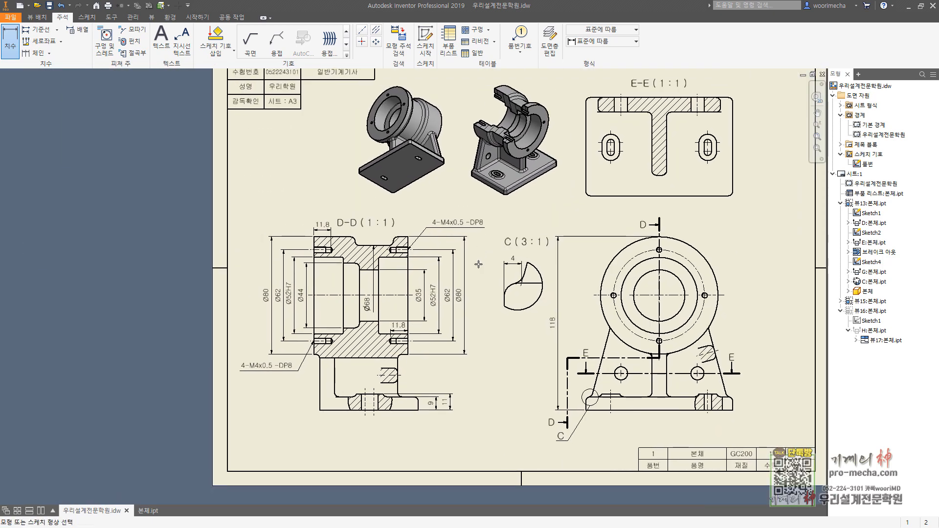
pyautogui.scroll(-3, 411, 362)
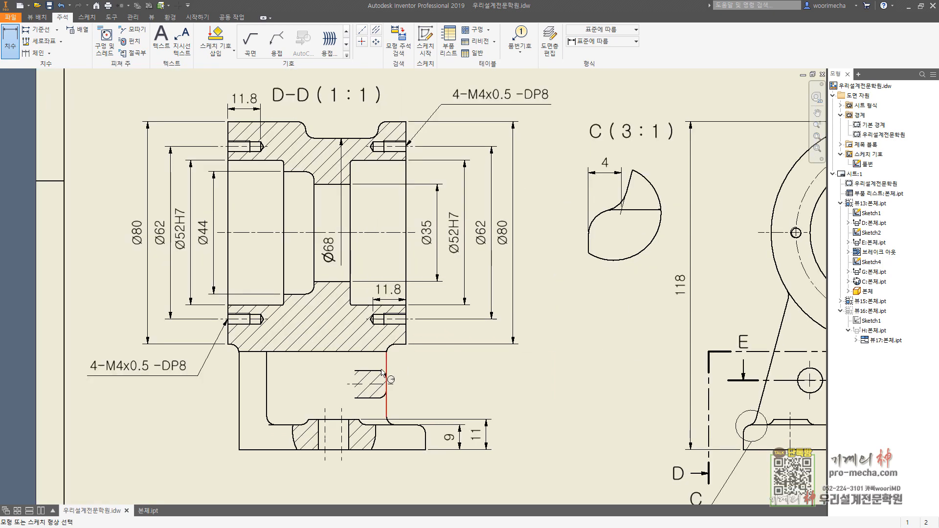
pyautogui.click(391, 370)
pyautogui.click(379, 398)
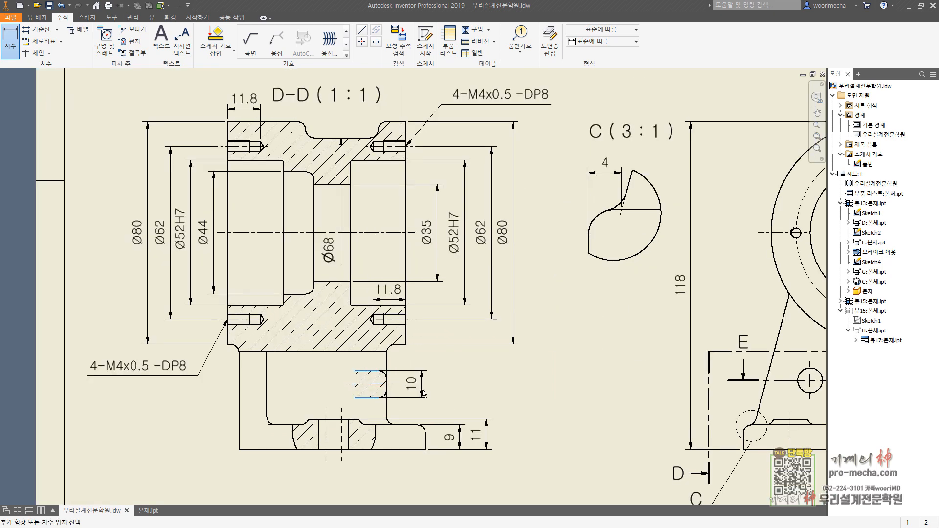
pyautogui.click(463, 368)
pyautogui.click(253, 267)
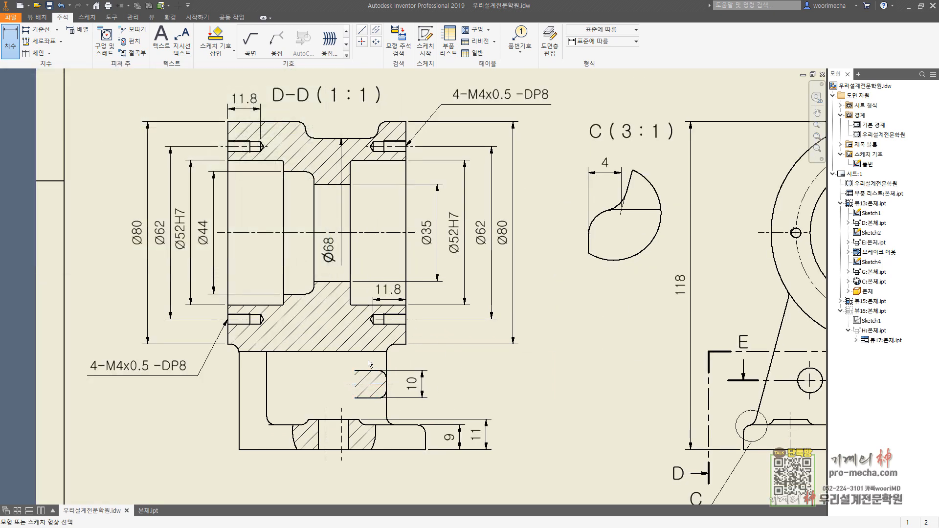
# Step: Dimension the horizontal offset between the left flange face and the base's left edge, placing the dimension below section D-D
pyautogui.moveTo(366, 406); pyautogui.dragTo(397, 281, button='middle')
pyautogui.click(258, 219)
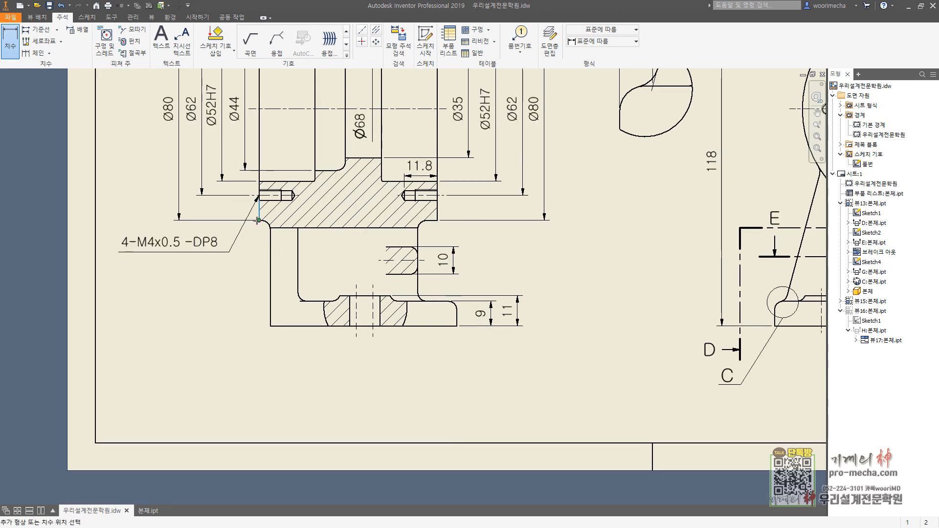
pyautogui.click(270, 332)
pyautogui.click(293, 355)
pyautogui.click(254, 265)
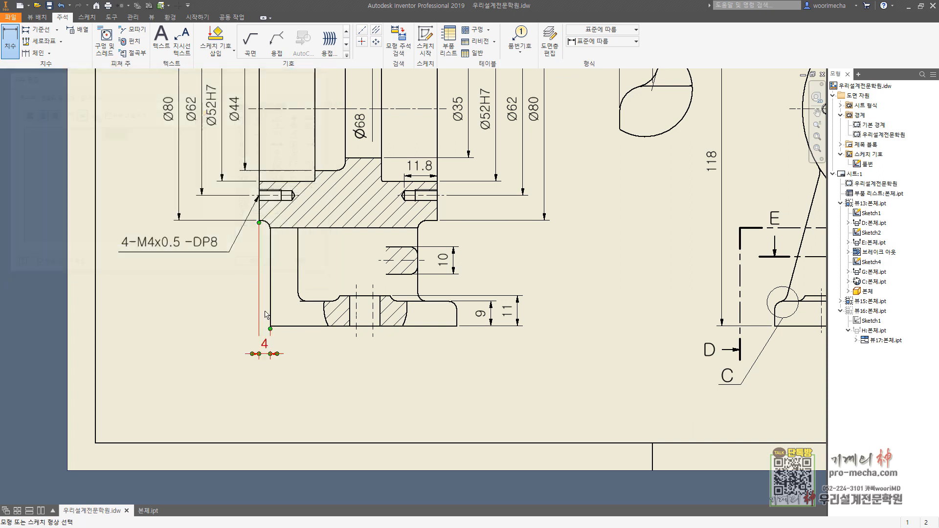
# Step: Dimension the overall length from the left flange face to the base's right end, placing it below the left offset dimension
pyautogui.click(259, 221)
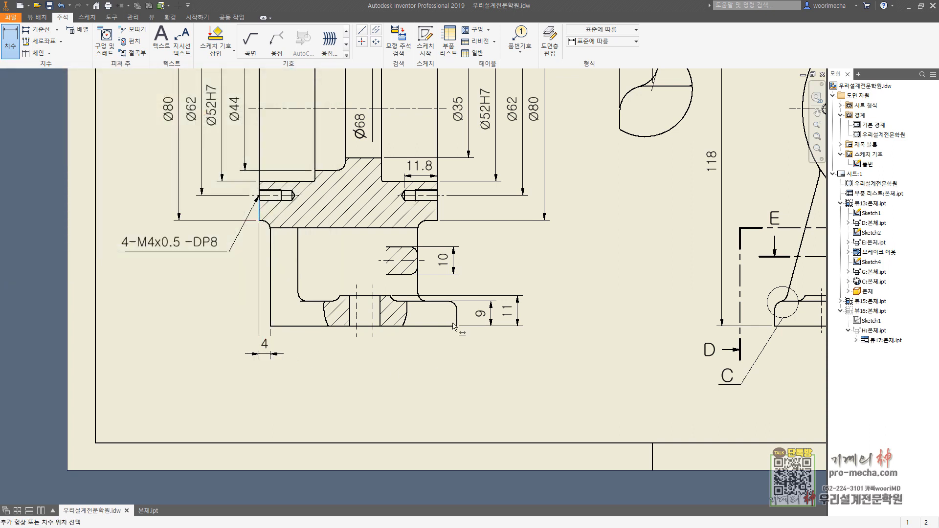
pyautogui.click(456, 327)
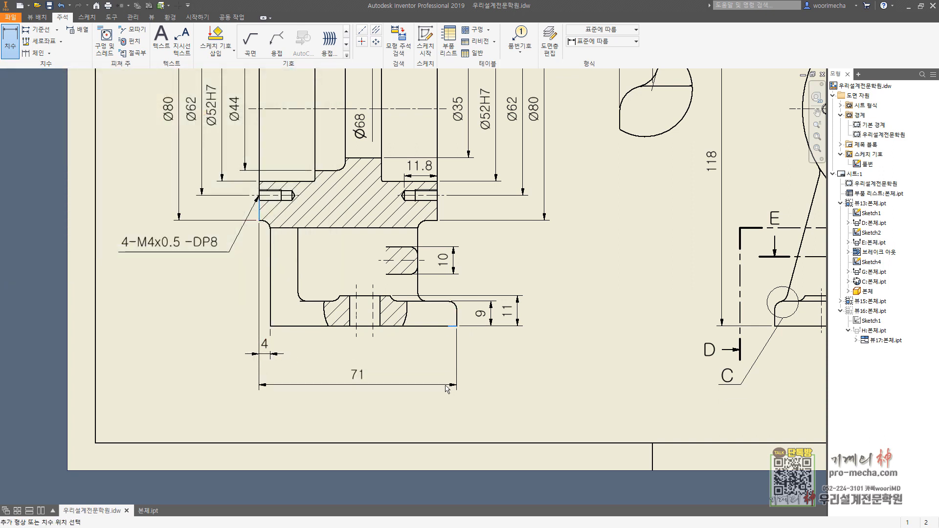
pyautogui.click(356, 376)
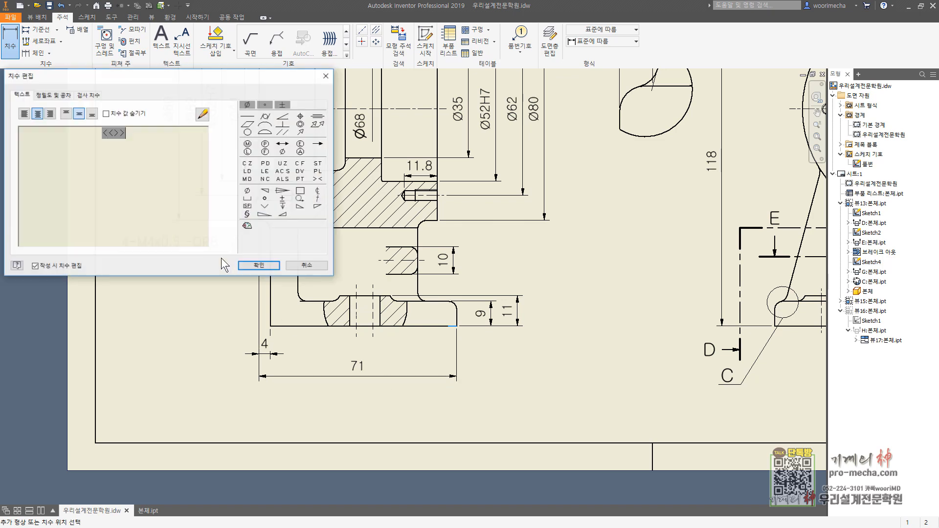
pyautogui.click(254, 265)
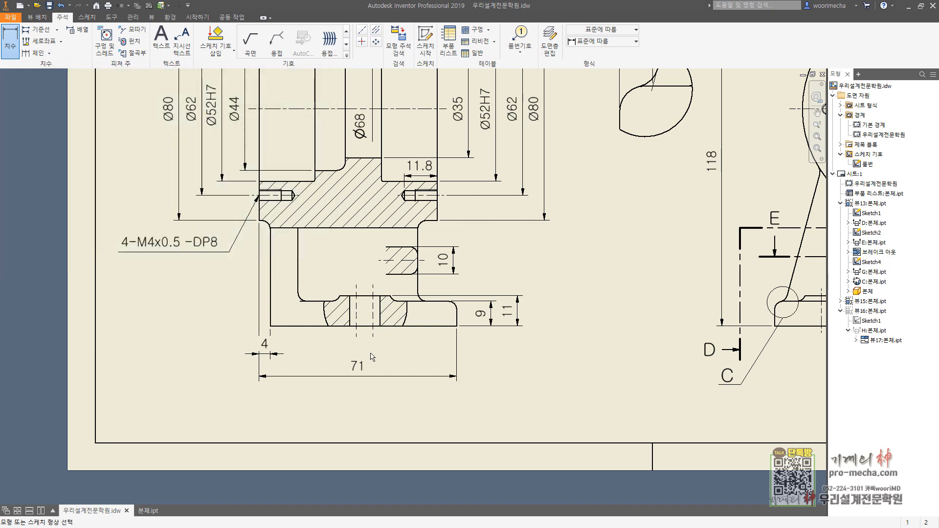
# Step: Dimension the horizontal offset between the support's right face and the right flange face, placing it just above the rib section's thickness dimension
pyautogui.click(418, 240)
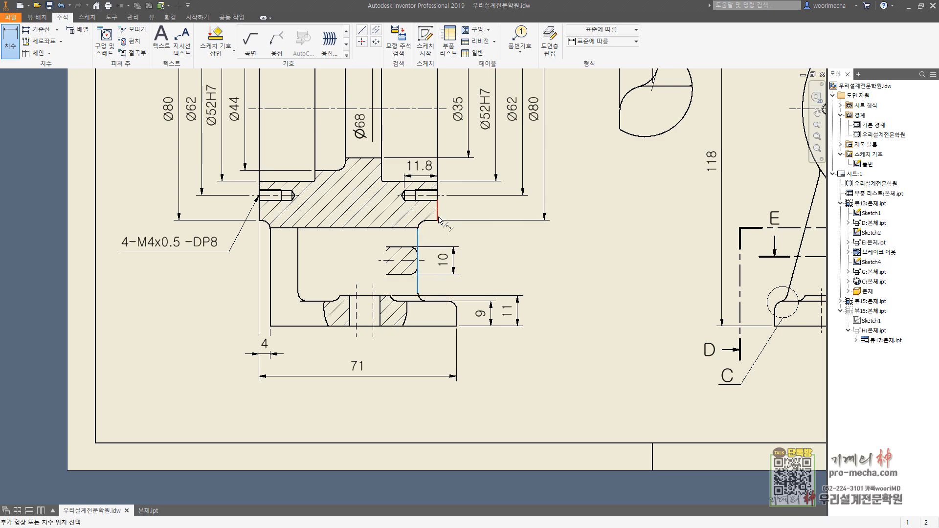
pyautogui.click(437, 217)
pyautogui.click(473, 239)
pyautogui.press('Escape')
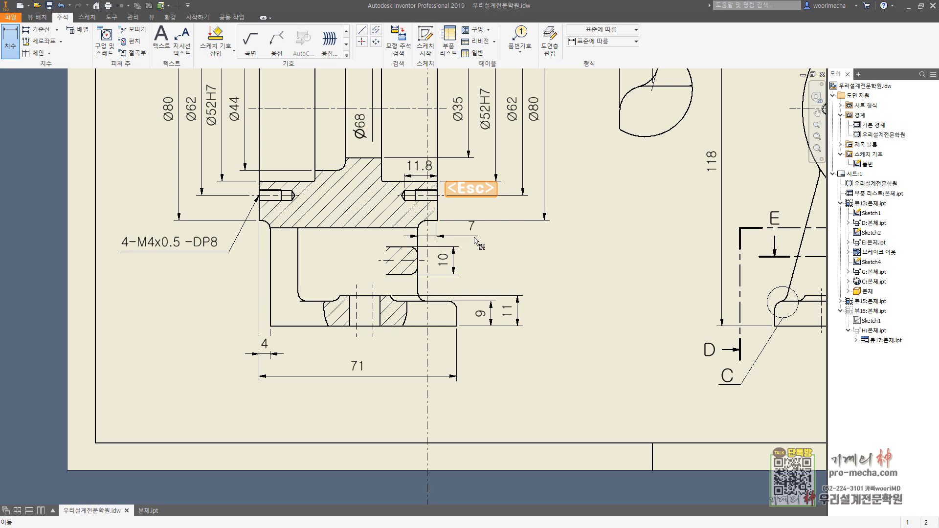
pyautogui.press('Escape')
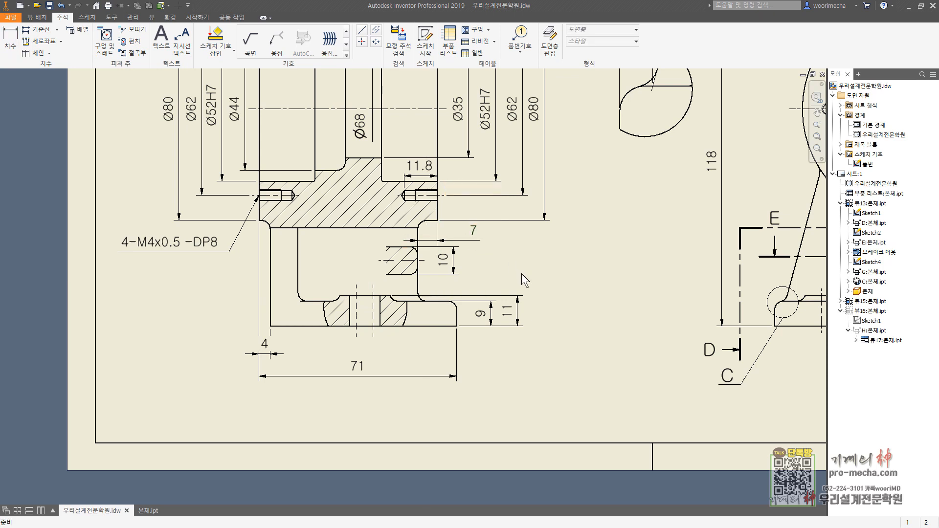
# Step: Add a machining-required surface texture symbol labelled x beneath the base, attached to the lower end of the 9 mm dimension
pyautogui.moveTo(521, 273); pyautogui.dragTo(498, 297, button='middle')
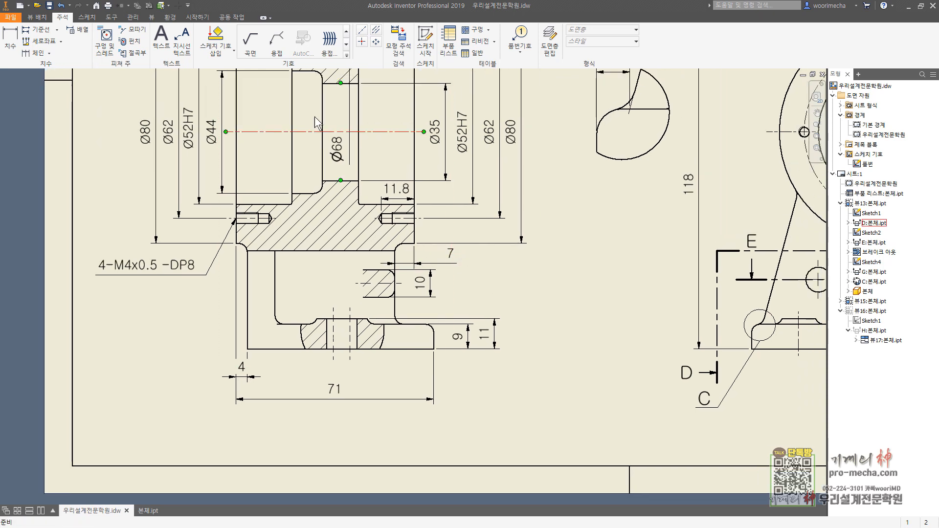
pyautogui.click(250, 44)
pyautogui.scroll(5, 481, 382)
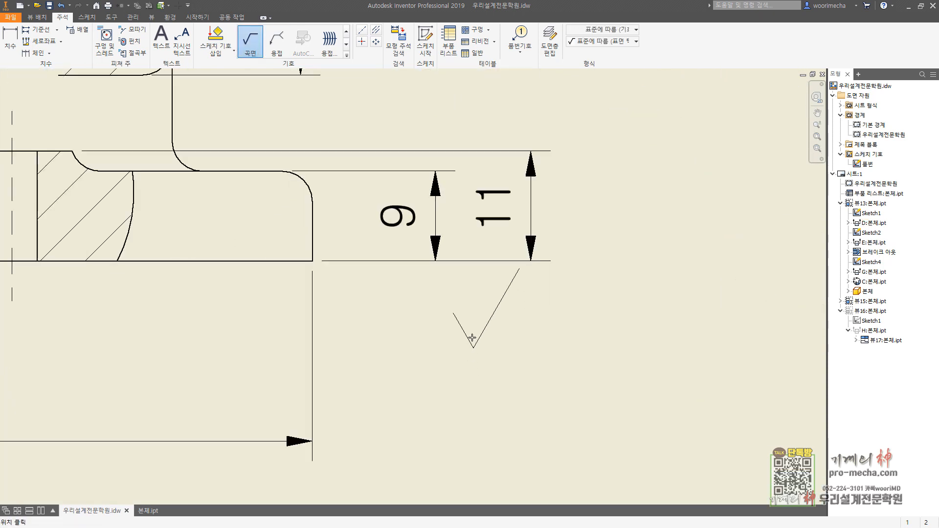
pyautogui.click(434, 262)
pyautogui.press('Return')
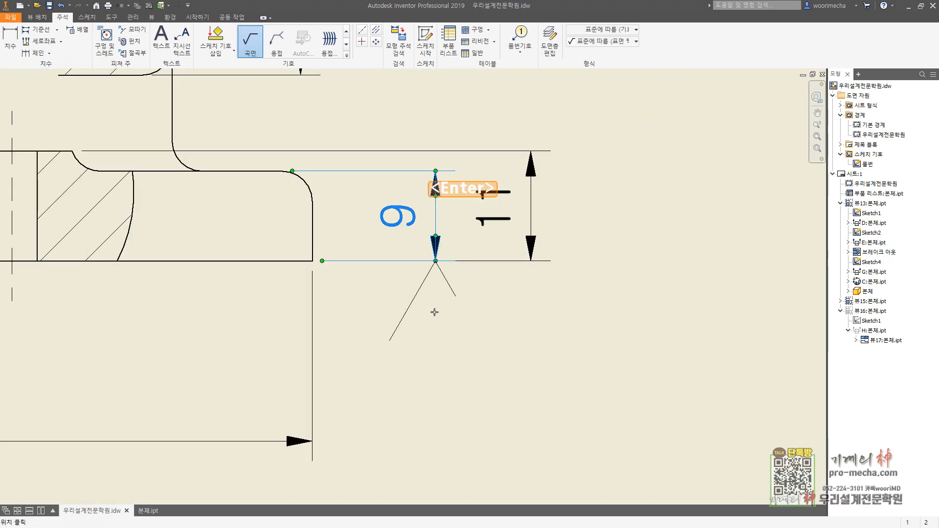
pyautogui.press('Return')
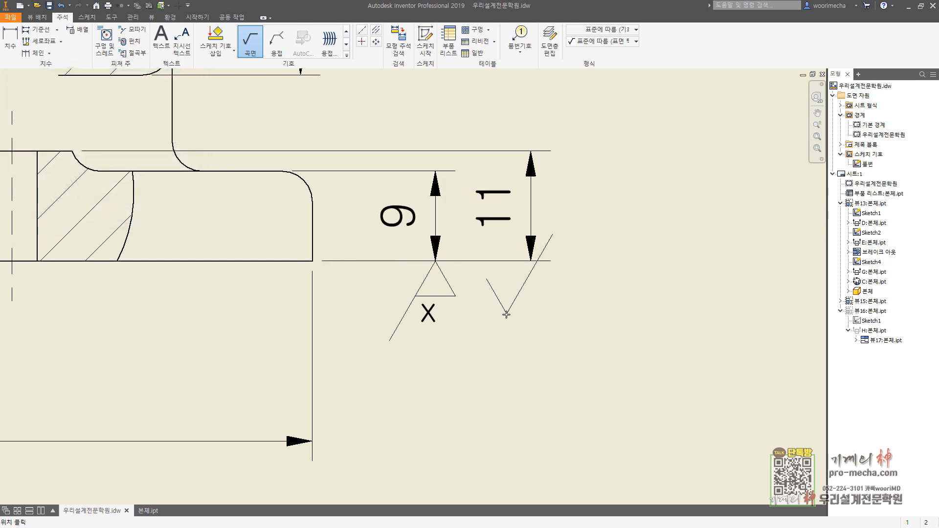
pyautogui.press('Escape')
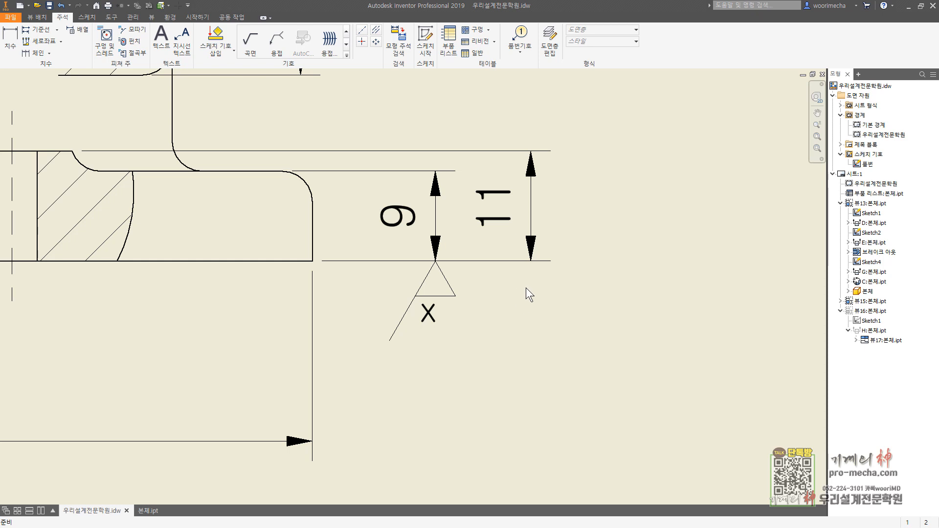
# Step: Try to attach a datum identifier A to the lower end of the 11 mm dimension beside the base
pyautogui.scroll(4, 526, 287)
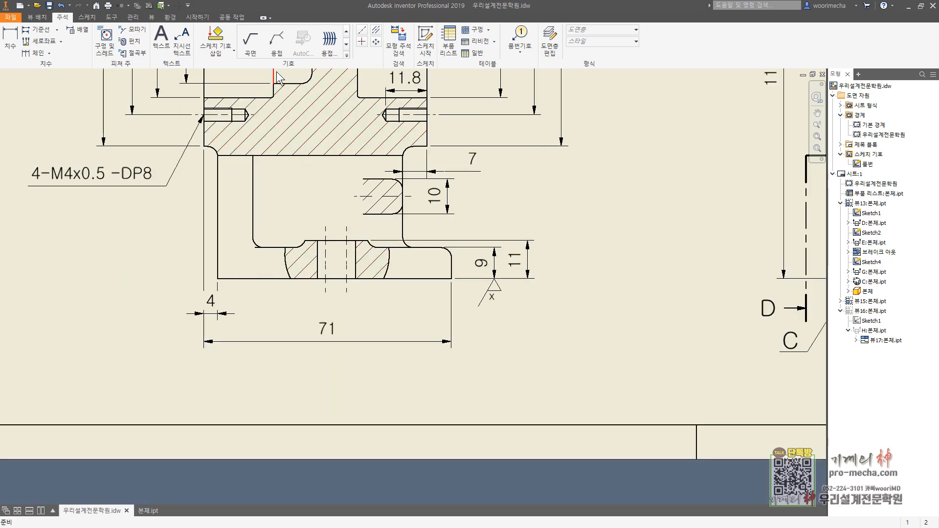
pyautogui.click(346, 55)
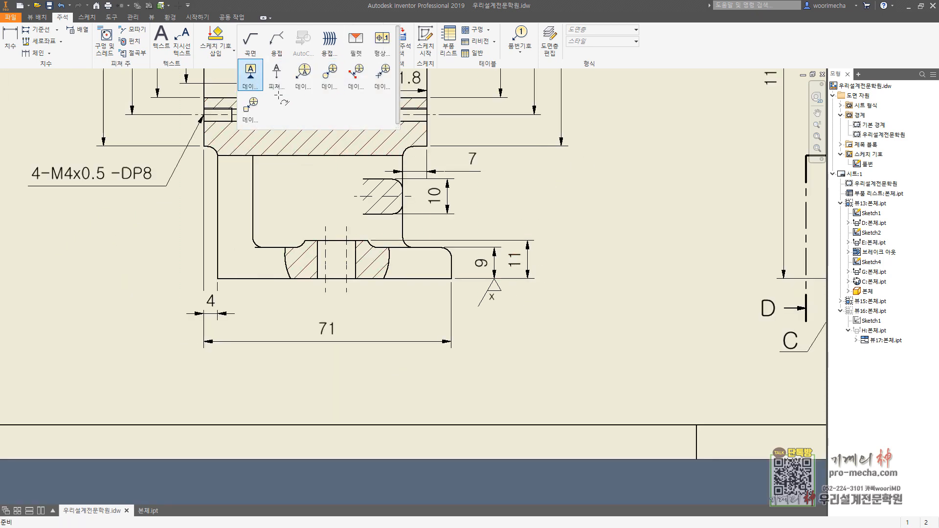
pyautogui.click(249, 69)
pyautogui.scroll(-5, 531, 294)
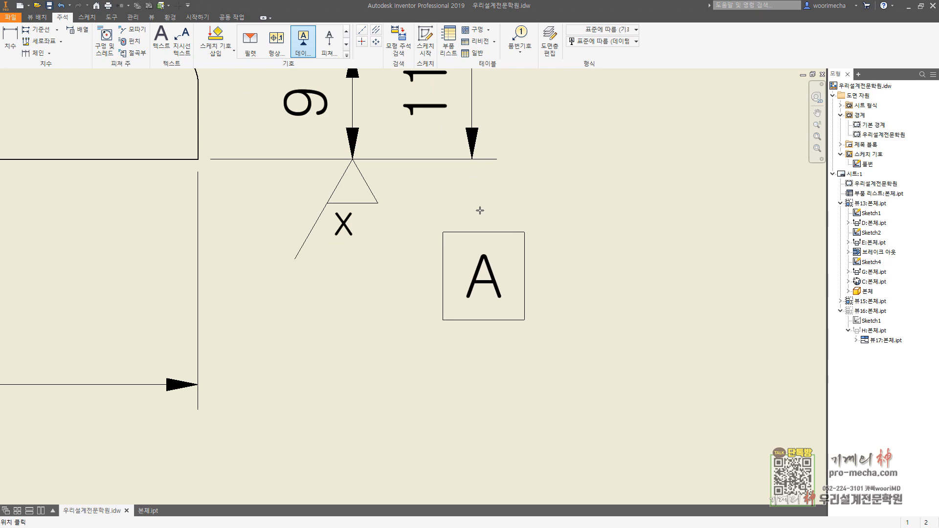
pyautogui.click(472, 158)
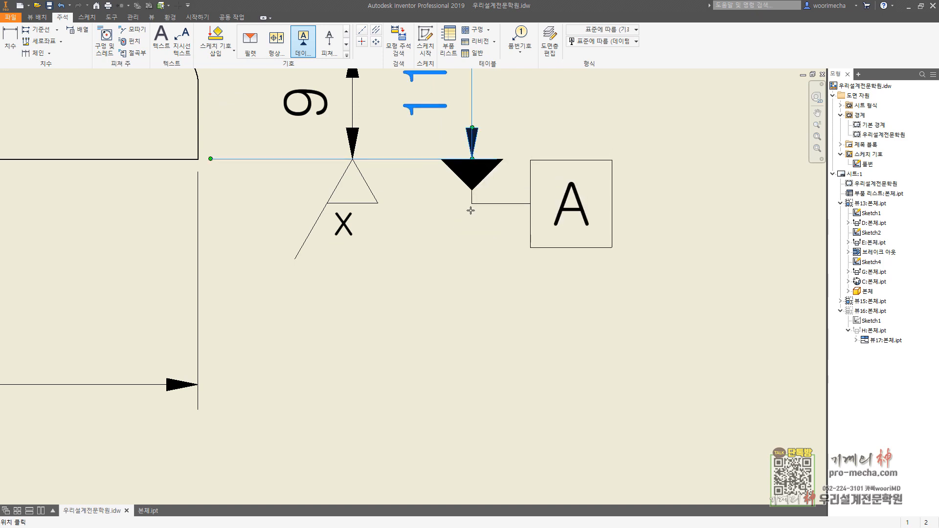
pyautogui.click(469, 264)
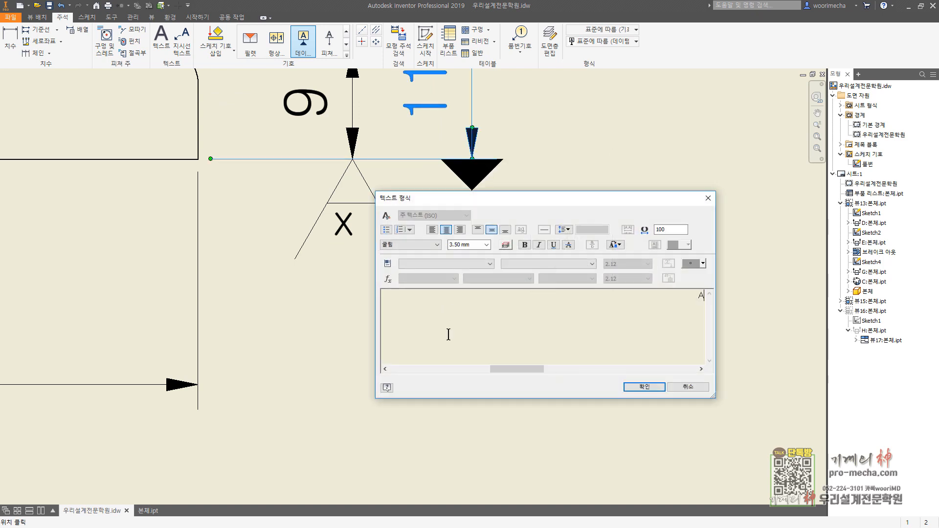
pyautogui.click(644, 387)
pyautogui.press('Escape')
# Step: Shorten the leader of the datum A symbol below the 11 mm dimension, and delete the symbol
pyautogui.click(472, 307)
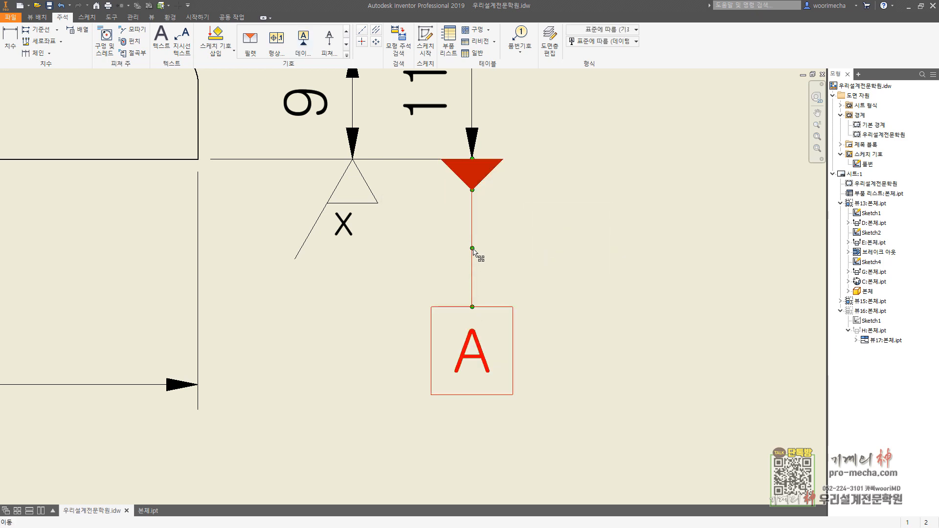
pyautogui.moveTo(472, 248); pyautogui.dragTo(480, 207)
pyautogui.press('Escape')
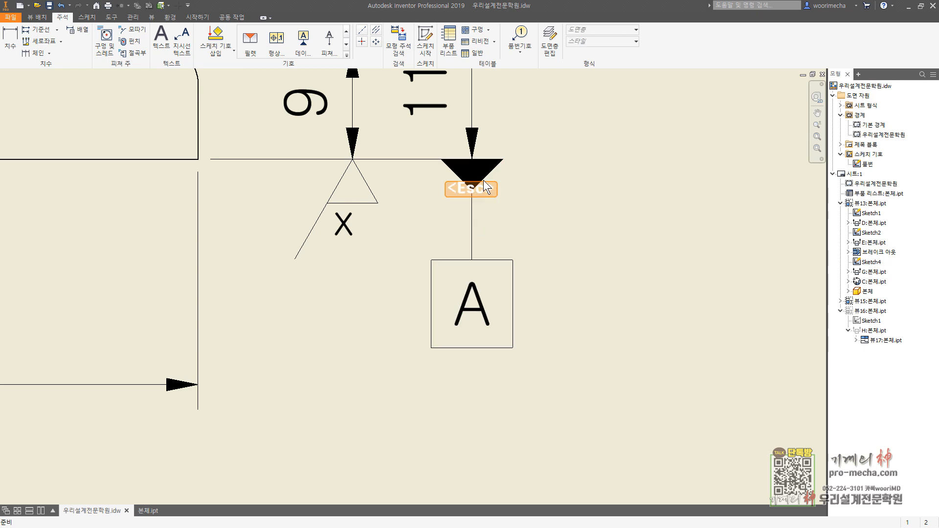
pyautogui.click(452, 173)
pyautogui.press('Delete')
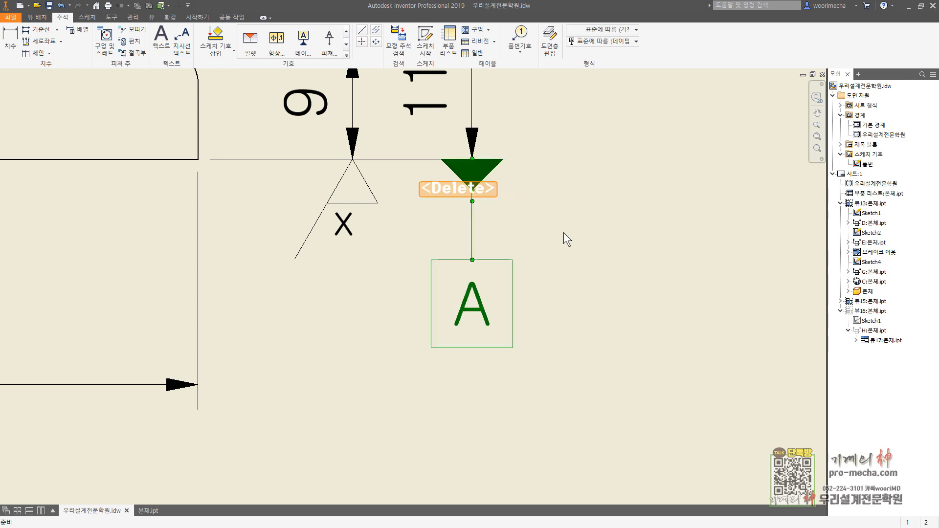
# Step: Disable the stepped-leader allowance in the Datum ID (ISO) style and save the style
pyautogui.click(133, 17)
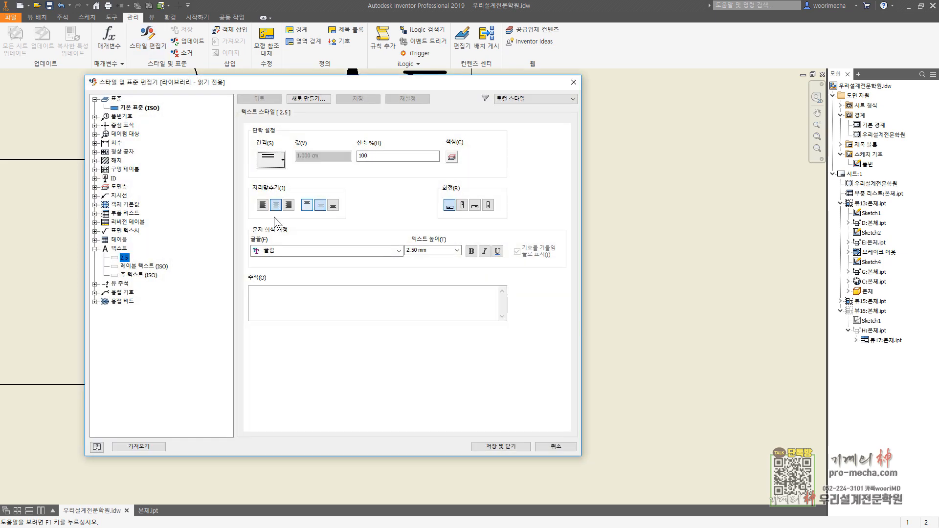
pyautogui.click(95, 249)
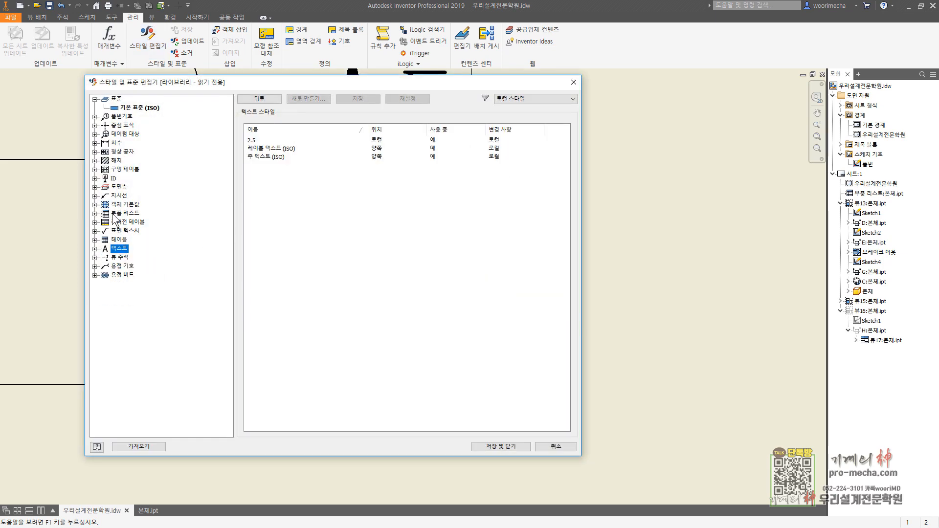
pyautogui.click(95, 178)
pyautogui.click(132, 187)
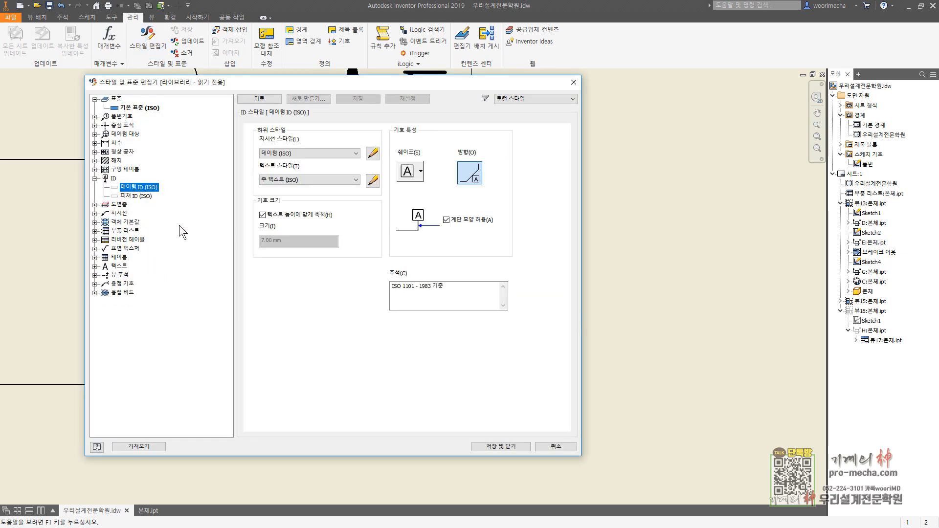
pyautogui.click(445, 220)
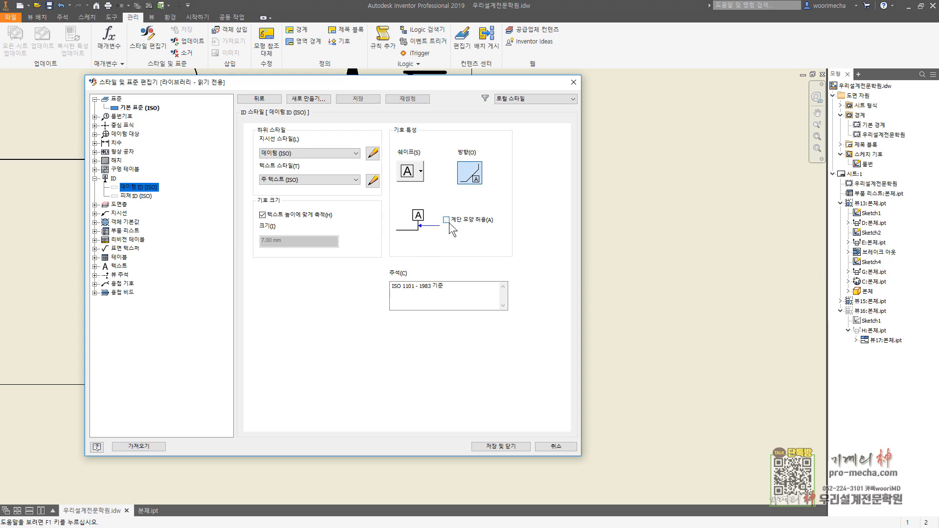
pyautogui.click(357, 99)
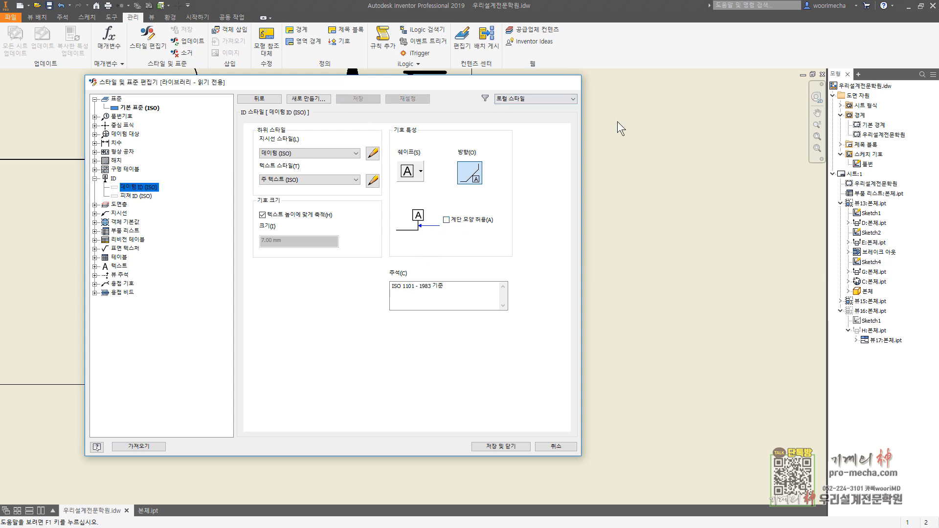
pyautogui.press('Escape')
# Step: Add datum identifier A with a straight vertical leader beneath the lower end of the 11 mm dimension
pyautogui.click(62, 17)
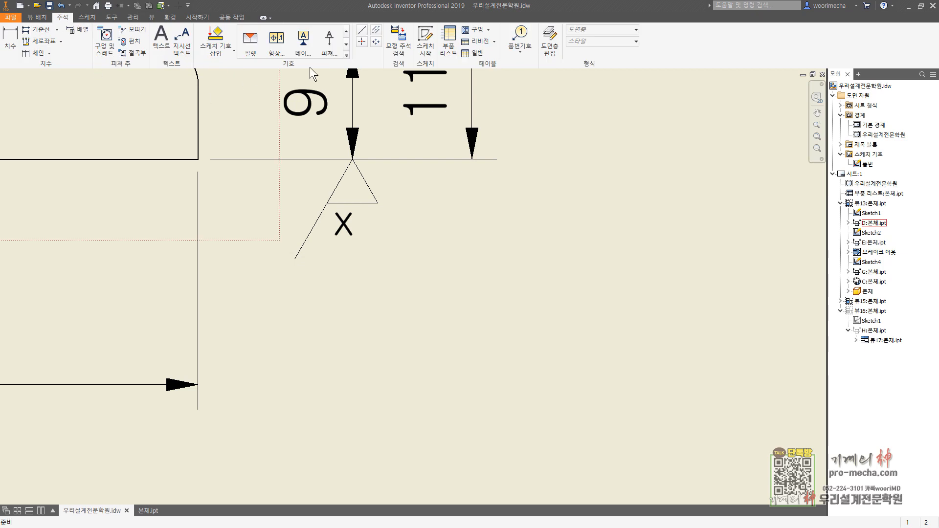
pyautogui.click(303, 42)
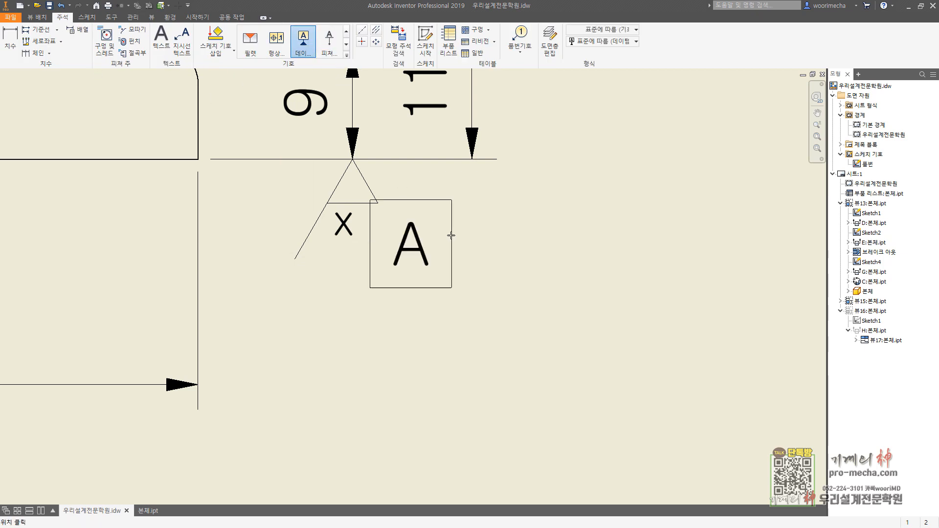
pyautogui.click(472, 159)
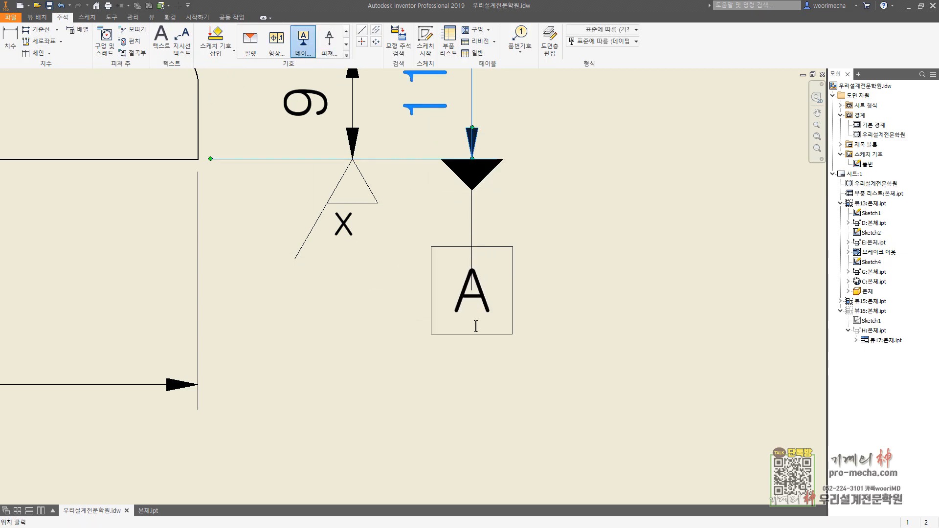
pyautogui.click(475, 326)
pyautogui.click(650, 385)
pyautogui.scroll(-2, 608, 339)
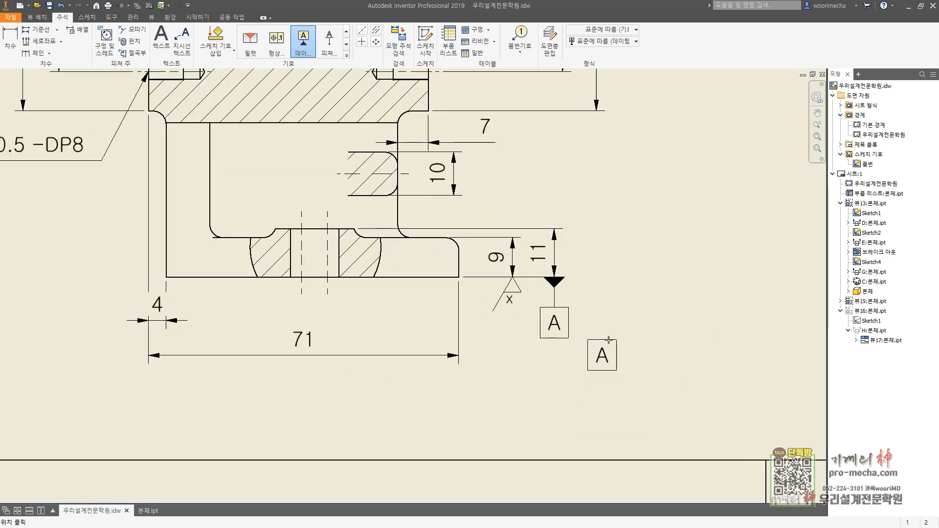
pyautogui.moveTo(608, 339)
pyautogui.mouseDown(button='middle')
pyautogui.moveTo(576, 367)
pyautogui.moveTo(579, 376)
pyautogui.mouseUp(button='middle')
pyautogui.press('Escape')
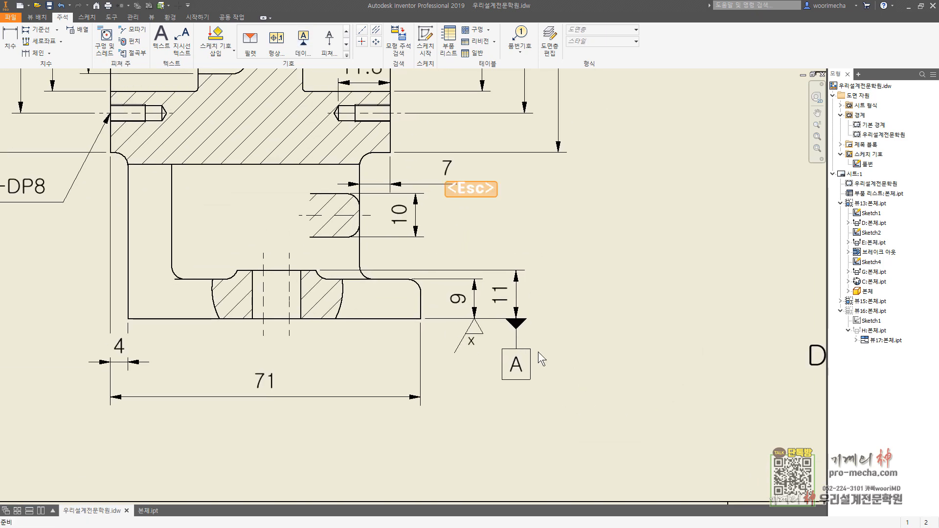
# Step: Place a feature control frame below section D-D's right Ø52H7 dimension, with a bent leader attached to the dimension's lower end
pyautogui.click(276, 49)
pyautogui.moveTo(467, 157); pyautogui.dragTo(423, 376, button='middle')
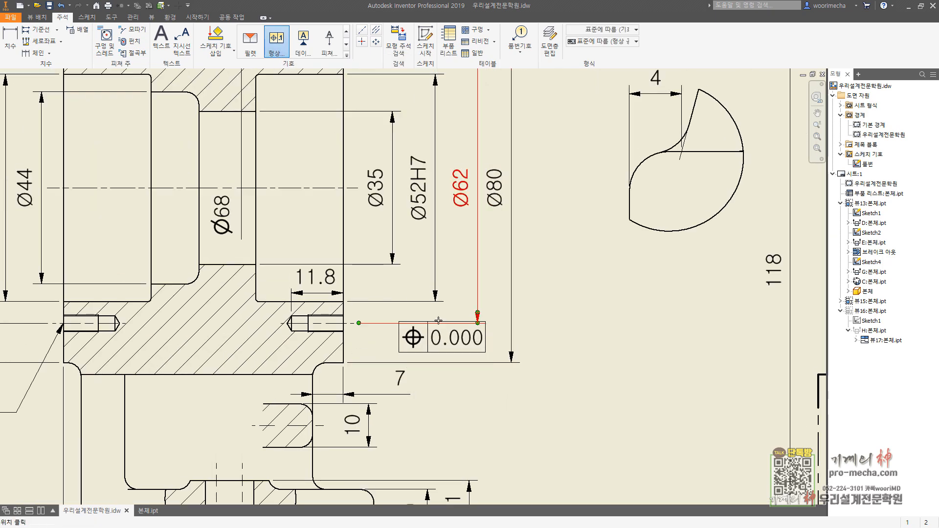
pyautogui.click(435, 302)
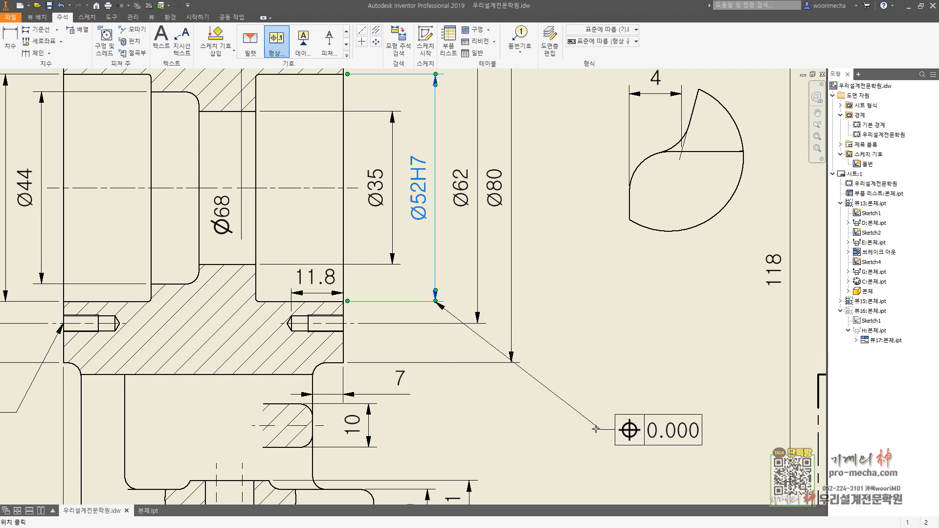
pyautogui.press('ctrl')
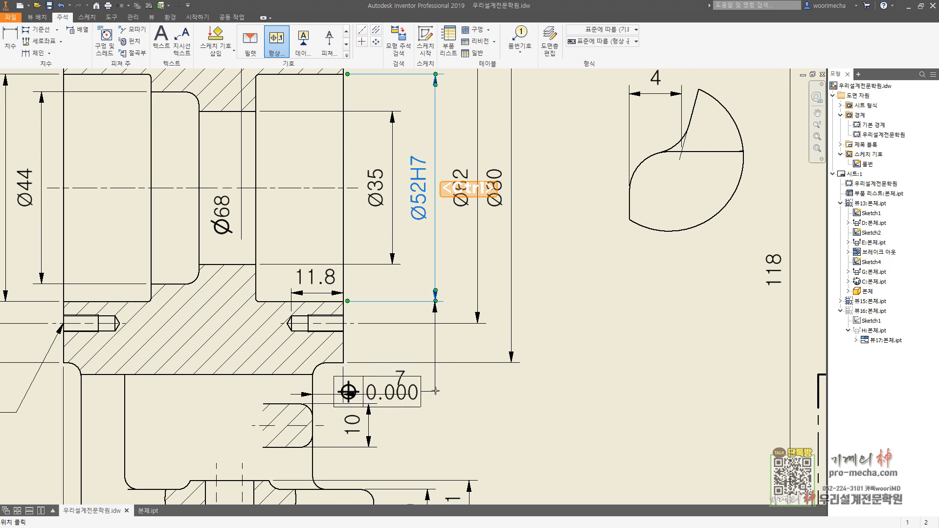
pyautogui.click(436, 389)
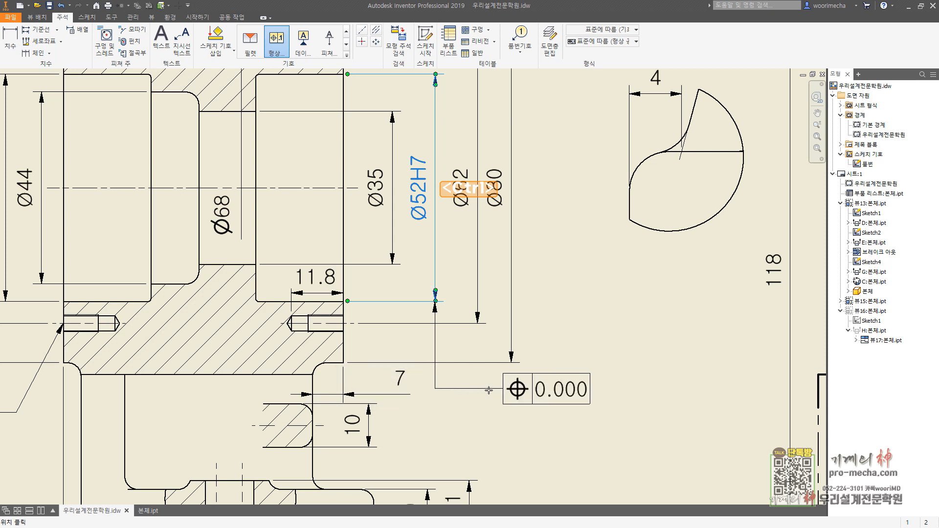
pyautogui.click(484, 389)
# Step: Set the feature control frame to parallelism with tolerance 0.01 and datum A
pyautogui.press('Return')
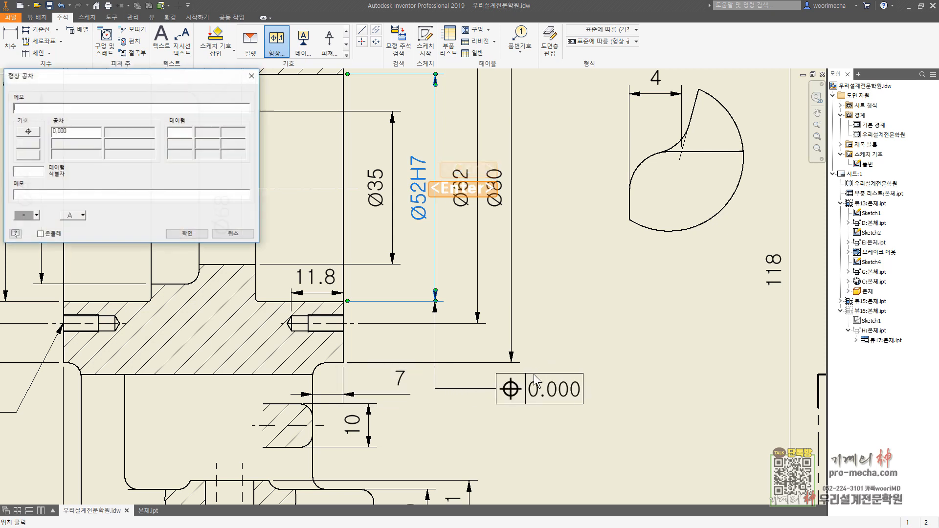
pyautogui.click(35, 131)
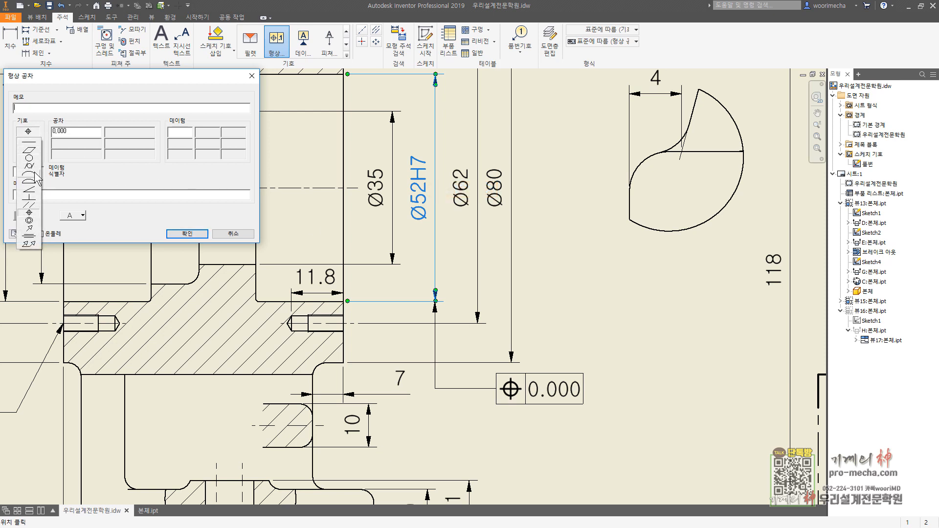
pyautogui.click(29, 204)
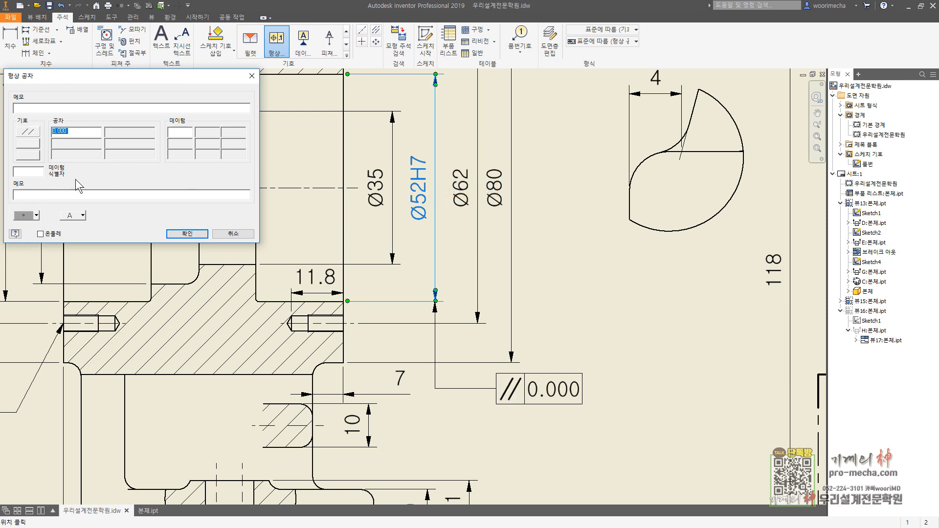
pyautogui.write('0.01')
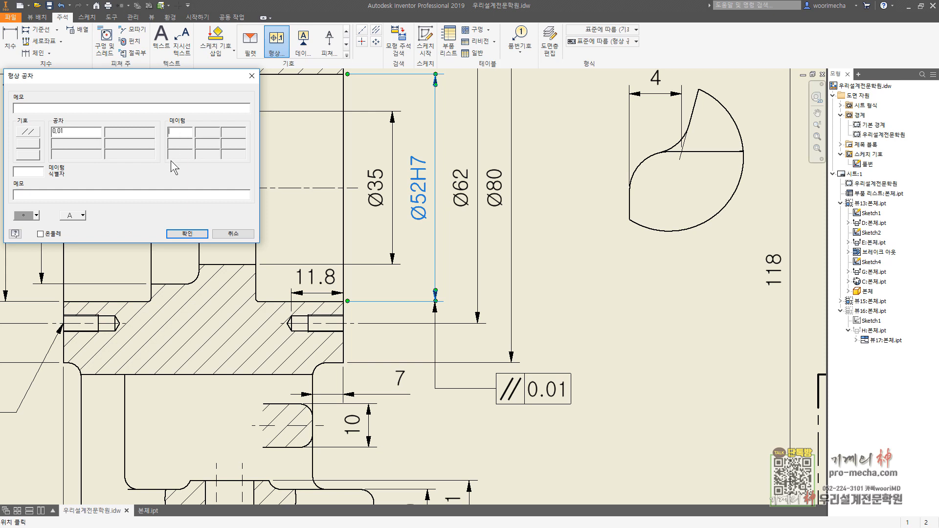
pyautogui.write('A')
pyautogui.click(188, 234)
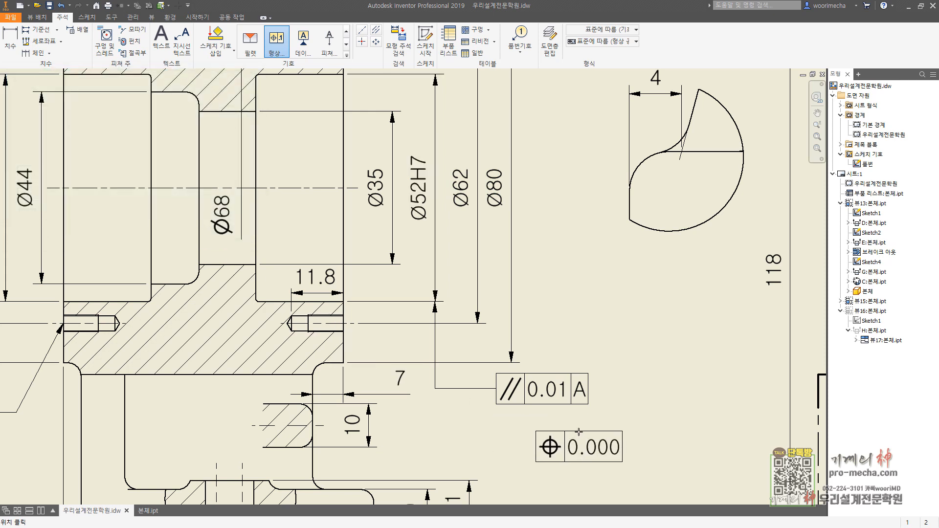
pyautogui.press('Escape')
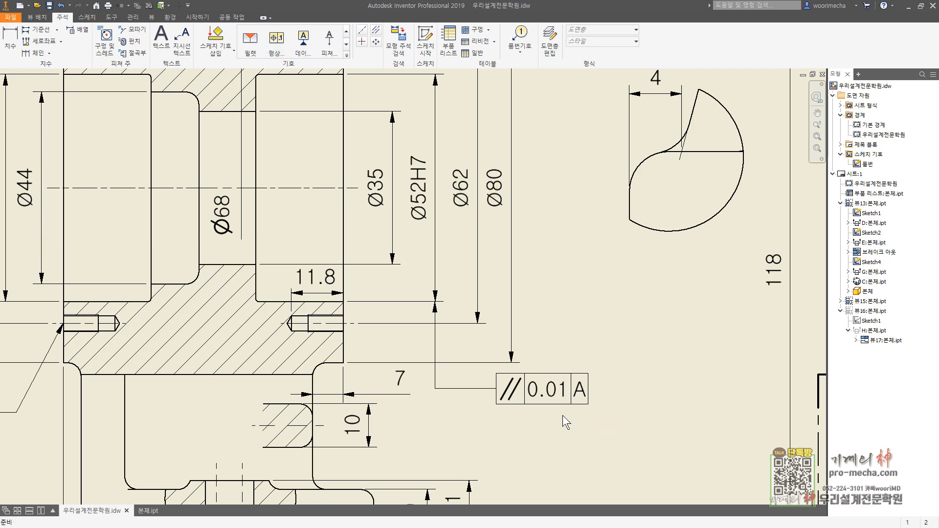
# Step: Place a second feature control frame above section D-D's left Ø52H7 dimension, with a bent leader attached to the dimension's upper end
pyautogui.scroll(-2, 562, 416)
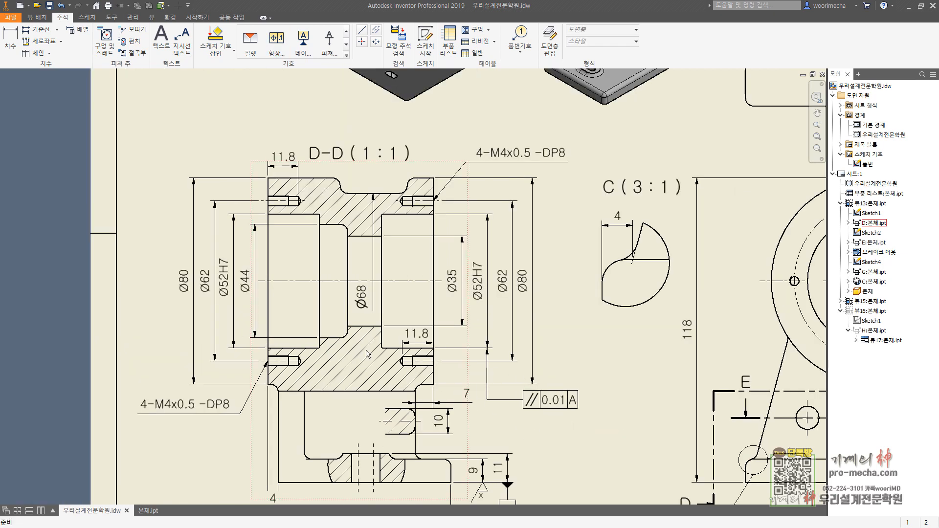
pyautogui.click(277, 43)
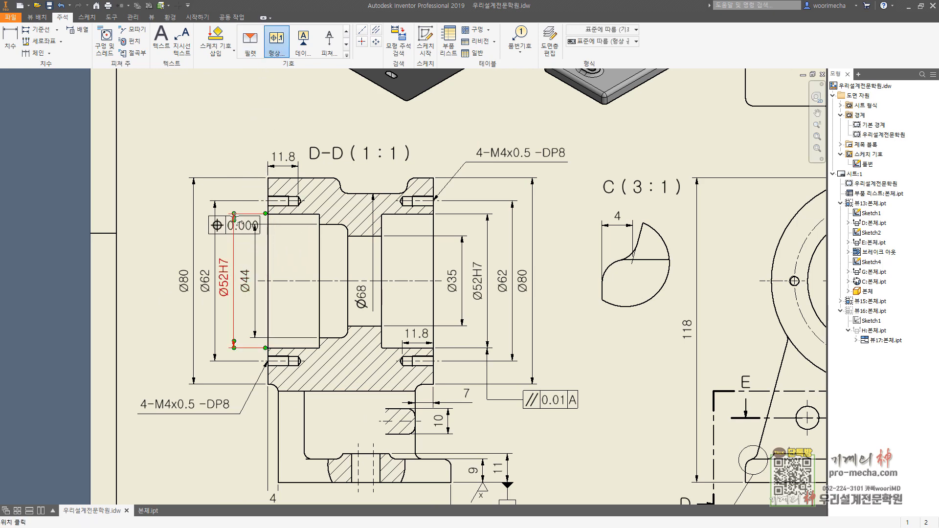
pyautogui.scroll(5, 234, 217)
pyautogui.click(232, 208)
pyautogui.moveTo(244, 142); pyautogui.dragTo(334, 319, button='middle')
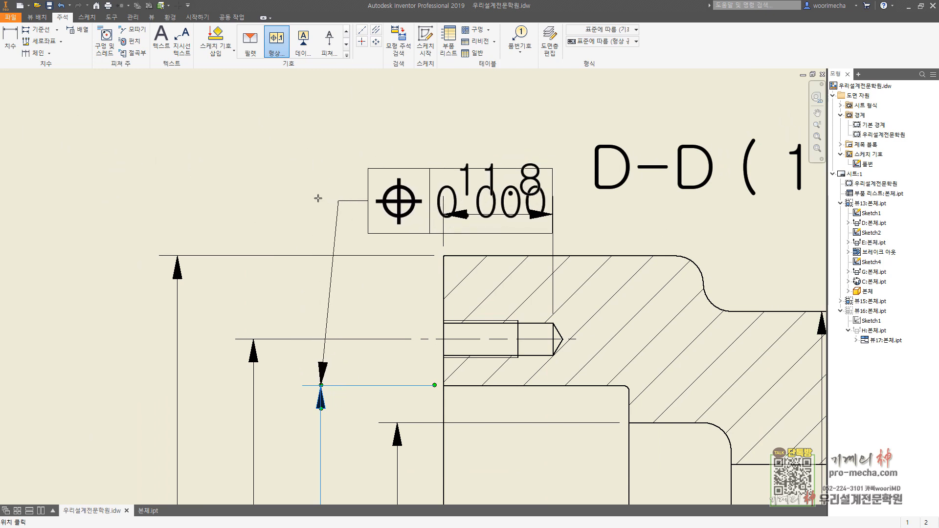
pyautogui.press('ctrl')
pyautogui.click(320, 165)
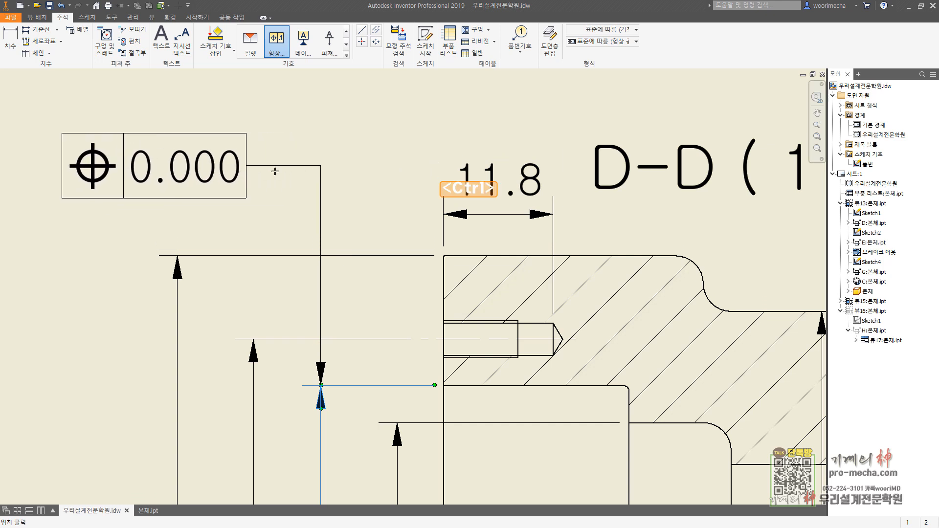
# Step: Set the first row of section D-D's left Ø52H7 feature control frame to parallelism with tolerance 0.01 and datum A
pyautogui.press('Return')
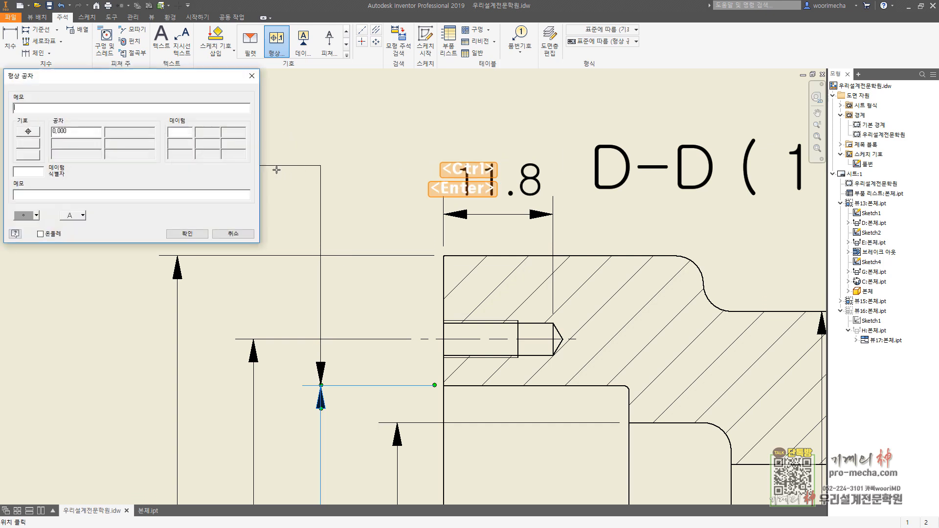
pyautogui.click(27, 131)
pyautogui.click(29, 204)
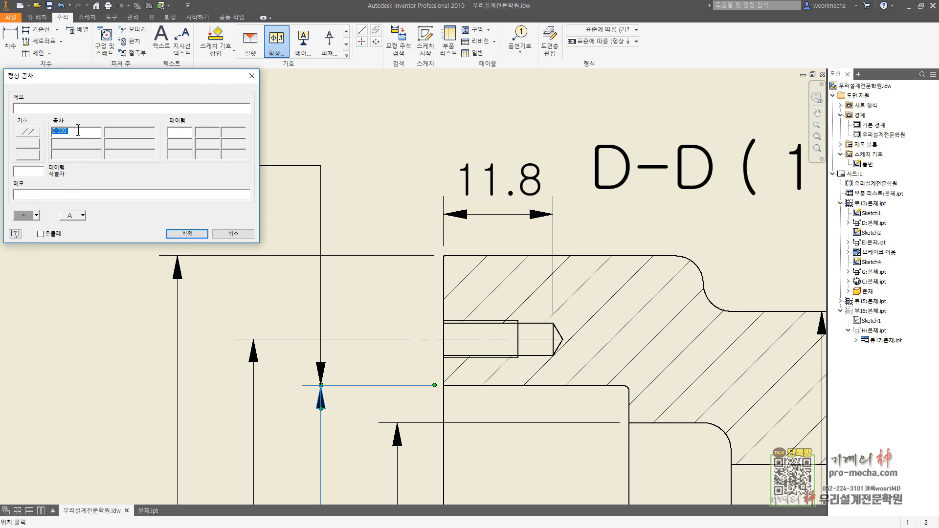
pyautogui.write('0.1')
pyautogui.press('BackSpace')
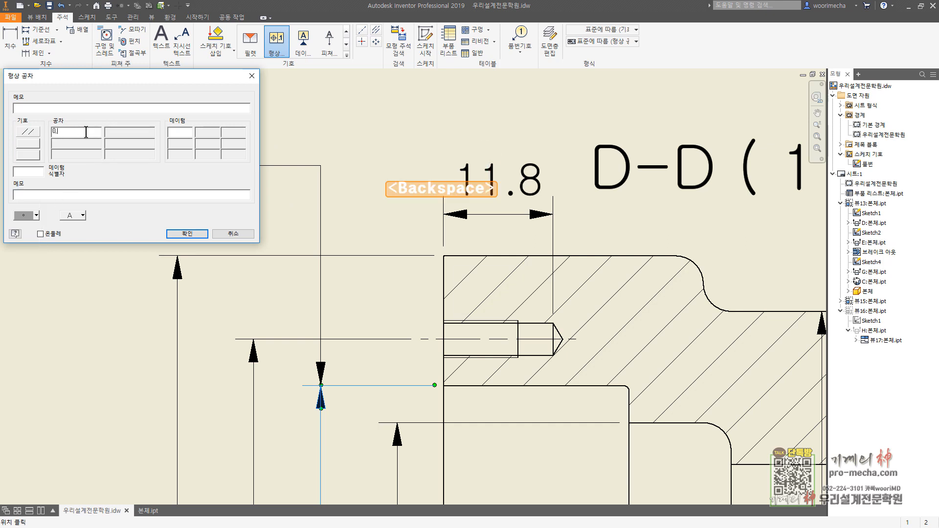
pyautogui.write('01')
pyautogui.press('Tab')
pyautogui.write('A')
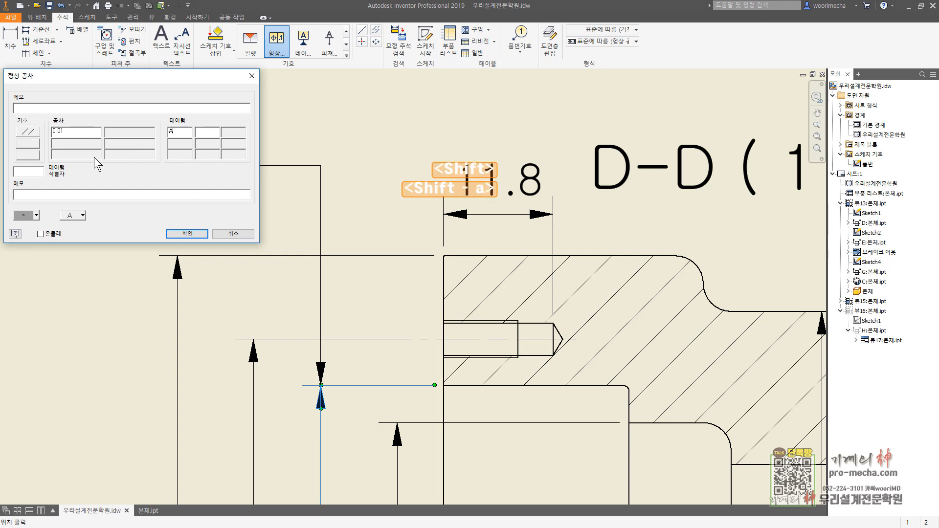
# Step: Add a second row to the feature control frame with concentricity, tolerance Ø0.01 and datum B, and finish the frame
pyautogui.click(28, 143)
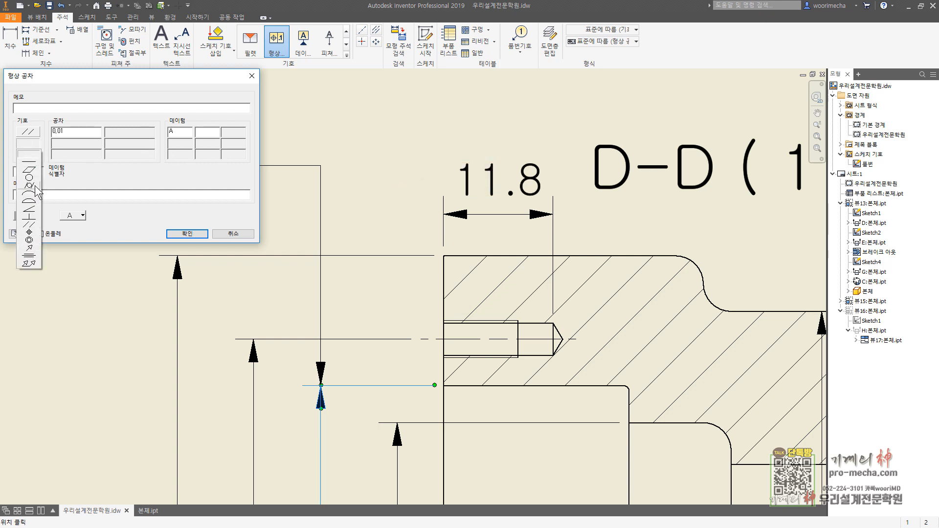
pyautogui.click(29, 239)
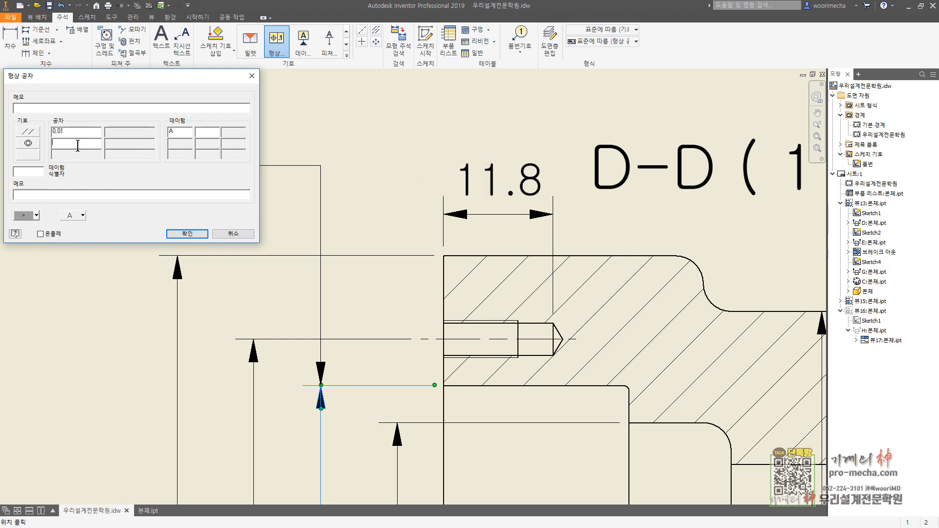
pyautogui.click(36, 216)
pyautogui.click(42, 226)
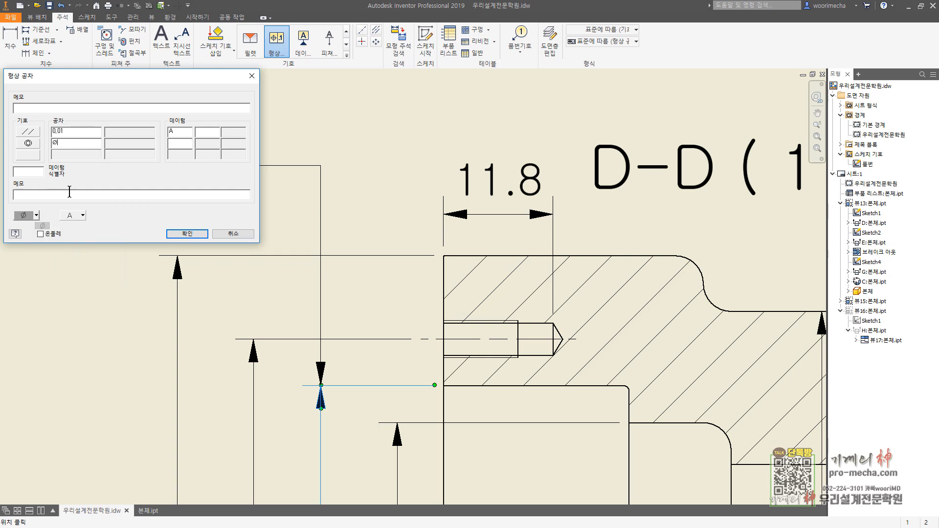
pyautogui.write('0.1')
pyautogui.write('1')
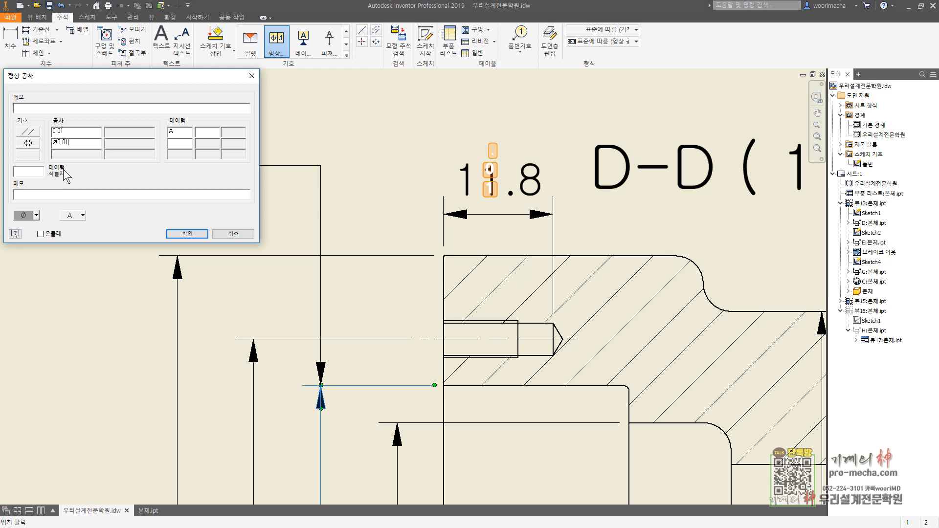
pyautogui.write('B')
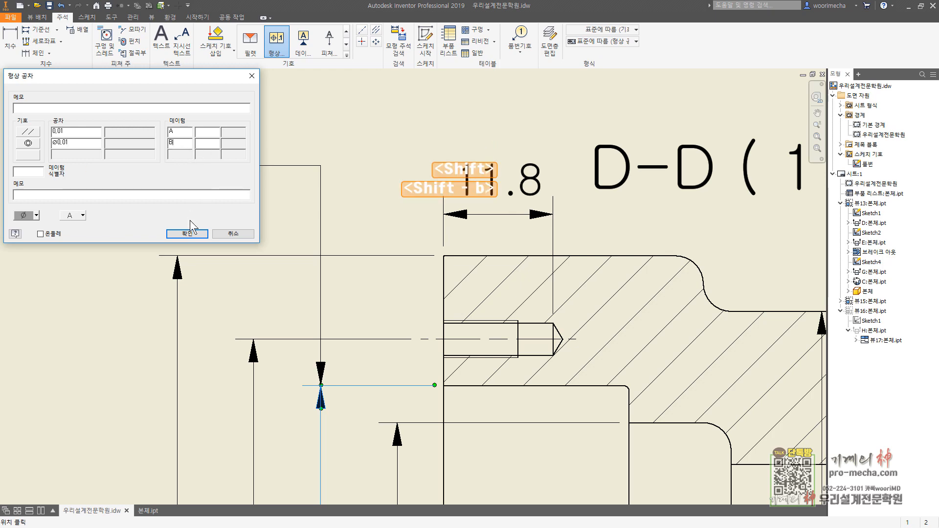
pyautogui.click(186, 236)
pyautogui.scroll(-5, 377, 247)
pyautogui.moveTo(790, 450); pyautogui.dragTo(600, 283, button='middle')
pyautogui.press('Escape')
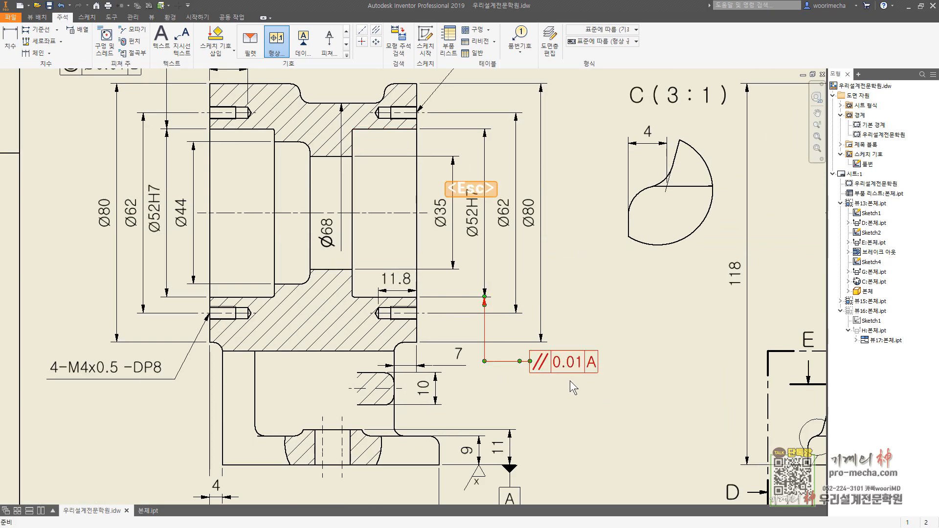
# Step: Add datum identifier B with a straight vertical leader beneath the parallelism frame of section D-D's right Ø52H7 dimension
pyautogui.click(304, 45)
pyautogui.scroll(5, 605, 401)
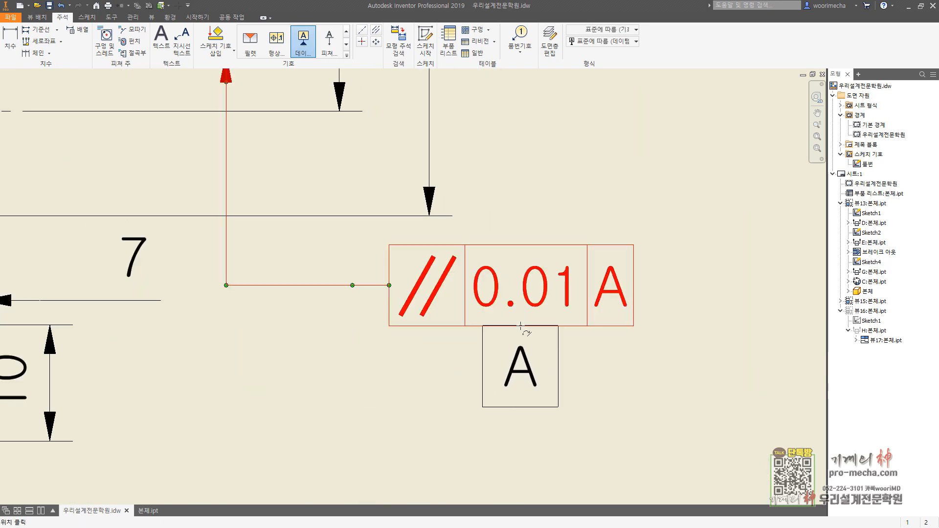
pyautogui.click(519, 334)
pyautogui.click(523, 430)
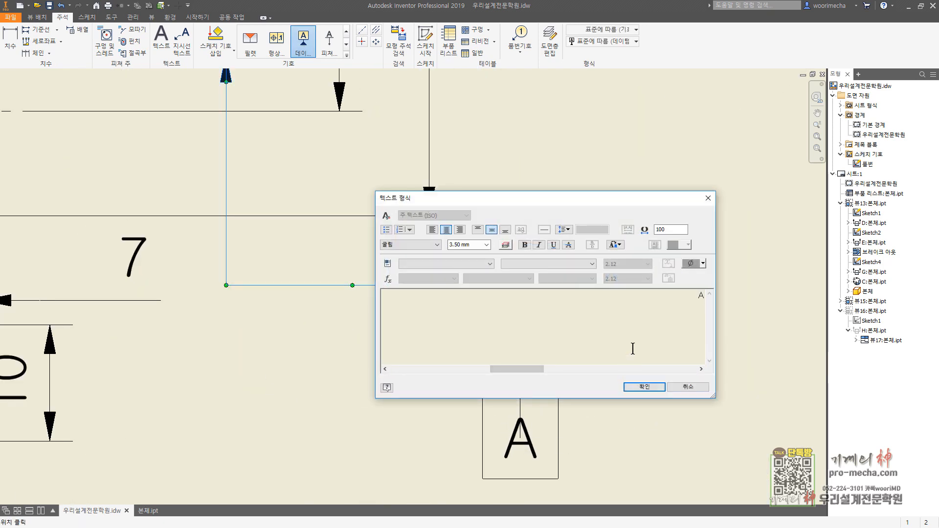
pyautogui.press('BackSpace')
pyautogui.write('B')
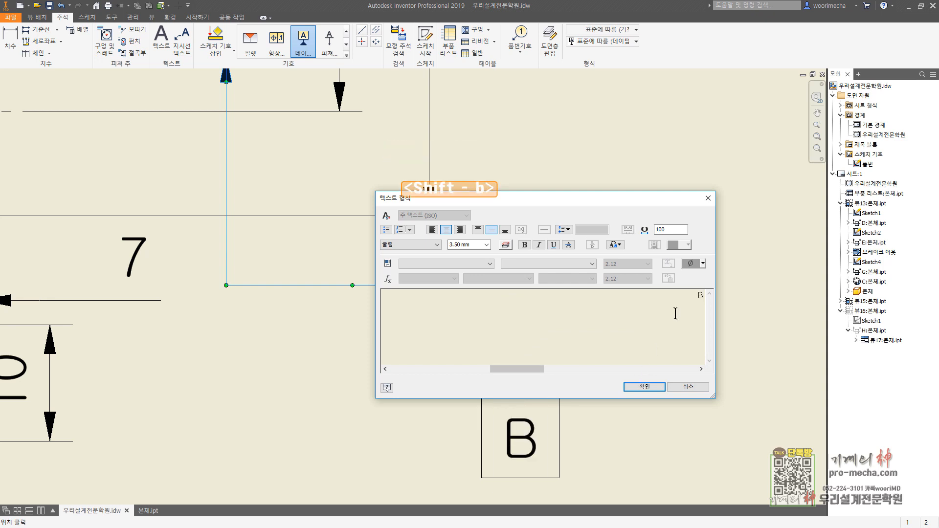
pyautogui.moveTo(680, 309); pyautogui.dragTo(733, 295)
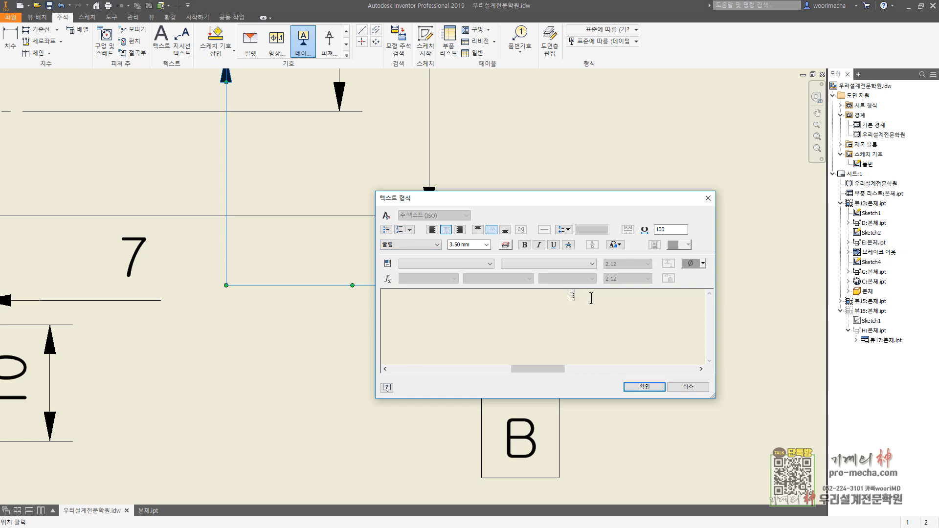
pyautogui.click(644, 387)
pyautogui.scroll(-2, 667, 368)
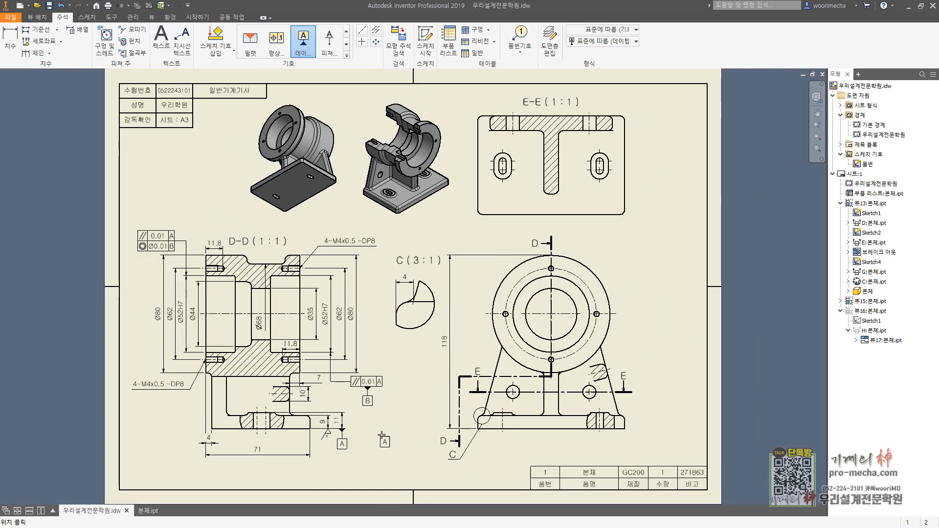
pyautogui.press('Escape')
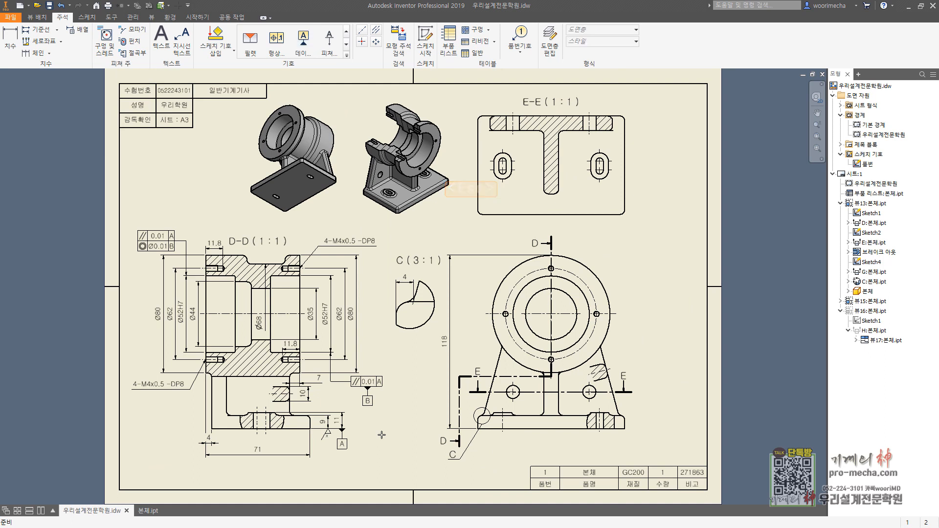